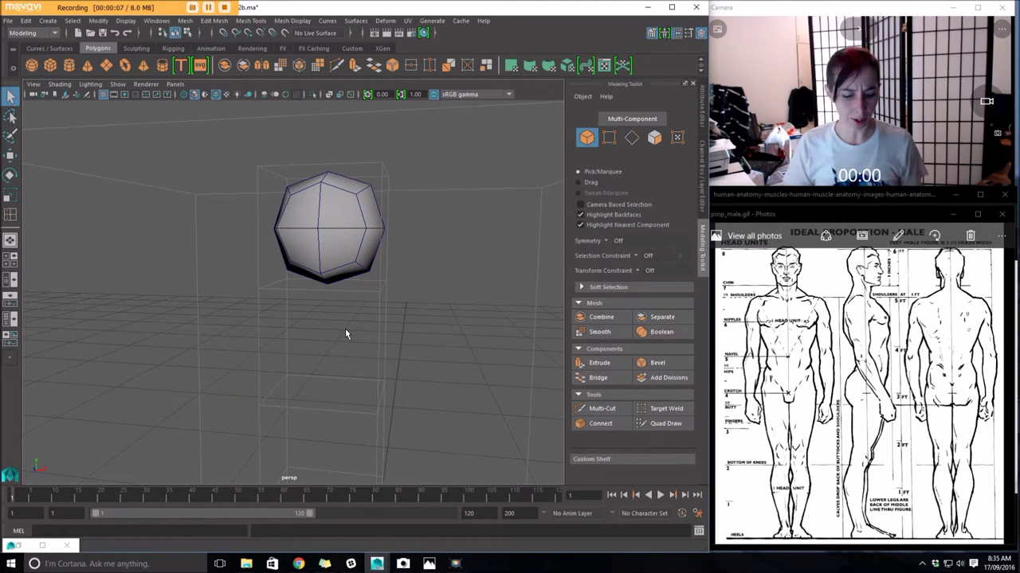
Reshape the underside of the head by moving its lower front vertices forward and its six lower back vertices upward
{"action": "left_click_drag", "start_coordinate": [323, 209], "coordinate": [279, 191], "text": "alt"}
{"action": "right_click", "coordinate": [361, 255]}
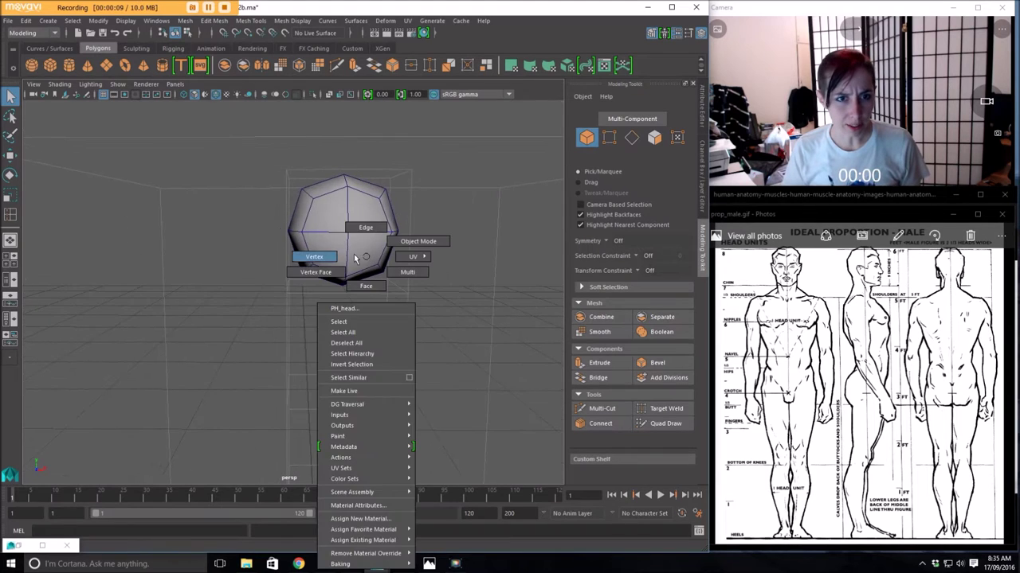
{"action": "right_click_drag", "start_coordinate": [361, 255], "coordinate": [294, 253]}
{"action": "mouse_move", "coordinate": [332, 287]}
{"action": "left_mouse_down", "text": "alt"}
{"action": "mouse_move", "coordinate": [320, 271]}
{"action": "mouse_move", "coordinate": [519, 262]}
{"action": "mouse_move", "coordinate": [464, 278]}
{"action": "mouse_move", "coordinate": [348, 278]}
{"action": "left_mouse_up", "text": "alt"}
{"action": "key", "text": "w"}
{"action": "left_click_drag", "start_coordinate": [424, 319], "coordinate": [295, 251]}
{"action": "left_click_drag", "start_coordinate": [359, 311], "coordinate": [374, 303], "text": "alt"}
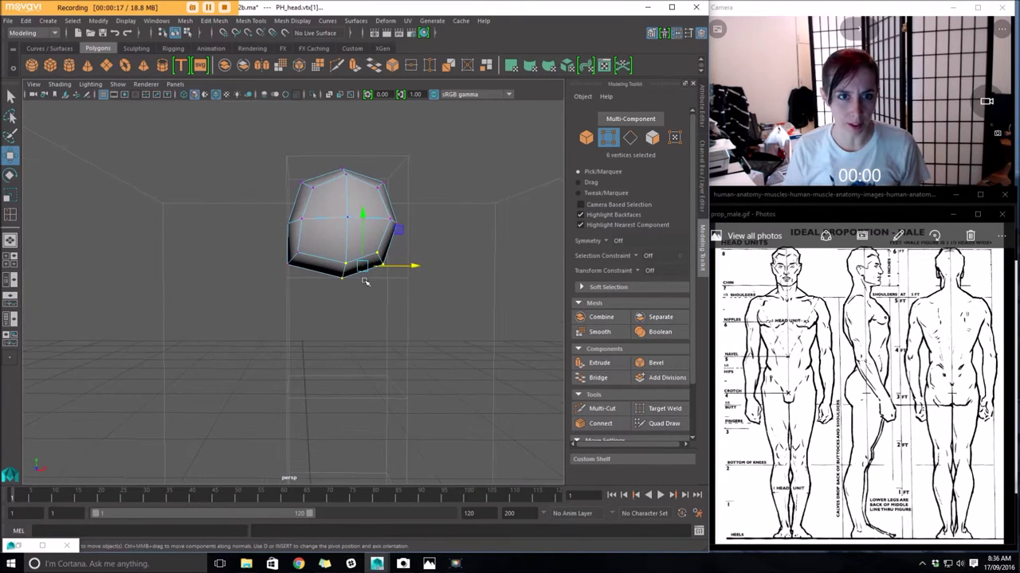
{"action": "left_click_drag", "start_coordinate": [364, 213], "coordinate": [299, 284], "text": "alt"}
Scale the whole head down uniformly and raise it within its guide box
{"action": "right_click_drag", "start_coordinate": [312, 229], "coordinate": [349, 212]}
{"action": "left_click", "coordinate": [341, 219]}
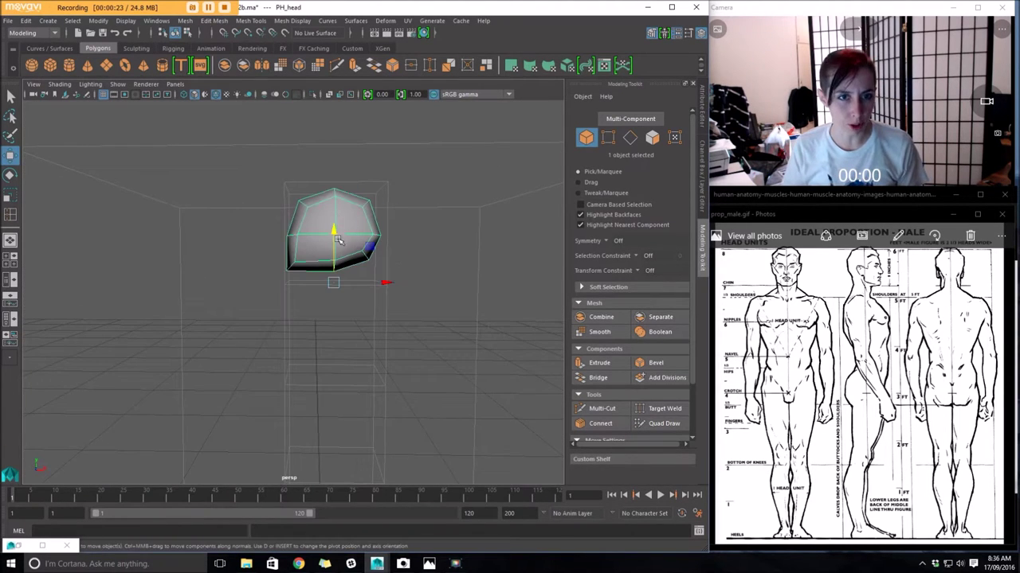
{"action": "key", "text": "r"}
{"action": "left_click_drag", "start_coordinate": [332, 280], "coordinate": [314, 278]}
{"action": "key", "text": "w"}
{"action": "left_click_drag", "start_coordinate": [337, 232], "coordinate": [338, 215]}
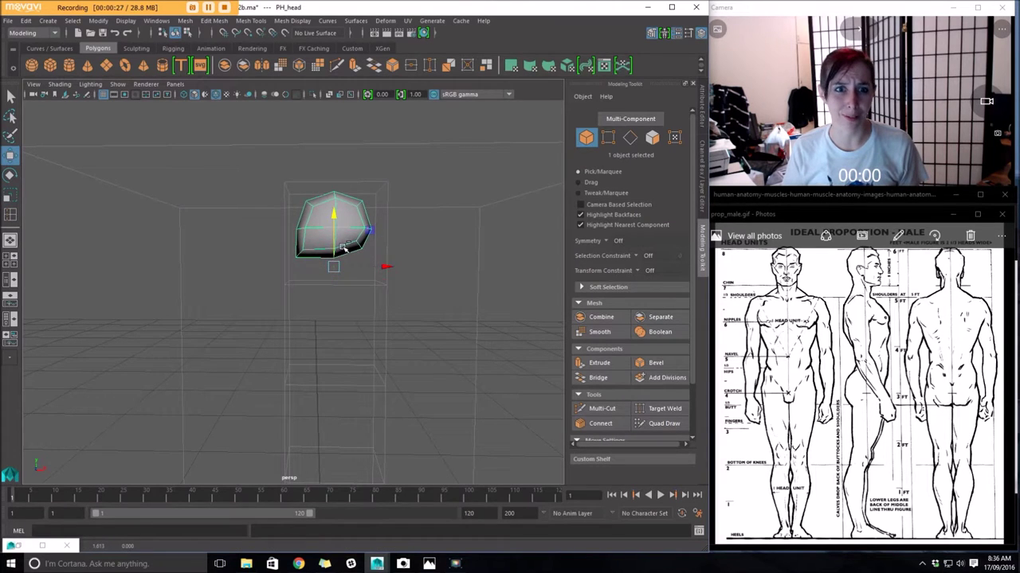
Undo the head's scaling, raising and vertex edits to restore its rounded shape
{"action": "key", "text": "ctrl+z"}
{"action": "key", "text": "ctrl+z"}
{"action": "key", "text": "ctrl+z"}
{"action": "key", "text": "ctrl+z"}
Move the three lower front vertices of the head forward to begin the face
{"action": "left_click_drag", "start_coordinate": [314, 281], "coordinate": [308, 292], "text": "alt"}
{"action": "left_click_drag", "start_coordinate": [286, 260], "coordinate": [318, 289]}
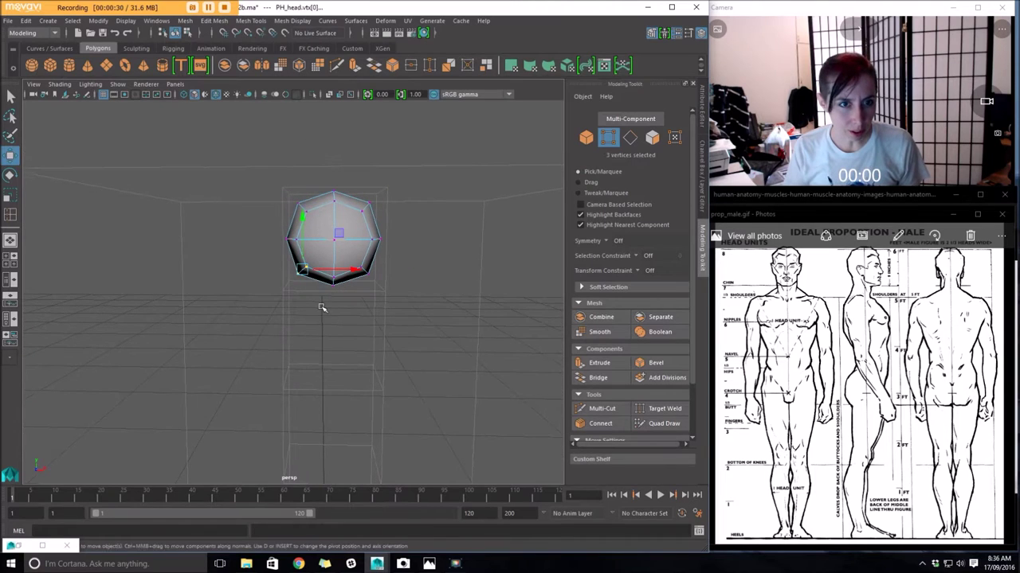
{"action": "left_click", "coordinate": [358, 275]}
{"action": "key", "text": "ctrl+z"}
{"action": "left_click_drag", "start_coordinate": [354, 271], "coordinate": [369, 297]}
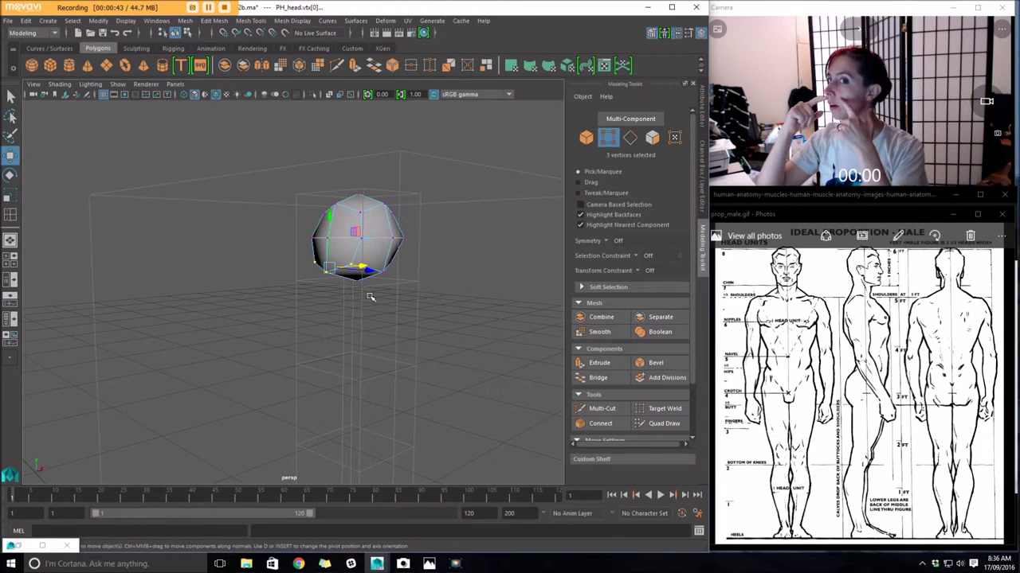
Raise the six lower back vertices of the head to slope the base of the skull
{"action": "left_click_drag", "start_coordinate": [349, 226], "coordinate": [333, 257], "text": "alt"}
{"action": "left_click_drag", "start_coordinate": [377, 323], "coordinate": [303, 259]}
{"action": "left_click_drag", "start_coordinate": [398, 307], "coordinate": [368, 305], "text": "alt"}
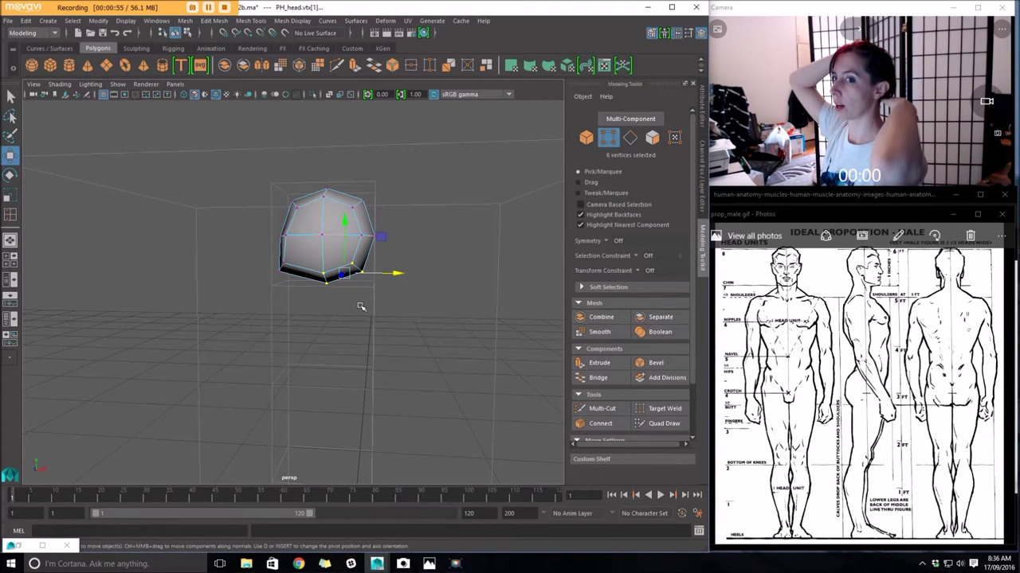
{"action": "left_click_drag", "start_coordinate": [347, 215], "coordinate": [403, 245]}
Scale the 17 lower vertices of the head inward to narrow it from side to side
{"action": "left_click_drag", "start_coordinate": [297, 224], "coordinate": [426, 310]}
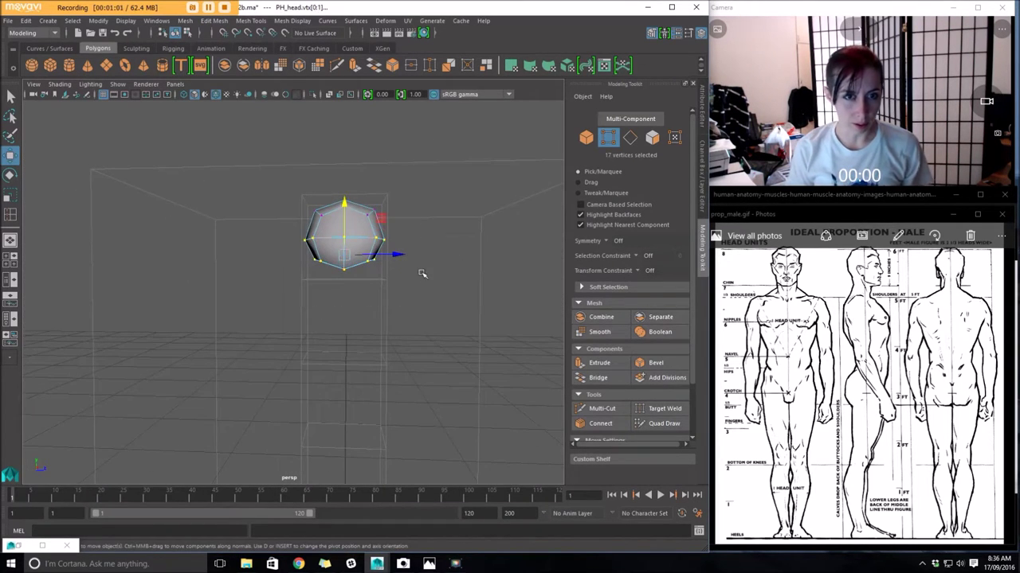
{"action": "key", "text": "r"}
{"action": "left_click_drag", "start_coordinate": [378, 278], "coordinate": [380, 252], "text": "alt"}
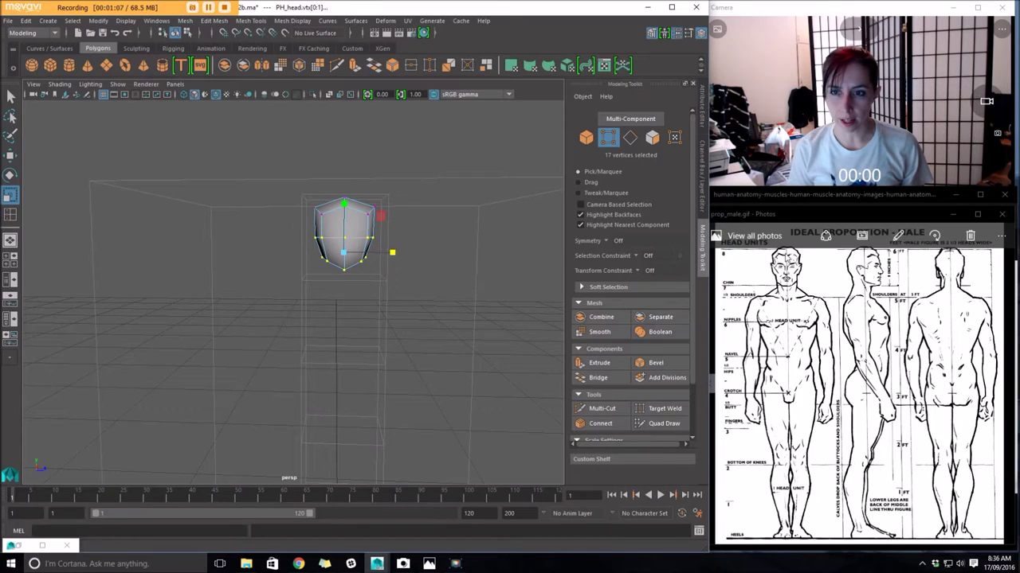
{"action": "left_click_drag", "start_coordinate": [392, 252], "coordinate": [395, 254]}
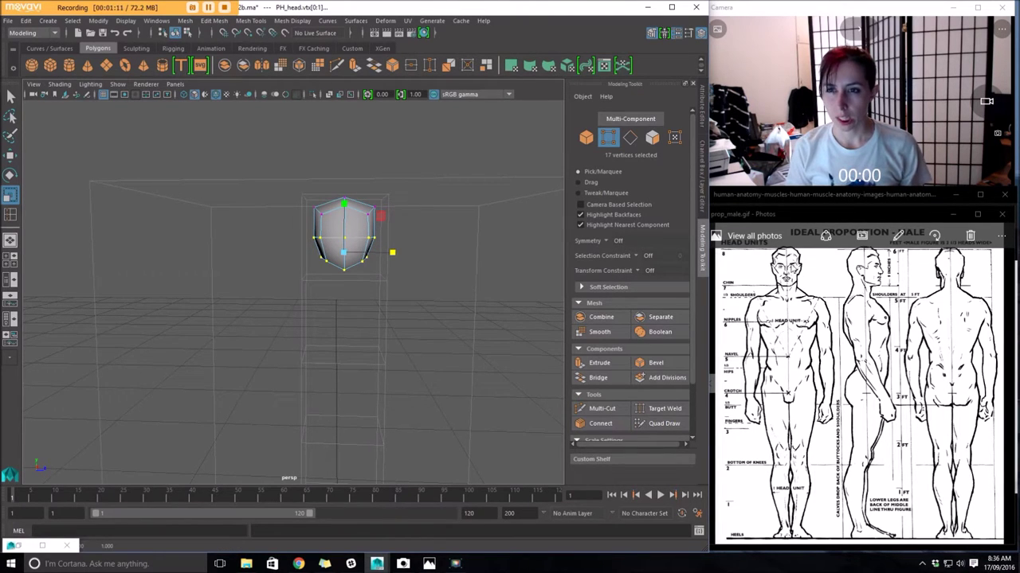
{"action": "left_click_drag", "start_coordinate": [352, 242], "coordinate": [358, 245], "text": "alt"}
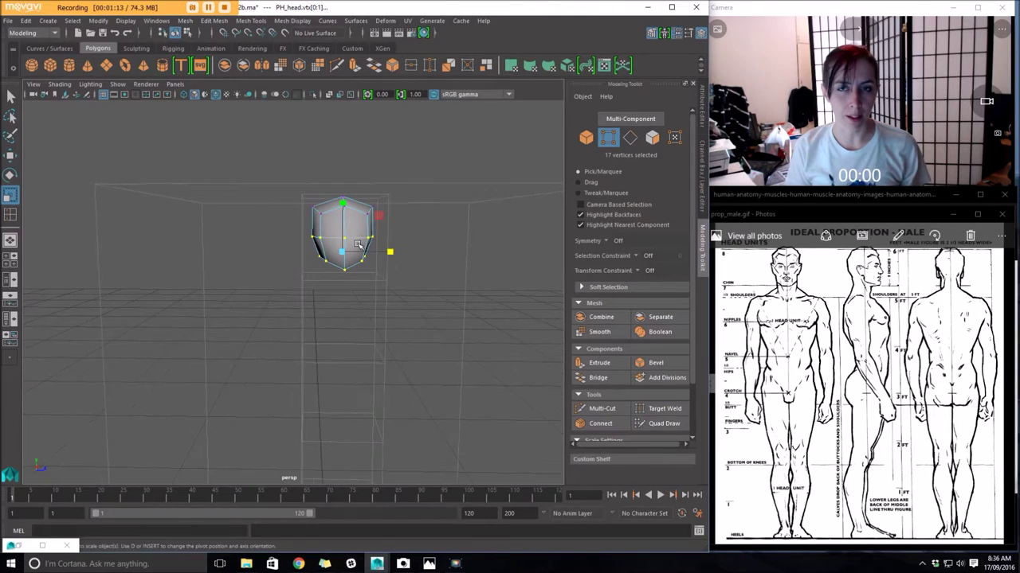
{"action": "left_click_drag", "start_coordinate": [321, 277], "coordinate": [306, 248], "text": "alt"}
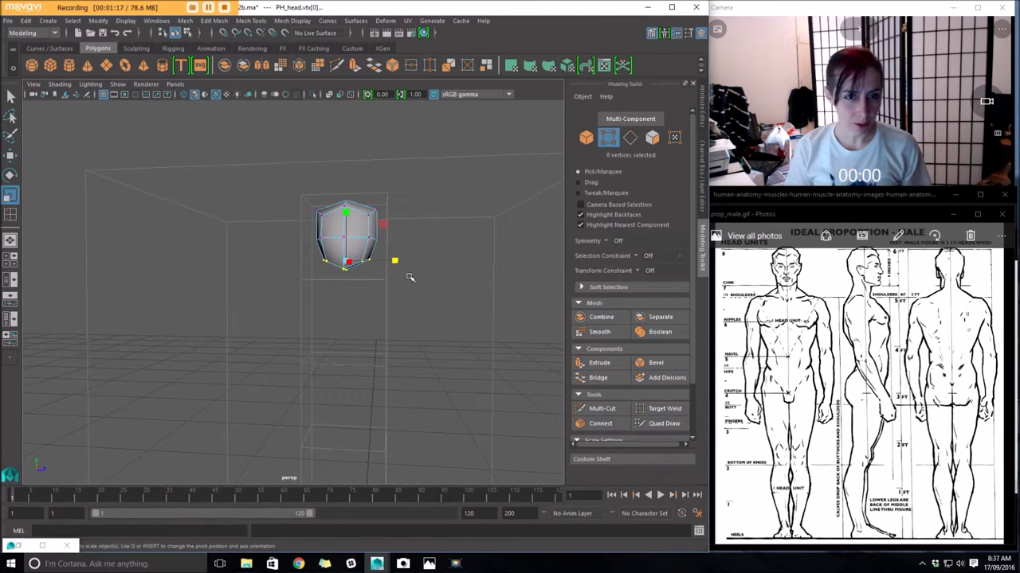
Reposition the head's bottom vertices so the underside rises toward the back and lies flat at the front
{"action": "left_click_drag", "start_coordinate": [362, 296], "coordinate": [144, 275], "text": "alt"}
{"action": "key", "text": "w"}
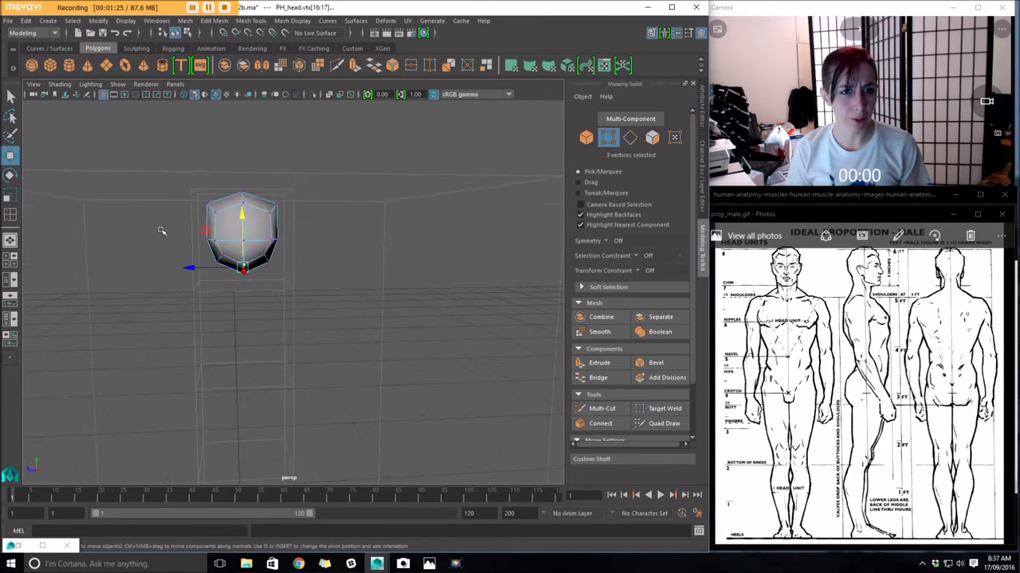
{"action": "left_click_drag", "start_coordinate": [238, 239], "coordinate": [322, 328], "text": "alt"}
{"action": "left_click_drag", "start_coordinate": [306, 328], "coordinate": [335, 333], "text": "alt"}
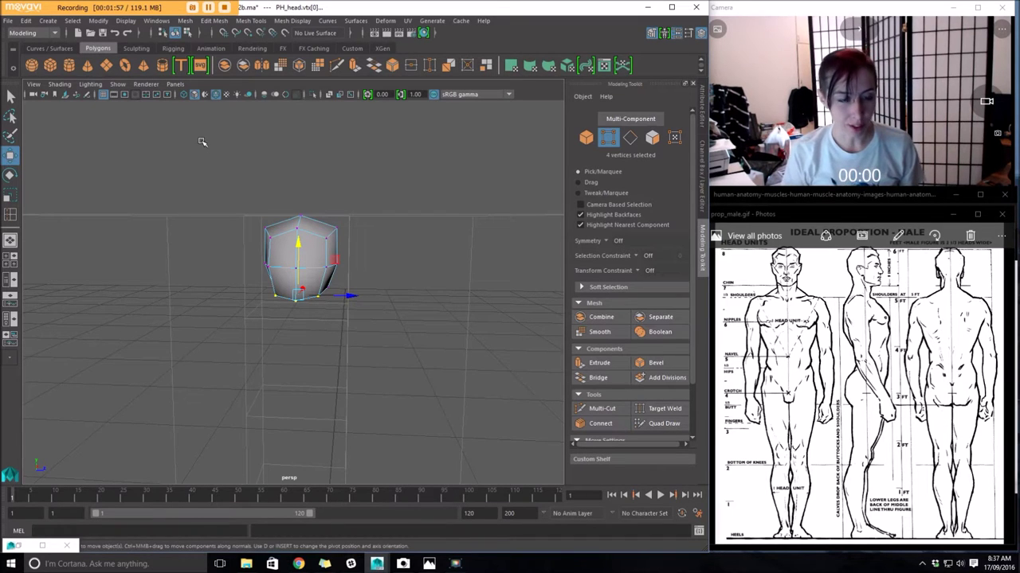
{"action": "left_click_drag", "start_coordinate": [263, 235], "coordinate": [285, 301], "text": "alt"}
{"action": "left_click_drag", "start_coordinate": [360, 295], "coordinate": [284, 323], "text": "alt"}
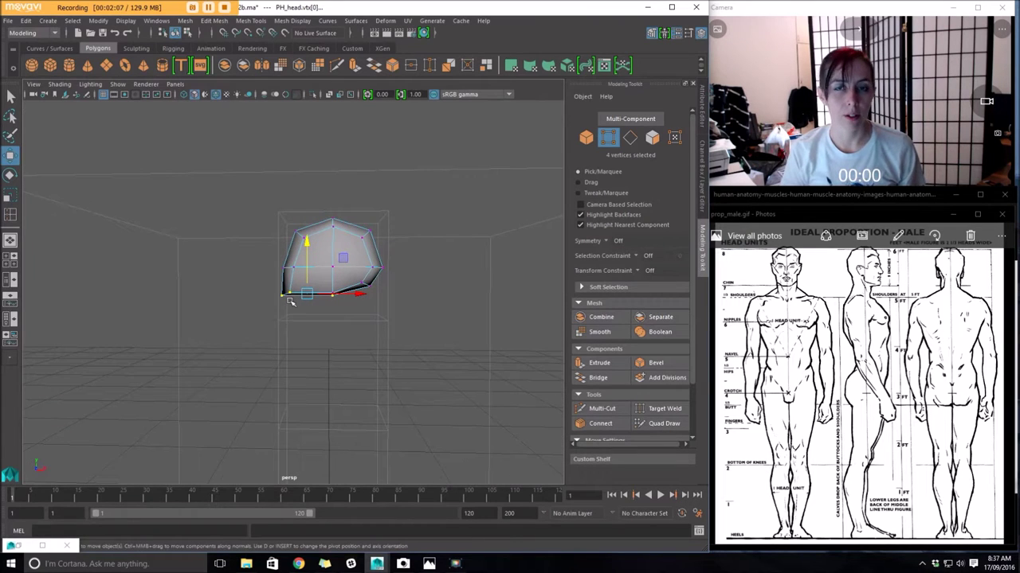
Scale the whole head down slightly and raise it toward the top of its guide box
{"action": "right_click_drag", "start_coordinate": [343, 257], "coordinate": [396, 240]}
{"action": "key", "text": "r"}
{"action": "left_click_drag", "start_coordinate": [331, 319], "coordinate": [319, 320]}
{"action": "key", "text": "w"}
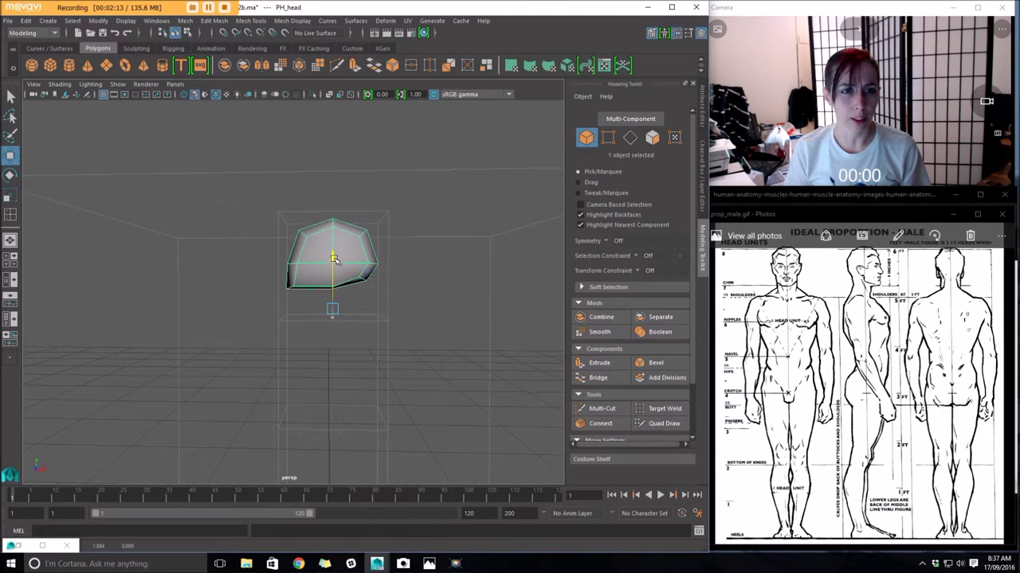
{"action": "left_click_drag", "start_coordinate": [382, 309], "coordinate": [427, 296], "text": "alt"}
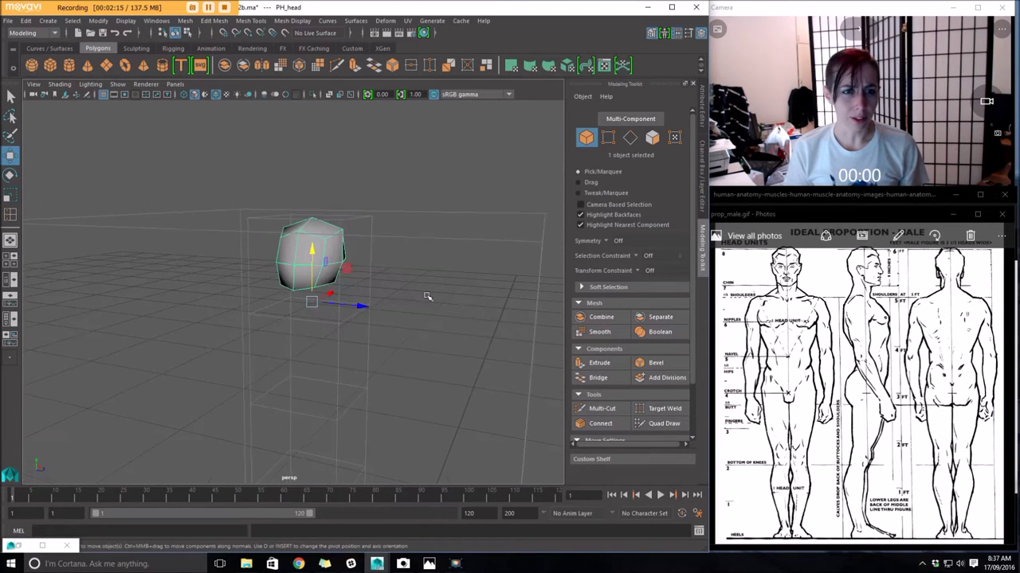
Create a polygon cube beside the body guide boxes, scale it to about 0.2 and raise it above the grid
{"action": "right_click_drag", "start_coordinate": [427, 296], "coordinate": [276, 314], "text": "alt"}
{"action": "left_click_drag", "start_coordinate": [387, 362], "coordinate": [380, 341], "text": "alt"}
{"action": "right_click_drag", "start_coordinate": [380, 342], "coordinate": [275, 333], "text": "alt"}
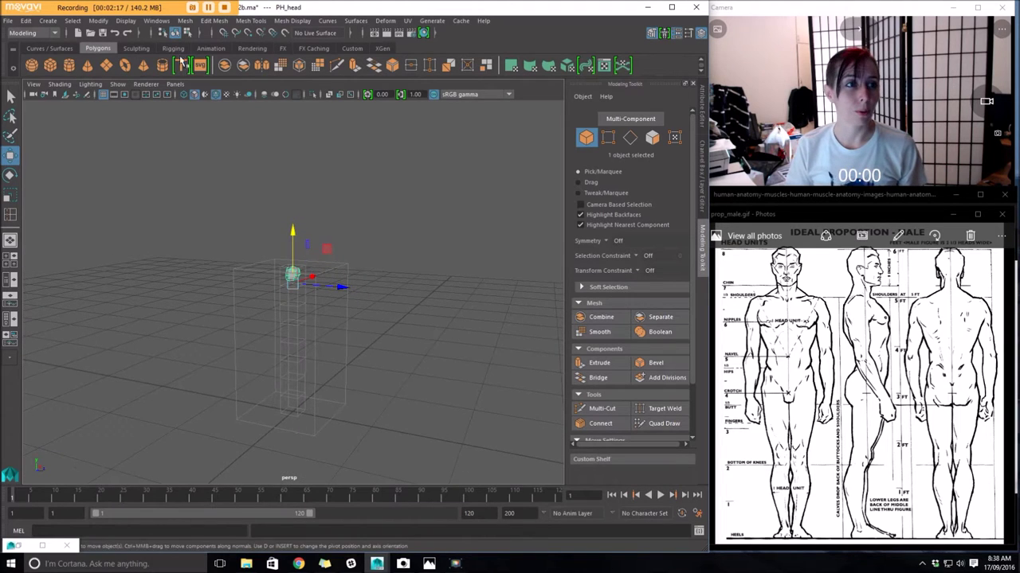
{"action": "left_click", "coordinate": [48, 20]}
{"action": "mouse_move", "coordinate": [86, 59]}
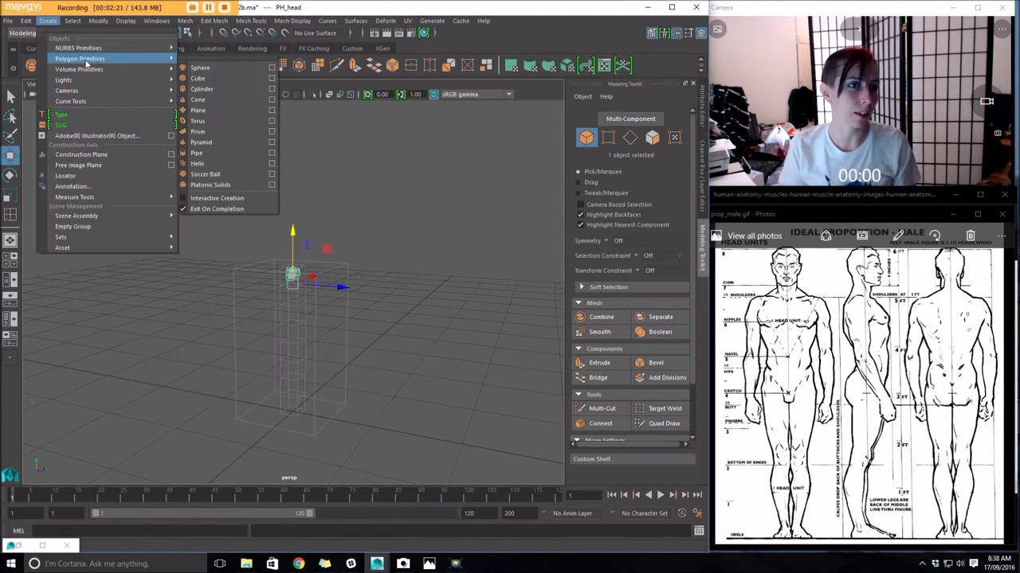
{"action": "left_click", "coordinate": [208, 78]}
{"action": "mouse_move", "coordinate": [341, 388]}
{"action": "left_mouse_down"}
{"action": "mouse_move", "coordinate": [485, 412]}
{"action": "mouse_move", "coordinate": [344, 399]}
{"action": "left_mouse_up"}
{"action": "key", "text": "r"}
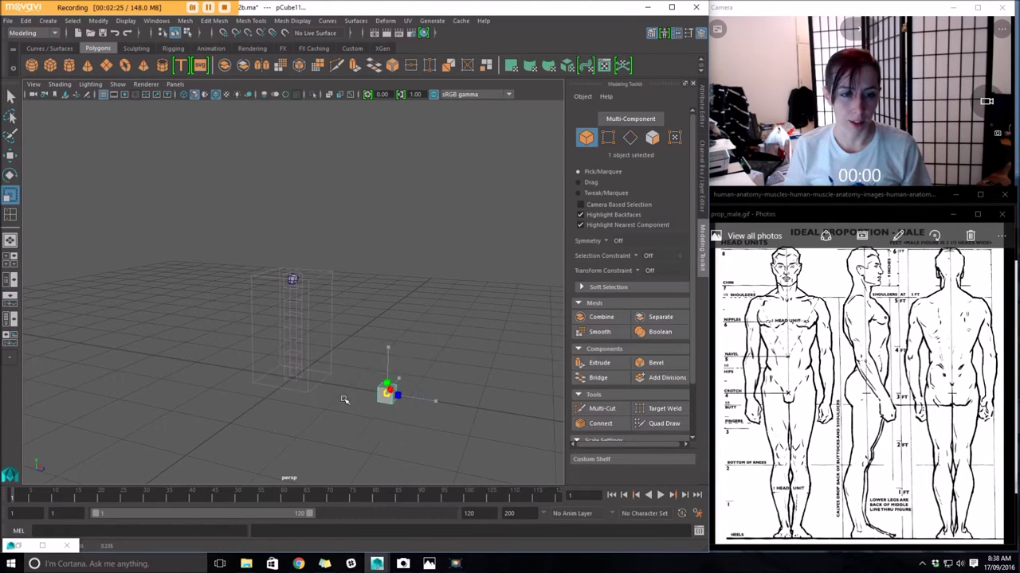
{"action": "key", "text": "w"}
{"action": "left_click_drag", "start_coordinate": [389, 347], "coordinate": [371, 253]}
{"action": "right_click_drag", "start_coordinate": [352, 293], "coordinate": [512, 311], "text": "alt"}
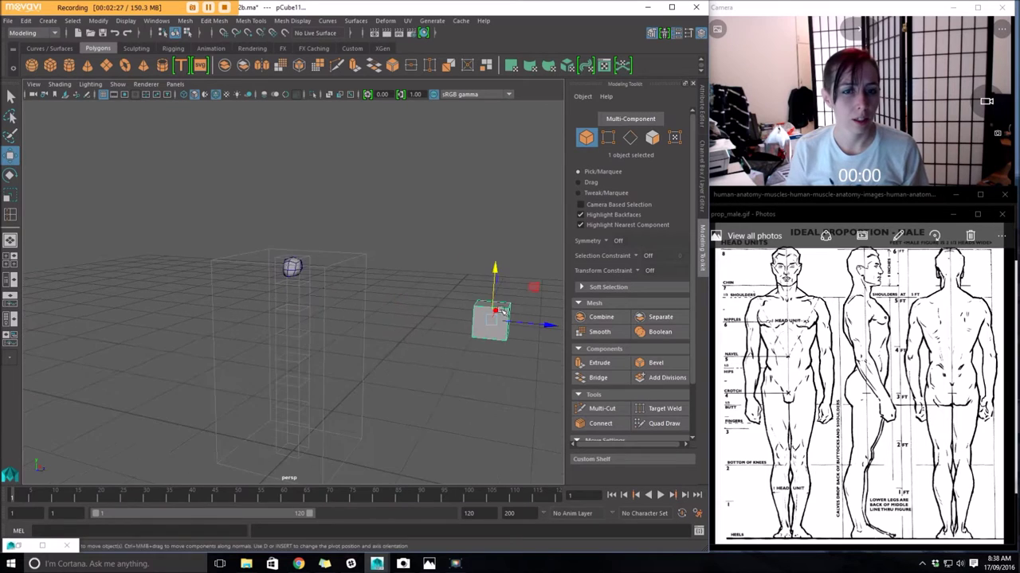
{"action": "middle_click_drag", "start_coordinate": [514, 310], "coordinate": [386, 295], "text": "alt"}
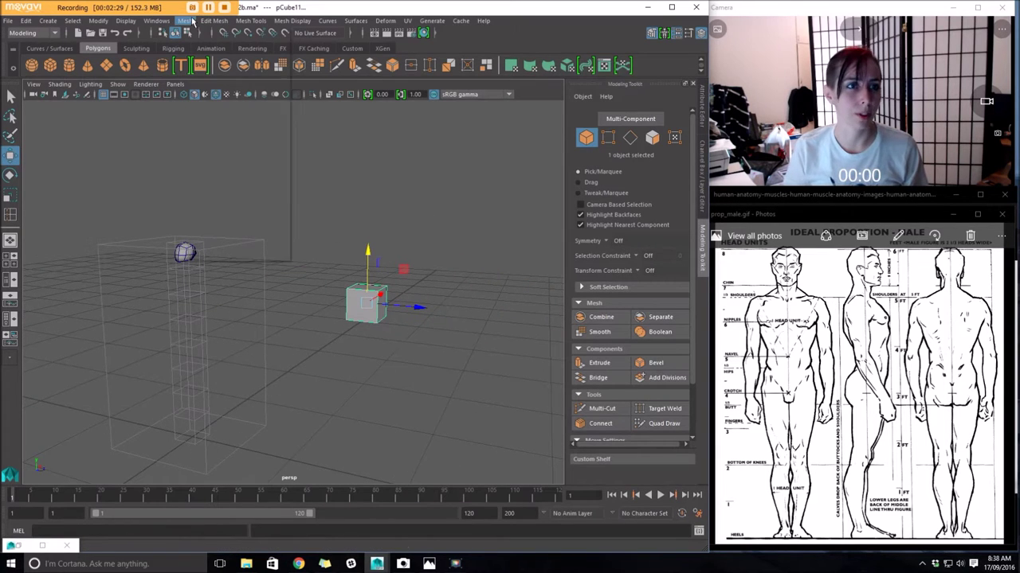
Smooth the cube with one division and select the resulting rounded mesh for comparison with the head
{"action": "left_click", "coordinate": [192, 20]}
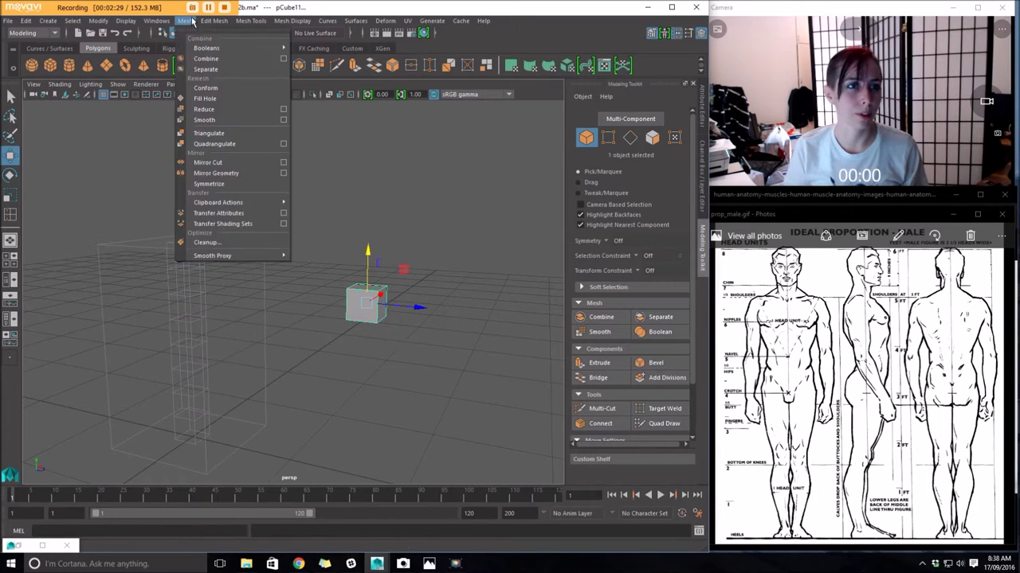
{"action": "left_click", "coordinate": [230, 120]}
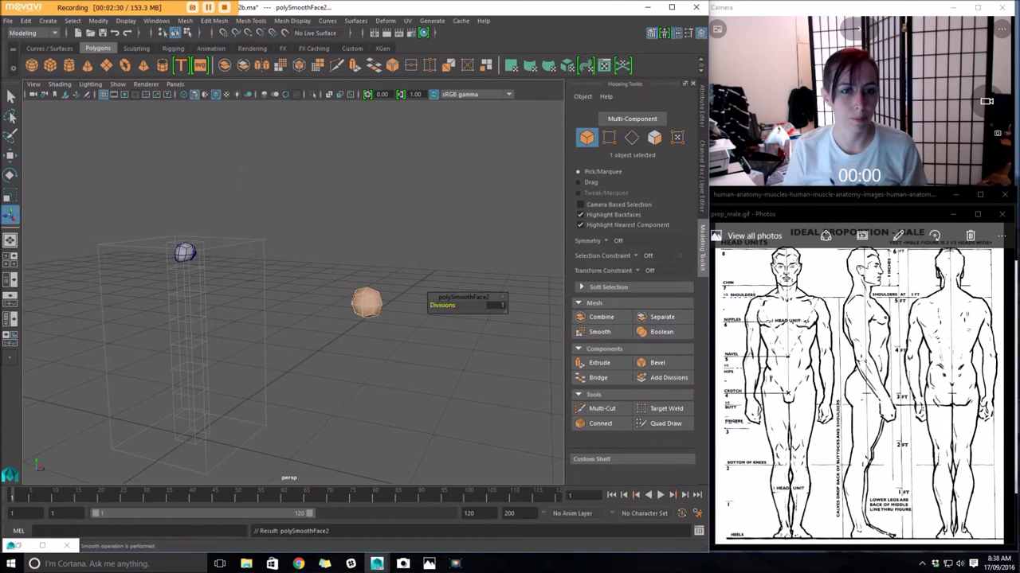
{"action": "left_click", "coordinate": [433, 348]}
{"action": "left_click", "coordinate": [366, 307]}
{"action": "left_click_drag", "start_coordinate": [373, 326], "coordinate": [289, 369], "text": "alt"}
{"action": "right_click_drag", "start_coordinate": [289, 369], "coordinate": [397, 382], "text": "alt"}
{"action": "left_click_drag", "start_coordinate": [398, 383], "coordinate": [184, 332], "text": "alt"}
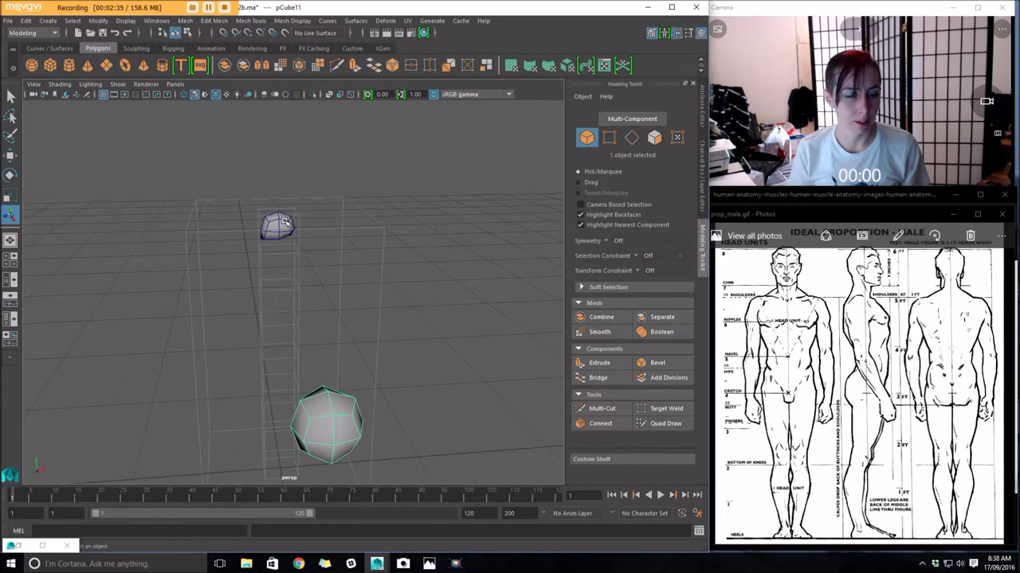
Extrude the two front underside faces of the head straight down to the bottom of the head guide box
{"action": "left_click", "coordinate": [284, 224]}
{"action": "key", "text": "f"}
{"action": "right_click_drag", "start_coordinate": [376, 329], "coordinate": [297, 324], "text": "alt"}
{"action": "right_click_drag", "start_coordinate": [307, 265], "coordinate": [308, 286]}
{"action": "left_click", "coordinate": [275, 305]}
{"action": "left_click_drag", "start_coordinate": [244, 348], "coordinate": [316, 378], "text": "alt"}
{"action": "left_click", "coordinate": [285, 305], "text": "shift"}
{"action": "right_click_drag", "start_coordinate": [316, 378], "coordinate": [357, 422], "text": "alt"}
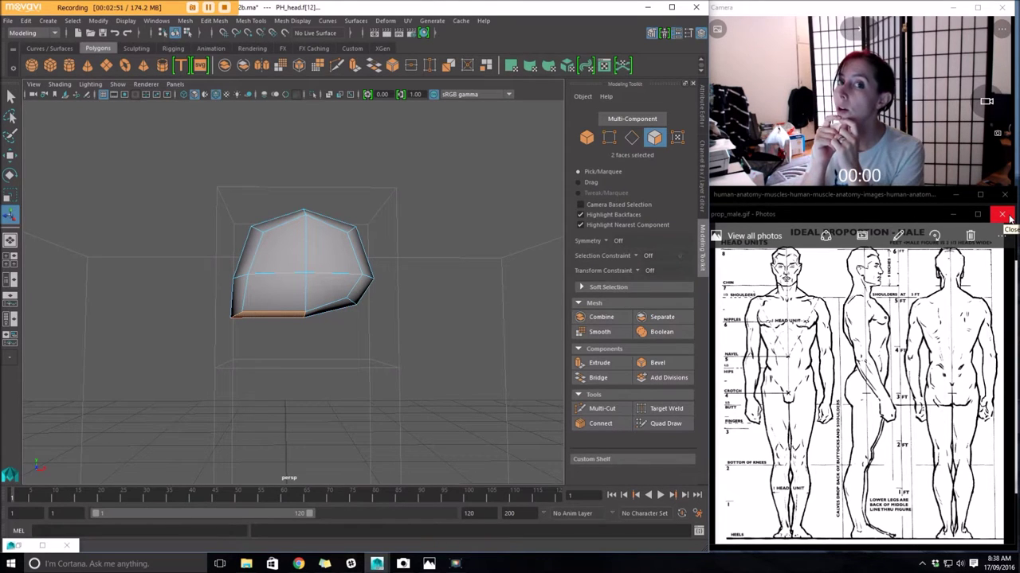
{"action": "left_click", "coordinate": [355, 66]}
{"action": "key", "text": "w"}
{"action": "right_click_drag", "start_coordinate": [301, 344], "coordinate": [255, 361], "text": "alt"}
{"action": "middle_click_drag", "start_coordinate": [255, 362], "coordinate": [303, 340], "text": "alt"}
{"action": "left_click_drag", "start_coordinate": [294, 250], "coordinate": [294, 289]}
Scale the extruded jaw faces to about 0.48 and move them toward the front of the face
{"action": "key", "text": "r"}
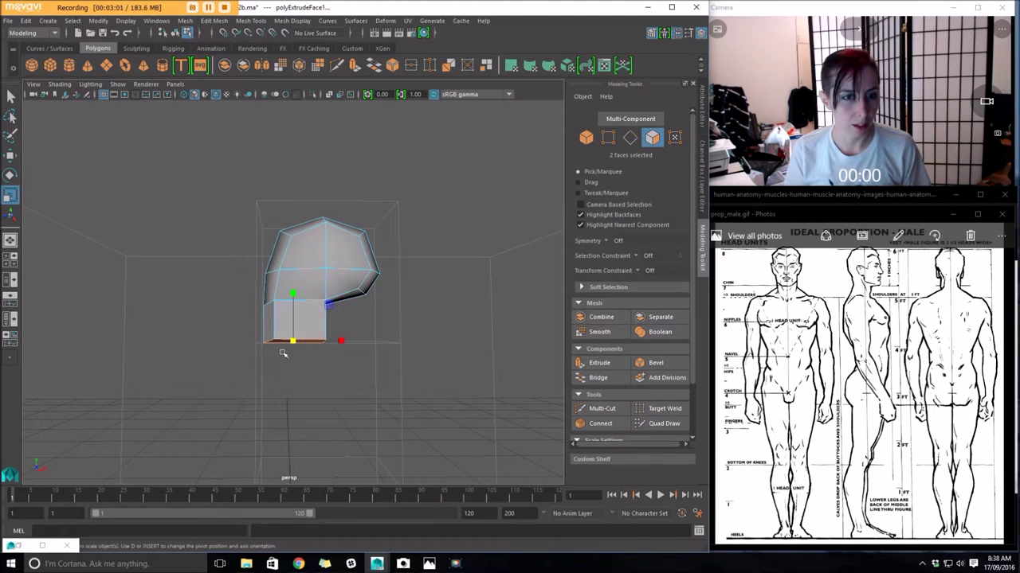
{"action": "left_click_drag", "start_coordinate": [293, 342], "coordinate": [270, 342]}
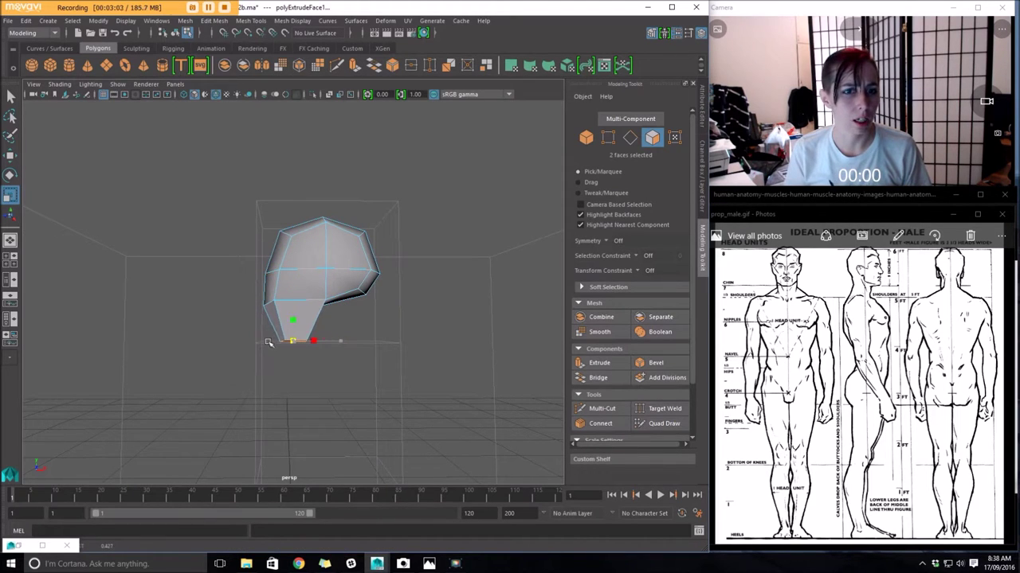
{"action": "key", "text": "w"}
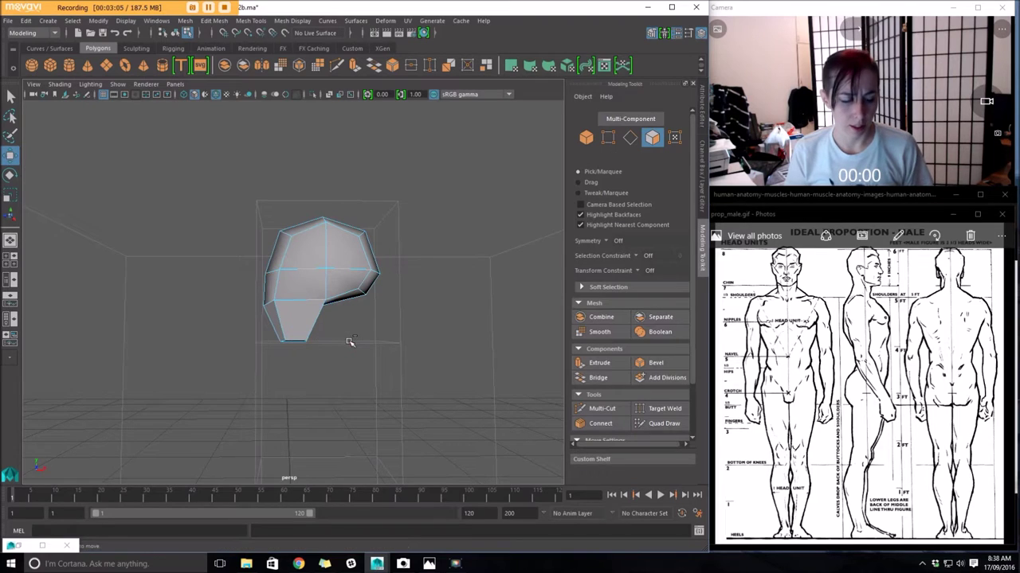
{"action": "left_click_drag", "start_coordinate": [346, 341], "coordinate": [336, 344]}
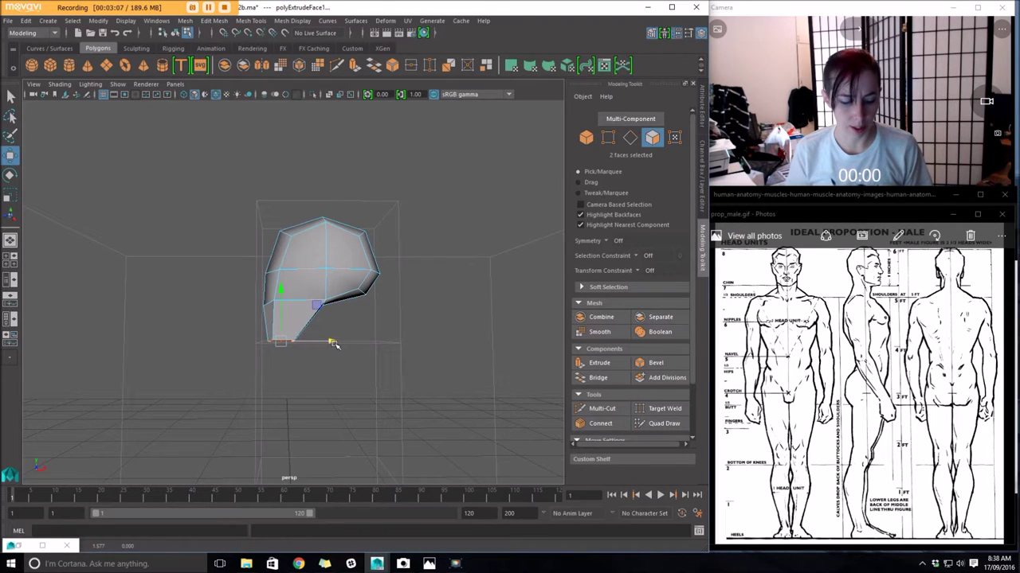
Tilt the extruded chin faces so their front edge sits higher, and move them slightly upward and forward
{"action": "key", "text": "e"}
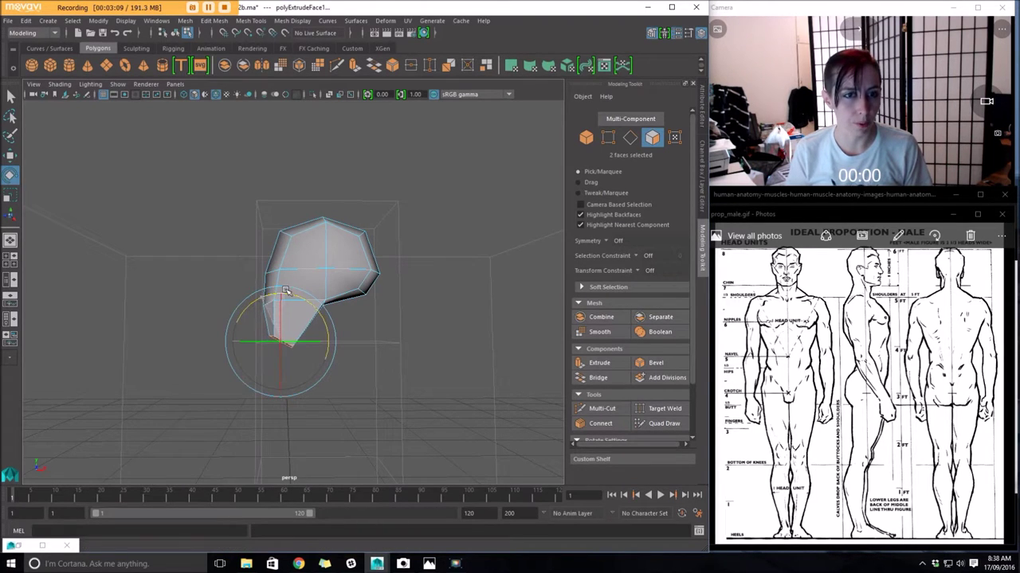
{"action": "key", "text": "w"}
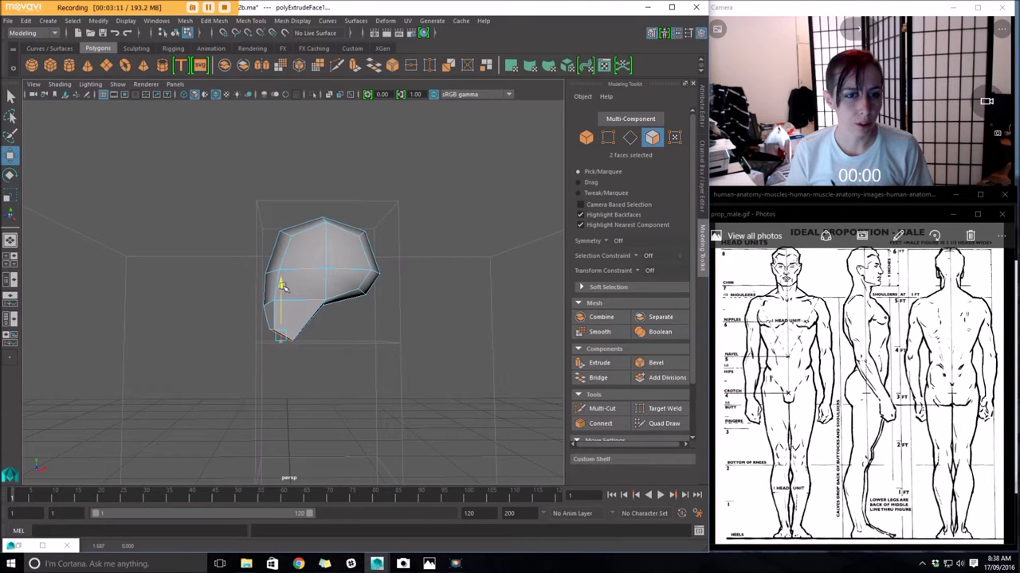
{"action": "left_click_drag", "start_coordinate": [329, 337], "coordinate": [301, 358], "text": "alt"}
{"action": "key", "text": "e"}
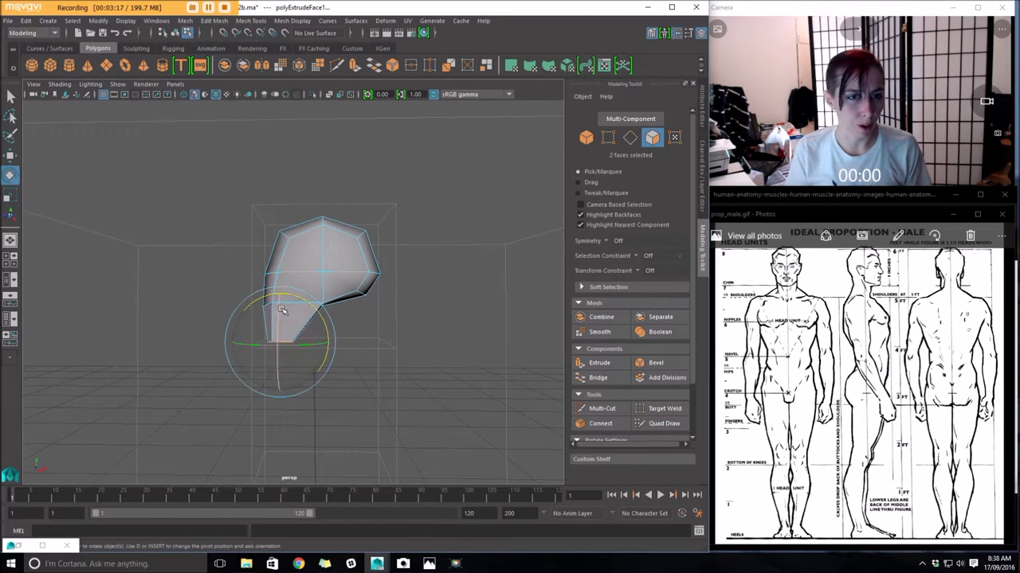
{"action": "left_click_drag", "start_coordinate": [296, 299], "coordinate": [306, 303]}
{"action": "key", "text": "w"}
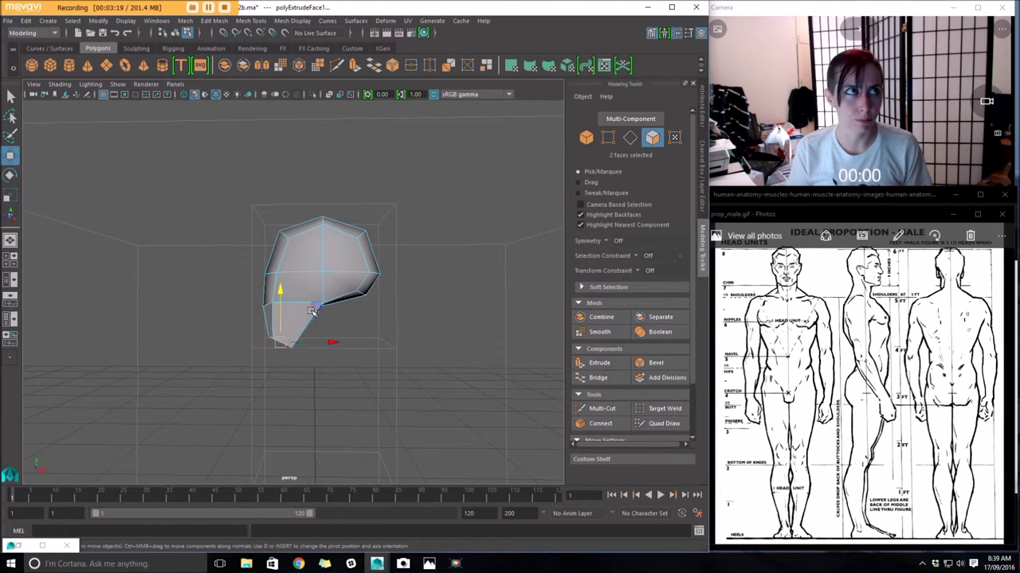
{"action": "left_click_drag", "start_coordinate": [281, 295], "coordinate": [281, 292]}
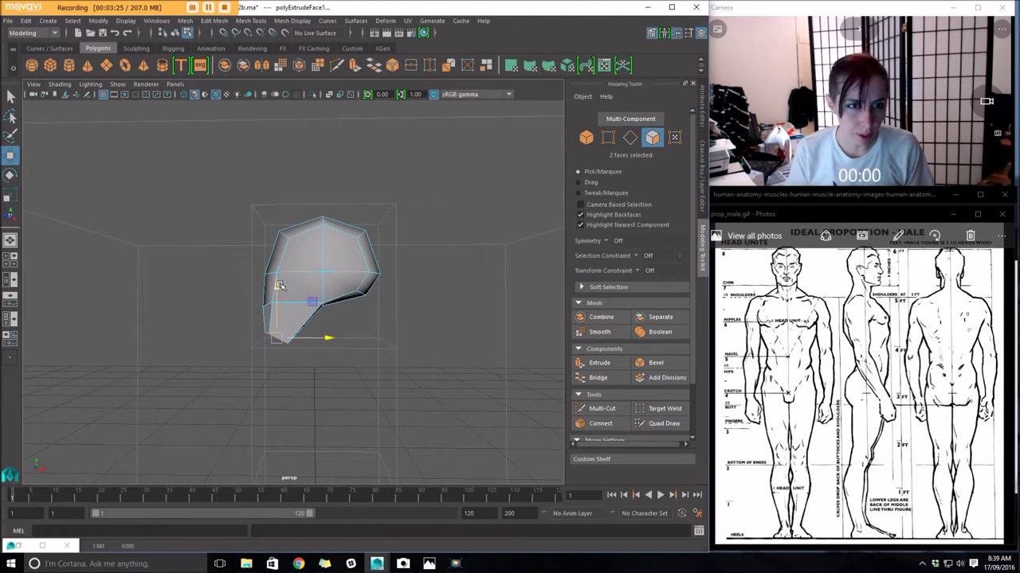
Select the six vertices around the head at the level where the jaw begins and scale them slightly wider sideways
{"action": "mouse_move", "coordinate": [262, 302]}
{"action": "left_mouse_down", "text": "alt"}
{"action": "mouse_move", "coordinate": [309, 320]}
{"action": "mouse_move", "coordinate": [281, 303]}
{"action": "mouse_move", "coordinate": [263, 316]}
{"action": "left_mouse_up", "text": "alt"}
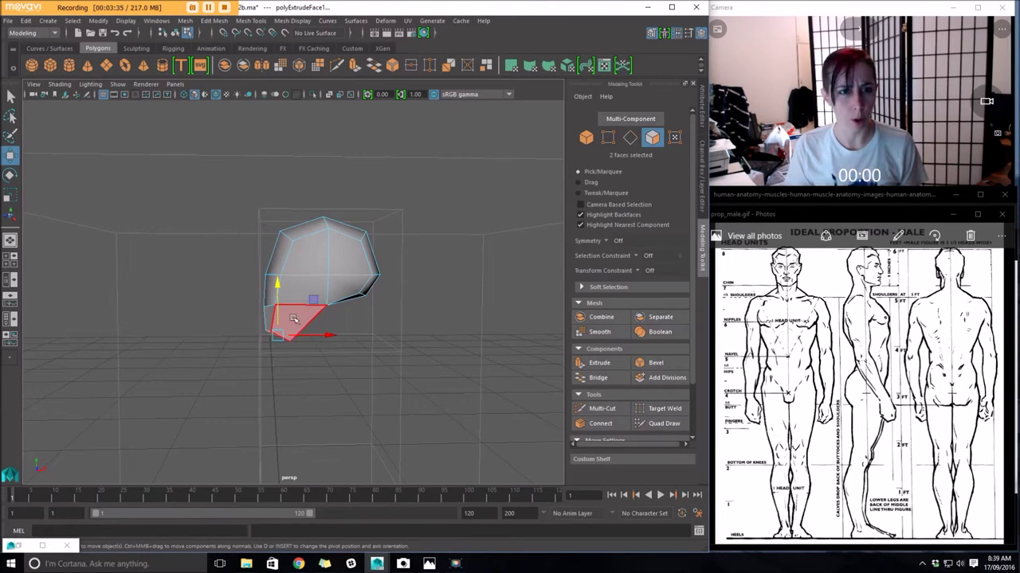
{"action": "left_click_drag", "start_coordinate": [293, 320], "coordinate": [397, 328], "text": "alt"}
{"action": "scroll", "coordinate": [424, 385], "scroll_direction": "up", "scroll_amount": 1}
{"action": "left_click_drag", "start_coordinate": [401, 382], "coordinate": [406, 379], "text": "alt"}
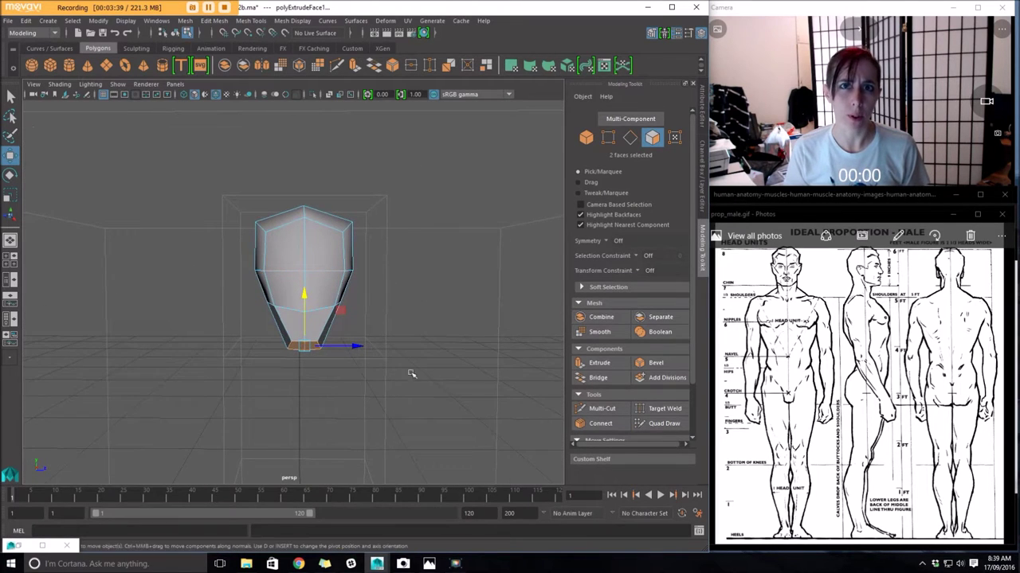
{"action": "scroll", "coordinate": [406, 379], "scroll_direction": "down", "scroll_amount": 4}
{"action": "left_click_drag", "start_coordinate": [356, 321], "coordinate": [361, 317], "text": "alt"}
{"action": "right_click_drag", "start_coordinate": [295, 257], "coordinate": [261, 258]}
{"action": "left_click_drag", "start_coordinate": [262, 291], "coordinate": [331, 311]}
{"action": "left_click_drag", "start_coordinate": [330, 312], "coordinate": [315, 320], "text": "alt"}
{"action": "left_click_drag", "start_coordinate": [254, 293], "coordinate": [456, 303]}
{"action": "key", "text": "r"}
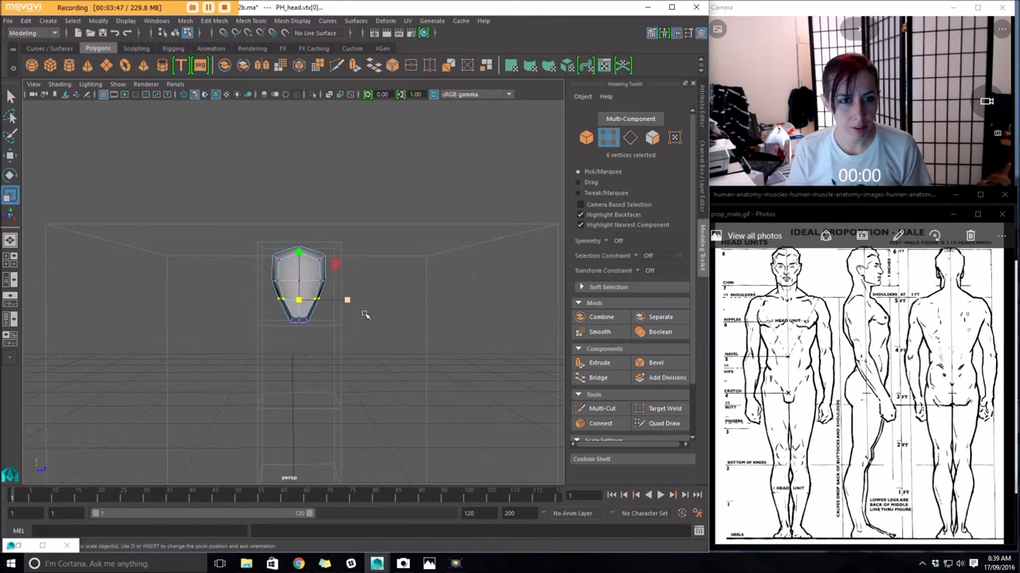
{"action": "left_click_drag", "start_coordinate": [353, 302], "coordinate": [354, 302]}
Select the six chin vertices at the base of the jaw and move them slightly upward
{"action": "left_click", "coordinate": [266, 319]}
{"action": "left_click_drag", "start_coordinate": [293, 319], "coordinate": [334, 331]}
{"action": "key", "text": "w"}
{"action": "left_click_drag", "start_coordinate": [300, 269], "coordinate": [290, 321]}
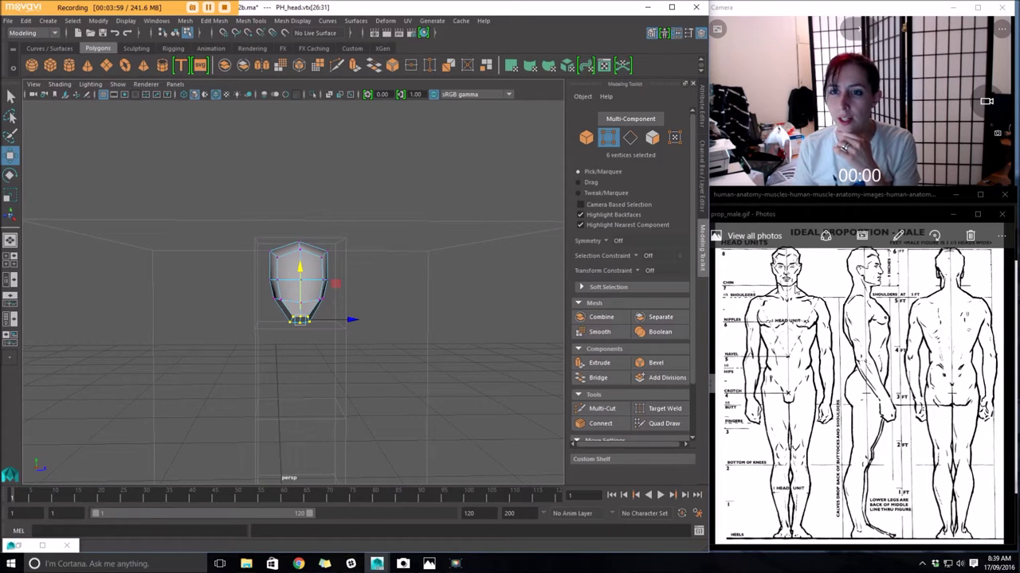
{"action": "left_click_drag", "start_coordinate": [312, 314], "coordinate": [302, 318], "text": "alt"}
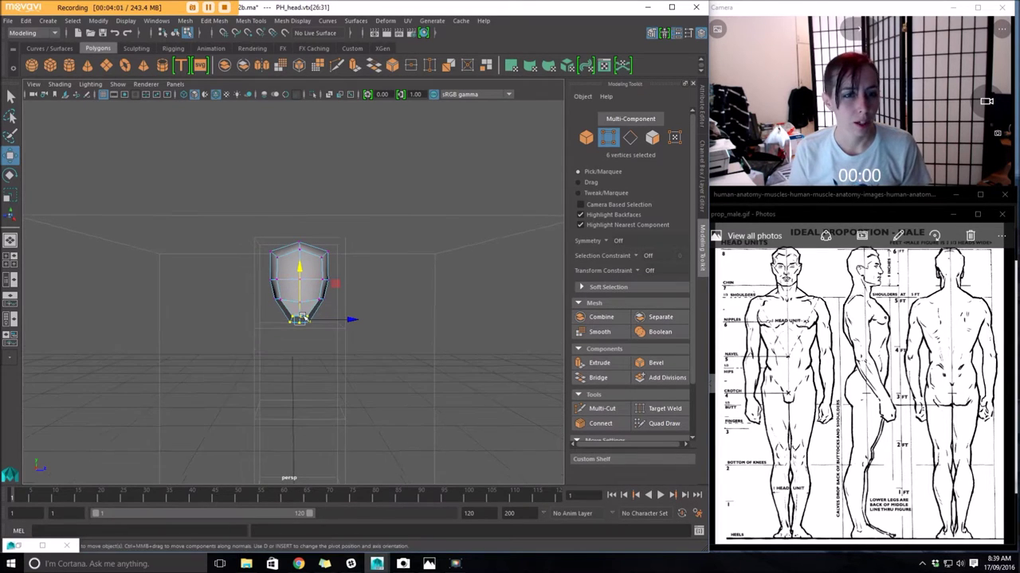
{"action": "left_click_drag", "start_coordinate": [297, 273], "coordinate": [301, 271]}
Select the whole head as an object and scale it up slightly to fill the head guide box
{"action": "right_click_drag", "start_coordinate": [300, 270], "coordinate": [319, 255]}
{"action": "key", "text": "r"}
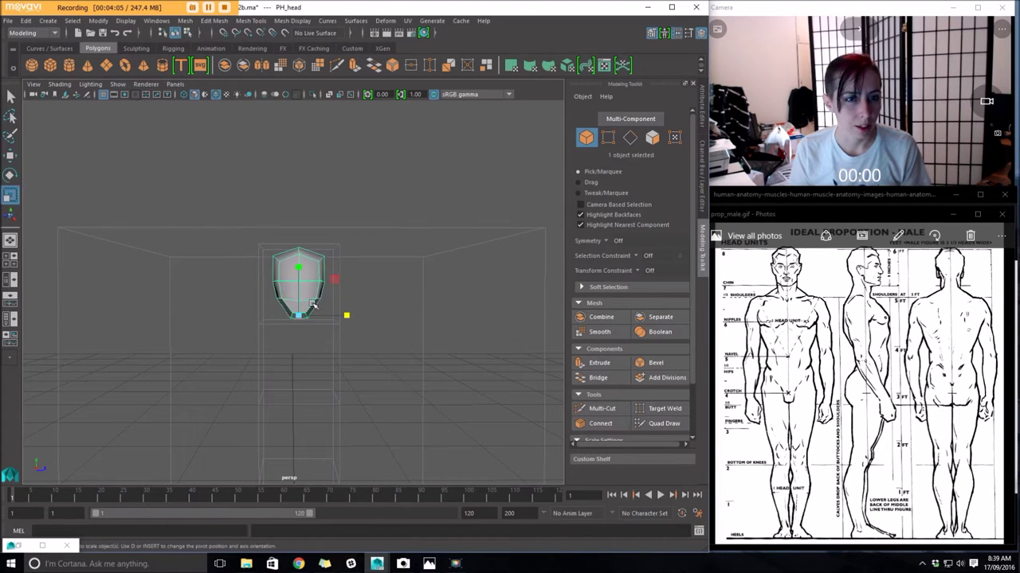
{"action": "mouse_move", "coordinate": [299, 317]}
{"action": "left_mouse_down"}
{"action": "mouse_move", "coordinate": [325, 317]}
{"action": "mouse_move", "coordinate": [317, 314]}
{"action": "left_mouse_up"}
{"action": "key", "text": "w"}
{"action": "left_click_drag", "start_coordinate": [298, 263], "coordinate": [321, 381], "text": "alt"}
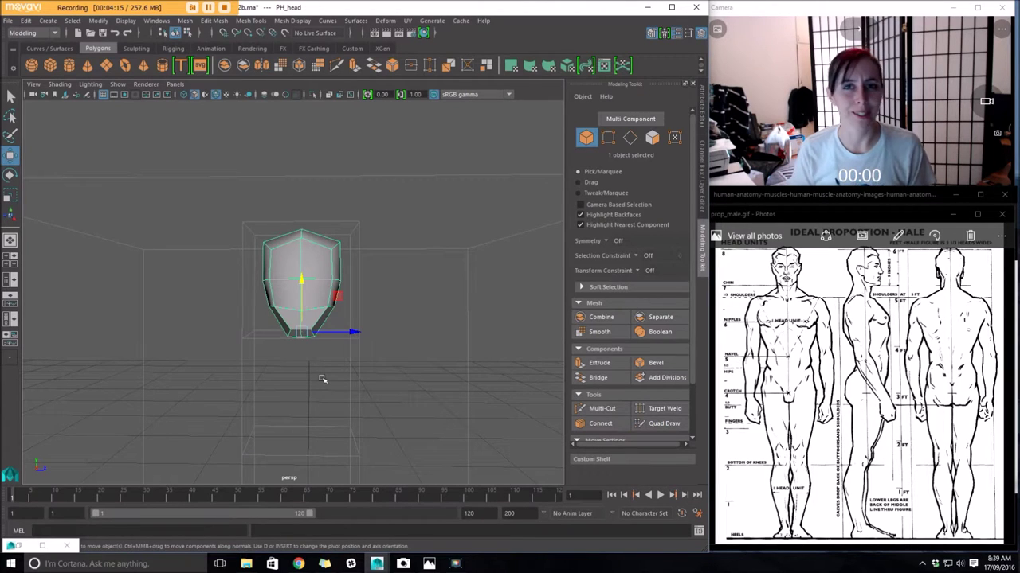
{"action": "right_click_drag", "start_coordinate": [351, 386], "coordinate": [318, 378], "text": "alt"}
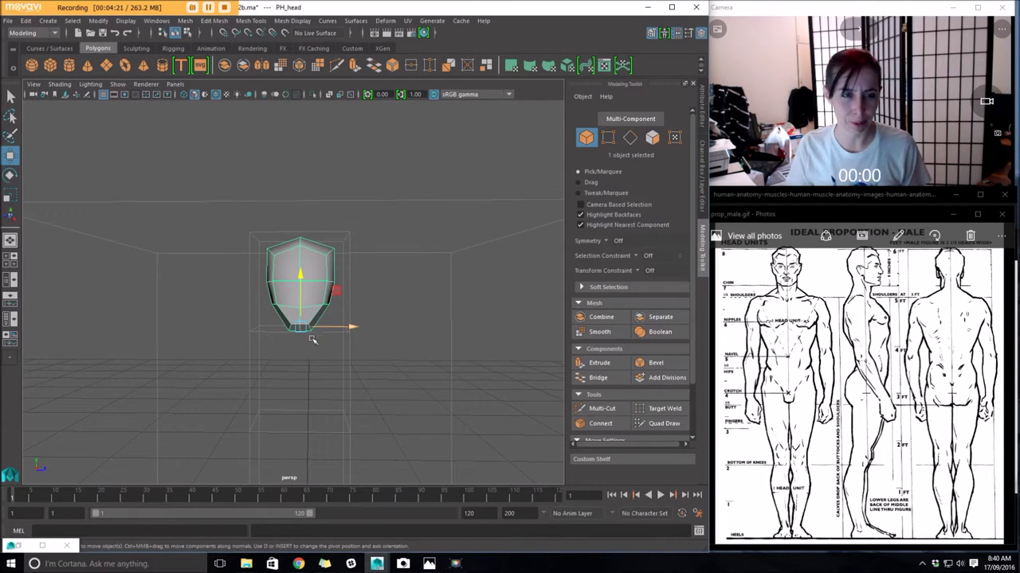
Duplicate the spare smoothed cube and move the copy into the body guide just below the head for the torso
{"action": "left_click_drag", "start_coordinate": [307, 322], "coordinate": [246, 364], "text": "alt"}
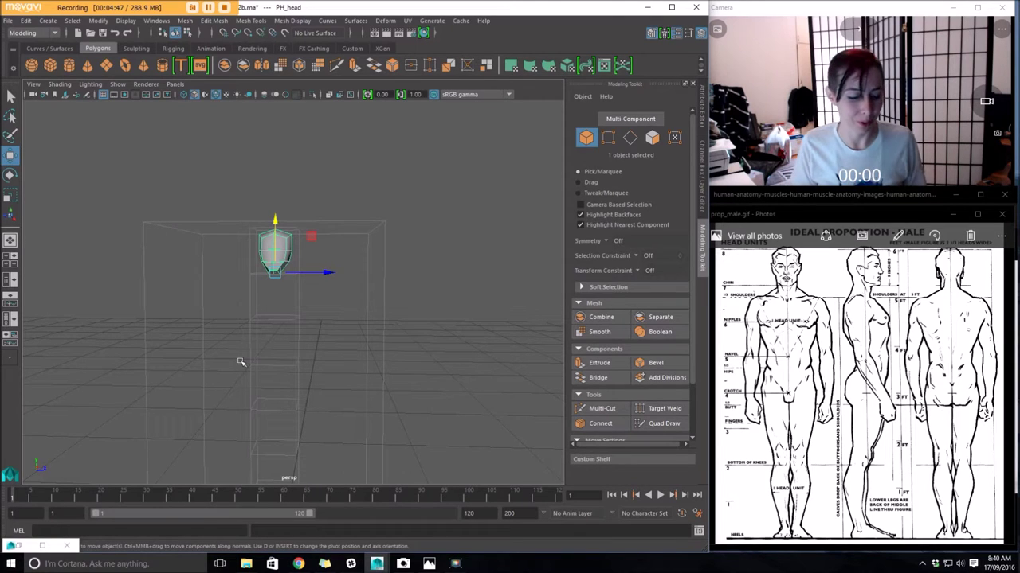
{"action": "right_click_drag", "start_coordinate": [371, 337], "coordinate": [239, 342], "text": "alt"}
{"action": "middle_click_drag", "start_coordinate": [375, 331], "coordinate": [376, 320], "text": "alt"}
{"action": "left_click", "coordinate": [484, 289]}
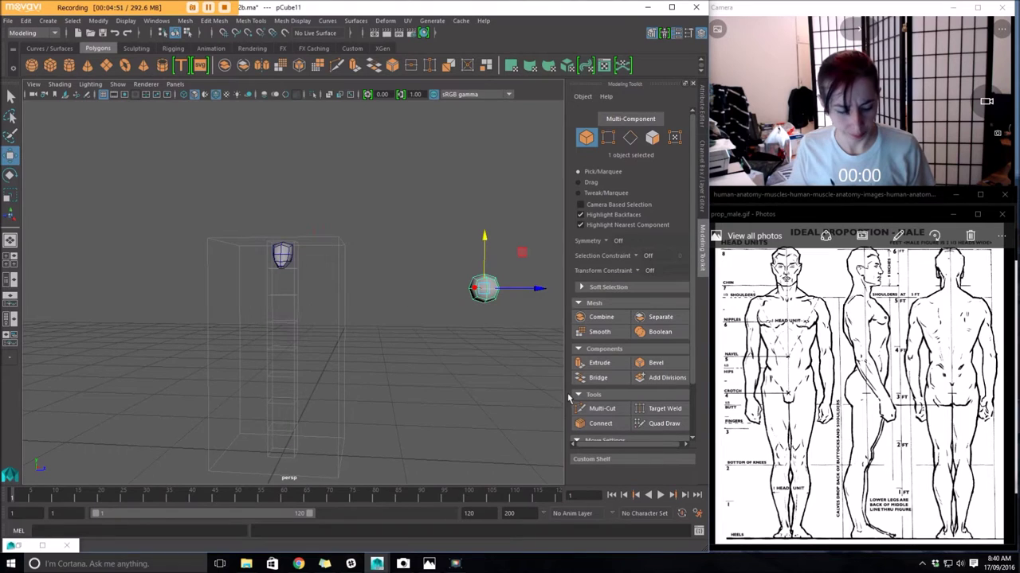
{"action": "left_click_drag", "start_coordinate": [543, 289], "coordinate": [350, 322]}
{"action": "right_click_drag", "start_coordinate": [278, 366], "coordinate": [450, 364], "text": "alt"}
{"action": "left_click_drag", "start_coordinate": [453, 364], "coordinate": [432, 364], "text": "alt"}
{"action": "left_click_drag", "start_coordinate": [352, 285], "coordinate": [348, 325]}
Duplicate the spare smoothed cube again and place the new copy between it and the body guide
{"action": "right_click_drag", "start_coordinate": [348, 326], "coordinate": [398, 323], "text": "alt"}
{"action": "left_click_drag", "start_coordinate": [398, 323], "coordinate": [281, 282], "text": "alt"}
{"action": "right_click_drag", "start_coordinate": [335, 303], "coordinate": [292, 316], "text": "alt"}
{"action": "left_click_drag", "start_coordinate": [291, 316], "coordinate": [338, 302], "text": "alt"}
{"action": "left_click", "coordinate": [417, 292]}
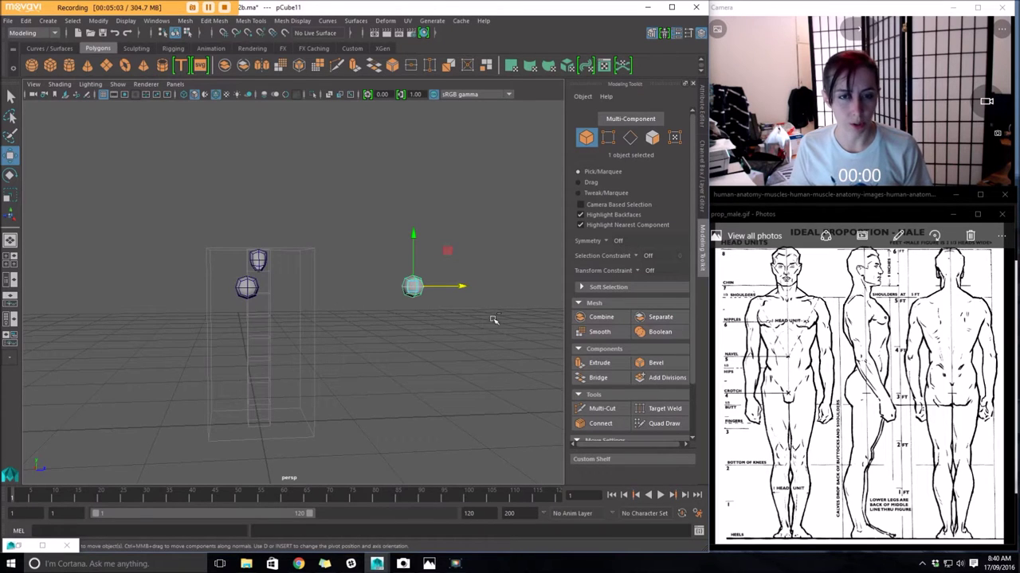
{"action": "key", "text": "ctrl+d"}
{"action": "left_click_drag", "start_coordinate": [458, 289], "coordinate": [406, 299]}
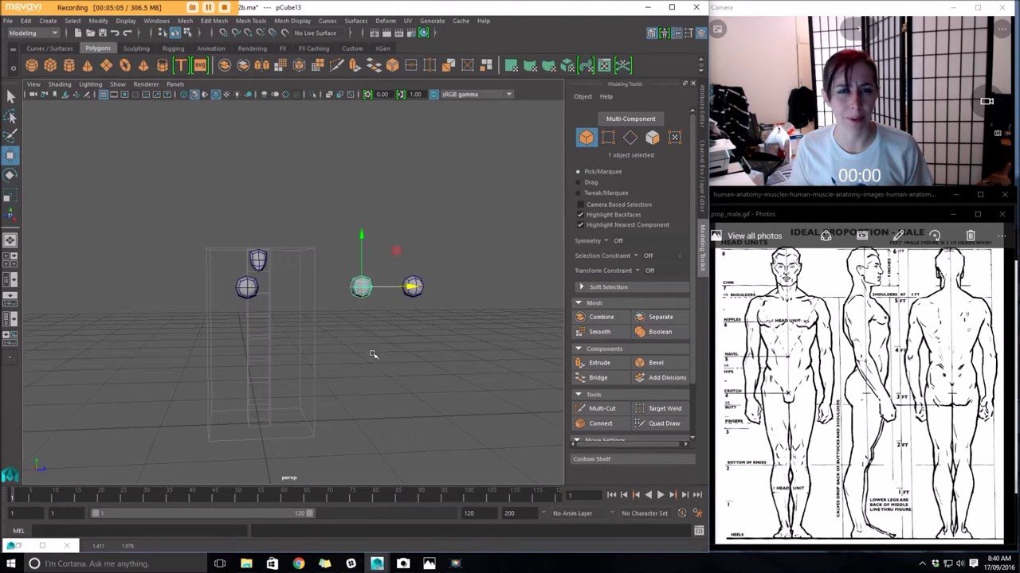
Select the ball below the head, lower it, and scale it up to slightly wider than the guide column
{"action": "right_click_drag", "start_coordinate": [271, 346], "coordinate": [415, 378], "text": "alt"}
{"action": "middle_click_drag", "start_coordinate": [414, 377], "coordinate": [462, 385], "text": "alt"}
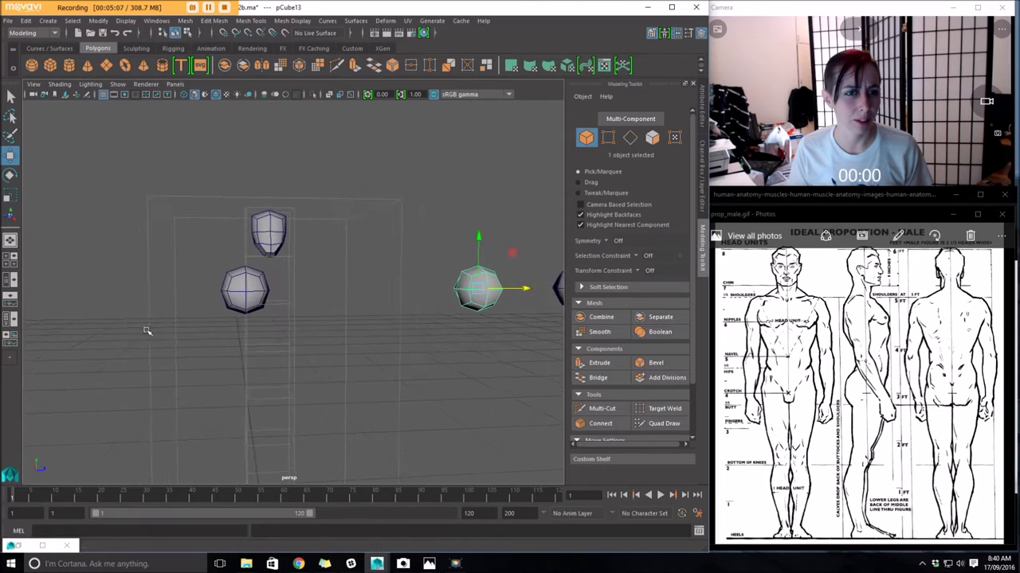
{"action": "right_click_drag", "start_coordinate": [141, 327], "coordinate": [316, 362], "text": "alt"}
{"action": "left_click_drag", "start_coordinate": [316, 361], "coordinate": [285, 363], "text": "alt"}
{"action": "left_click", "coordinate": [203, 266]}
{"action": "left_click_drag", "start_coordinate": [259, 292], "coordinate": [251, 323], "text": "alt"}
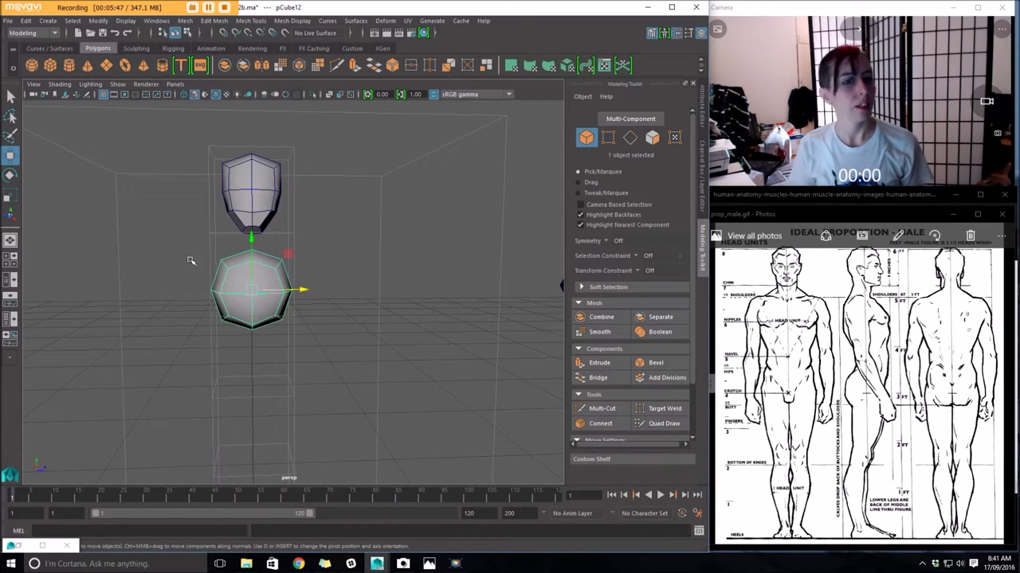
{"action": "left_click_drag", "start_coordinate": [249, 237], "coordinate": [251, 259]}
{"action": "key", "text": "r"}
{"action": "mouse_move", "coordinate": [265, 315]}
{"action": "left_mouse_down", "text": "alt"}
{"action": "mouse_move", "coordinate": [271, 306]}
{"action": "mouse_move", "coordinate": [264, 311]}
{"action": "left_mouse_up", "text": "alt"}
{"action": "key", "text": "w"}
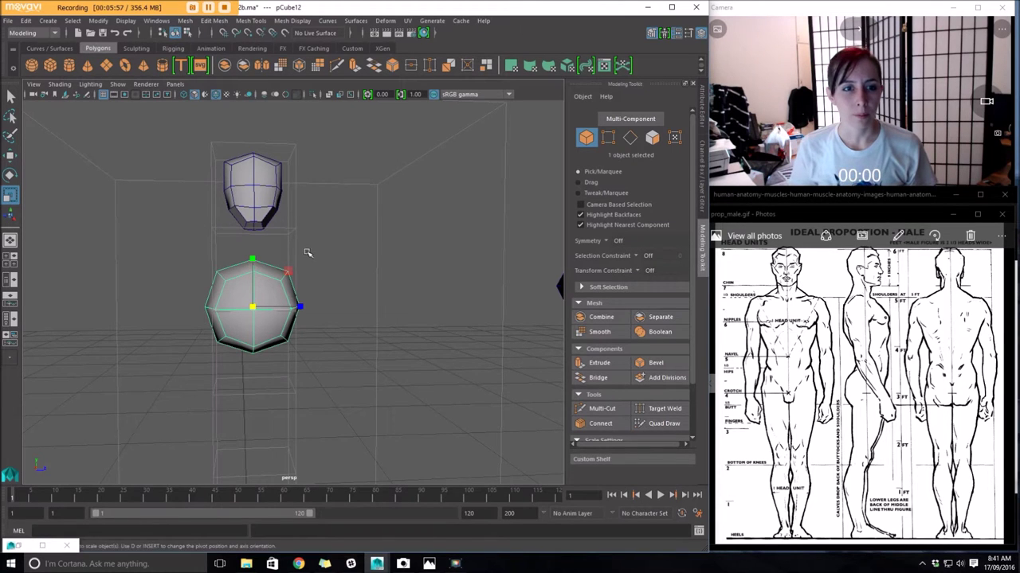
Compare the torso ball with the guide from several angles and raise it slightly toward the head
{"action": "left_click_drag", "start_coordinate": [308, 253], "coordinate": [259, 241], "text": "alt"}
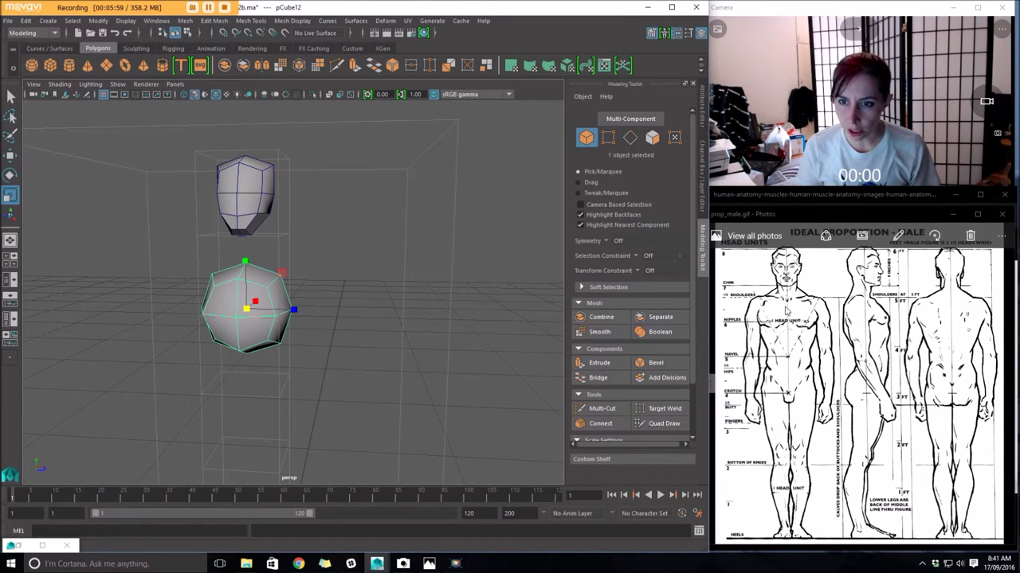
{"action": "left_click_drag", "start_coordinate": [317, 349], "coordinate": [286, 357], "text": "alt"}
{"action": "key", "text": "w"}
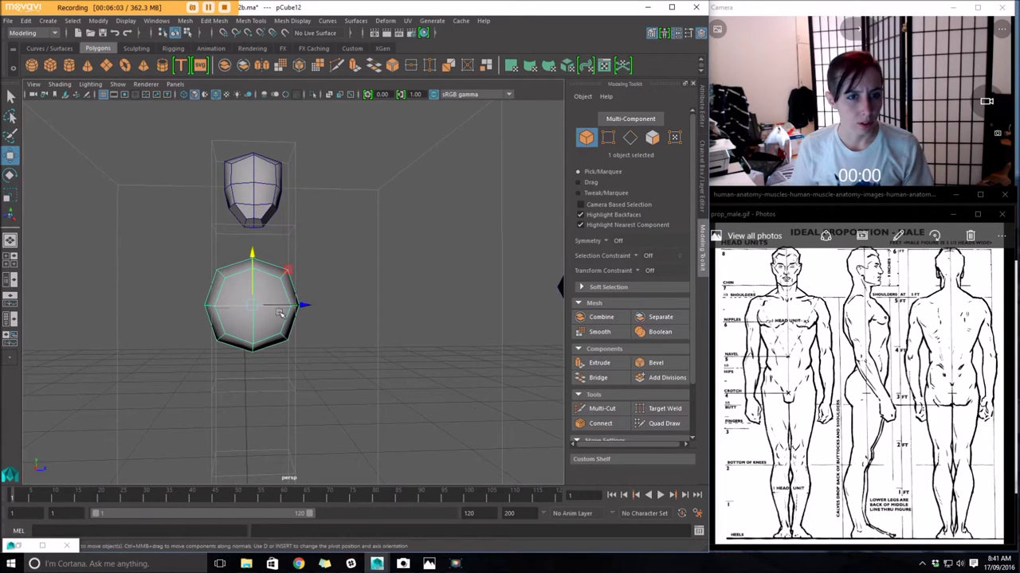
{"action": "left_click_drag", "start_coordinate": [280, 308], "coordinate": [263, 312], "text": "alt"}
{"action": "scroll", "coordinate": [258, 328], "scroll_direction": "up", "scroll_amount": 2}
{"action": "left_click_drag", "start_coordinate": [254, 262], "coordinate": [249, 253]}
Select the middle horizontal ring of eight vertices on the torso ball and adjust its scale
{"action": "right_click_drag", "start_coordinate": [227, 312], "coordinate": [175, 276]}
{"action": "left_click_drag", "start_coordinate": [165, 278], "coordinate": [355, 330]}
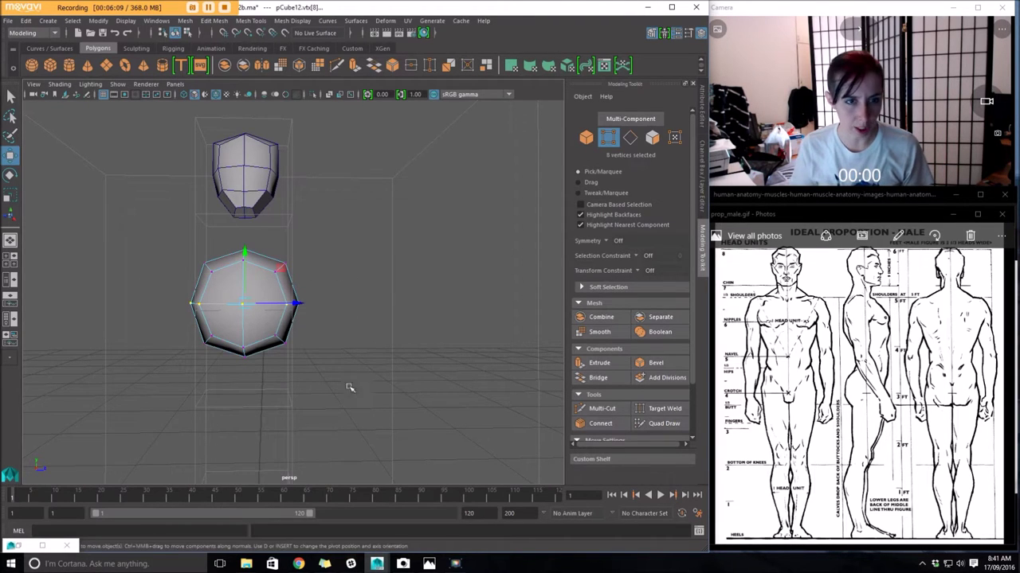
{"action": "left_click", "coordinate": [305, 340]}
{"action": "mouse_move", "coordinate": [257, 342]}
{"action": "left_mouse_down", "text": "alt"}
{"action": "mouse_move", "coordinate": [232, 343]}
{"action": "mouse_move", "coordinate": [242, 337]}
{"action": "left_mouse_up", "text": "alt"}
{"action": "right_click_drag", "start_coordinate": [266, 256], "coordinate": [214, 256]}
{"action": "left_click_drag", "start_coordinate": [215, 263], "coordinate": [239, 313], "text": "alt"}
{"action": "left_click_drag", "start_coordinate": [364, 325], "coordinate": [367, 326]}
{"action": "left_click_drag", "start_coordinate": [367, 326], "coordinate": [360, 271], "text": "alt"}
{"action": "key", "text": "r"}
{"action": "left_click_drag", "start_coordinate": [356, 317], "coordinate": [214, 261]}
{"action": "key", "text": "w"}
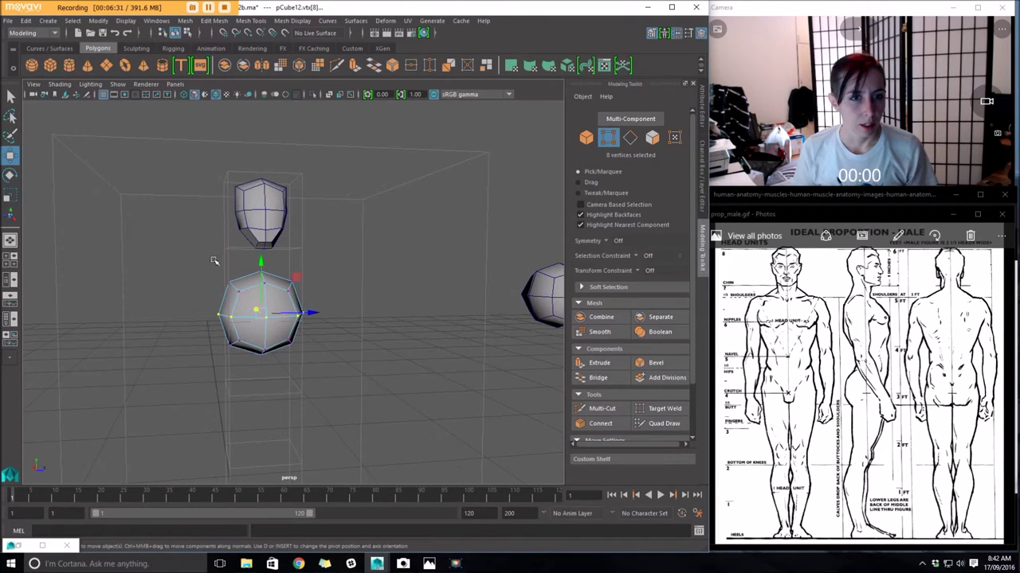
Select the whole torso ball as an object and rotate it so its top tilts slightly toward the back
{"action": "right_click_drag", "start_coordinate": [283, 292], "coordinate": [318, 244]}
{"action": "left_click", "coordinate": [269, 312]}
{"action": "key", "text": "e"}
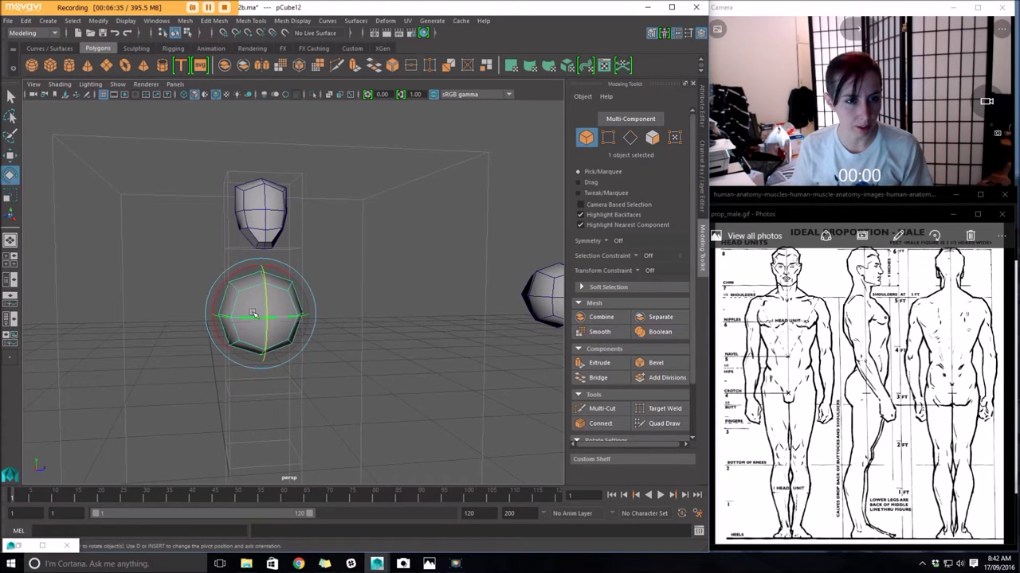
{"action": "left_click_drag", "start_coordinate": [265, 298], "coordinate": [293, 301]}
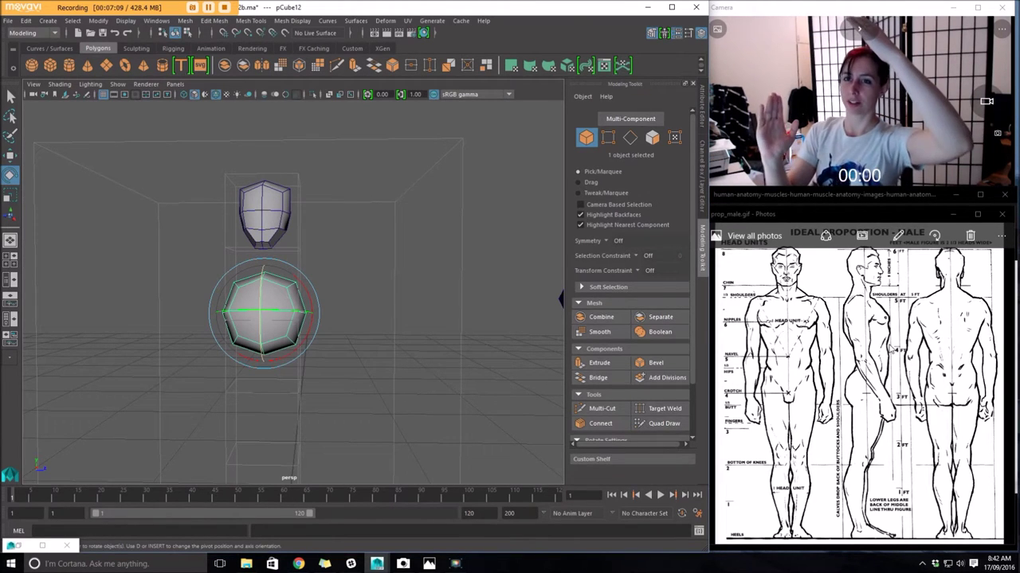
Select the nine upper vertices of the torso ball and scale them wider sideways to form the shoulder area
{"action": "left_click_drag", "start_coordinate": [238, 268], "coordinate": [251, 276], "text": "alt"}
{"action": "right_click_drag", "start_coordinate": [263, 259], "coordinate": [198, 266]}
{"action": "left_click_drag", "start_coordinate": [197, 267], "coordinate": [359, 303]}
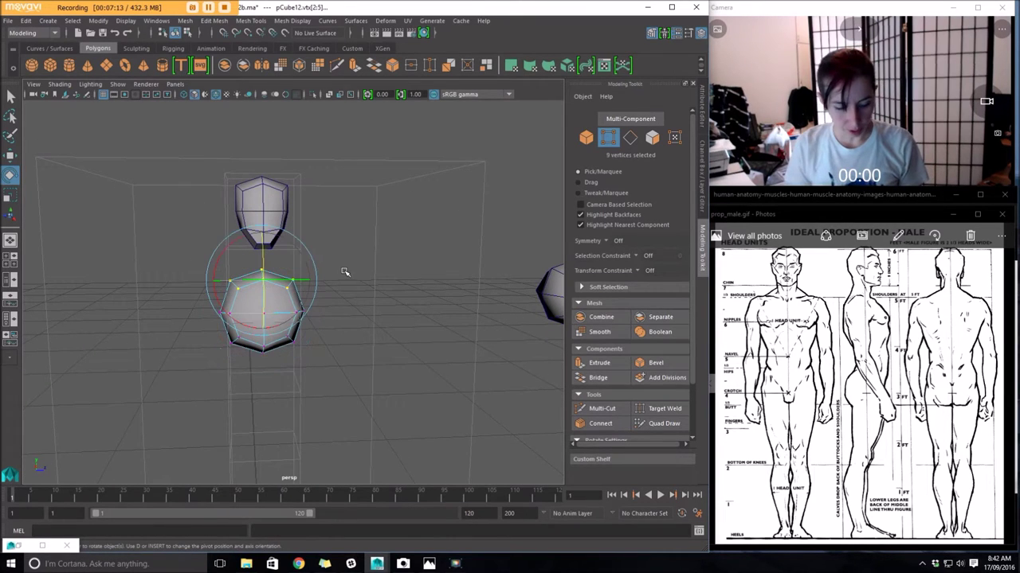
{"action": "key", "text": "r"}
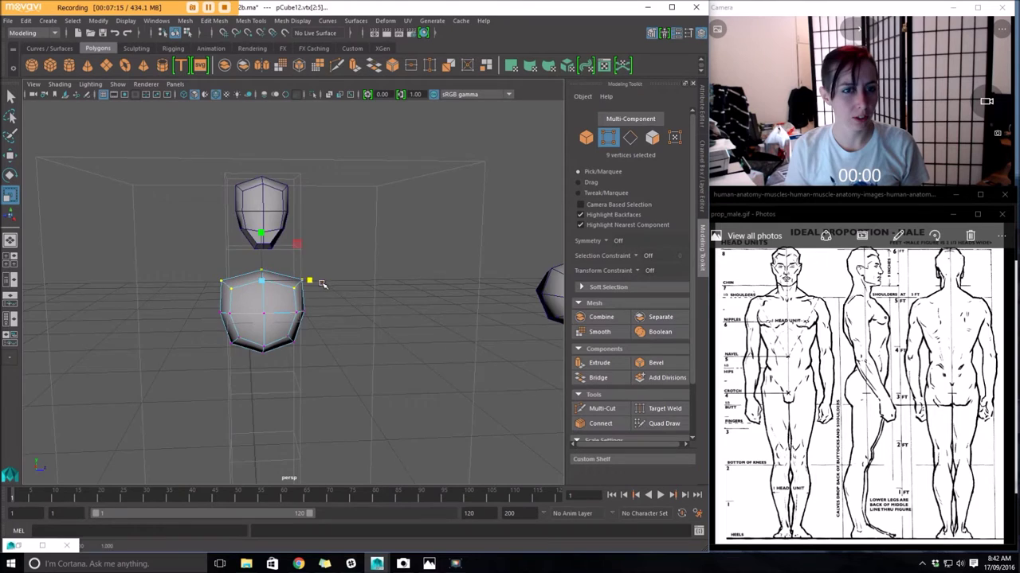
{"action": "mouse_move", "coordinate": [312, 280]}
{"action": "left_mouse_down", "text": "alt"}
{"action": "mouse_move", "coordinate": [341, 274]}
{"action": "mouse_move", "coordinate": [320, 277]}
{"action": "left_mouse_up", "text": "alt"}
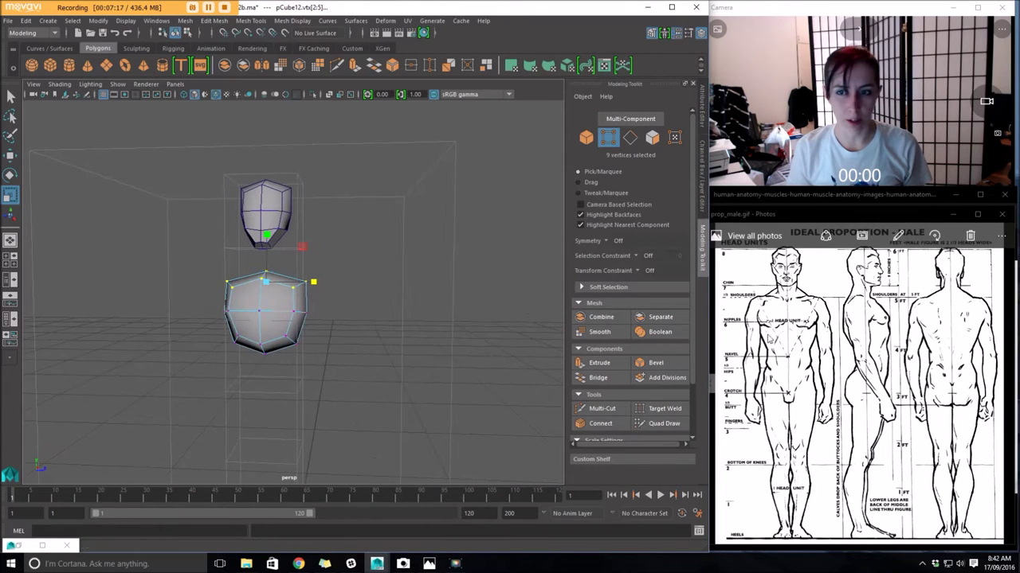
Select the eight vertices of the torso ball's middle ring and scale them slightly wider sideways
{"action": "left_click_drag", "start_coordinate": [377, 330], "coordinate": [204, 339], "text": "alt"}
{"action": "left_click_drag", "start_coordinate": [311, 345], "coordinate": [317, 343]}
{"action": "left_click_drag", "start_coordinate": [198, 294], "coordinate": [316, 316], "text": "alt"}
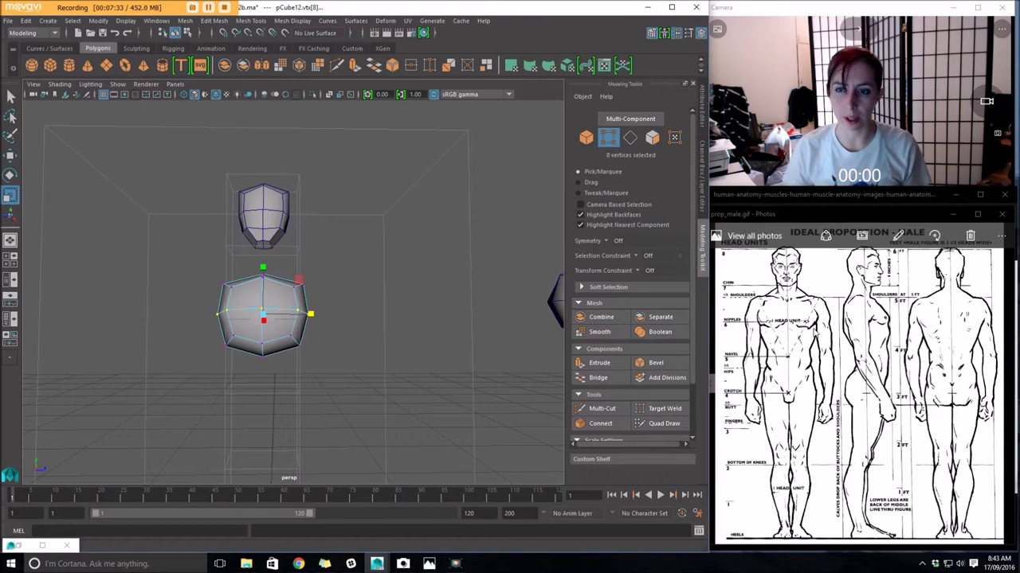
Select the vertical loop of eight vertices running over the top, sides and underside of the torso ball
{"action": "left_click_drag", "start_coordinate": [263, 277], "coordinate": [139, 289], "text": "alt"}
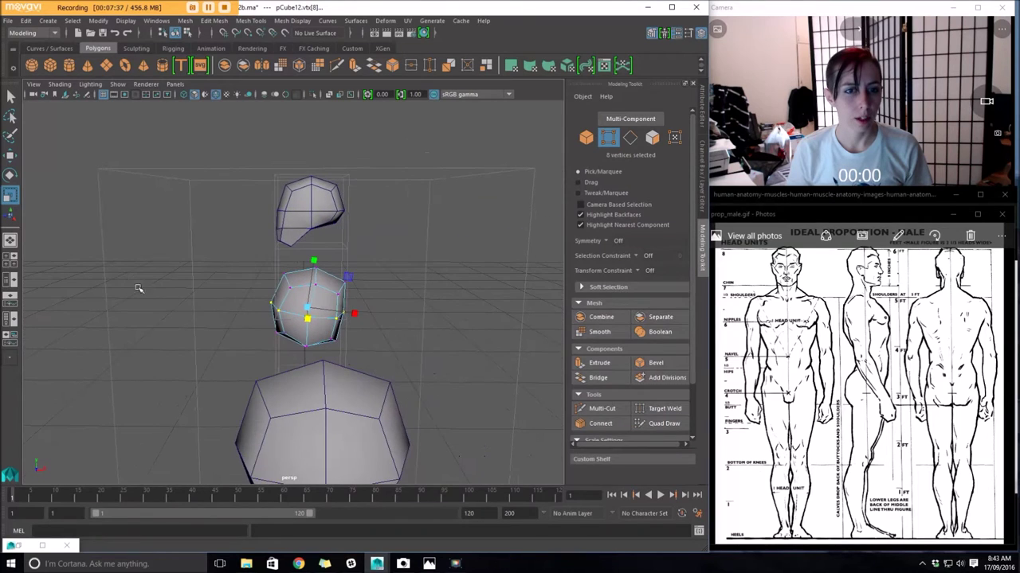
{"action": "left_click_drag", "start_coordinate": [321, 342], "coordinate": [247, 269], "text": "alt"}
{"action": "left_click_drag", "start_coordinate": [265, 234], "coordinate": [321, 239], "text": "alt"}
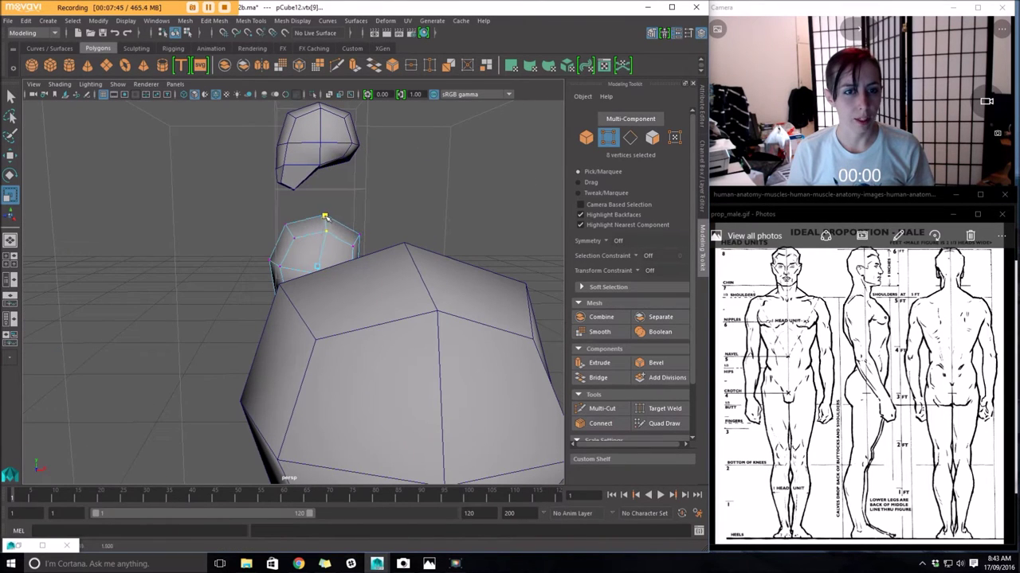
{"action": "key", "text": "f"}
{"action": "left_click_drag", "start_coordinate": [391, 204], "coordinate": [553, 217], "text": "alt"}
{"action": "left_click_drag", "start_coordinate": [267, 231], "coordinate": [272, 221], "text": "alt"}
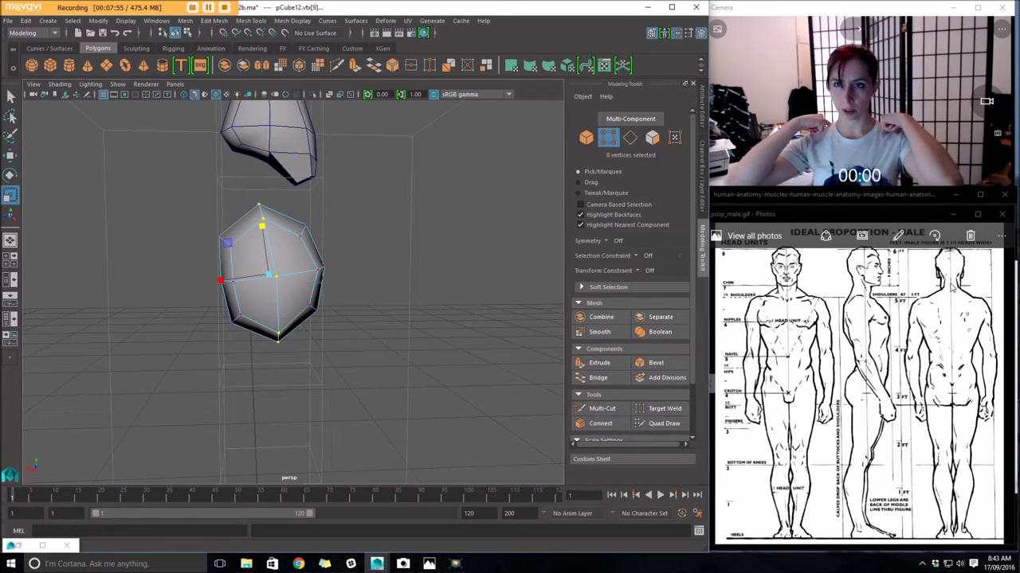
{"action": "mouse_move", "coordinate": [279, 247]}
{"action": "left_mouse_down", "text": "alt"}
{"action": "mouse_move", "coordinate": [271, 256]}
{"action": "mouse_move", "coordinate": [269, 242]}
{"action": "left_mouse_up", "text": "alt"}
Try scaling the whole torso ball, and undo it together with the preceding vertex loop selection
{"action": "key", "text": "w"}
{"action": "left_click_drag", "start_coordinate": [215, 271], "coordinate": [274, 242]}
{"action": "right_click_drag", "start_coordinate": [273, 241], "coordinate": [293, 222]}
{"action": "key", "text": "ctrl+z"}
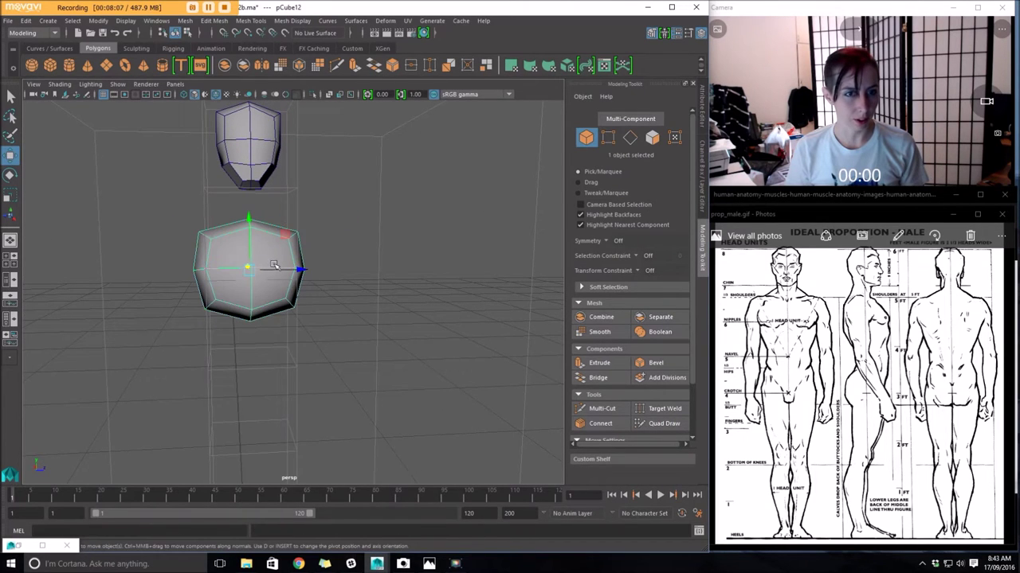
{"action": "key", "text": "r"}
{"action": "left_click_drag", "start_coordinate": [250, 270], "coordinate": [271, 271]}
{"action": "key", "text": "ctrl+z"}
{"action": "key", "text": "ctrl+z"}
{"action": "key", "text": "ctrl+z"}
{"action": "key", "text": "ctrl+z"}
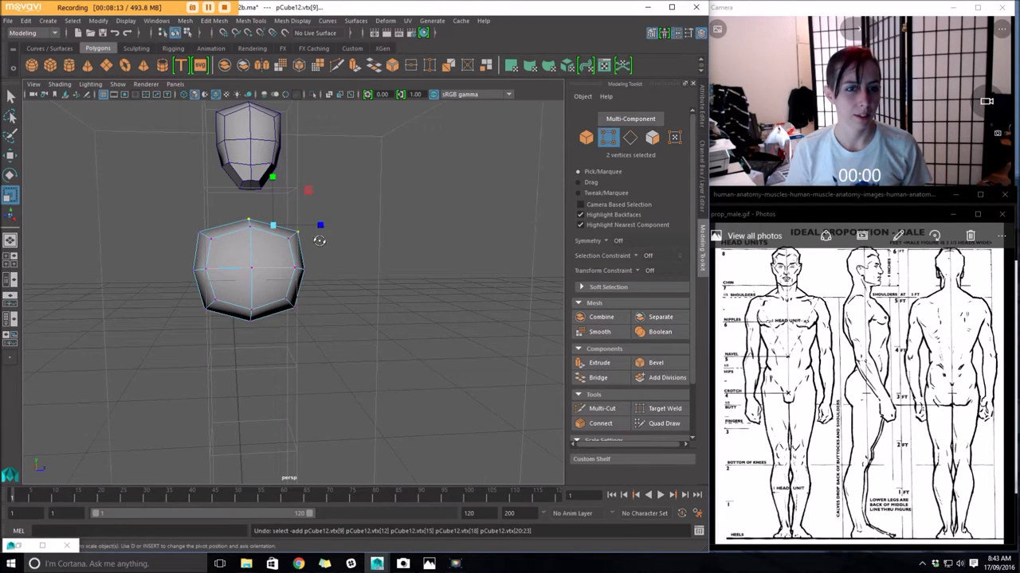
Reselect the vertical eight-vertex loop outlining the torso ball from the front and scale it up slightly
{"action": "left_click_drag", "start_coordinate": [320, 240], "coordinate": [284, 245], "text": "alt"}
{"action": "left_click", "coordinate": [319, 235]}
{"action": "left_click_drag", "start_coordinate": [334, 289], "coordinate": [257, 293], "text": "alt"}
{"action": "left_click", "coordinate": [316, 217]}
{"action": "mouse_move", "coordinate": [337, 278]}
{"action": "left_mouse_down", "text": "alt"}
{"action": "mouse_move", "coordinate": [326, 291]}
{"action": "mouse_move", "coordinate": [337, 280]}
{"action": "left_mouse_up", "text": "alt"}
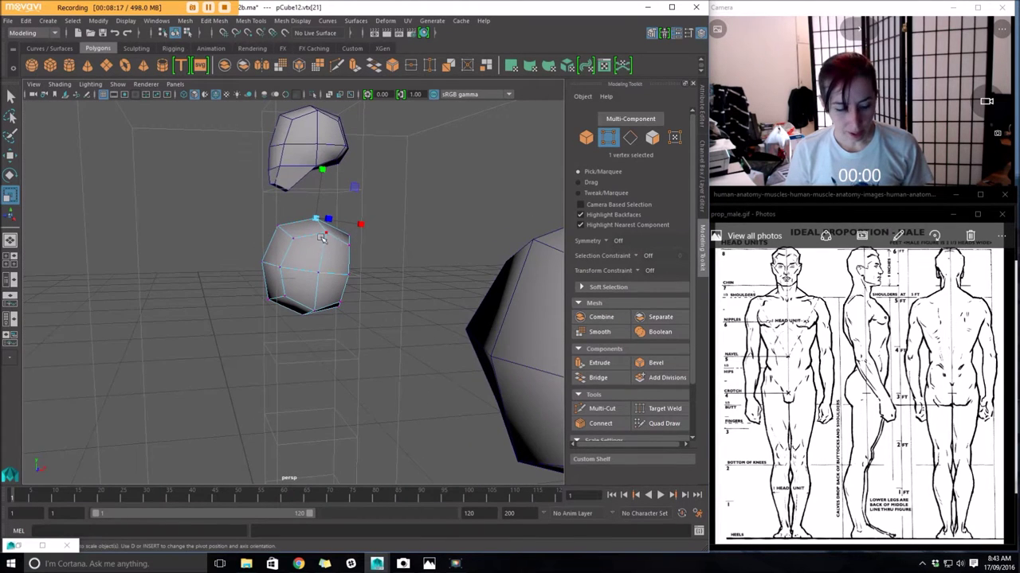
{"action": "left_click_drag", "start_coordinate": [321, 238], "coordinate": [325, 275], "text": "alt"}
{"action": "right_click_drag", "start_coordinate": [325, 275], "coordinate": [386, 296], "text": "alt"}
{"action": "left_click_drag", "start_coordinate": [348, 244], "coordinate": [377, 231], "text": "alt"}
{"action": "left_click", "coordinate": [289, 199]}
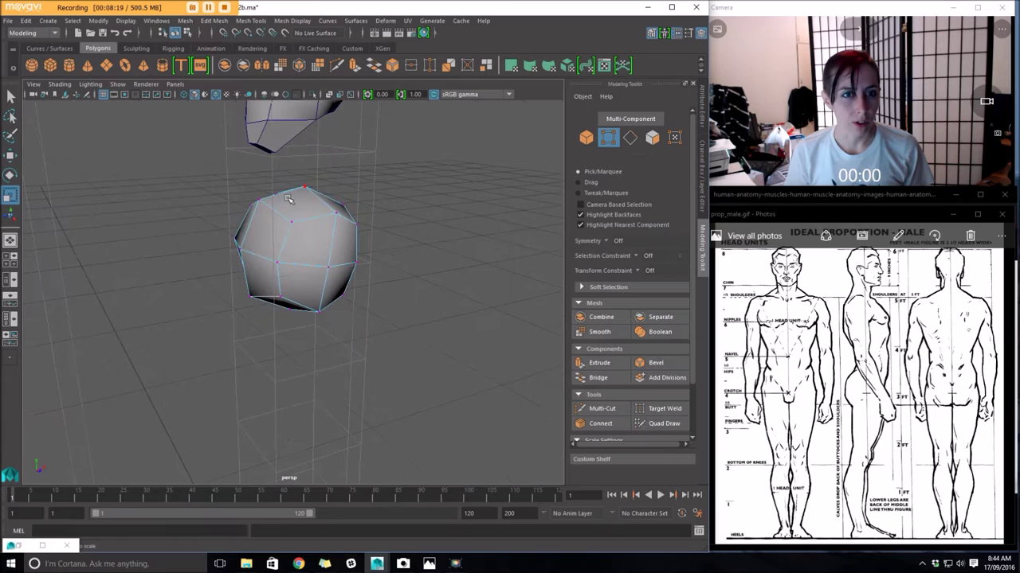
{"action": "left_click", "coordinate": [300, 188]}
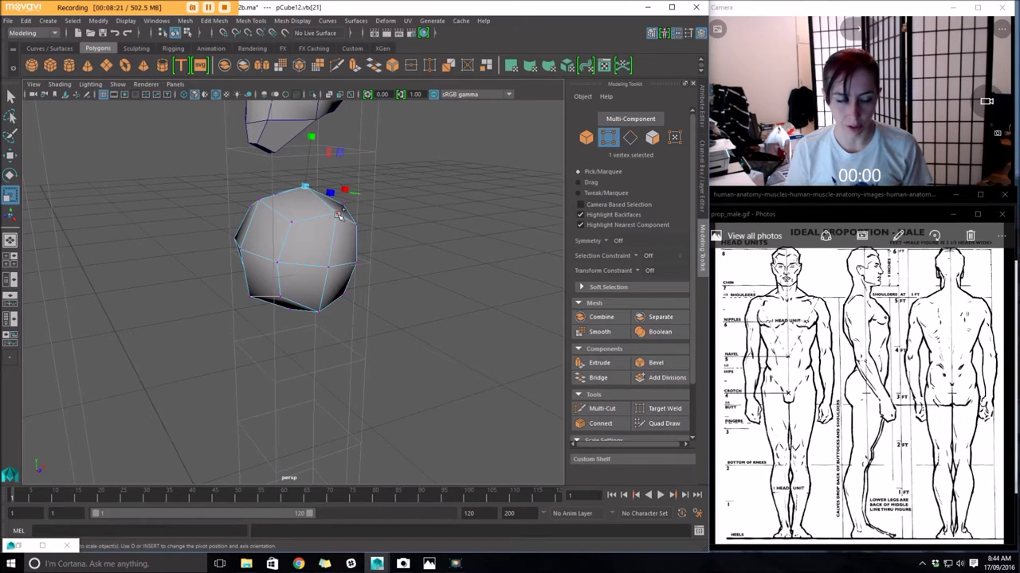
{"action": "double_click", "coordinate": [336, 214], "text": "shift"}
{"action": "left_click_drag", "start_coordinate": [349, 266], "coordinate": [444, 266], "text": "alt"}
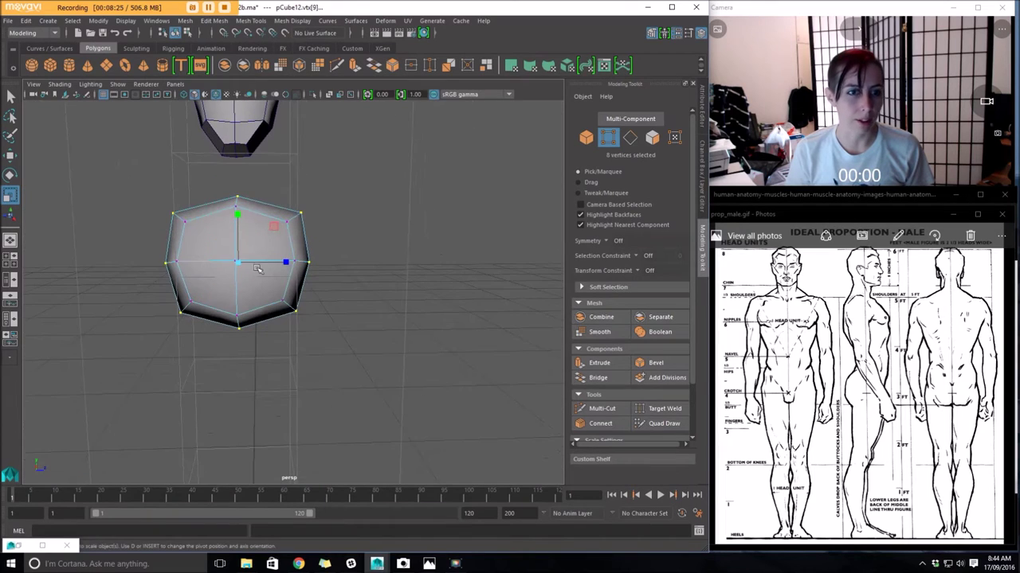
{"action": "left_click_drag", "start_coordinate": [236, 264], "coordinate": [255, 264]}
{"action": "right_click_drag", "start_coordinate": [255, 264], "coordinate": [152, 284], "text": "alt"}
{"action": "left_click_drag", "start_coordinate": [224, 276], "coordinate": [263, 232], "text": "alt"}
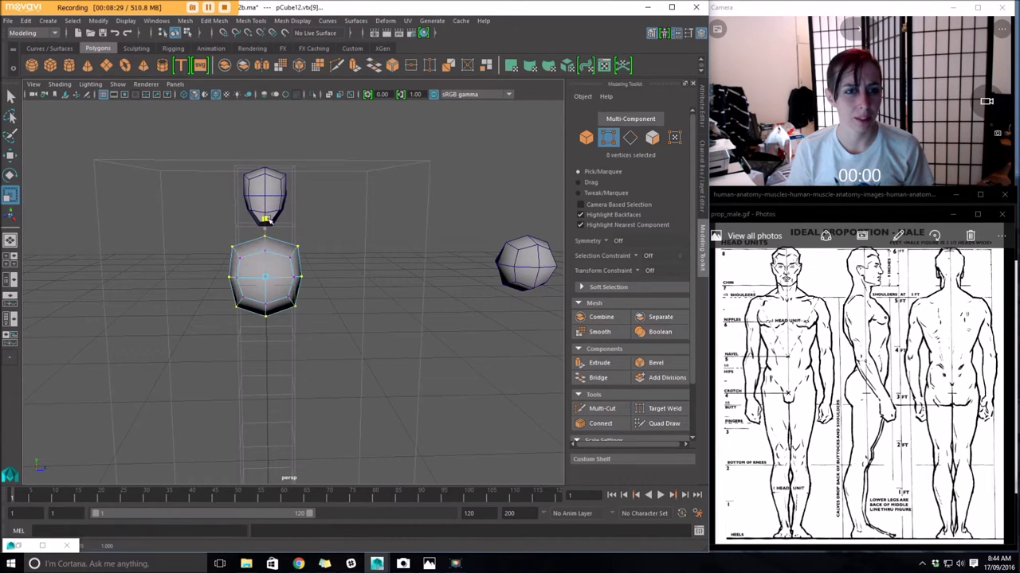
Select the four front faces and four back faces of the torso ball and scale them up to broaden its form
{"action": "left_click_drag", "start_coordinate": [314, 277], "coordinate": [284, 285], "text": "alt"}
{"action": "right_click_drag", "start_coordinate": [266, 247], "coordinate": [267, 275]}
{"action": "left_click", "coordinate": [272, 256]}
{"action": "left_click", "coordinate": [245, 259], "text": "shift"}
{"action": "left_click", "coordinate": [242, 284], "text": "shift"}
{"action": "left_click", "coordinate": [271, 288], "text": "shift"}
{"action": "left_click_drag", "start_coordinate": [305, 288], "coordinate": [248, 273], "text": "alt"}
{"action": "left_click", "coordinate": [358, 266], "text": "shift"}
{"action": "left_click", "coordinate": [337, 265], "text": "shift"}
{"action": "left_click", "coordinate": [330, 304], "text": "shift"}
{"action": "left_click", "coordinate": [358, 297], "text": "shift"}
{"action": "left_click_drag", "start_coordinate": [359, 296], "coordinate": [325, 280], "text": "alt"}
{"action": "left_click_drag", "start_coordinate": [259, 274], "coordinate": [330, 296]}
{"action": "left_click", "coordinate": [372, 264]}
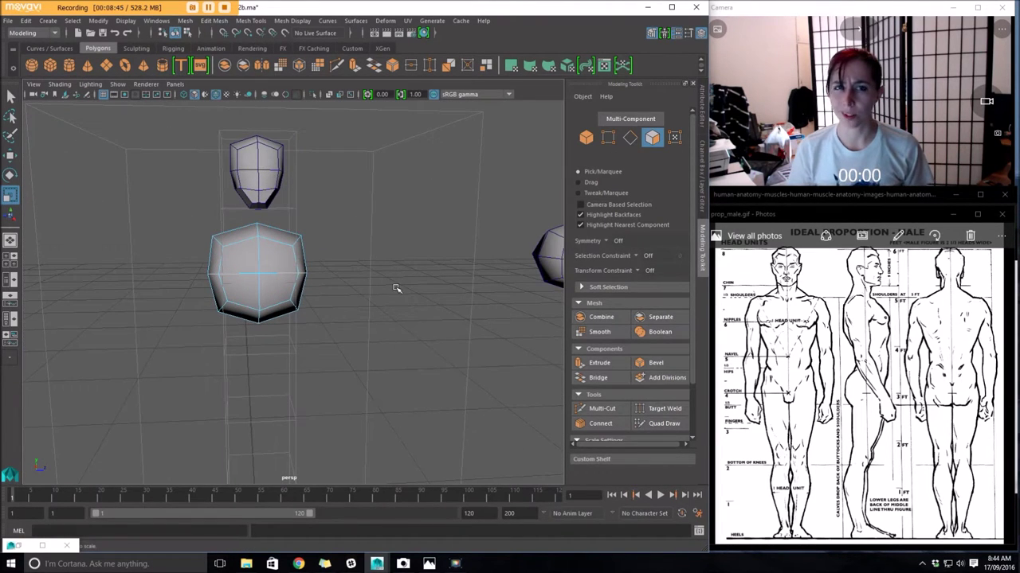
Duplicate the nearer spare ball and move the copy against the side of the torso as a shoulder
{"action": "left_click_drag", "start_coordinate": [396, 288], "coordinate": [415, 307], "text": "alt"}
{"action": "right_click_drag", "start_coordinate": [460, 275], "coordinate": [510, 240]}
{"action": "left_click", "coordinate": [460, 276]}
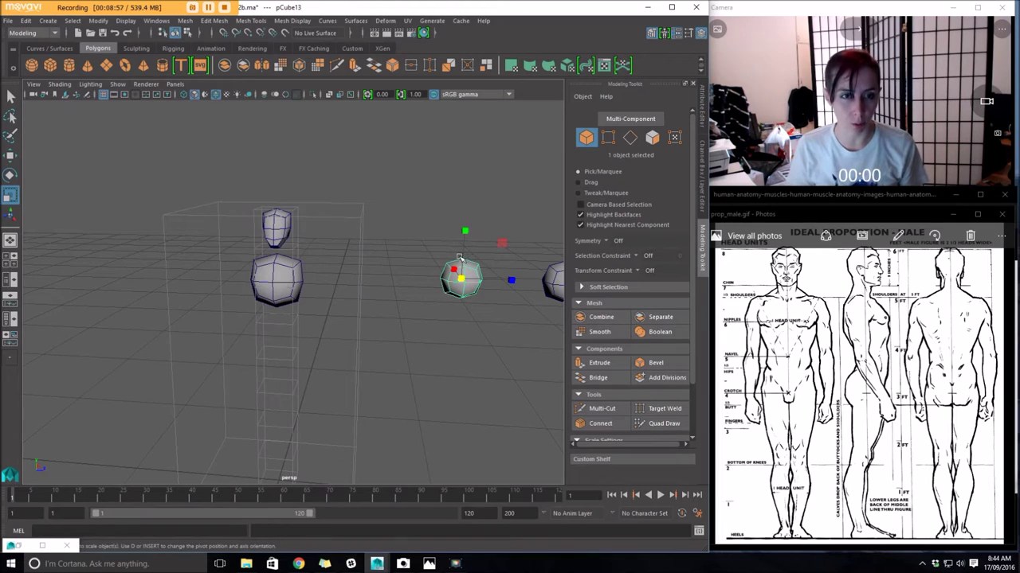
{"action": "key", "text": "ctrl+d"}
{"action": "left_click_drag", "start_coordinate": [514, 281], "coordinate": [391, 332]}
Scale the shoulder ball down uniformly so it is much smaller than the torso
{"action": "key", "text": "r"}
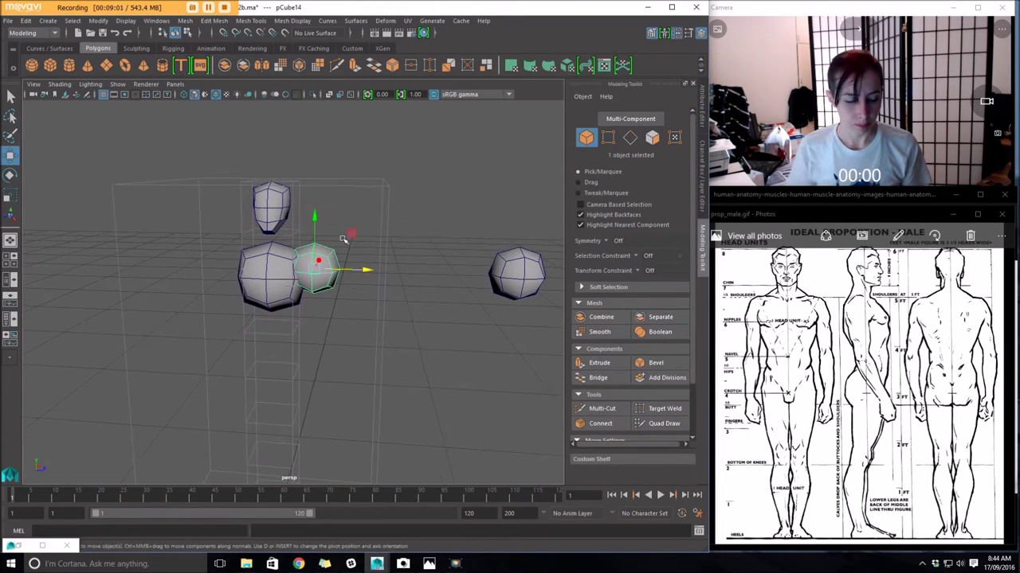
{"action": "left_click_drag", "start_coordinate": [313, 269], "coordinate": [293, 266]}
{"action": "key", "text": "w"}
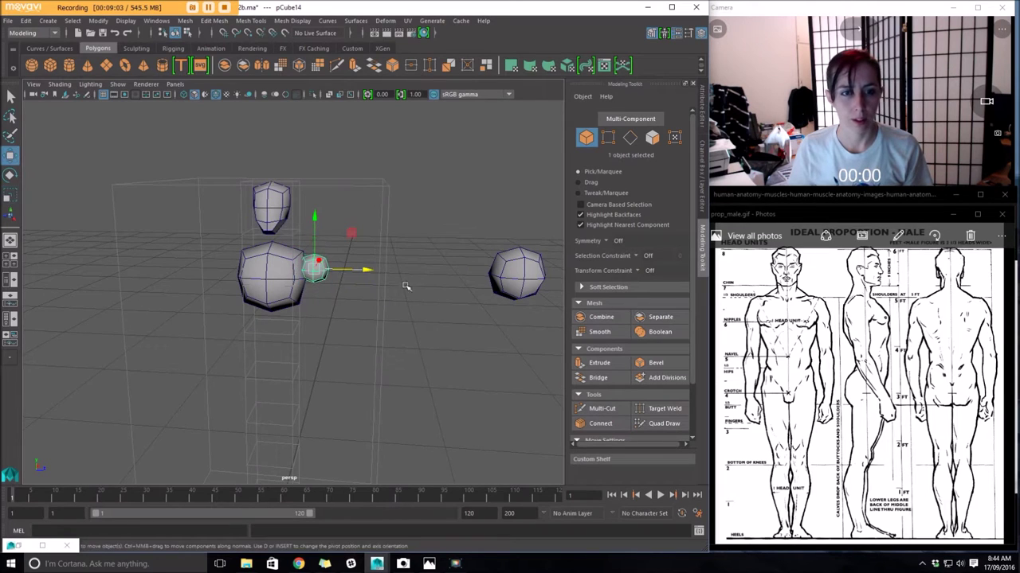
Bring up the muscle anatomy reference image and rotate the shoulder ball counterclockwise as seen from the front
{"action": "right_click_drag", "start_coordinate": [407, 285], "coordinate": [446, 320], "text": "alt"}
{"action": "left_click_drag", "start_coordinate": [446, 320], "coordinate": [400, 305], "text": "alt"}
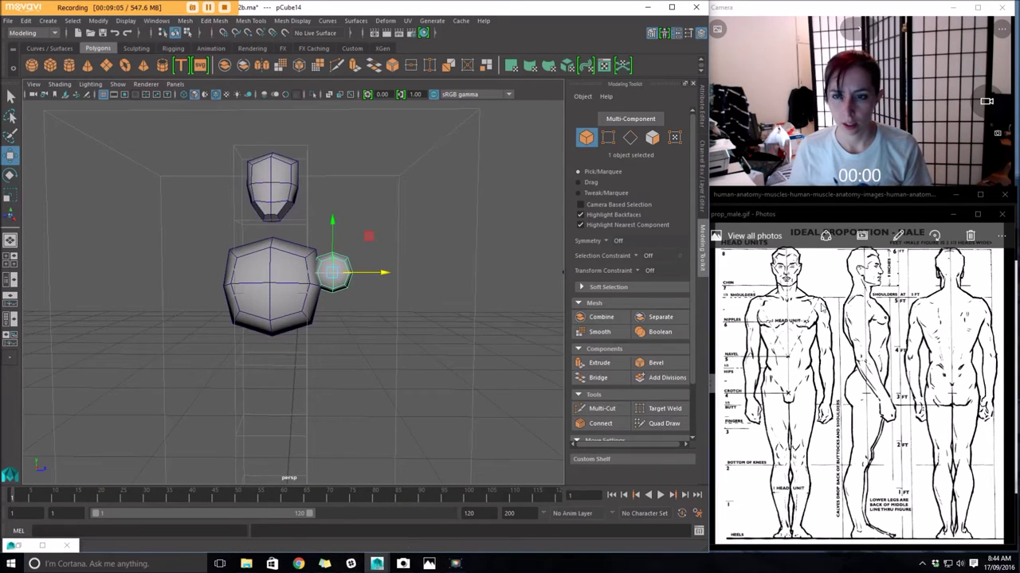
{"action": "key", "text": "e"}
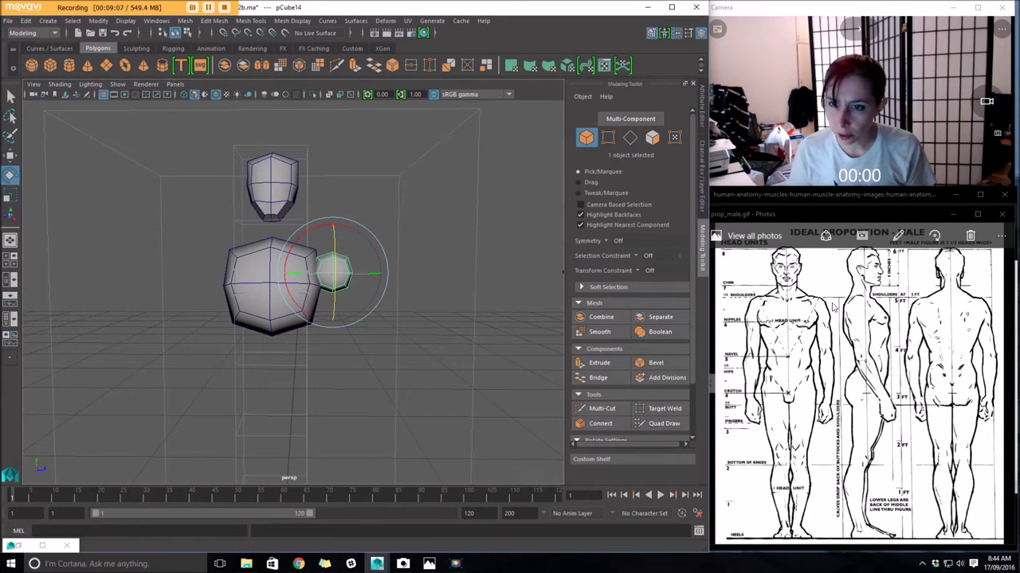
{"action": "mouse_move", "coordinate": [429, 563]}
{"action": "left_click", "coordinate": [367, 518]}
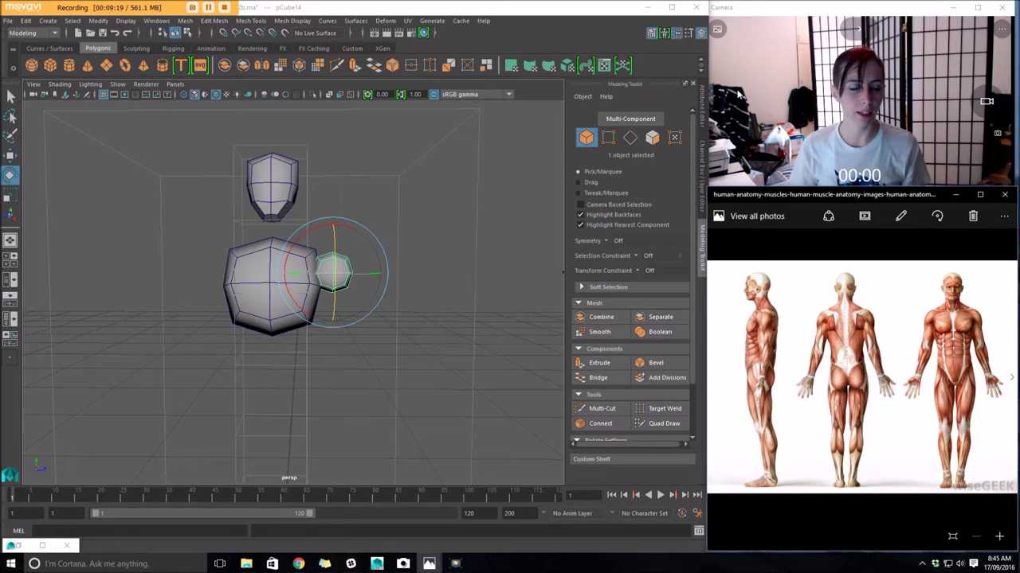
{"action": "left_click_drag", "start_coordinate": [302, 225], "coordinate": [290, 237]}
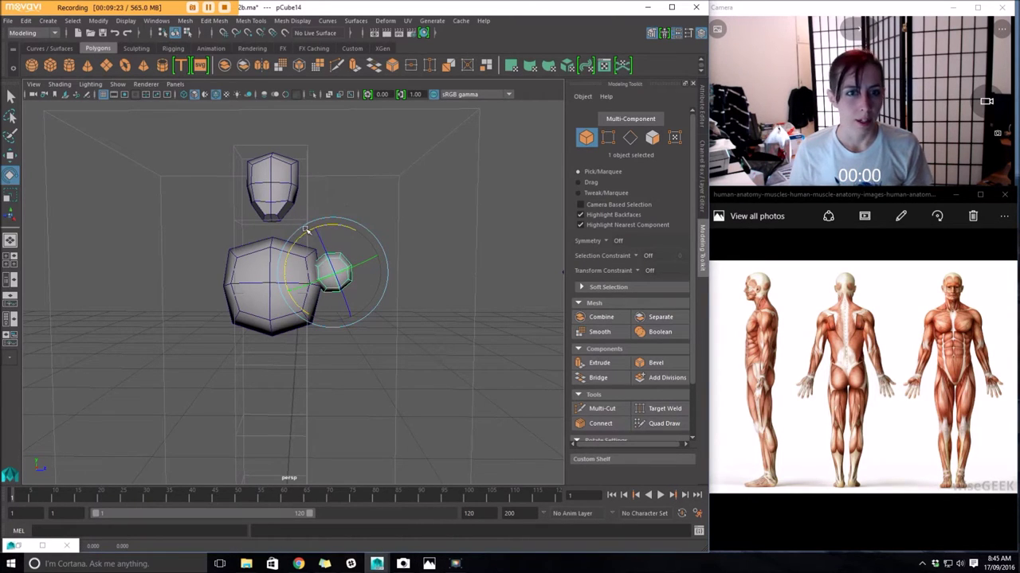
Move the shoulder ball slightly up and inward against the upper side of the torso
{"action": "key", "text": "w"}
{"action": "left_click_drag", "start_coordinate": [336, 221], "coordinate": [331, 213]}
{"action": "left_click_drag", "start_coordinate": [378, 263], "coordinate": [371, 264]}
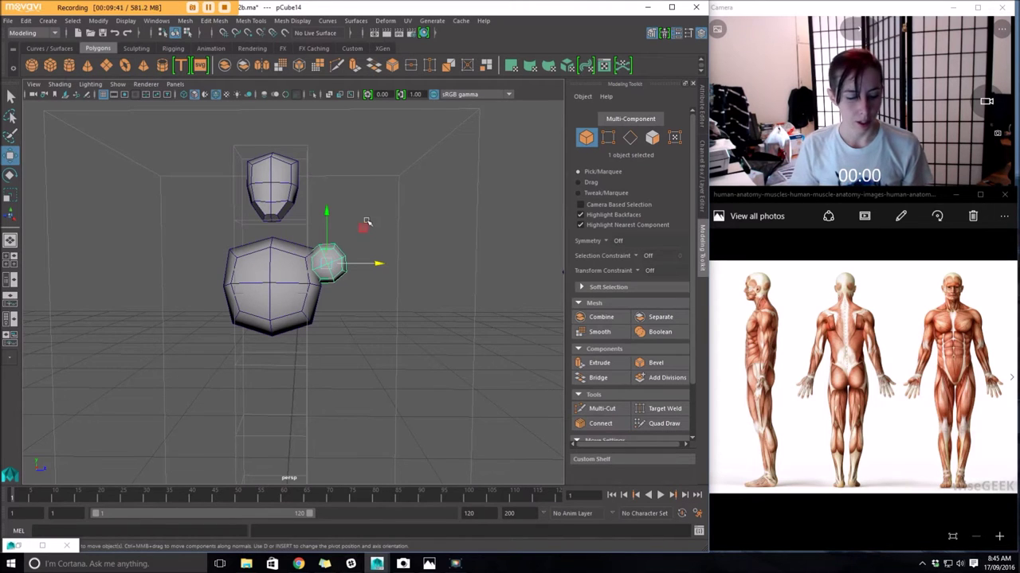
Stretch the shoulder ball lengthwise and taper it by scaling its lowest nine vertices, and its lower seventeen vertices, inward
{"action": "key", "text": "r"}
{"action": "left_click_drag", "start_coordinate": [310, 218], "coordinate": [233, 268]}
{"action": "right_click_drag", "start_coordinate": [298, 288], "coordinate": [253, 260]}
{"action": "left_click_drag", "start_coordinate": [364, 318], "coordinate": [269, 258]}
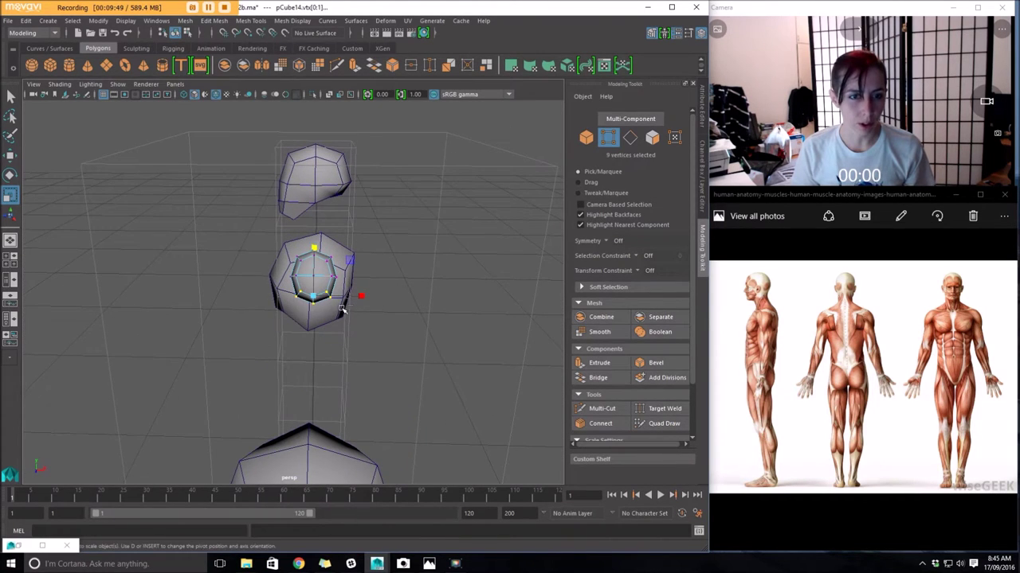
{"action": "left_click_drag", "start_coordinate": [311, 297], "coordinate": [311, 295]}
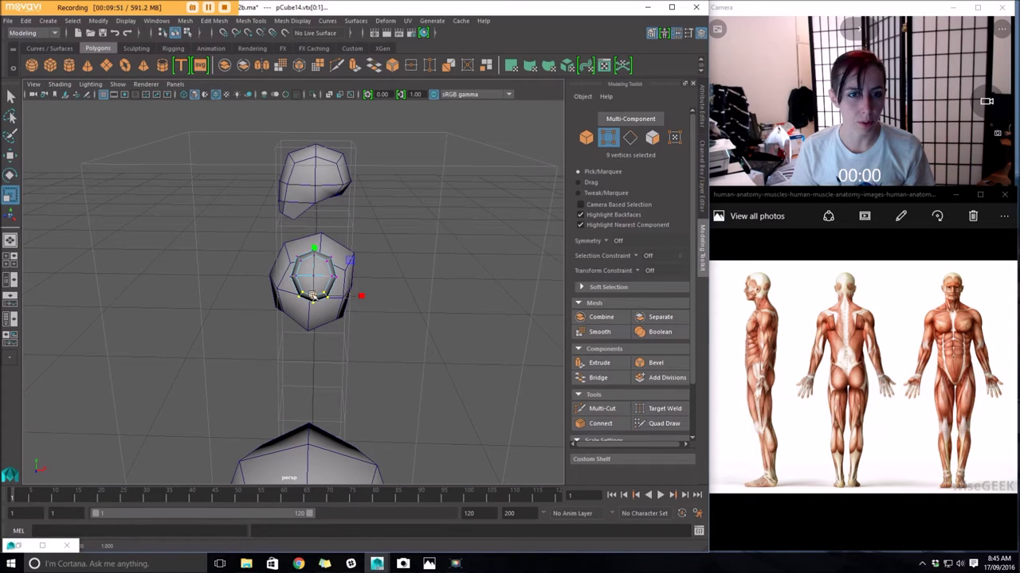
{"action": "left_click_drag", "start_coordinate": [271, 264], "coordinate": [358, 326]}
{"action": "left_click_drag", "start_coordinate": [315, 286], "coordinate": [313, 287]}
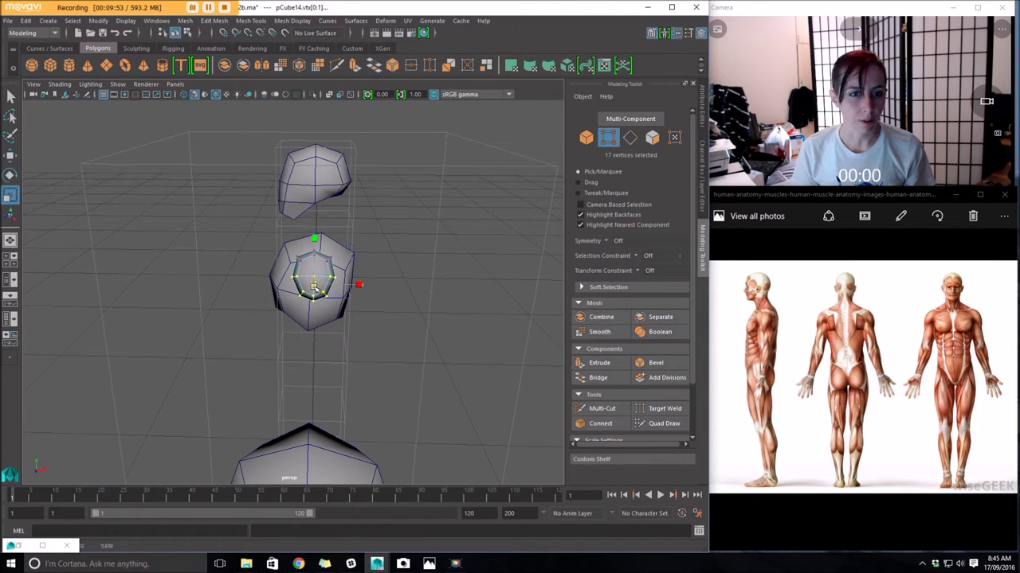
{"action": "right_click_drag", "start_coordinate": [316, 257], "coordinate": [358, 240]}
Bring up the prop_male.gif reference and move the shoulder ball slightly down and toward the back of the torso
{"action": "left_click_drag", "start_coordinate": [277, 292], "coordinate": [310, 219], "text": "alt"}
{"action": "key", "text": "w"}
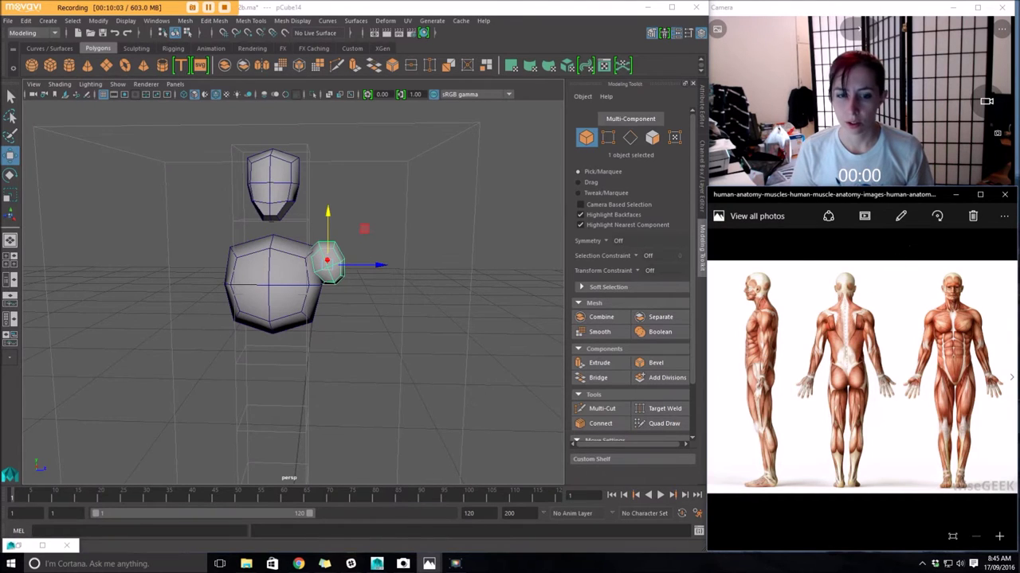
{"action": "mouse_move", "coordinate": [428, 563]}
{"action": "left_click", "coordinate": [498, 510]}
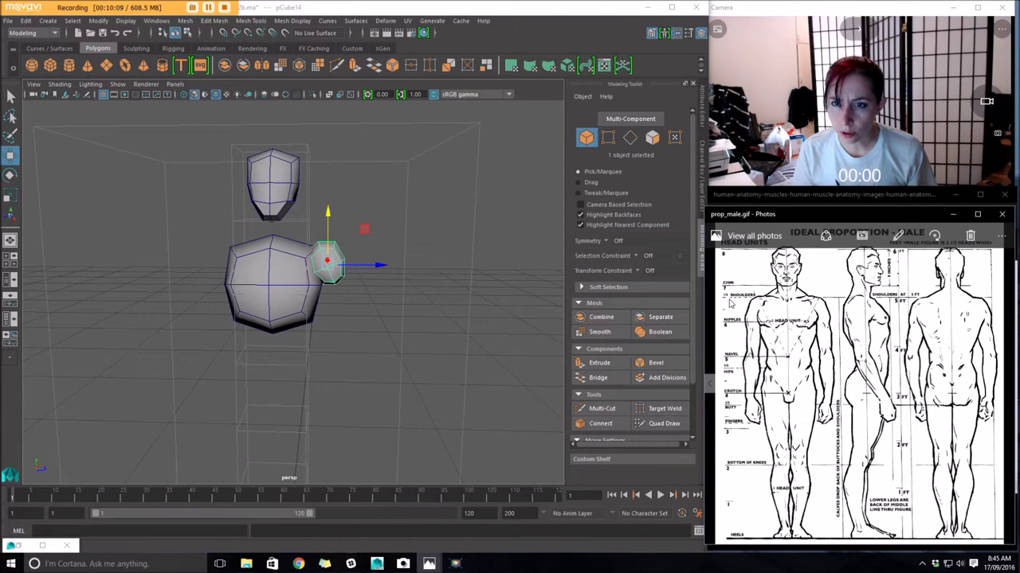
{"action": "mouse_move", "coordinate": [361, 317]}
{"action": "left_mouse_down", "text": "alt"}
{"action": "mouse_move", "coordinate": [385, 303]}
{"action": "mouse_move", "coordinate": [364, 303]}
{"action": "left_mouse_up", "text": "alt"}
{"action": "right_click_drag", "start_coordinate": [346, 317], "coordinate": [372, 322], "text": "alt"}
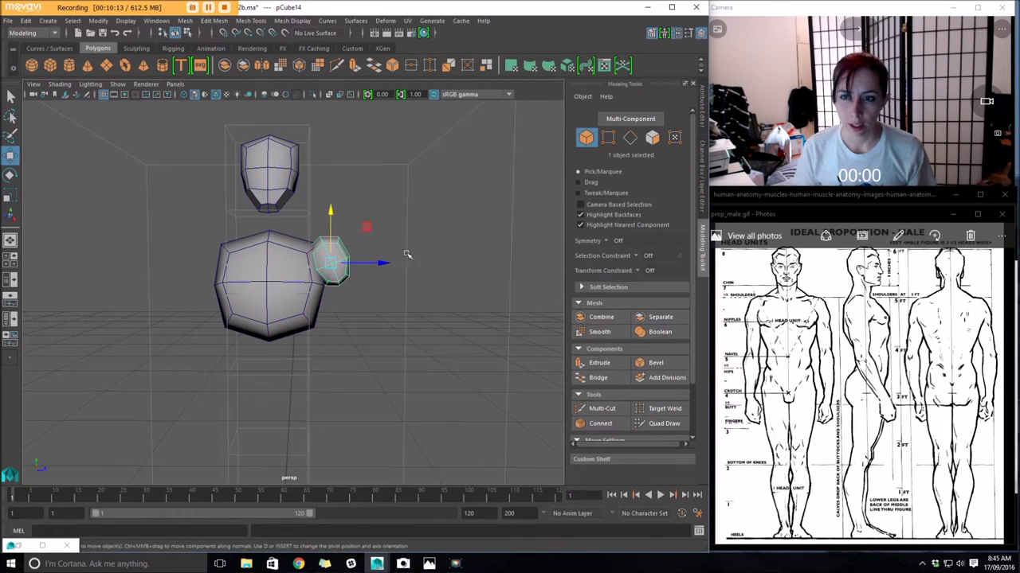
{"action": "left_click_drag", "start_coordinate": [332, 211], "coordinate": [333, 219]}
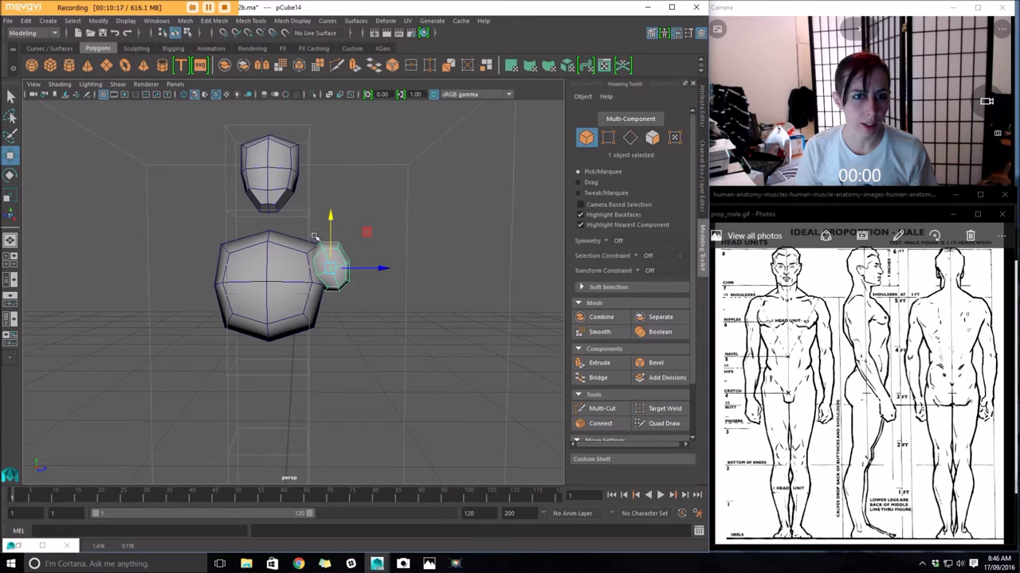
{"action": "left_click_drag", "start_coordinate": [355, 259], "coordinate": [295, 297], "text": "alt"}
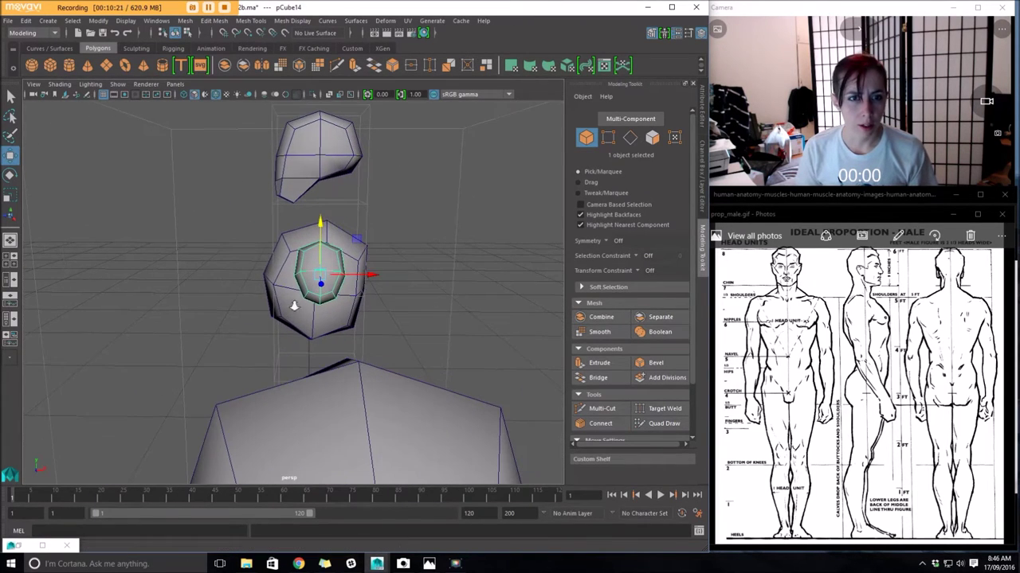
{"action": "left_click_drag", "start_coordinate": [373, 274], "coordinate": [383, 274]}
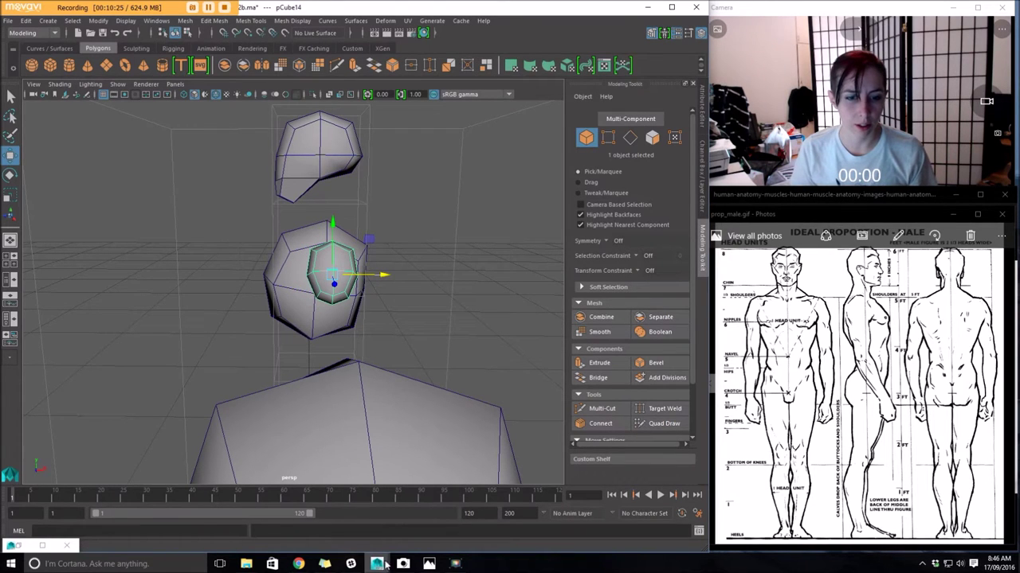
Bring up the muscle anatomy reference and move the spare ball that blocks the side view out of the way
{"action": "mouse_move", "coordinate": [429, 564]}
{"action": "left_click", "coordinate": [366, 509]}
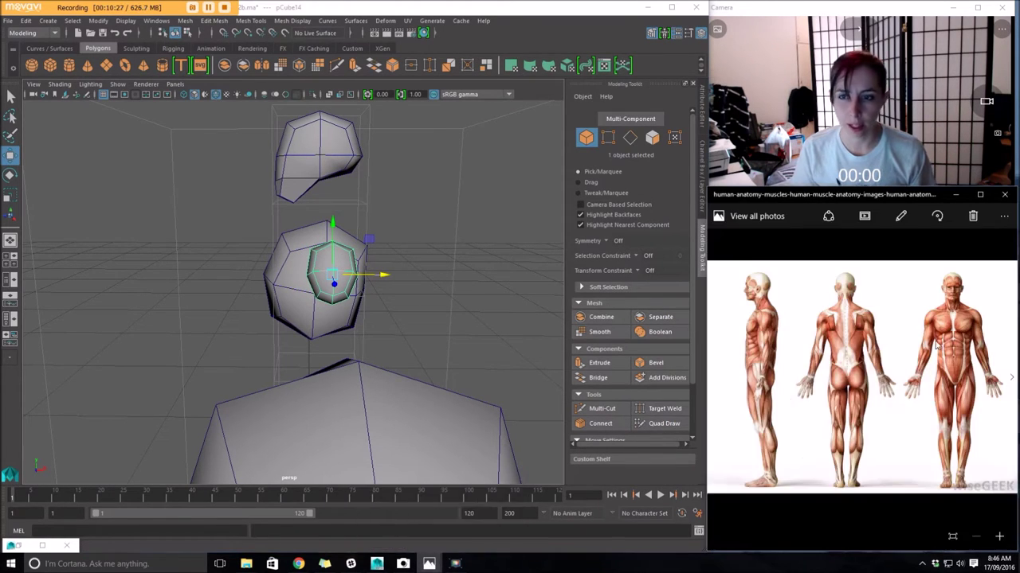
{"action": "left_click_drag", "start_coordinate": [539, 324], "coordinate": [518, 310], "text": "alt"}
{"action": "left_click", "coordinate": [481, 432]}
{"action": "right_click_drag", "start_coordinate": [480, 431], "coordinate": [333, 427], "text": "alt"}
{"action": "left_click_drag", "start_coordinate": [358, 355], "coordinate": [496, 359]}
{"action": "right_click_drag", "start_coordinate": [324, 359], "coordinate": [391, 339], "text": "alt"}
{"action": "middle_click_drag", "start_coordinate": [391, 339], "coordinate": [377, 350], "text": "alt"}
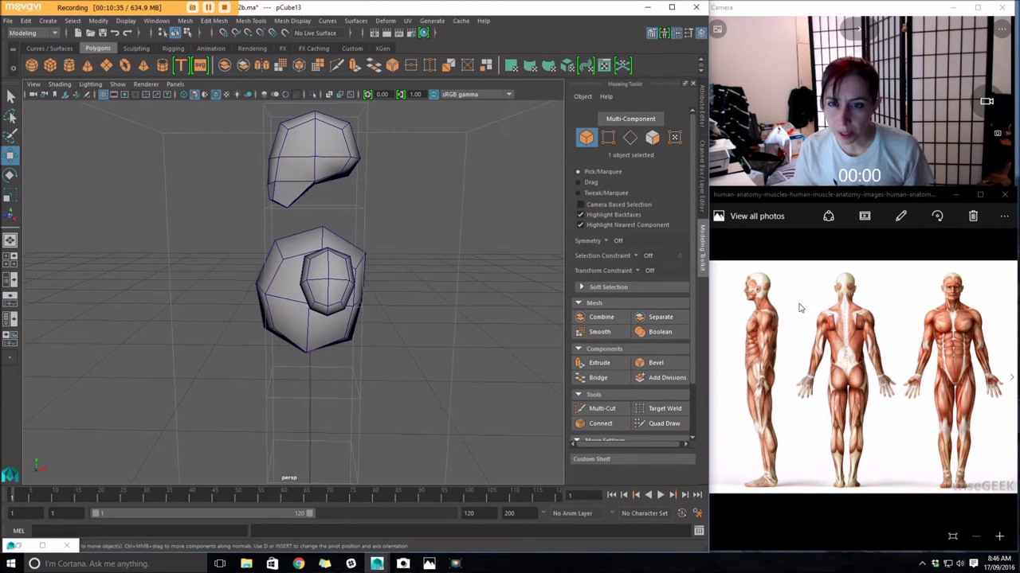
Select the shoulder ball and scale it slightly deeper from front to back
{"action": "key", "text": "ctrl+d"}
{"action": "key", "text": "r"}
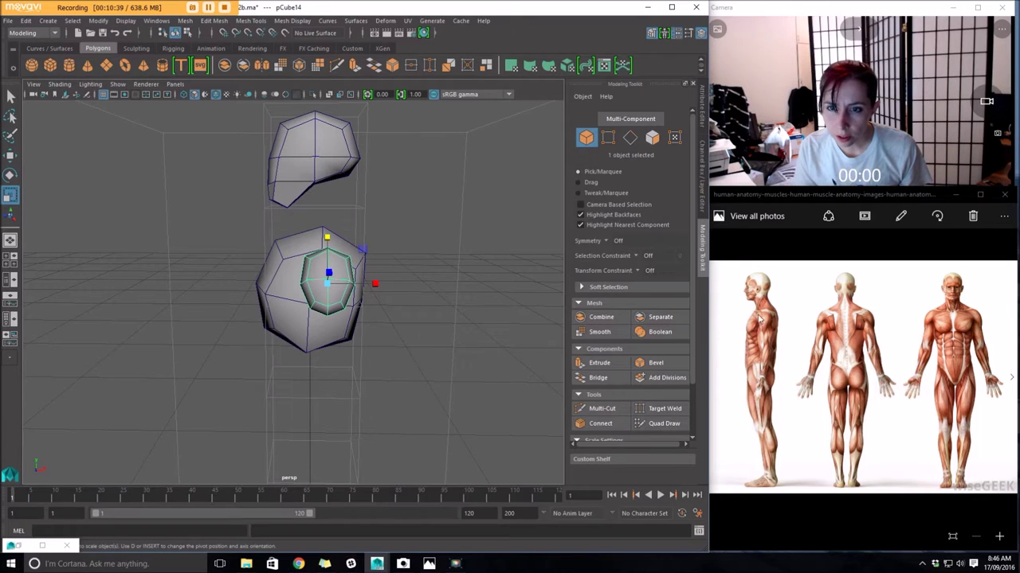
{"action": "left_click_drag", "start_coordinate": [377, 284], "coordinate": [380, 282]}
{"action": "key", "text": "w"}
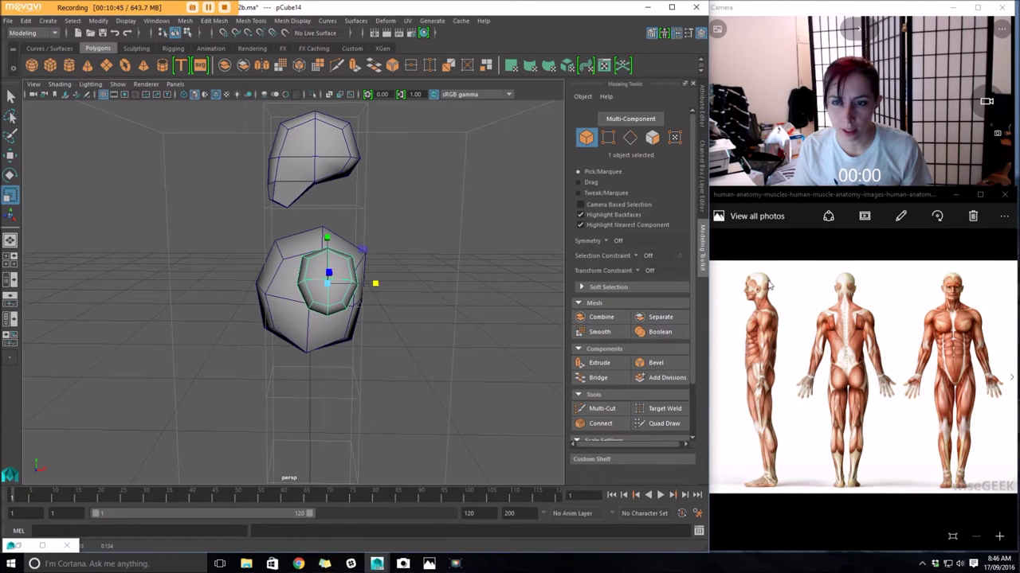
{"action": "left_click_drag", "start_coordinate": [423, 305], "coordinate": [414, 297], "text": "alt"}
Try narrowing the whole torso ball from front to back, and undo it
{"action": "left_click", "coordinate": [256, 270]}
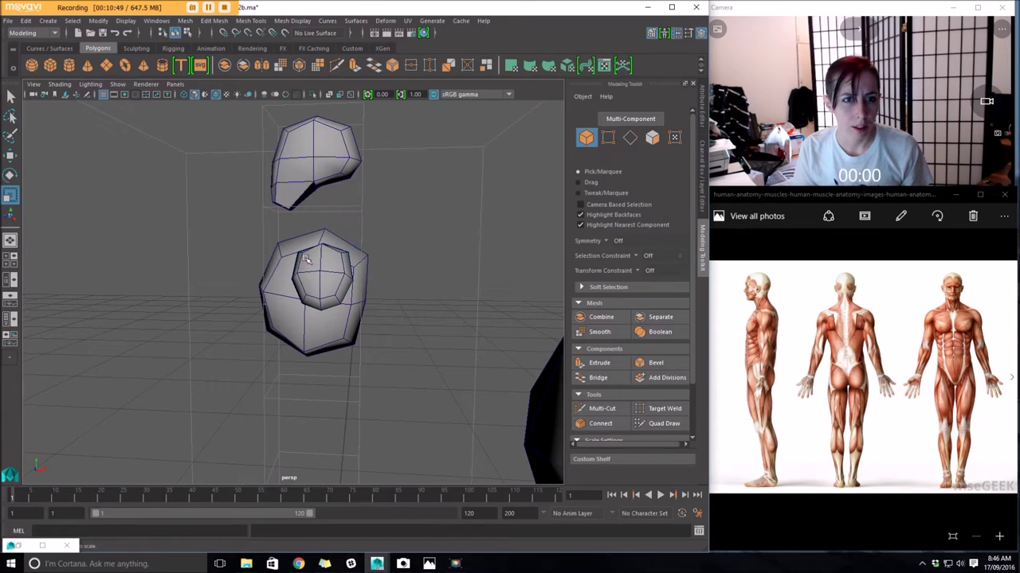
{"action": "left_click_drag", "start_coordinate": [255, 270], "coordinate": [273, 264], "text": "alt"}
{"action": "left_click", "coordinate": [273, 265]}
{"action": "right_click", "coordinate": [288, 273]}
{"action": "right_click_drag", "start_coordinate": [289, 272], "coordinate": [407, 238]}
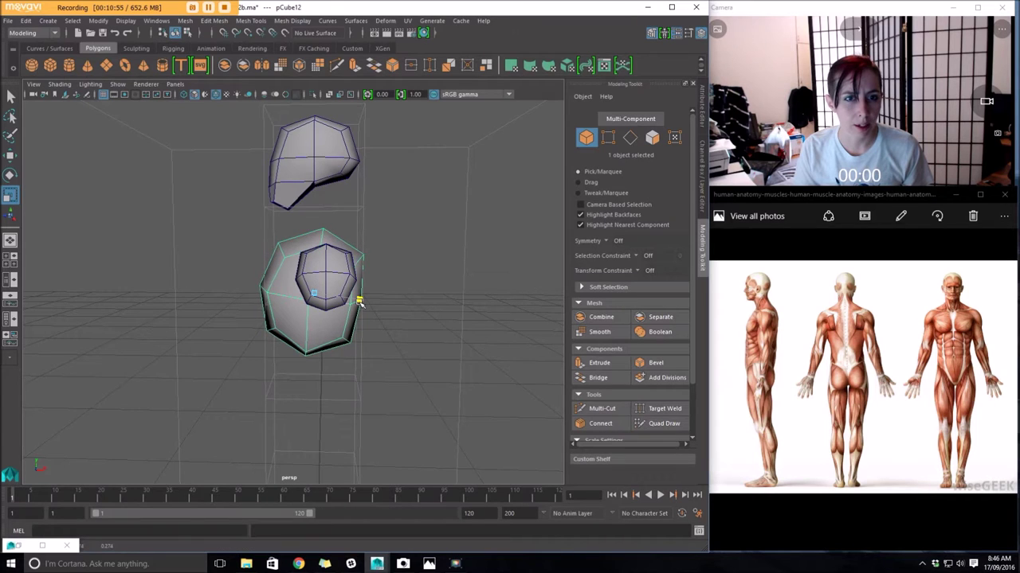
{"action": "key", "text": "w"}
{"action": "key", "text": "e"}
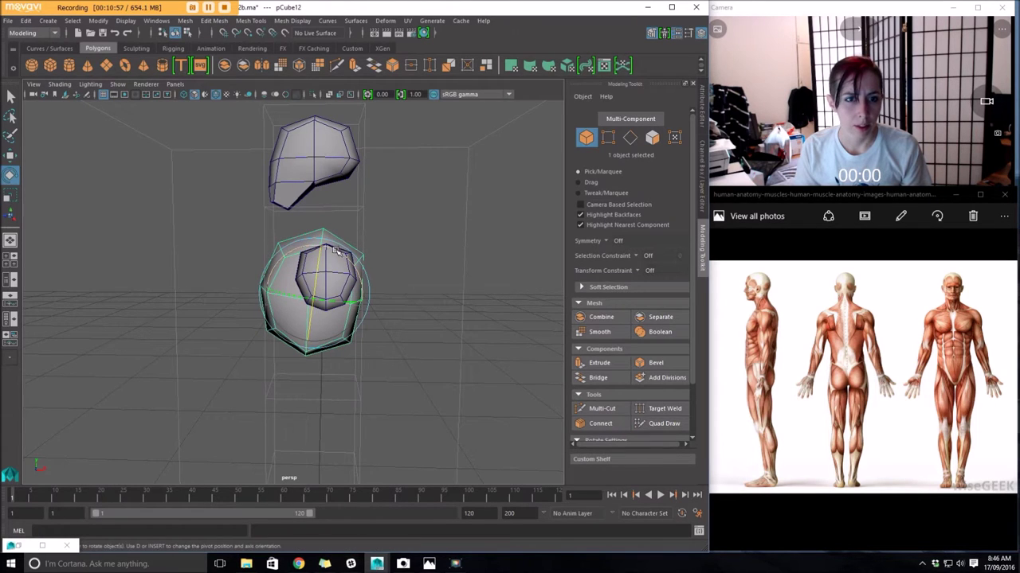
{"action": "mouse_move", "coordinate": [328, 275]}
{"action": "left_mouse_down", "text": "alt"}
{"action": "mouse_move", "coordinate": [356, 268]}
{"action": "mouse_move", "coordinate": [320, 267]}
{"action": "left_mouse_up", "text": "alt"}
{"action": "right_click_drag", "start_coordinate": [320, 264], "coordinate": [261, 234]}
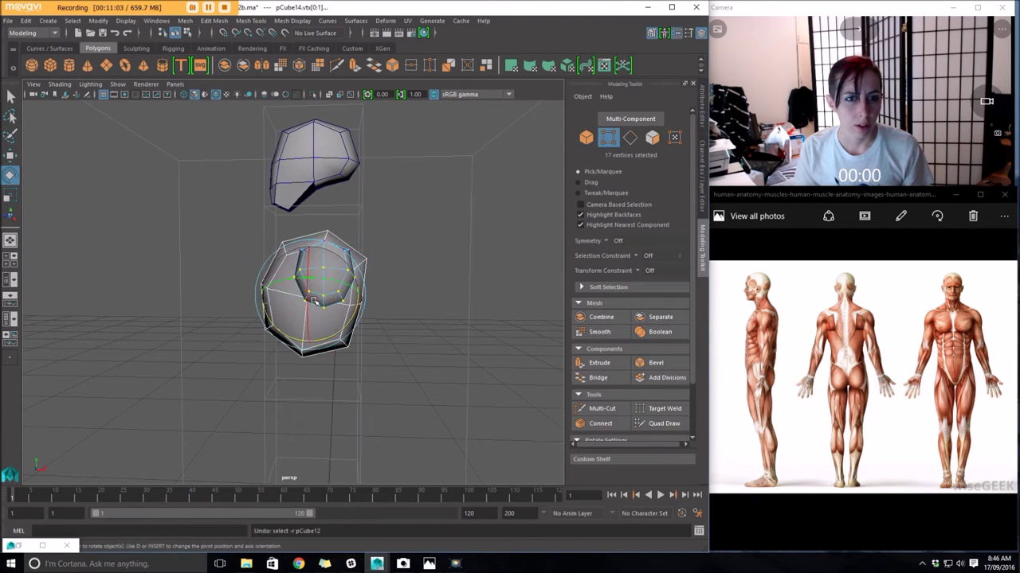
{"action": "right_click_drag", "start_coordinate": [344, 256], "coordinate": [394, 242]}
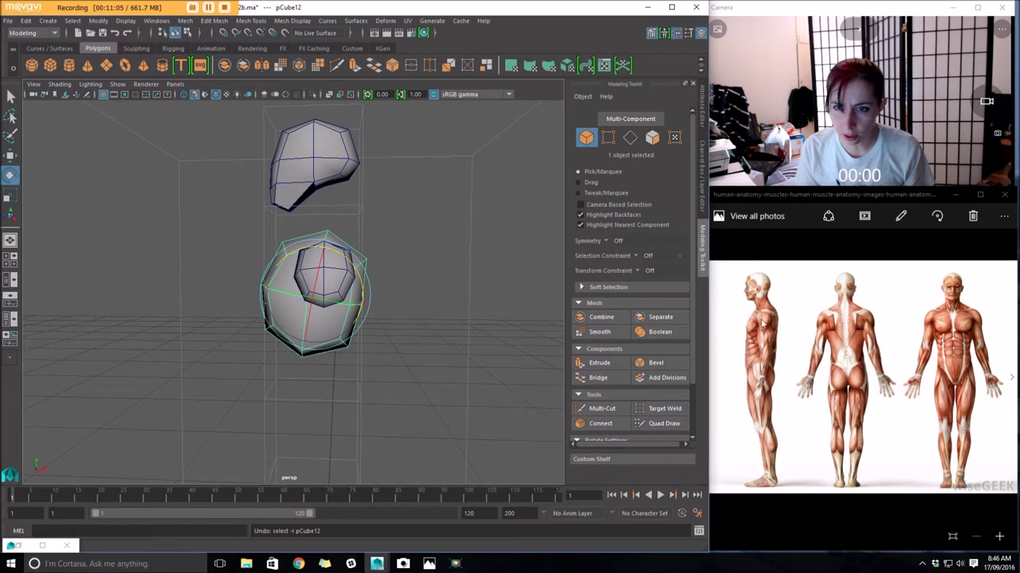
Select the three upper front vertices of the torso ball and move them slightly down
{"action": "left_click", "coordinate": [389, 325]}
{"action": "left_click", "coordinate": [279, 278]}
{"action": "right_click_drag", "start_coordinate": [285, 257], "coordinate": [239, 257]}
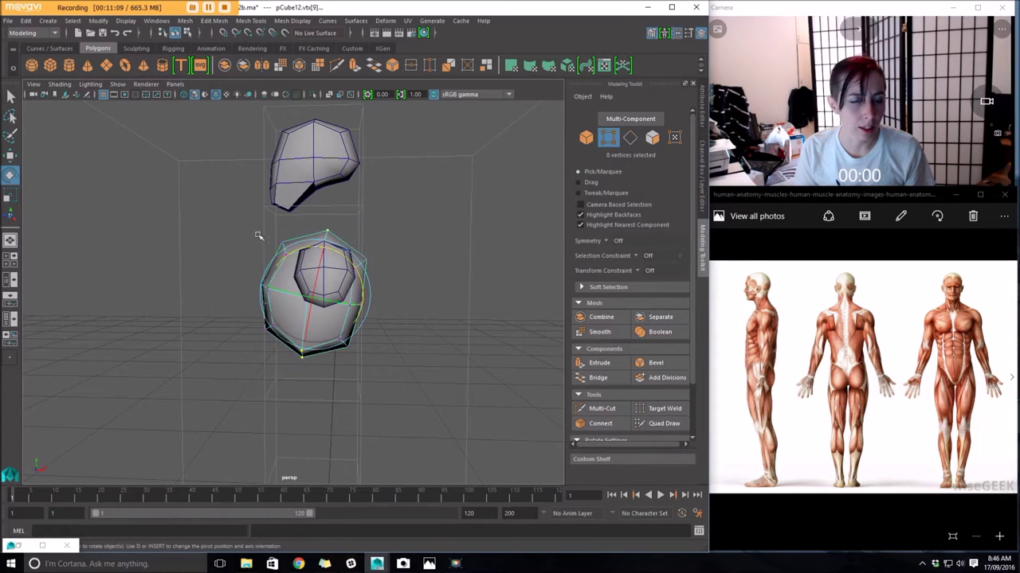
{"action": "left_click_drag", "start_coordinate": [262, 232], "coordinate": [298, 261]}
{"action": "key", "text": "w"}
{"action": "left_click_drag", "start_coordinate": [356, 300], "coordinate": [360, 300], "text": "alt"}
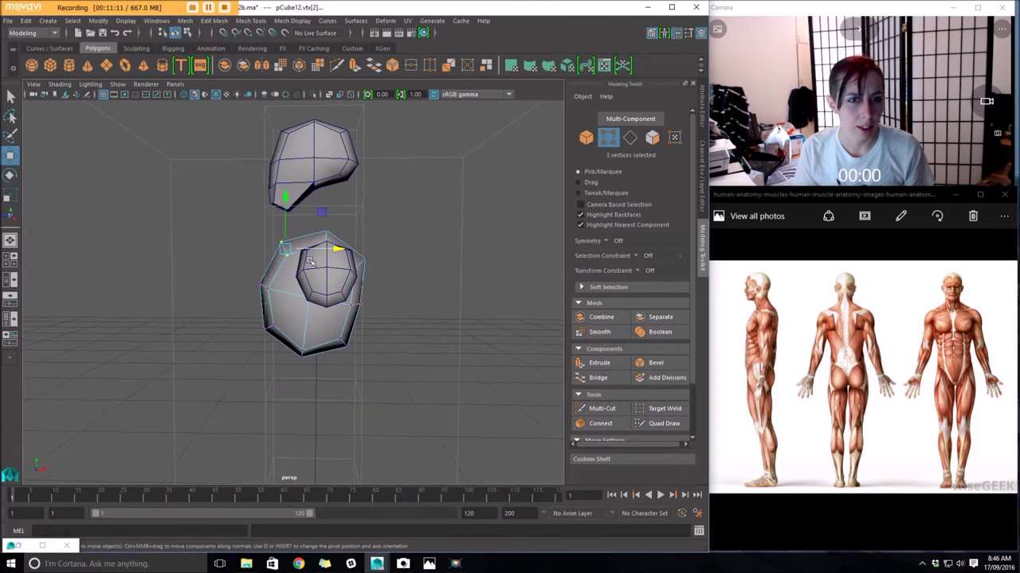
{"action": "left_click_drag", "start_coordinate": [286, 199], "coordinate": [286, 204]}
{"action": "left_click", "coordinate": [336, 253]}
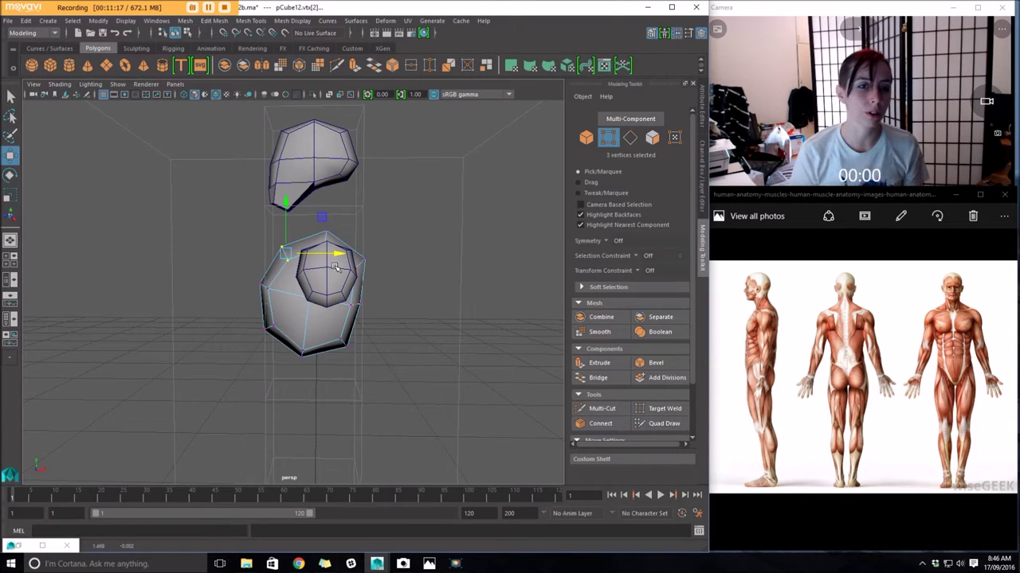
Scale the three upper front torso vertices wider sideways to broaden the upper chest
{"action": "left_click_drag", "start_coordinate": [257, 319], "coordinate": [330, 315], "text": "alt"}
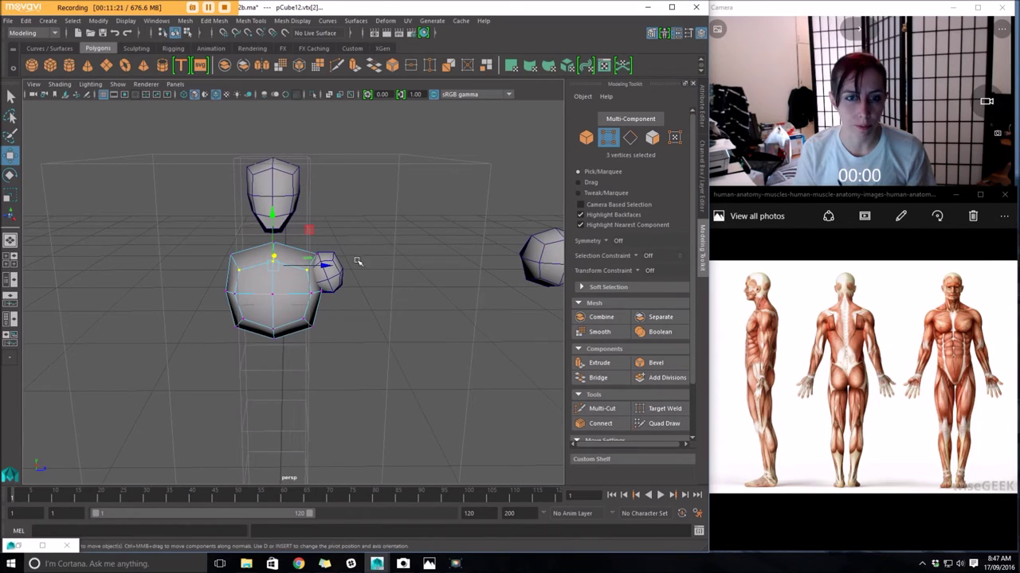
{"action": "key", "text": "r"}
{"action": "left_click_drag", "start_coordinate": [327, 265], "coordinate": [333, 265]}
{"action": "left_click_drag", "start_coordinate": [333, 266], "coordinate": [325, 241], "text": "alt"}
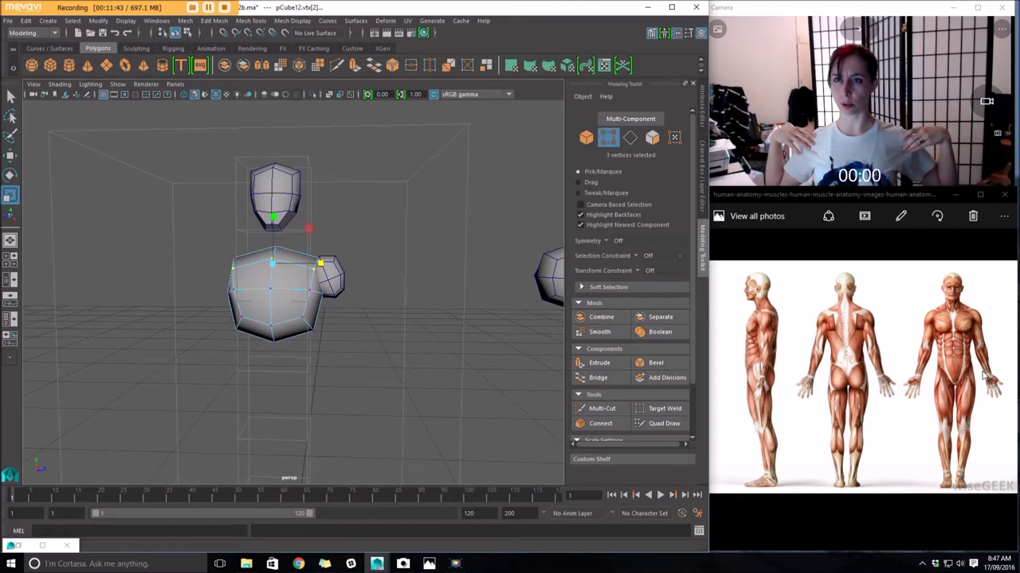
{"action": "left_click_drag", "start_coordinate": [190, 317], "coordinate": [233, 284], "text": "alt"}
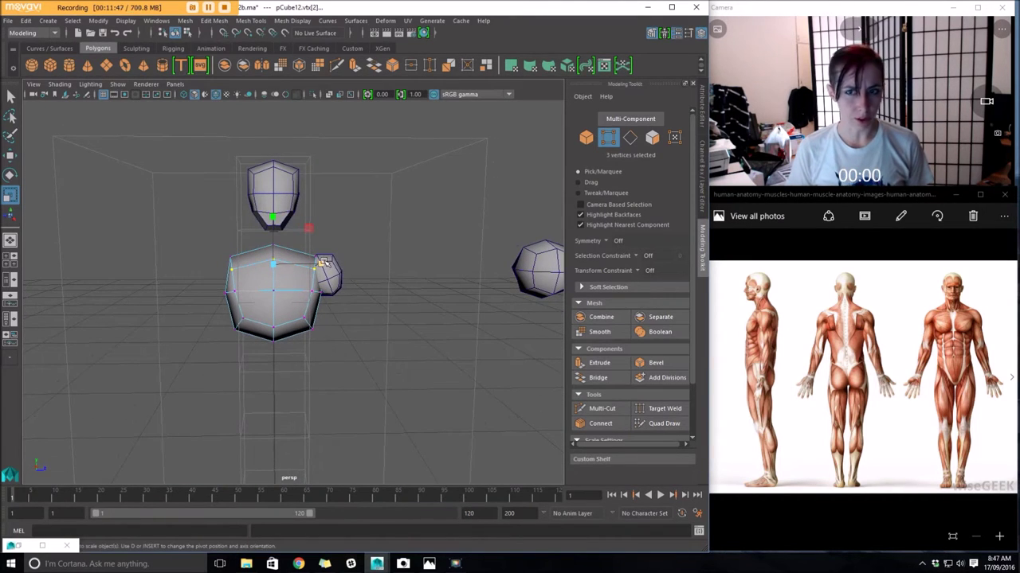
Adjust the height of the three upper front torso vertices slightly and scale them a little wider sideways
{"action": "key", "text": "a"}
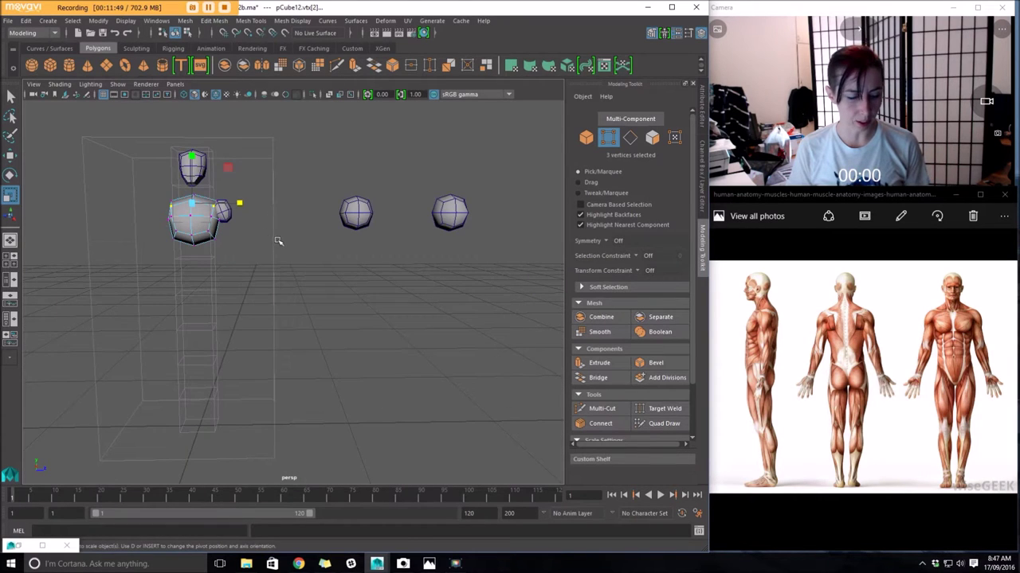
{"action": "key", "text": "w"}
{"action": "right_click_drag", "start_coordinate": [228, 306], "coordinate": [293, 313], "text": "alt"}
{"action": "middle_click_drag", "start_coordinate": [294, 312], "coordinate": [372, 353], "text": "alt"}
{"action": "double_click", "coordinate": [305, 177]}
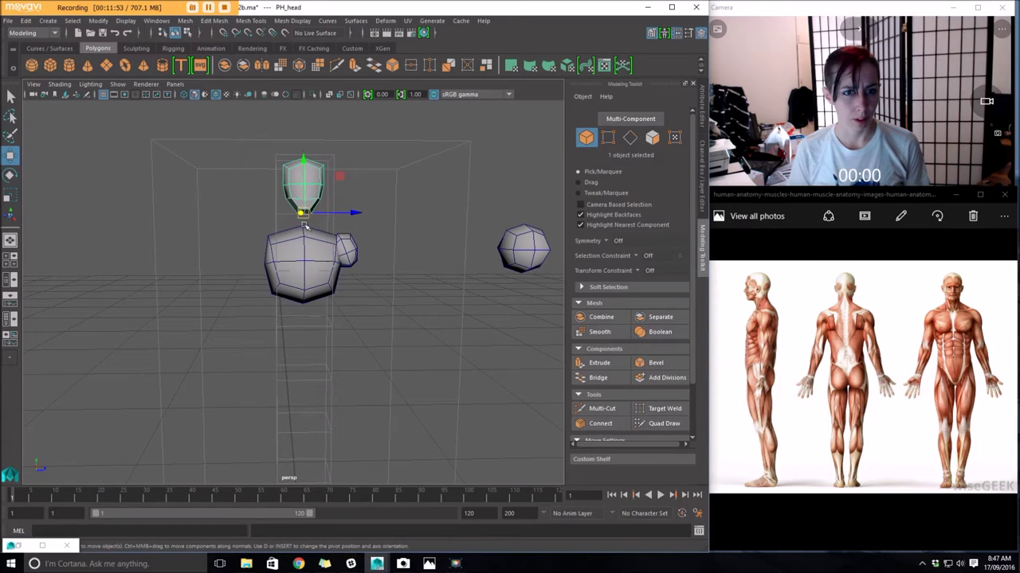
{"action": "key", "text": "ctrl+z"}
{"action": "right_click_drag", "start_coordinate": [324, 261], "coordinate": [341, 261], "text": "alt"}
{"action": "left_click_drag", "start_coordinate": [340, 261], "coordinate": [327, 259], "text": "alt"}
{"action": "left_click_drag", "start_coordinate": [303, 185], "coordinate": [305, 182]}
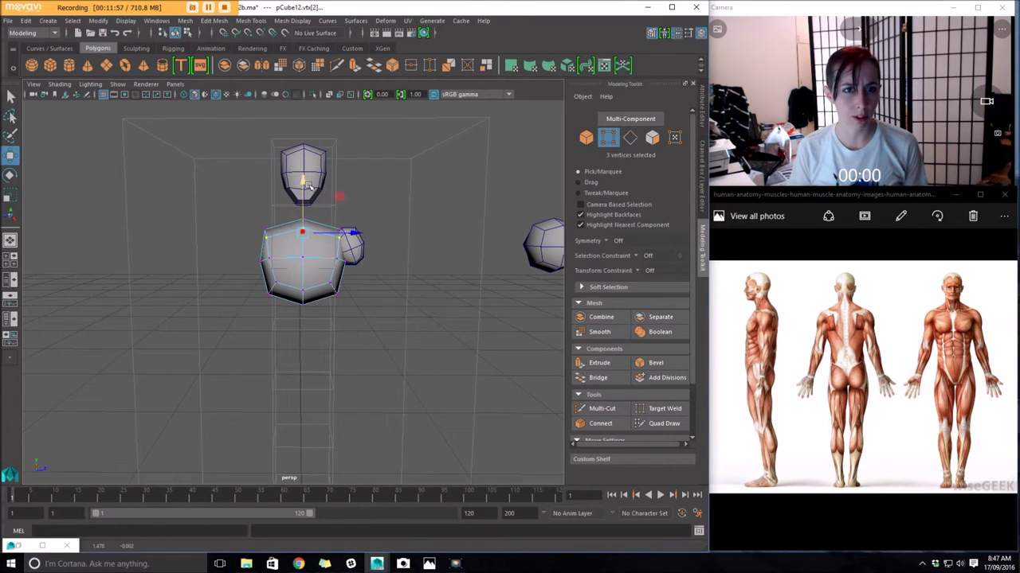
{"action": "key", "text": "r"}
{"action": "left_click_drag", "start_coordinate": [349, 233], "coordinate": [354, 233]}
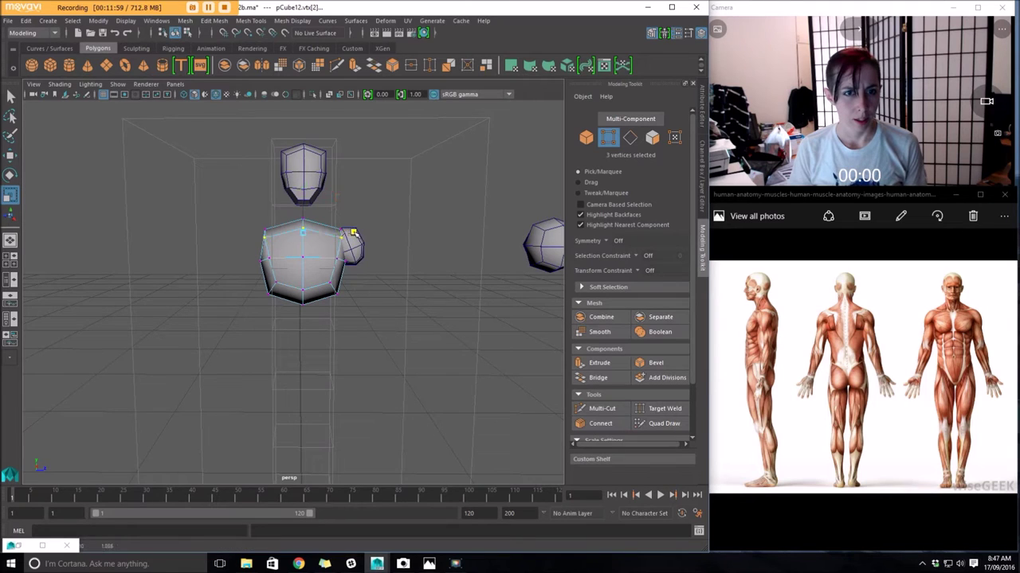
Scale the middle row of three front torso vertices wider, and shift its two outer vertices in depth
{"action": "left_click", "coordinate": [337, 259]}
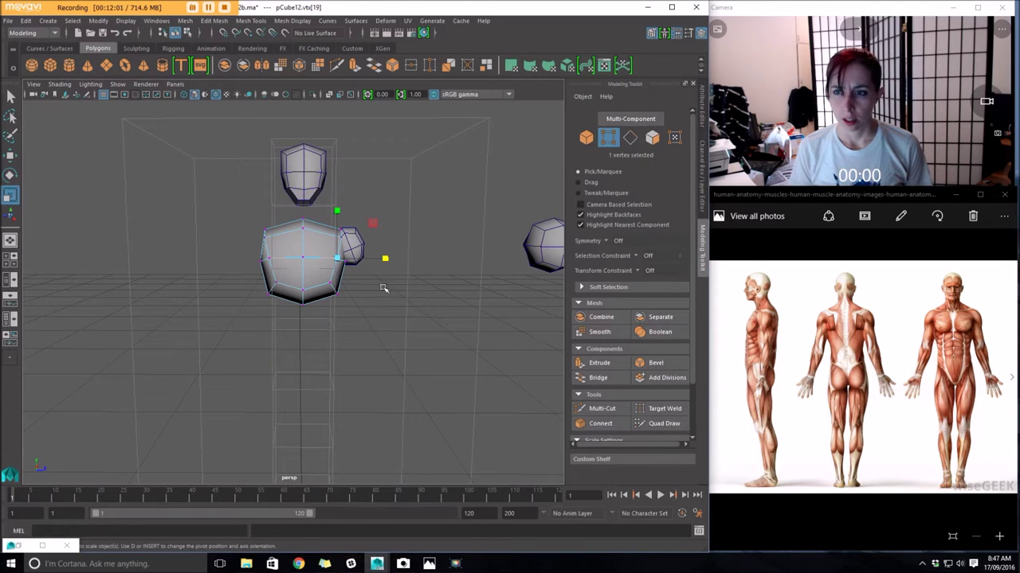
{"action": "scroll", "coordinate": [305, 257], "scroll_direction": "up", "scroll_amount": 1}
{"action": "left_click", "coordinate": [305, 252], "text": "shift"}
{"action": "left_click", "coordinate": [267, 253], "text": "shift"}
{"action": "left_click_drag", "start_coordinate": [354, 251], "coordinate": [467, 250]}
{"action": "key", "text": "w"}
{"action": "left_click_drag", "start_coordinate": [375, 259], "coordinate": [353, 238], "text": "ctrl"}
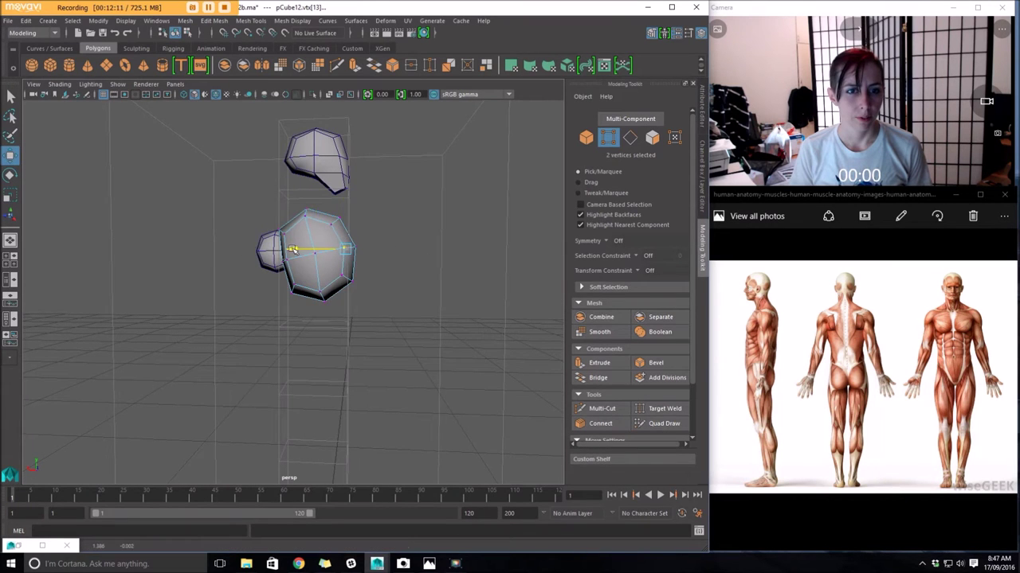
Select the spare smoothed cube beside the torso, lower it and move it closer to the body
{"action": "left_click_drag", "start_coordinate": [263, 263], "coordinate": [167, 276], "text": "alt"}
{"action": "scroll", "coordinate": [359, 327], "scroll_direction": "up", "scroll_amount": 3}
{"action": "left_click_drag", "start_coordinate": [359, 328], "coordinate": [380, 316], "text": "alt"}
{"action": "right_click_drag", "start_coordinate": [380, 315], "coordinate": [268, 306], "text": "alt"}
{"action": "left_click_drag", "start_coordinate": [268, 306], "coordinate": [333, 312], "text": "alt"}
{"action": "right_click_drag", "start_coordinate": [333, 312], "coordinate": [237, 317], "text": "alt"}
{"action": "left_click_drag", "start_coordinate": [236, 316], "coordinate": [371, 296], "text": "alt"}
{"action": "left_click", "coordinate": [478, 239]}
{"action": "left_click_drag", "start_coordinate": [477, 191], "coordinate": [476, 247]}
{"action": "left_click_drag", "start_coordinate": [529, 300], "coordinate": [428, 307]}
{"action": "scroll", "coordinate": [404, 366], "scroll_direction": "up", "scroll_amount": 2}
{"action": "middle_click_drag", "start_coordinate": [404, 366], "coordinate": [352, 319], "text": "alt"}
{"action": "scroll", "coordinate": [376, 322], "scroll_direction": "up", "scroll_amount": 1}
Enlarge the lowered spare ball and select the horizontal ring of vertices around its middle
{"action": "mouse_move", "coordinate": [319, 257]}
{"action": "right_mouse_down"}
{"action": "mouse_move", "coordinate": [293, 265]}
{"action": "mouse_move", "coordinate": [321, 264]}
{"action": "right_mouse_up"}
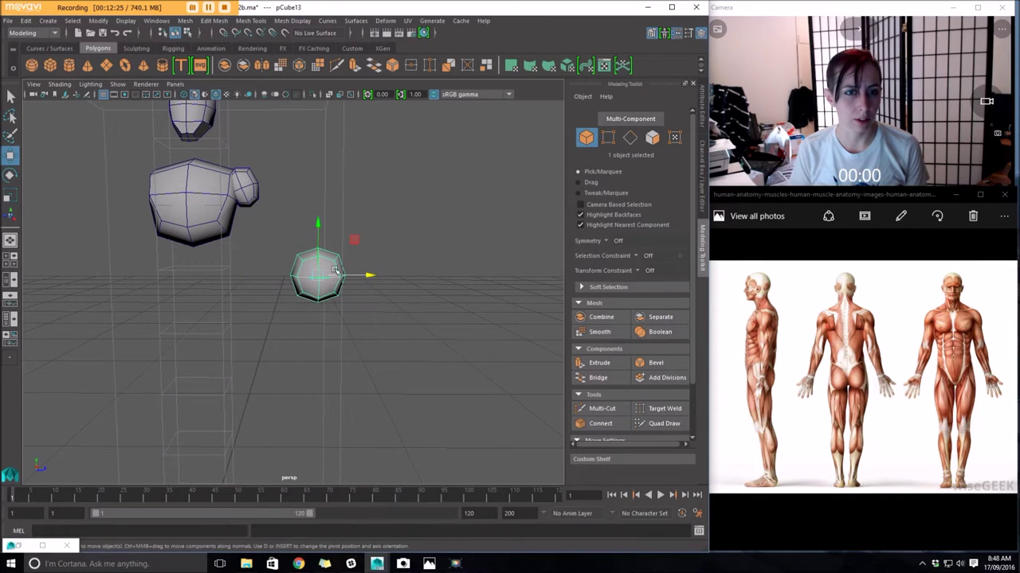
{"action": "right_click", "coordinate": [318, 274]}
{"action": "right_click_drag", "start_coordinate": [318, 274], "coordinate": [263, 257]}
{"action": "left_click_drag", "start_coordinate": [278, 261], "coordinate": [446, 284]}
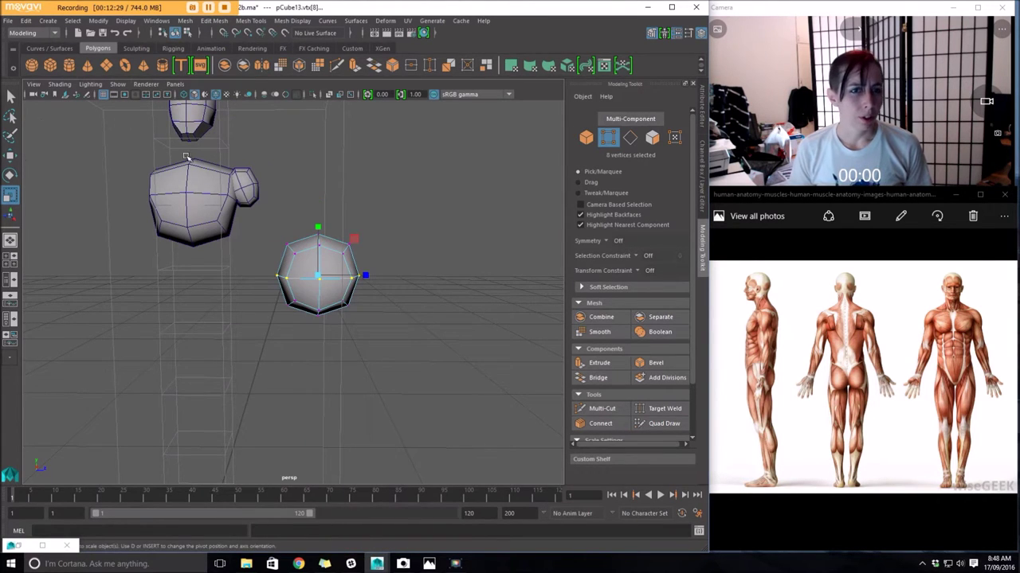
{"action": "scroll", "coordinate": [260, 298], "scroll_direction": "down", "scroll_amount": 1}
{"action": "left_click_drag", "start_coordinate": [260, 298], "coordinate": [279, 306], "text": "alt"}
{"action": "left_click", "coordinate": [256, 190]}
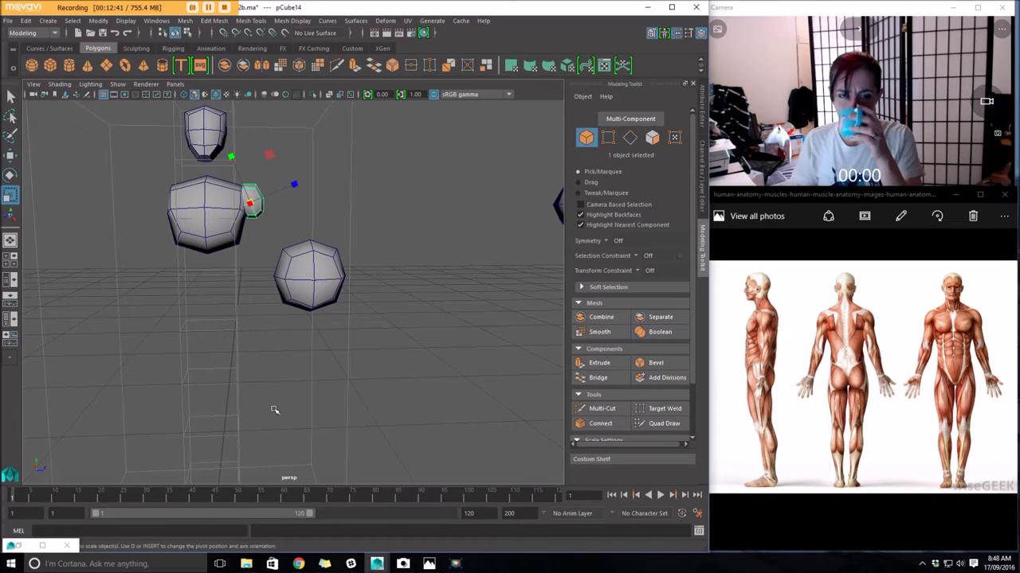
Scale the spare ball's middle vertex rings inward to square it into a block
{"action": "left_click", "coordinate": [309, 250]}
{"action": "right_click_drag", "start_coordinate": [295, 258], "coordinate": [257, 258]}
{"action": "left_click_drag", "start_coordinate": [260, 268], "coordinate": [315, 284]}
{"action": "left_click_drag", "start_coordinate": [313, 219], "coordinate": [336, 356]}
{"action": "left_click_drag", "start_coordinate": [320, 281], "coordinate": [309, 281]}
{"action": "right_click_drag", "start_coordinate": [333, 284], "coordinate": [381, 240]}
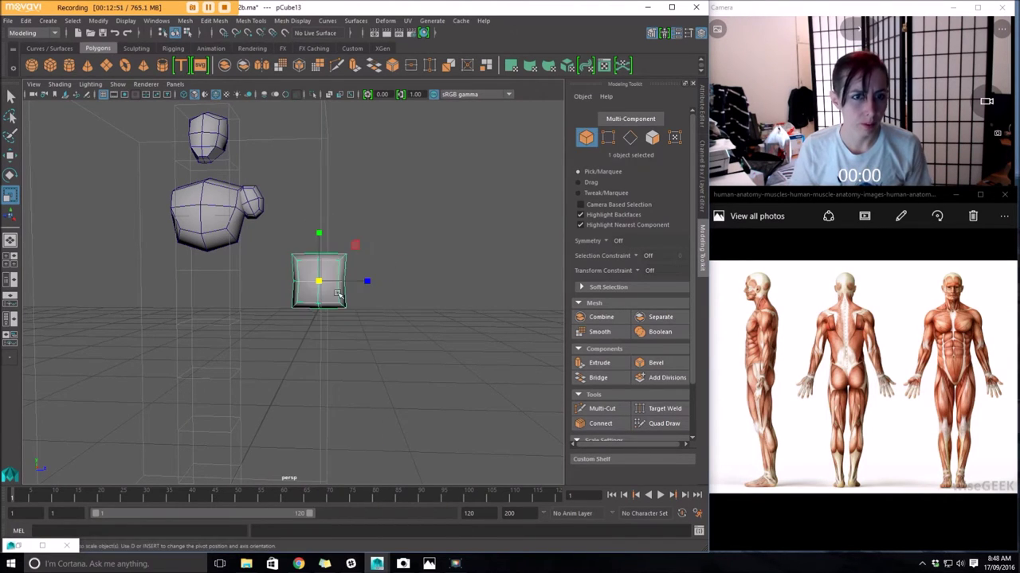
Move the block sideways and in depth until it sits directly beneath the torso
{"action": "key", "text": "w"}
{"action": "left_click_drag", "start_coordinate": [364, 283], "coordinate": [136, 303]}
{"action": "right_click_drag", "start_coordinate": [137, 303], "coordinate": [303, 314], "text": "alt"}
{"action": "left_click_drag", "start_coordinate": [303, 314], "coordinate": [279, 314], "text": "alt"}
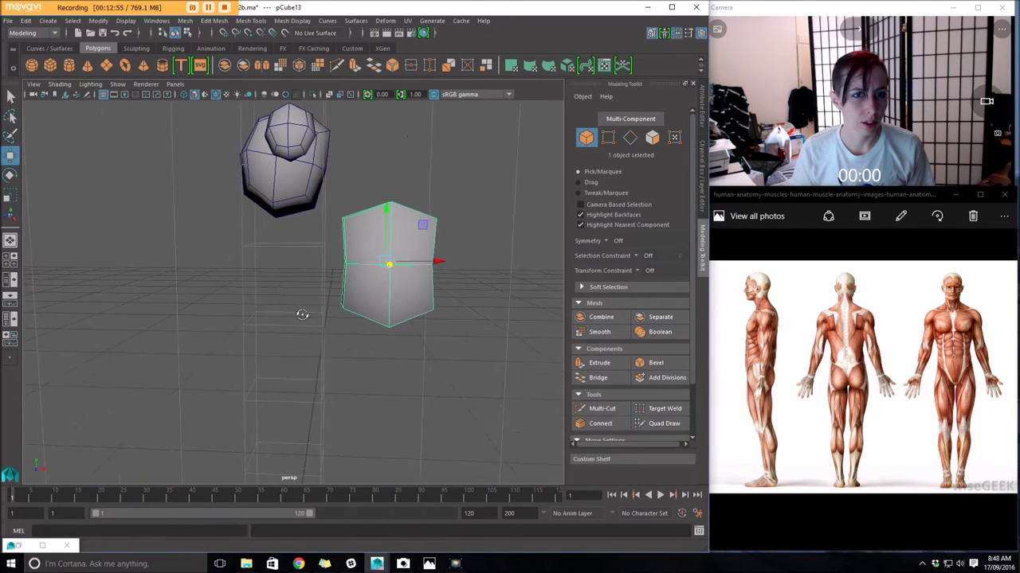
{"action": "left_click_drag", "start_coordinate": [439, 259], "coordinate": [391, 284]}
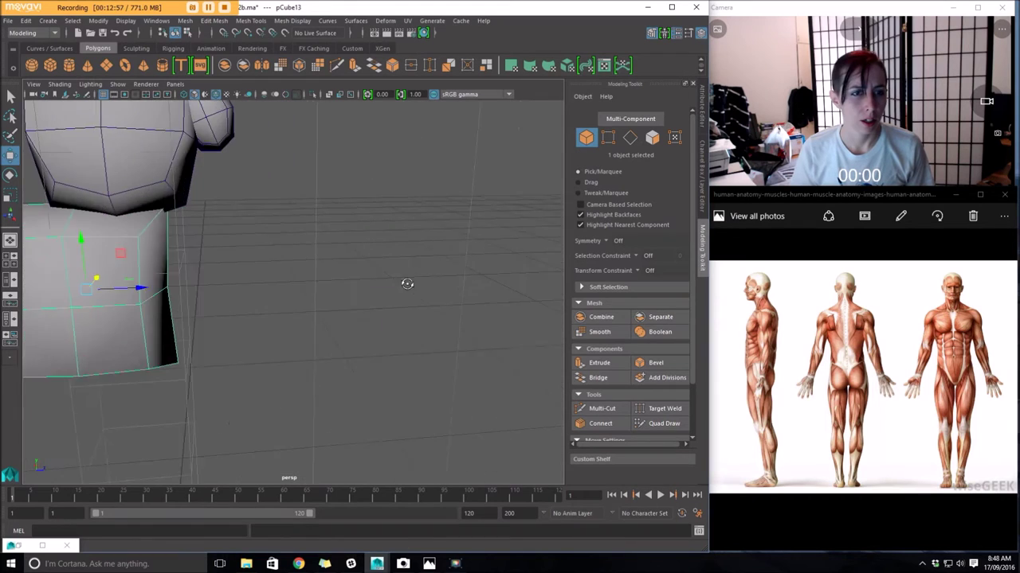
{"action": "right_click_drag", "start_coordinate": [391, 285], "coordinate": [148, 277], "text": "alt"}
{"action": "left_click_drag", "start_coordinate": [148, 277], "coordinate": [329, 330], "text": "alt"}
Raise the waist block against the torso's underside and nudge it sideways to centre it
{"action": "key", "text": "r"}
{"action": "key", "text": "w"}
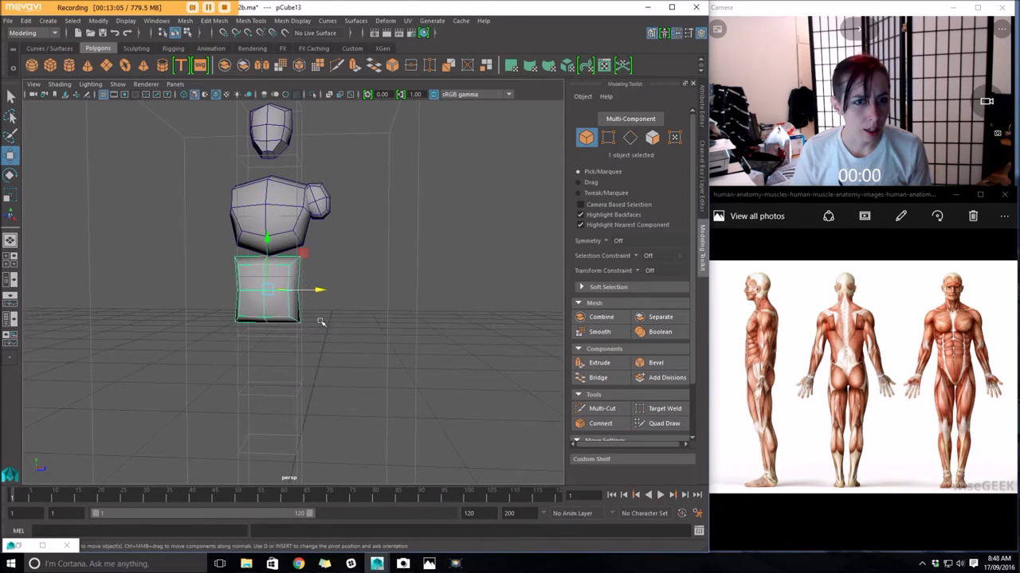
{"action": "left_click_drag", "start_coordinate": [263, 238], "coordinate": [283, 235]}
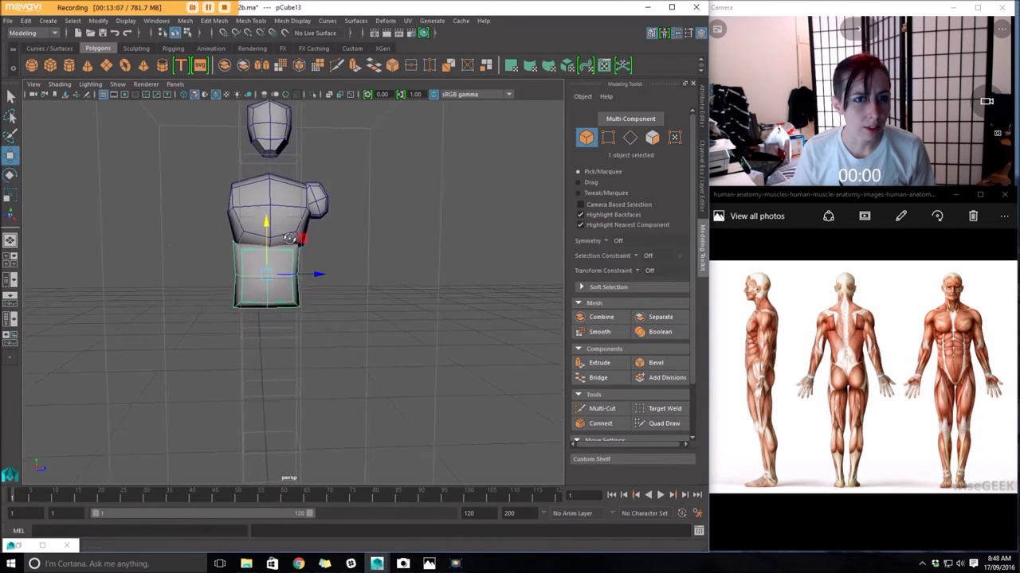
{"action": "left_click_drag", "start_coordinate": [325, 274], "coordinate": [329, 275]}
{"action": "left_click_drag", "start_coordinate": [259, 277], "coordinate": [248, 298], "text": "alt"}
Select the eight vertices around the waist block's middle, adjust their height and move them slightly forward
{"action": "right_click_drag", "start_coordinate": [267, 258], "coordinate": [227, 252]}
{"action": "left_click_drag", "start_coordinate": [209, 272], "coordinate": [313, 296]}
{"action": "left_click_drag", "start_coordinate": [312, 293], "coordinate": [205, 264], "text": "alt"}
{"action": "left_click_drag", "start_coordinate": [275, 225], "coordinate": [272, 227]}
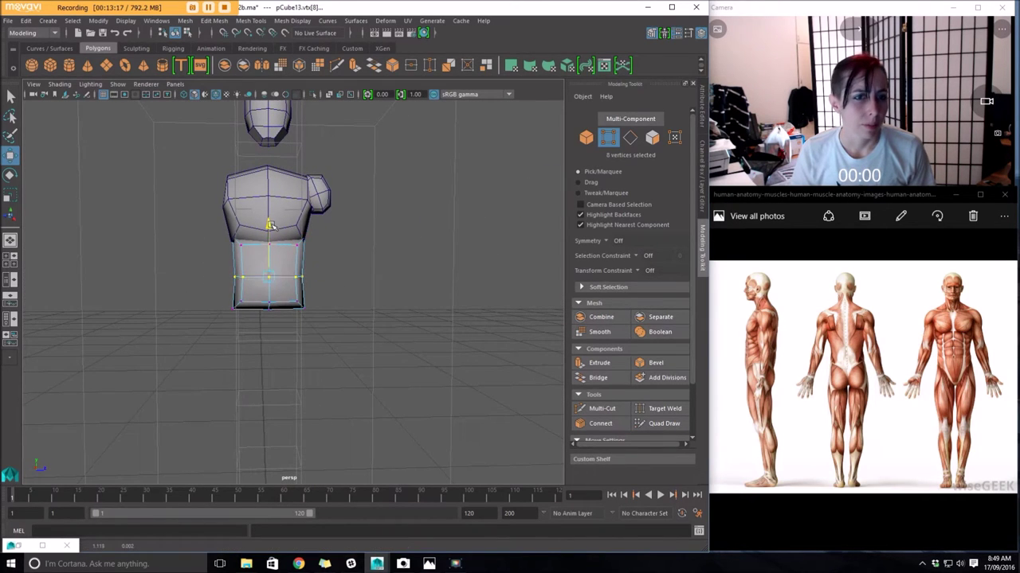
{"action": "left_click_drag", "start_coordinate": [293, 294], "coordinate": [295, 308], "text": "alt"}
{"action": "right_click_drag", "start_coordinate": [296, 269], "coordinate": [312, 250]}
{"action": "left_click", "coordinate": [296, 266]}
{"action": "mouse_move", "coordinate": [328, 288]}
{"action": "left_mouse_down", "text": "alt"}
{"action": "mouse_move", "coordinate": [305, 275]}
{"action": "mouse_move", "coordinate": [325, 287]}
{"action": "left_mouse_up", "text": "alt"}
{"action": "right_click_drag", "start_coordinate": [301, 260], "coordinate": [301, 260]}
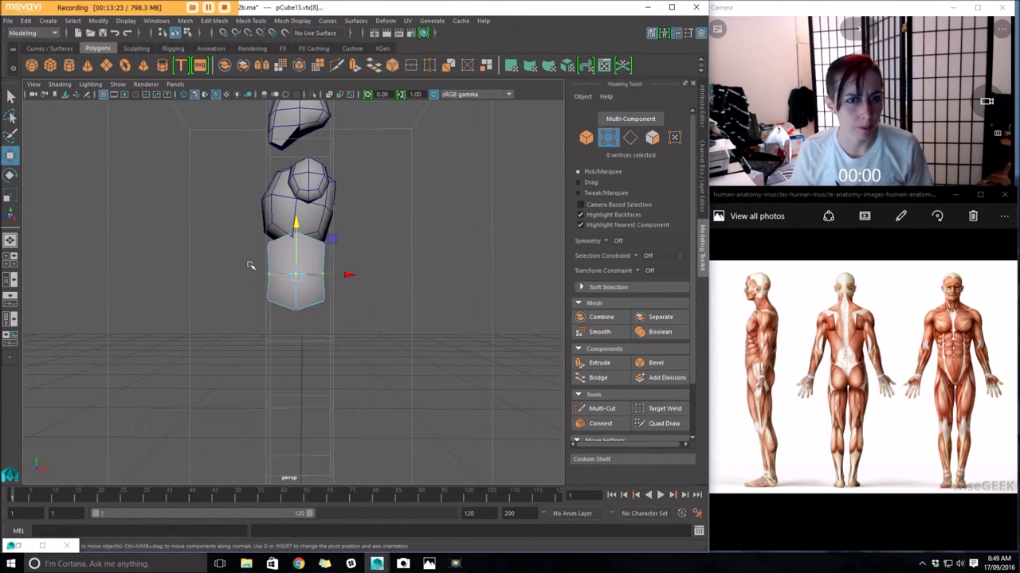
{"action": "left_click", "coordinate": [348, 276]}
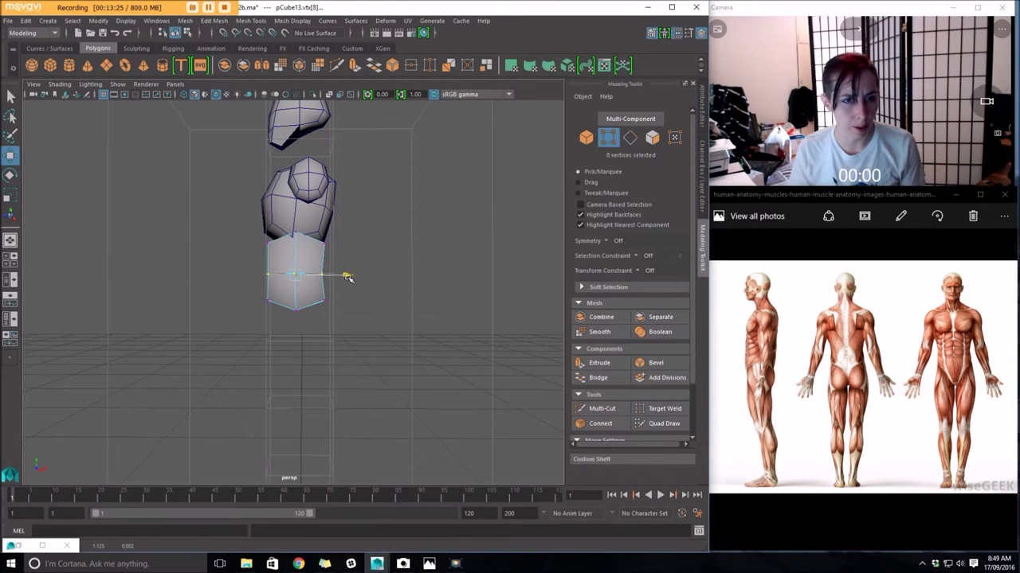
{"action": "left_click_drag", "start_coordinate": [345, 282], "coordinate": [343, 287], "text": "alt"}
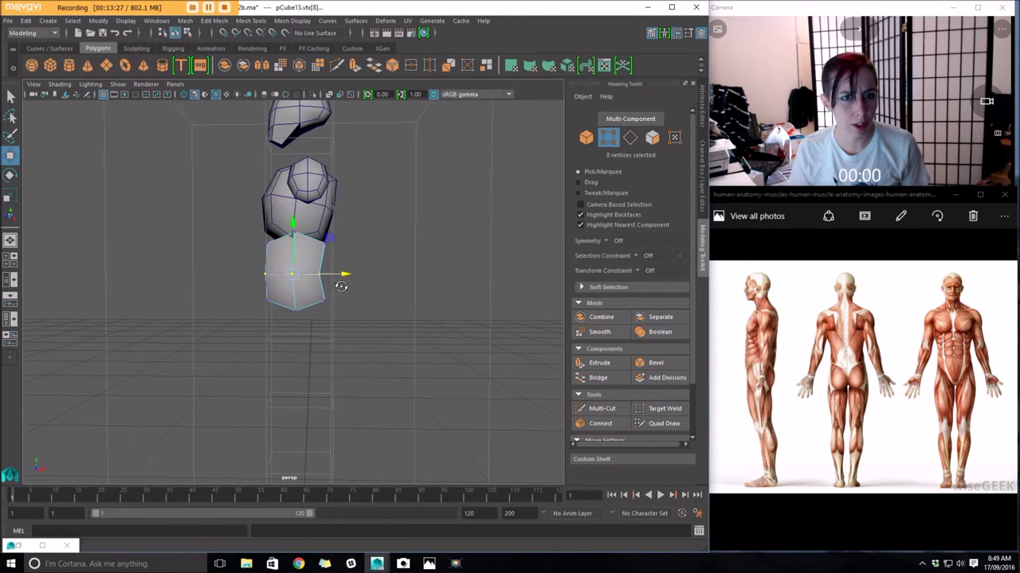
Select eight front and back vertices of the waist block and scale them deeper and slightly closer together vertically
{"action": "left_click_drag", "start_coordinate": [265, 294], "coordinate": [304, 275], "text": "alt"}
{"action": "left_click", "coordinate": [266, 316]}
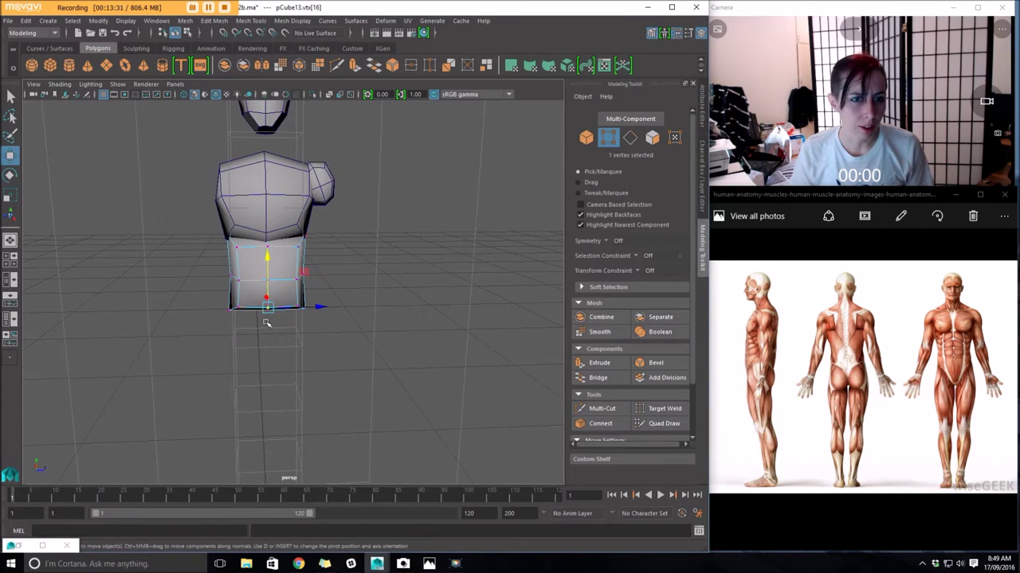
{"action": "key", "text": "q"}
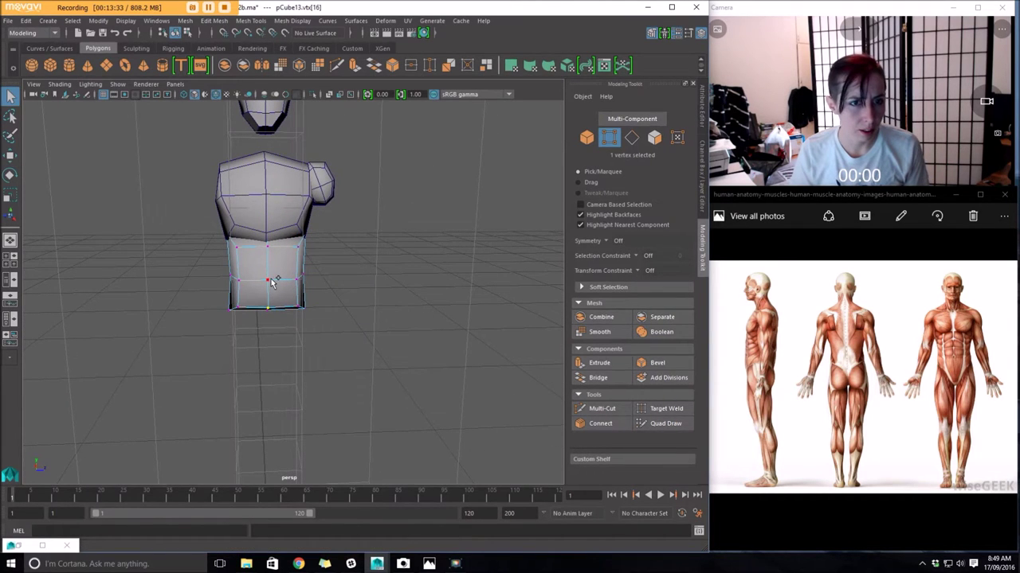
{"action": "left_click", "coordinate": [267, 245]}
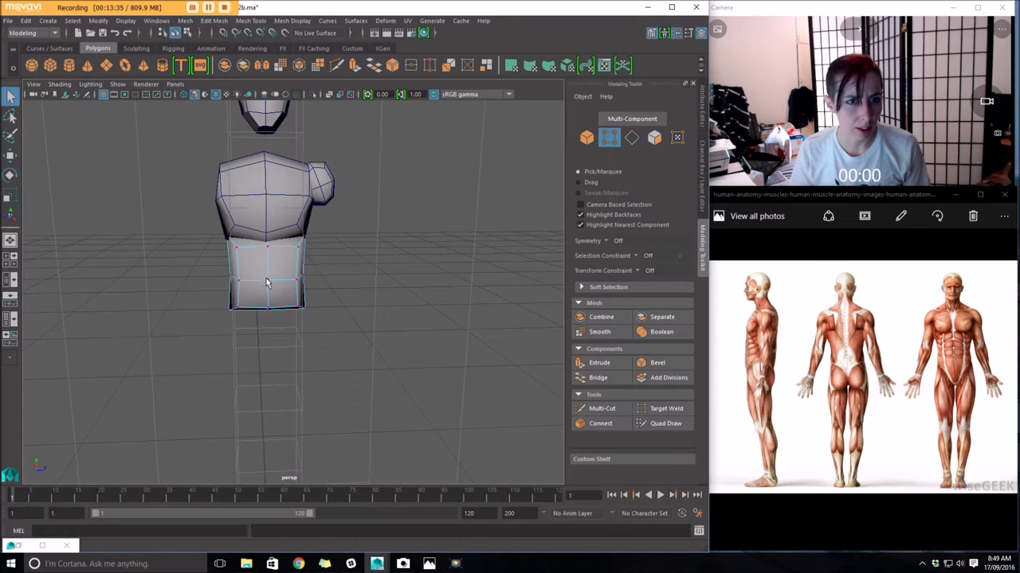
{"action": "left_click", "coordinate": [266, 248]}
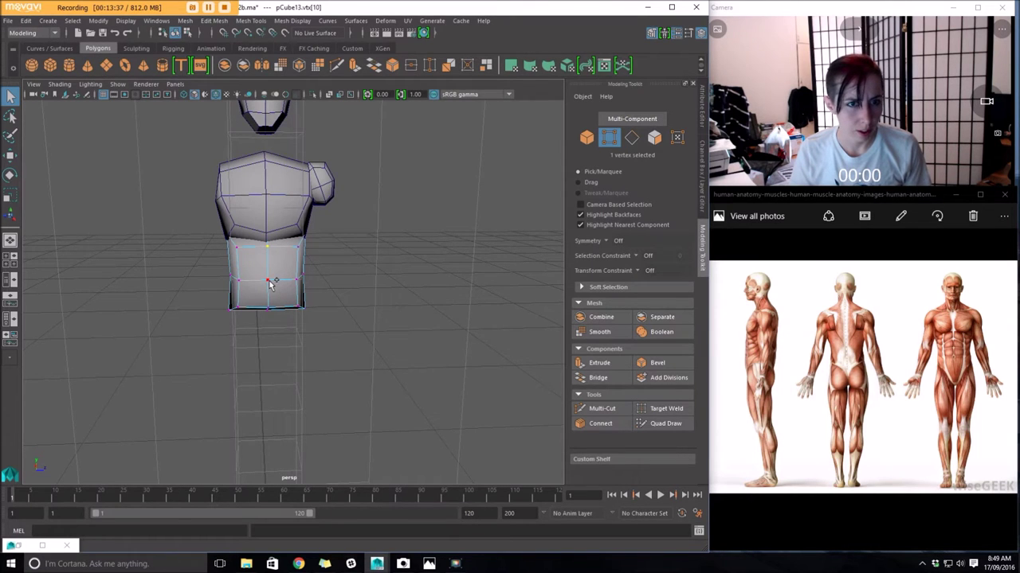
{"action": "key", "text": "r"}
{"action": "left_click_drag", "start_coordinate": [487, 298], "coordinate": [334, 288], "text": "alt"}
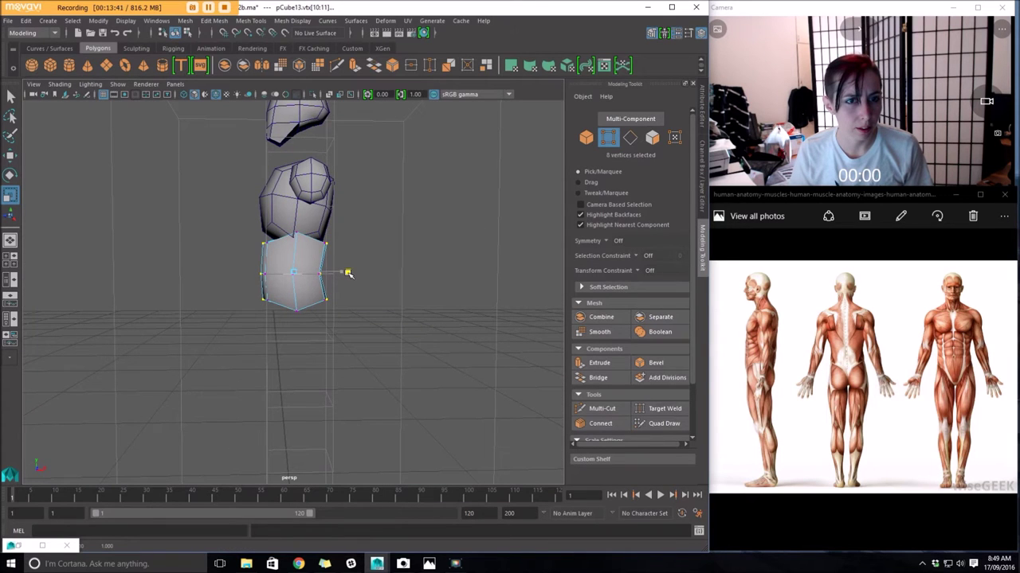
{"action": "mouse_move", "coordinate": [341, 271]}
{"action": "left_mouse_down", "text": "alt"}
{"action": "mouse_move", "coordinate": [416, 281]}
{"action": "mouse_move", "coordinate": [454, 269]}
{"action": "mouse_move", "coordinate": [333, 268]}
{"action": "mouse_move", "coordinate": [343, 271]}
{"action": "left_mouse_up", "text": "alt"}
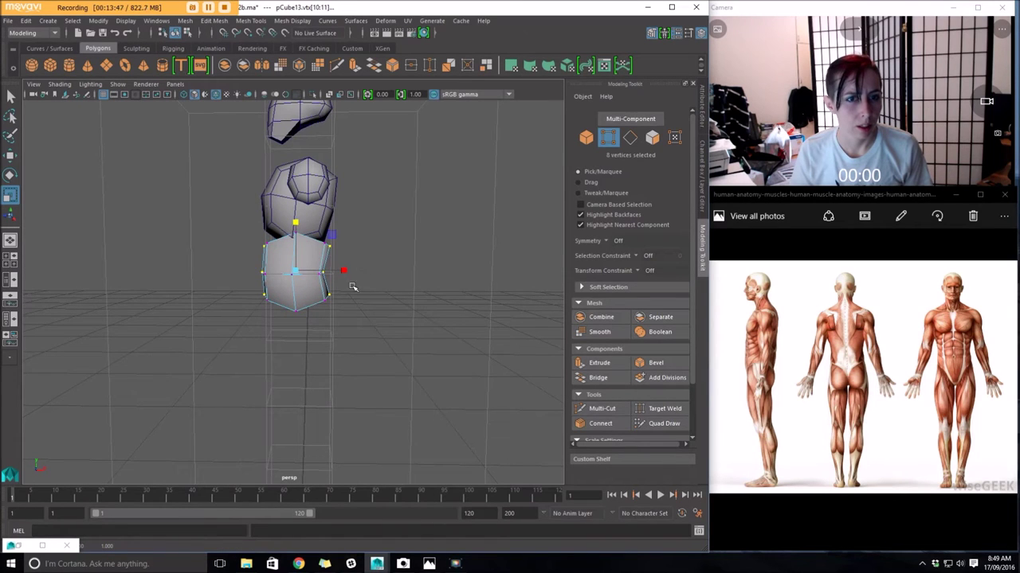
Select the nine lowest torso vertices and scale them up to enlarge the torso's base
{"action": "left_click_drag", "start_coordinate": [329, 275], "coordinate": [262, 282], "text": "alt"}
{"action": "right_click_drag", "start_coordinate": [271, 255], "coordinate": [295, 240]}
{"action": "left_click_drag", "start_coordinate": [295, 240], "coordinate": [295, 246], "text": "alt"}
{"action": "left_click", "coordinate": [297, 220]}
{"action": "right_click_drag", "start_coordinate": [295, 221], "coordinate": [239, 221]}
{"action": "left_click_drag", "start_coordinate": [235, 221], "coordinate": [330, 270]}
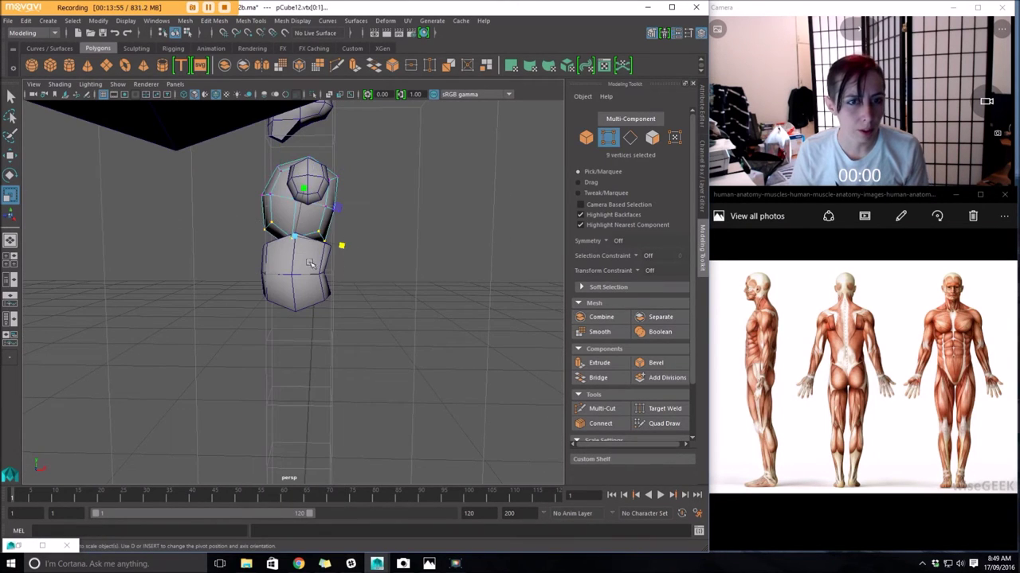
{"action": "left_click_drag", "start_coordinate": [296, 235], "coordinate": [299, 237]}
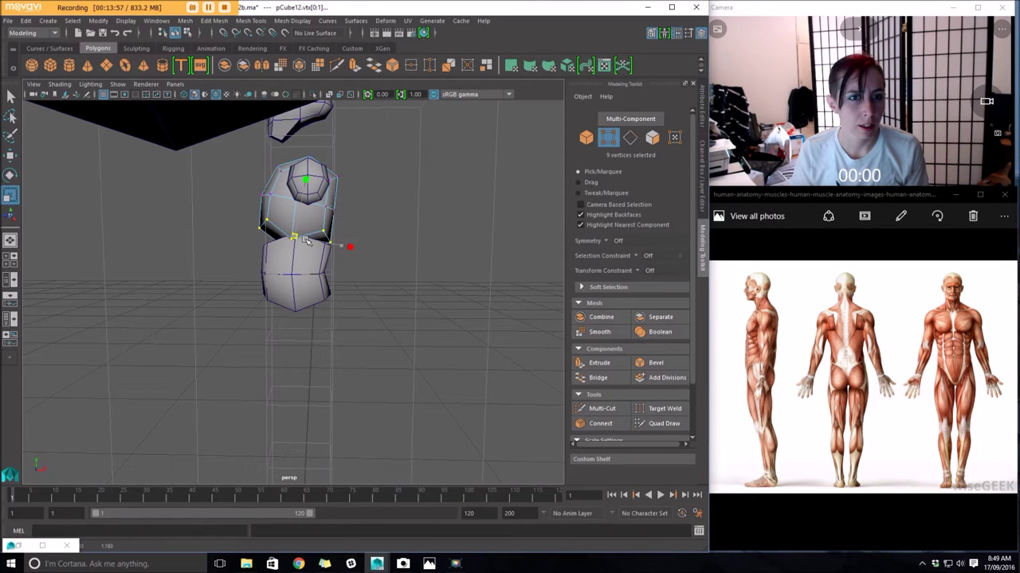
{"action": "left_click_drag", "start_coordinate": [227, 244], "coordinate": [280, 273], "text": "alt"}
Select the three upper front vertices of the waist block and reposition them against the torso's lower edge
{"action": "key", "text": "F8"}
{"action": "left_click", "coordinate": [282, 255]}
{"action": "right_click_drag", "start_coordinate": [284, 257], "coordinate": [248, 255]}
{"action": "left_click_drag", "start_coordinate": [283, 253], "coordinate": [330, 200], "text": "alt"}
{"action": "key", "text": "q"}
{"action": "left_click", "coordinate": [277, 255], "text": "shift"}
{"action": "key", "text": "w"}
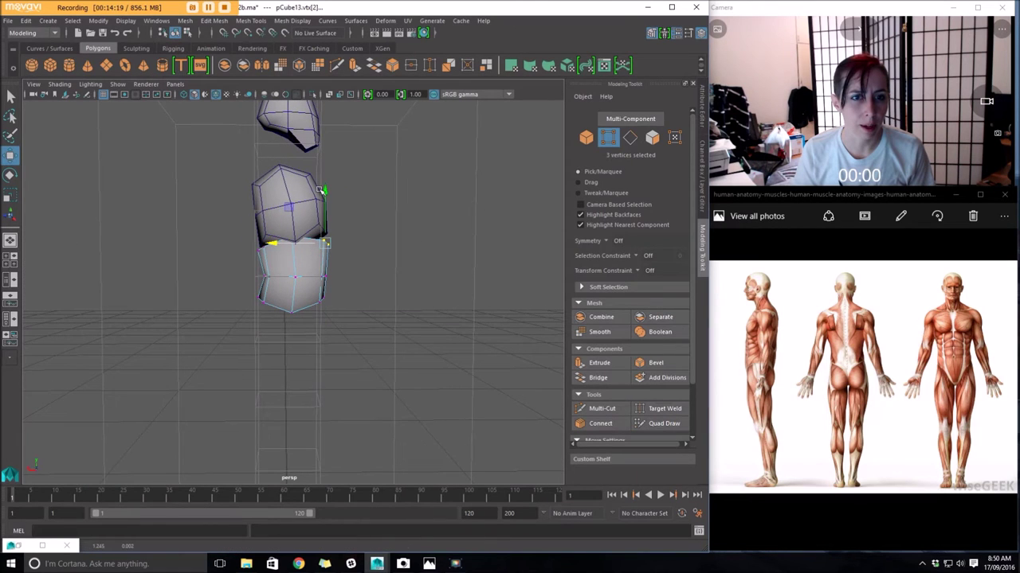
Select the three lower front torso vertices and move them slightly forward and down over the waist block
{"action": "left_click_drag", "start_coordinate": [323, 189], "coordinate": [288, 188], "text": "alt"}
{"action": "right_click_drag", "start_coordinate": [291, 189], "coordinate": [254, 191]}
{"action": "left_click", "coordinate": [300, 188]}
{"action": "left_click_drag", "start_coordinate": [198, 210], "coordinate": [357, 251], "text": "alt"}
{"action": "left_click_drag", "start_coordinate": [357, 250], "coordinate": [361, 219], "text": "alt"}
{"action": "left_click", "coordinate": [325, 205], "text": "shift"}
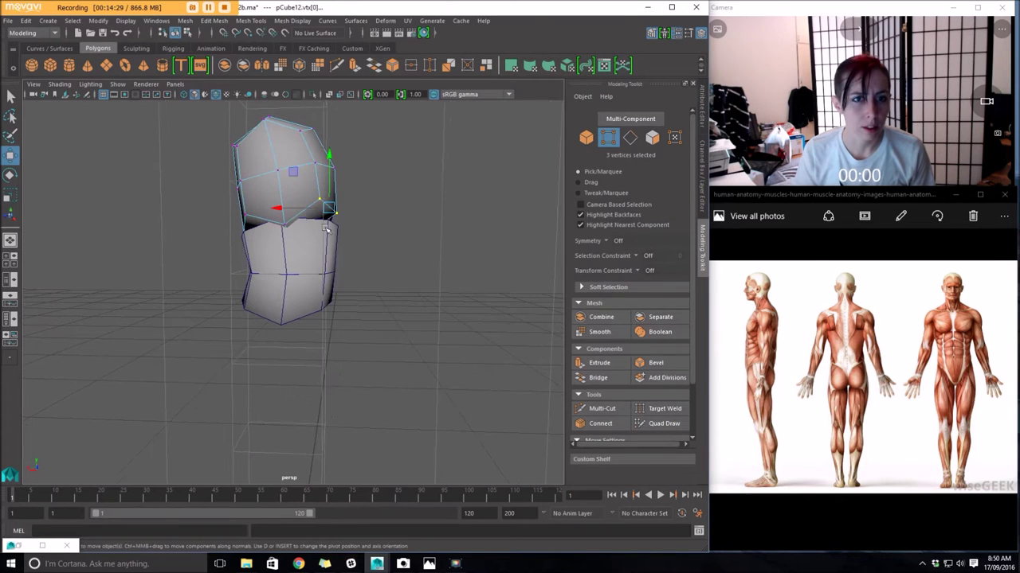
{"action": "middle_click_drag", "start_coordinate": [274, 206], "coordinate": [279, 207]}
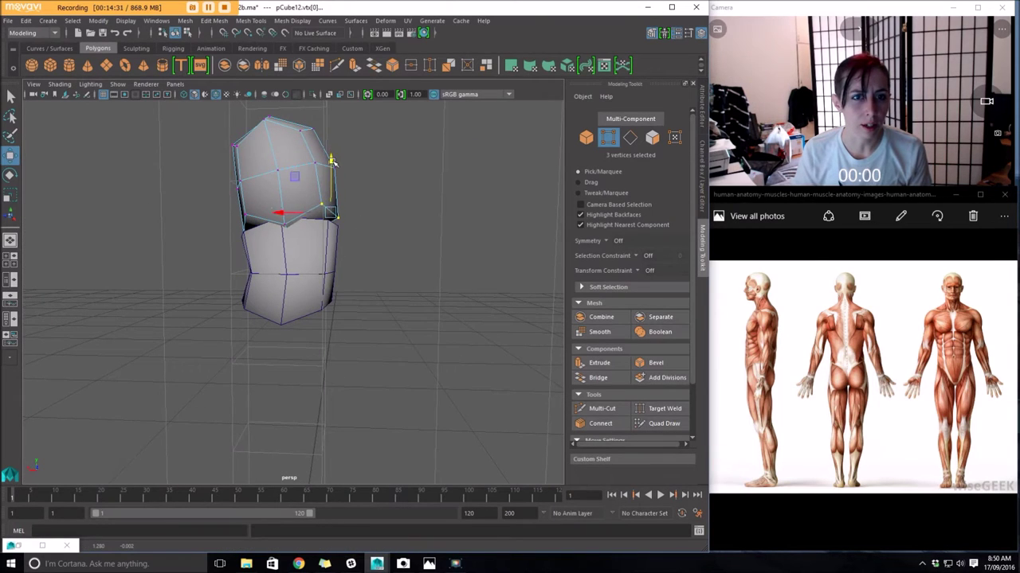
{"action": "key", "text": "r"}
{"action": "key", "text": "w"}
Fine-tune the height and depth of the three lower front torso vertices
{"action": "left_click_drag", "start_coordinate": [346, 257], "coordinate": [415, 260], "text": "alt"}
{"action": "scroll", "coordinate": [416, 260], "scroll_direction": "down", "scroll_amount": 5}
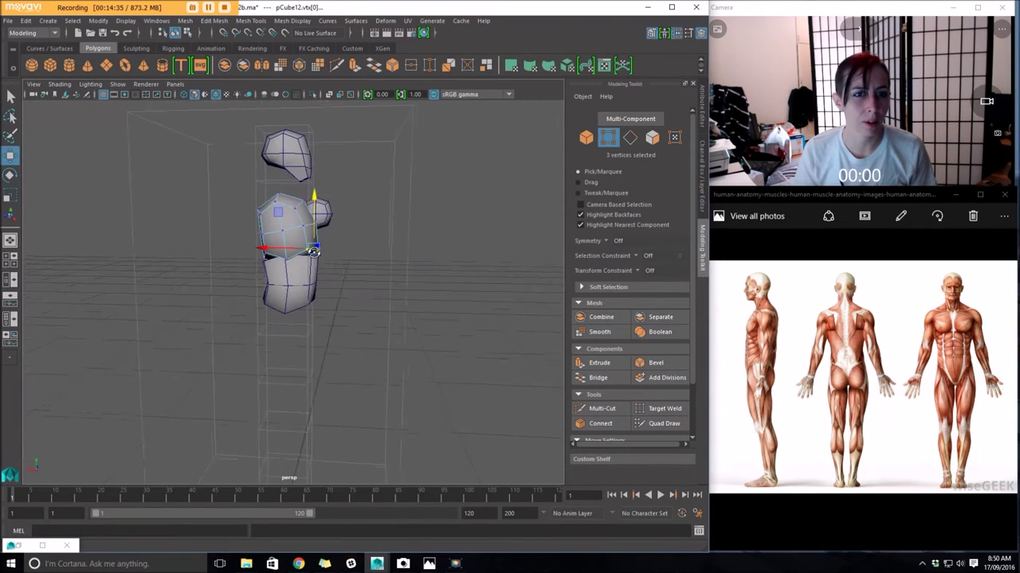
{"action": "left_click_drag", "start_coordinate": [316, 200], "coordinate": [316, 197]}
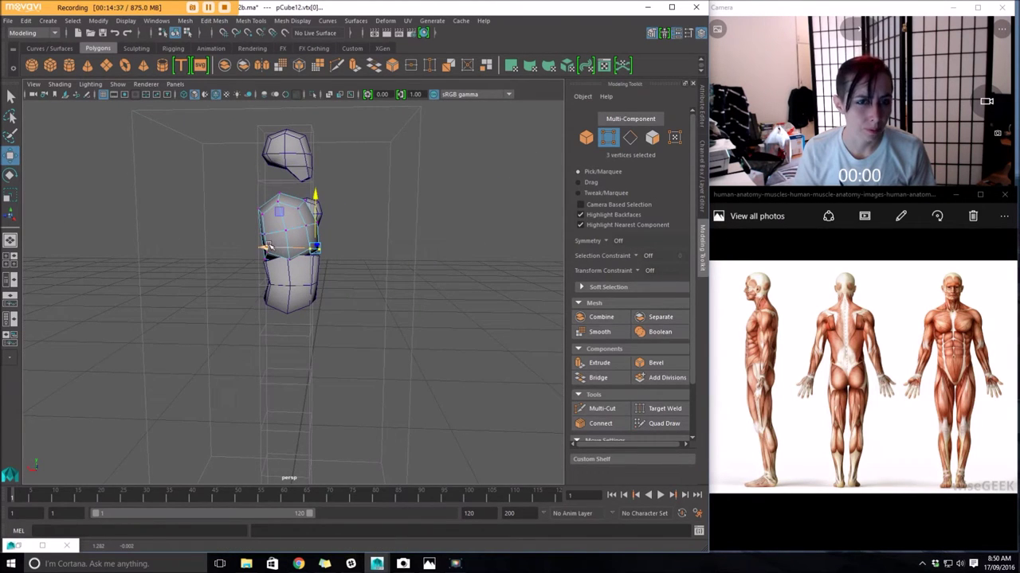
{"action": "left_click_drag", "start_coordinate": [486, 269], "coordinate": [389, 273], "text": "alt"}
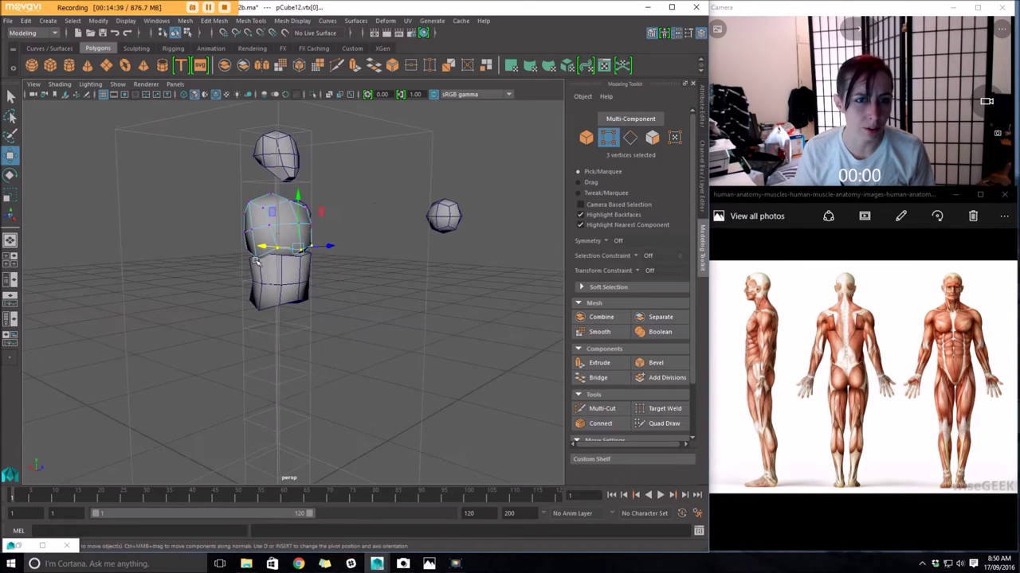
{"action": "scroll", "coordinate": [390, 273], "scroll_direction": "up", "scroll_amount": 3}
{"action": "left_click_drag", "start_coordinate": [163, 268], "coordinate": [335, 266], "text": "alt"}
Select the three lower torso vertices midway between front and back and raise them slightly
{"action": "key", "text": "F8"}
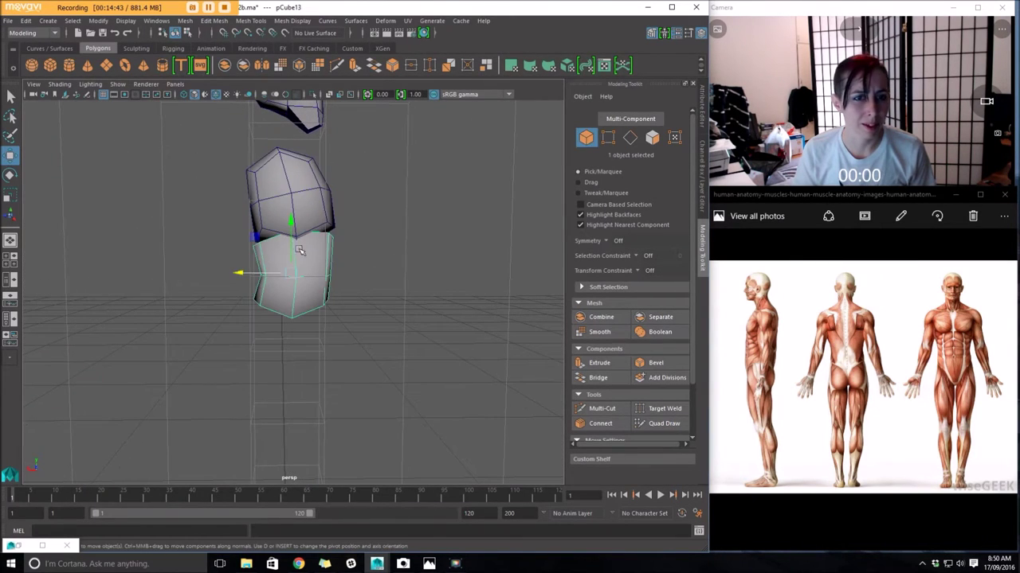
{"action": "right_click", "coordinate": [310, 194]}
{"action": "right_click_drag", "start_coordinate": [289, 190], "coordinate": [259, 194]}
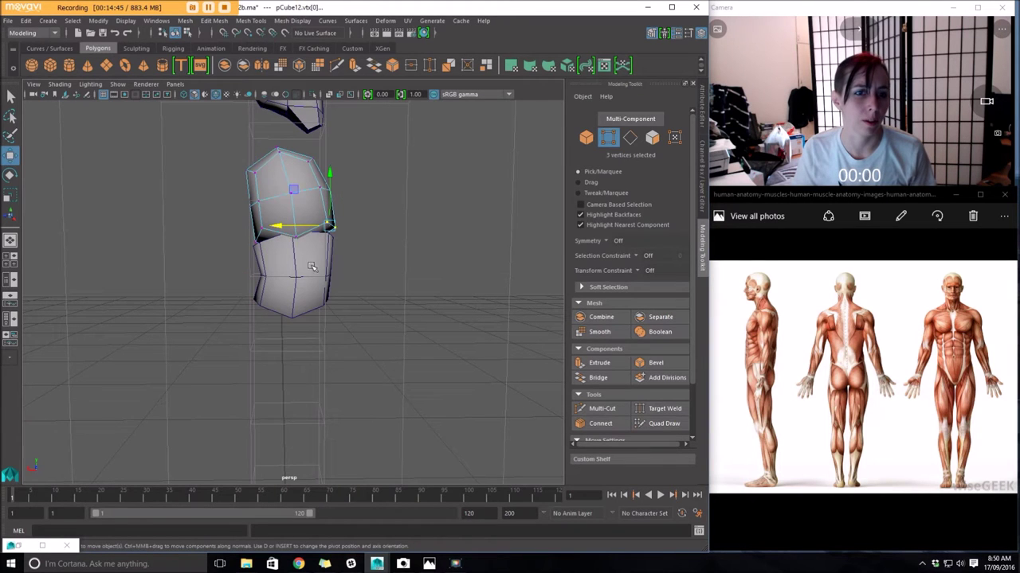
{"action": "left_click_drag", "start_coordinate": [317, 287], "coordinate": [317, 287]}
{"action": "mouse_move", "coordinate": [313, 289]}
{"action": "left_mouse_down", "text": "alt"}
{"action": "mouse_move", "coordinate": [88, 294]}
{"action": "mouse_move", "coordinate": [324, 292]}
{"action": "left_mouse_up", "text": "alt"}
{"action": "left_click_drag", "start_coordinate": [152, 155], "coordinate": [479, 219]}
{"action": "left_click_drag", "start_coordinate": [479, 219], "coordinate": [360, 229], "text": "alt"}
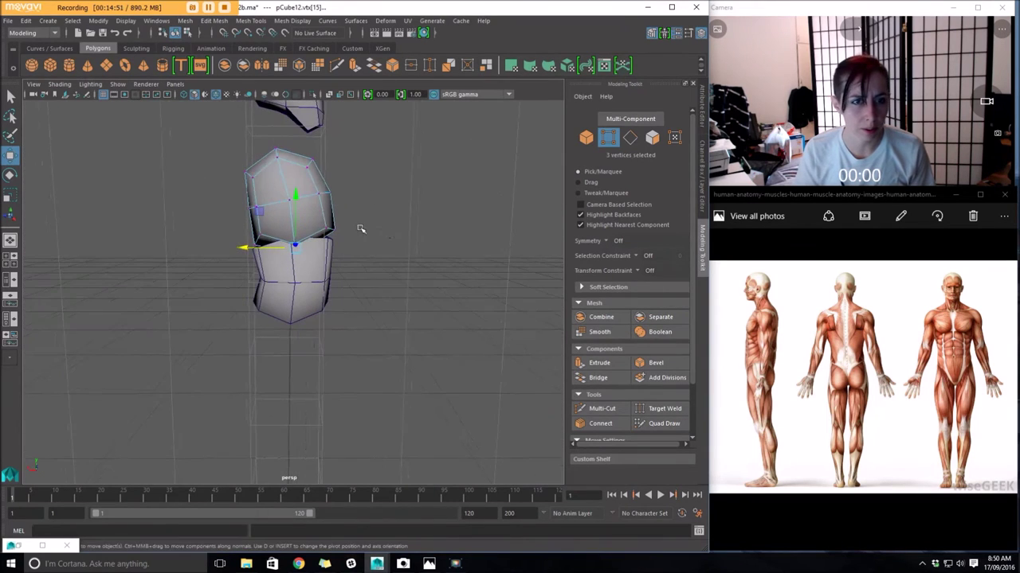
{"action": "left_click_drag", "start_coordinate": [295, 196], "coordinate": [296, 189]}
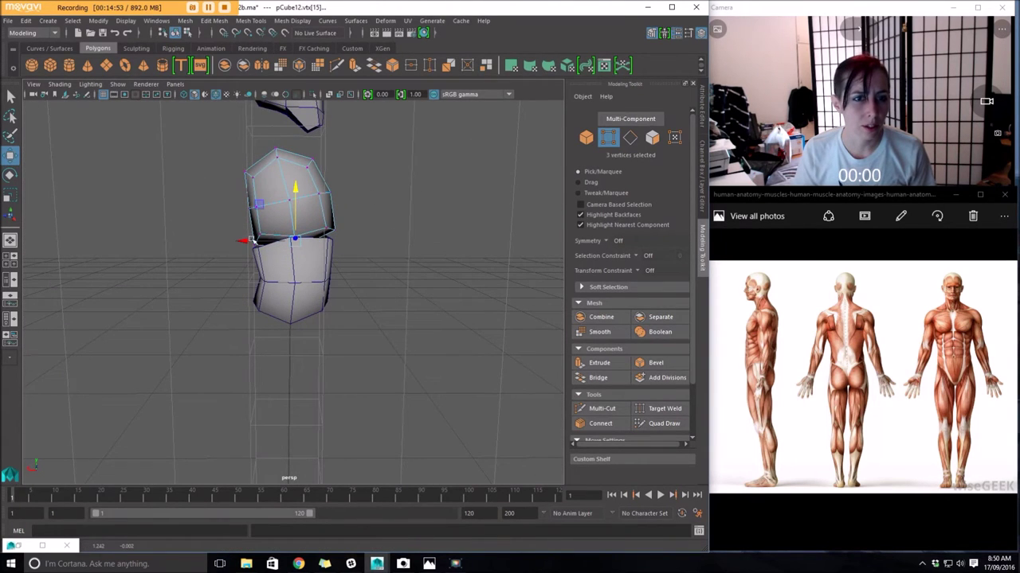
Select the nine upper vertices of the waist block and scale them wider sideways
{"action": "left_click", "coordinate": [307, 291]}
{"action": "right_click_drag", "start_coordinate": [305, 255], "coordinate": [261, 256]}
{"action": "left_click_drag", "start_coordinate": [282, 242], "coordinate": [338, 259], "text": "alt"}
{"action": "left_click_drag", "start_coordinate": [236, 234], "coordinate": [243, 232]}
{"action": "left_click_drag", "start_coordinate": [369, 212], "coordinate": [267, 243], "text": "alt"}
{"action": "left_click_drag", "start_coordinate": [169, 208], "coordinate": [328, 253]}
{"action": "left_click_drag", "start_coordinate": [315, 258], "coordinate": [316, 241], "text": "alt"}
{"action": "key", "text": "r"}
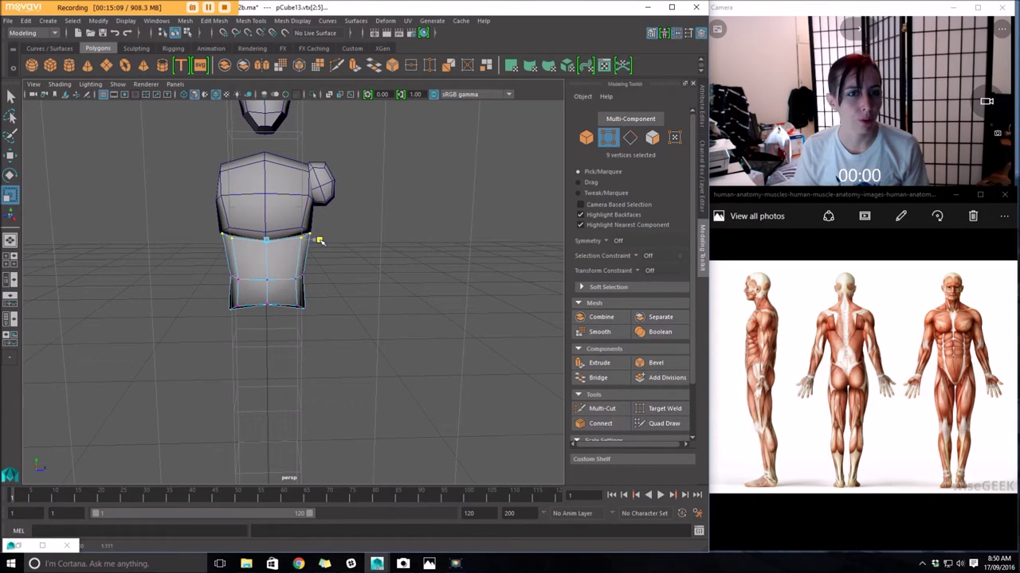
{"action": "left_click_drag", "start_coordinate": [374, 302], "coordinate": [375, 271], "text": "alt"}
{"action": "right_click_drag", "start_coordinate": [375, 271], "coordinate": [277, 273], "text": "alt"}
{"action": "left_click_drag", "start_coordinate": [278, 273], "coordinate": [289, 292], "text": "alt"}
{"action": "right_click_drag", "start_coordinate": [289, 292], "coordinate": [305, 259], "text": "alt"}
{"action": "middle_click_drag", "start_coordinate": [277, 251], "coordinate": [282, 281], "text": "alt"}
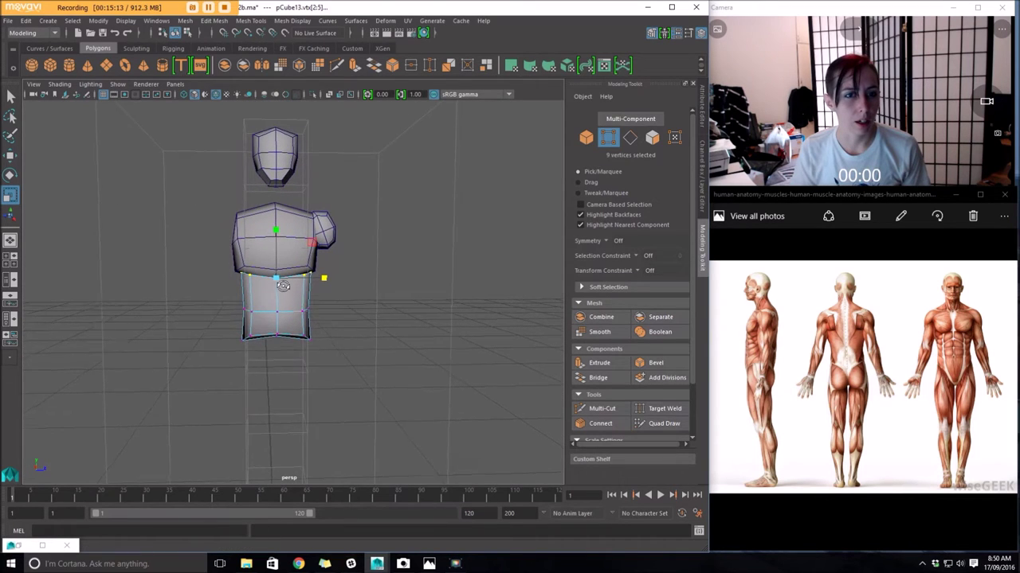
Select the whole waist block and scale down its front-to-back depth slightly
{"action": "left_click_drag", "start_coordinate": [282, 282], "coordinate": [288, 270], "text": "alt"}
{"action": "left_click", "coordinate": [300, 249]}
{"action": "right_click_drag", "start_coordinate": [304, 256], "coordinate": [254, 256]}
{"action": "left_click_drag", "start_coordinate": [337, 288], "coordinate": [210, 271]}
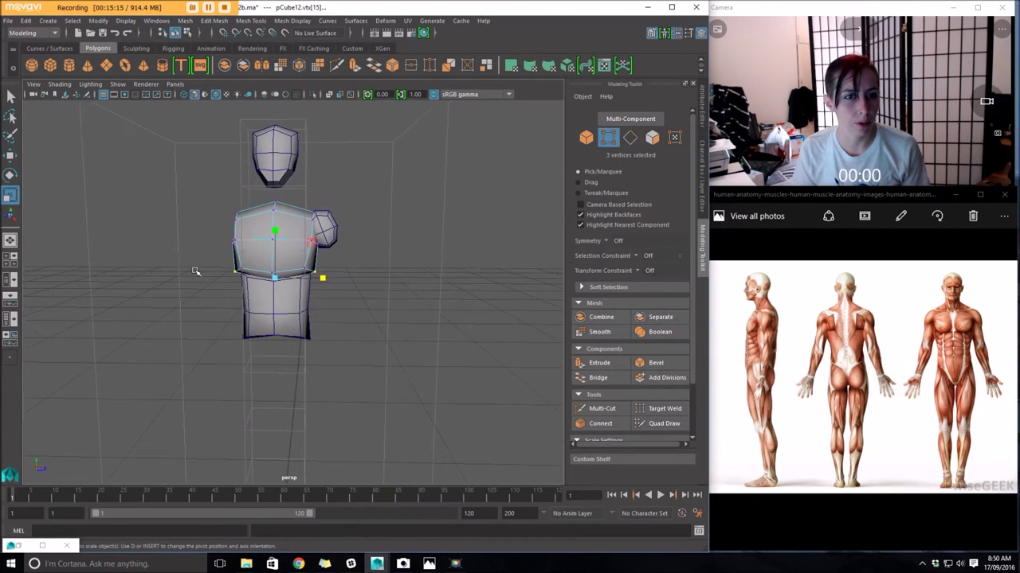
{"action": "left_click_drag", "start_coordinate": [276, 279], "coordinate": [376, 307]}
{"action": "left_click", "coordinate": [313, 322]}
{"action": "left_click_drag", "start_coordinate": [313, 323], "coordinate": [303, 338], "text": "alt"}
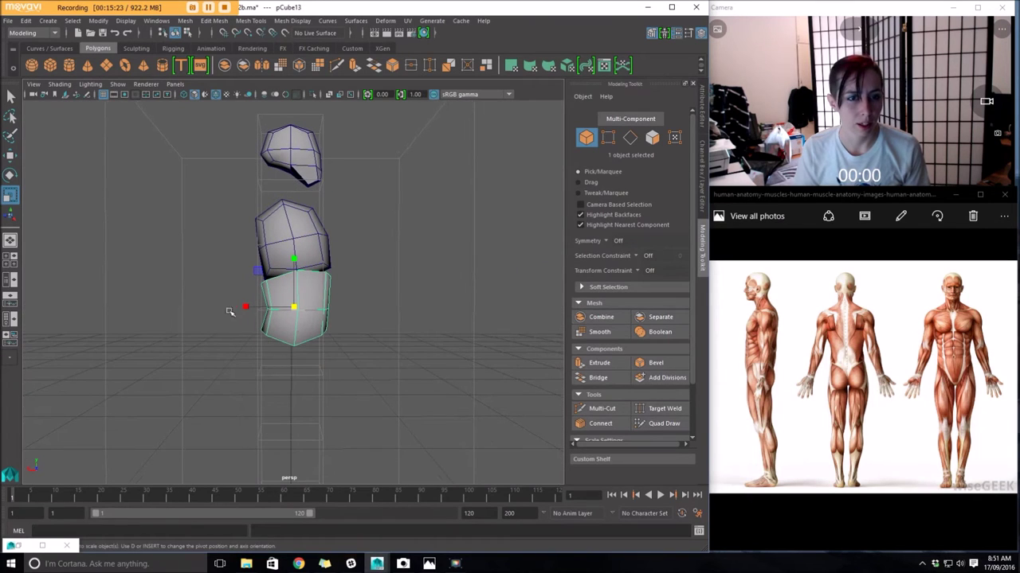
{"action": "middle_click_drag", "start_coordinate": [244, 307], "coordinate": [249, 308]}
{"action": "key", "text": "w"}
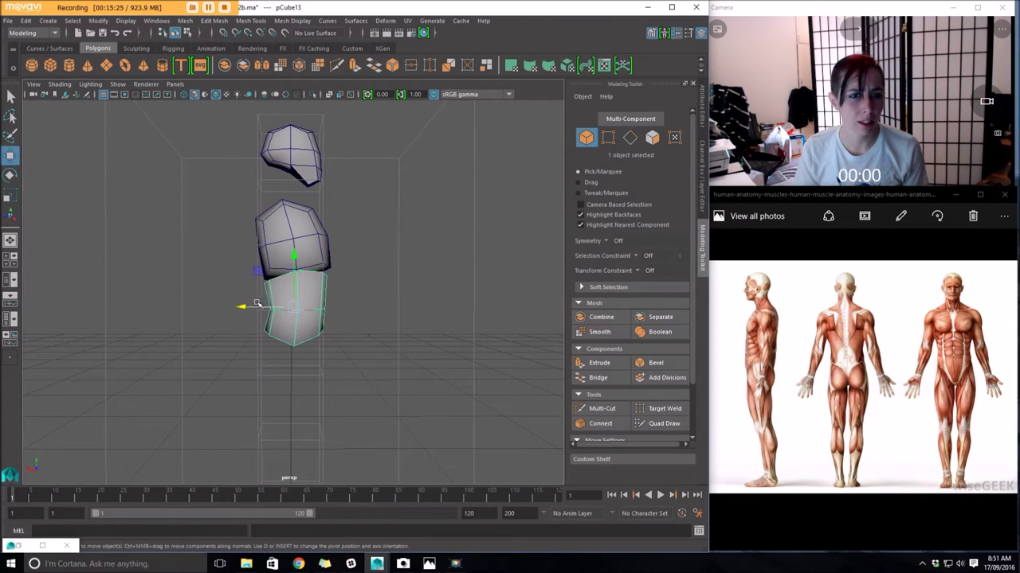
{"action": "left_click_drag", "start_coordinate": [246, 310], "coordinate": [379, 340], "text": "alt"}
{"action": "middle_click_drag", "start_coordinate": [354, 359], "coordinate": [366, 346], "text": "alt"}
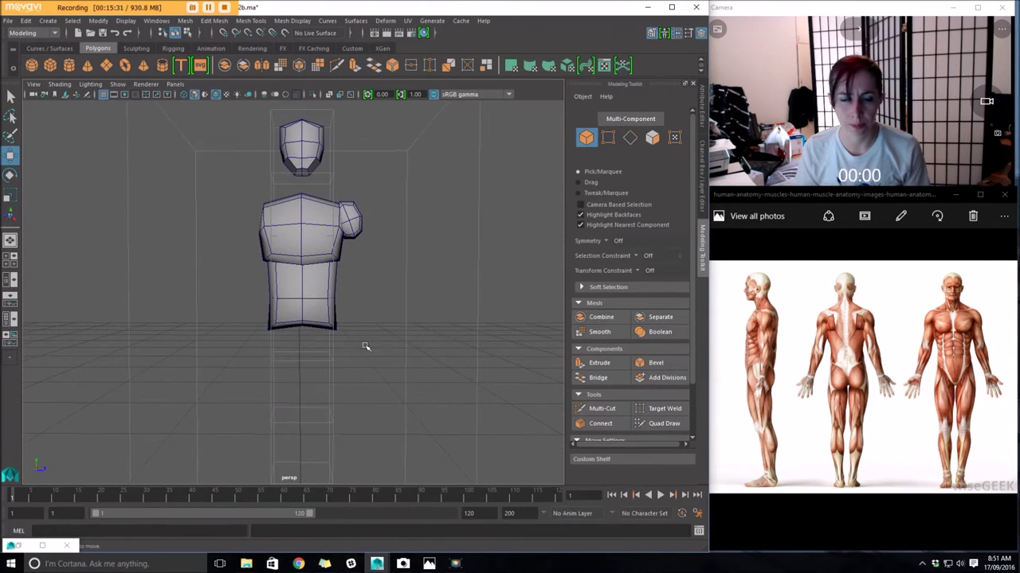
Select the eight lowest vertices of the waist block and scale them outward to widen its base
{"action": "right_click_drag", "start_coordinate": [330, 256], "coordinate": [278, 255]}
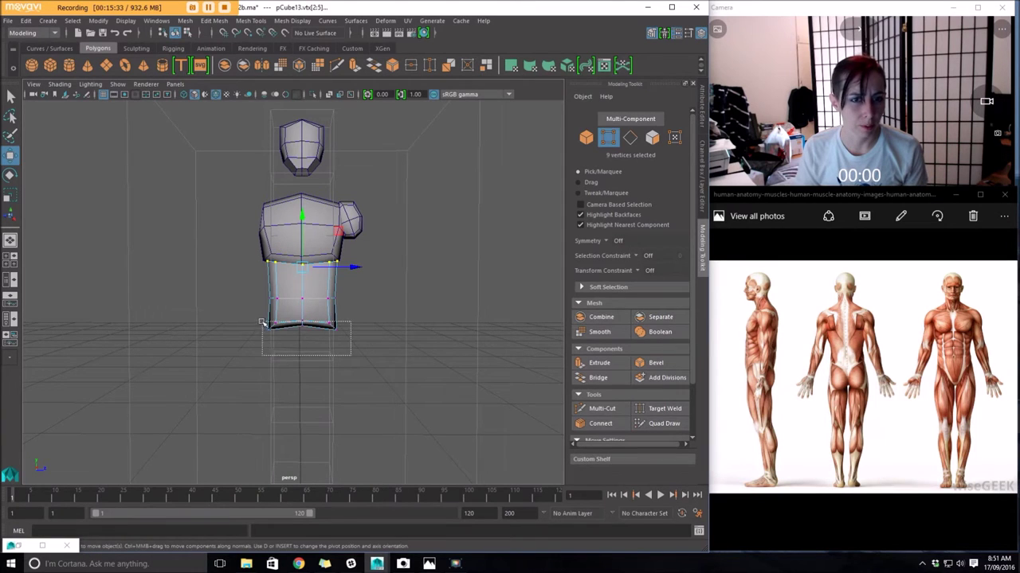
{"action": "key", "text": "r"}
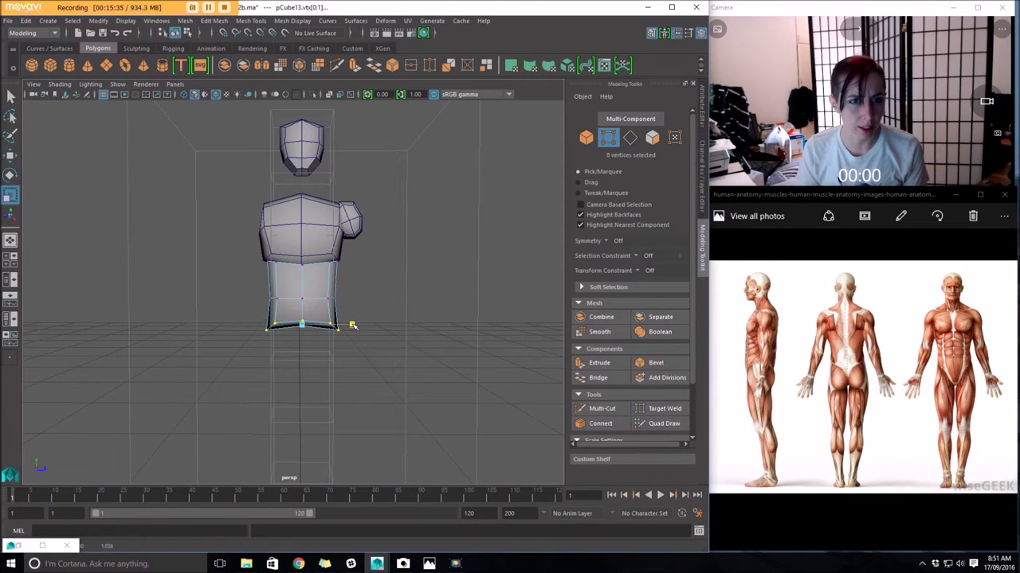
{"action": "left_click_drag", "start_coordinate": [291, 229], "coordinate": [316, 365]}
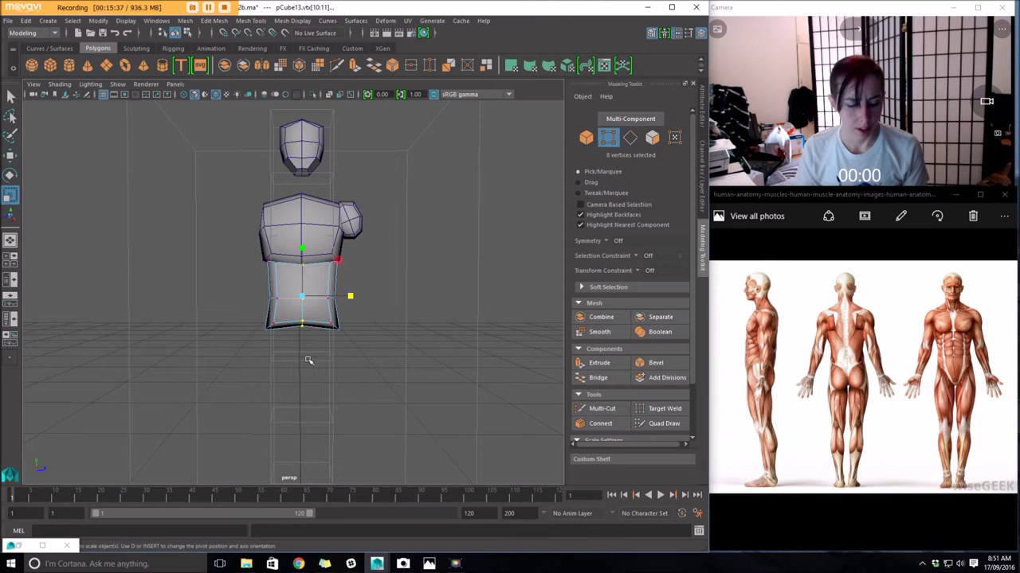
{"action": "left_click", "coordinate": [306, 248]}
{"action": "key", "text": "ctrl+z"}
Return to object mode and examine the head, torso, shoulder and waist shapes from several angles
{"action": "left_click_drag", "start_coordinate": [301, 247], "coordinate": [488, 279]}
{"action": "right_click_drag", "start_coordinate": [487, 278], "coordinate": [332, 291], "text": "alt"}
{"action": "left_click_drag", "start_coordinate": [332, 292], "coordinate": [446, 282], "text": "alt"}
{"action": "right_click_drag", "start_coordinate": [446, 282], "coordinate": [392, 285], "text": "alt"}
{"action": "left_click", "coordinate": [413, 360]}
{"action": "scroll", "coordinate": [402, 339], "scroll_direction": "up", "scroll_amount": 3}
{"action": "right_click_drag", "start_coordinate": [316, 259], "coordinate": [358, 242]}
{"action": "left_click_drag", "start_coordinate": [346, 325], "coordinate": [372, 326], "text": "alt"}
{"action": "left_click_drag", "start_coordinate": [368, 278], "coordinate": [297, 309], "text": "alt"}
{"action": "left_click_drag", "start_coordinate": [392, 331], "coordinate": [342, 348], "text": "alt"}
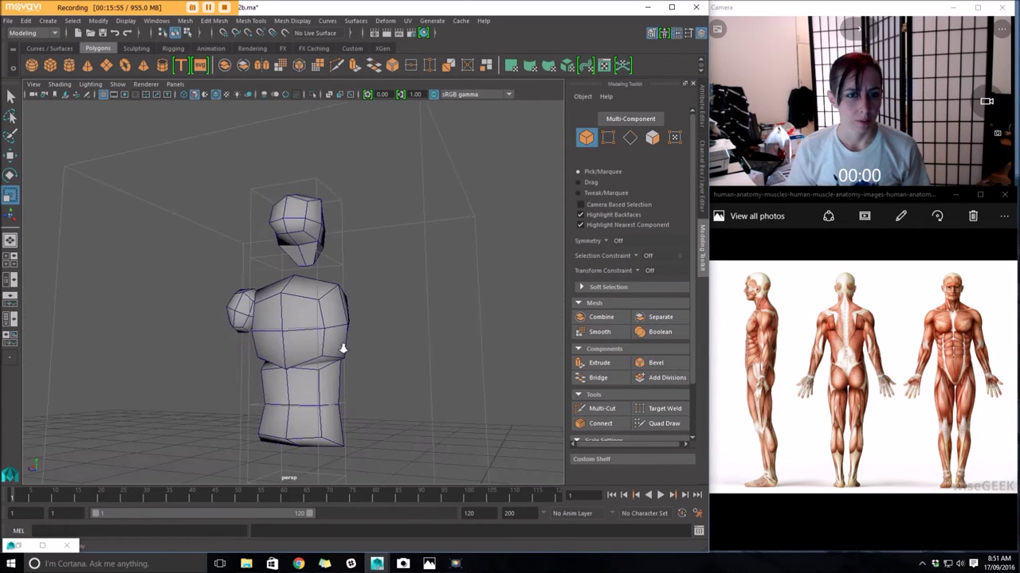
{"action": "right_click_drag", "start_coordinate": [341, 348], "coordinate": [170, 323], "text": "alt"}
{"action": "left_click_drag", "start_coordinate": [143, 284], "coordinate": [428, 356], "text": "alt"}
{"action": "left_click_drag", "start_coordinate": [193, 310], "coordinate": [377, 271], "text": "alt"}
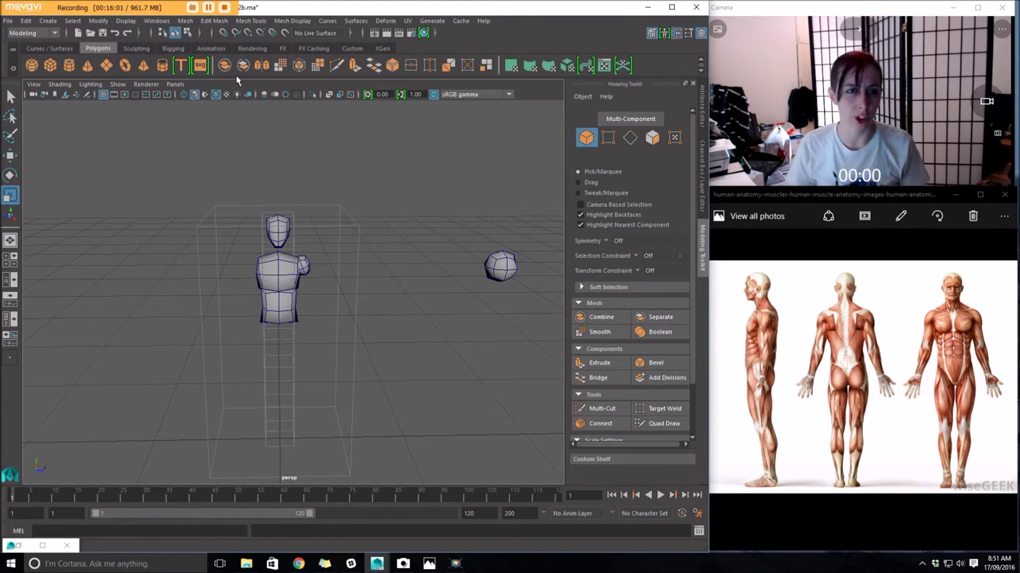
Create a polygon cube and move it sideways, clear of the figure
{"action": "left_click", "coordinate": [47, 21]}
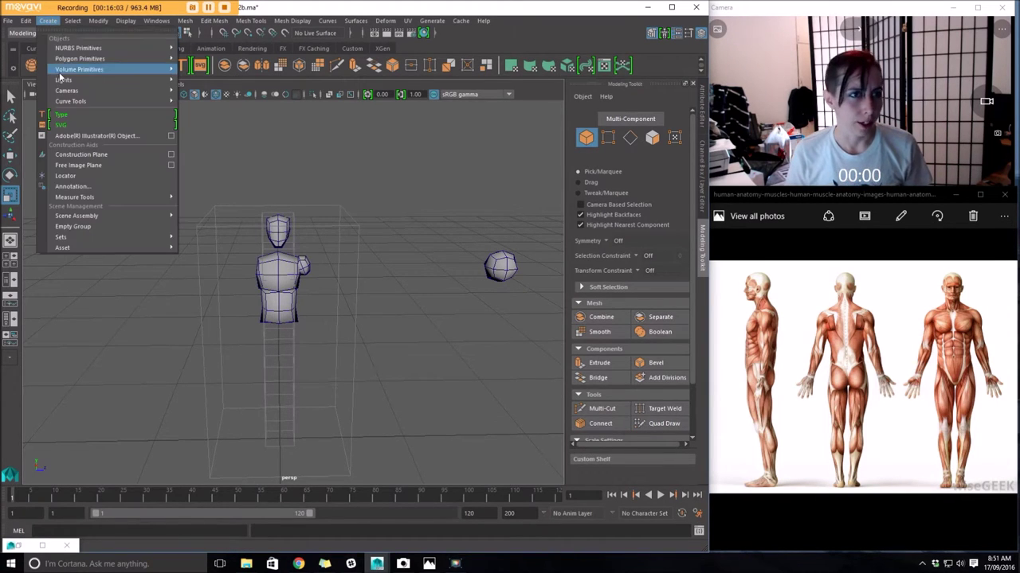
{"action": "mouse_move", "coordinate": [64, 28]}
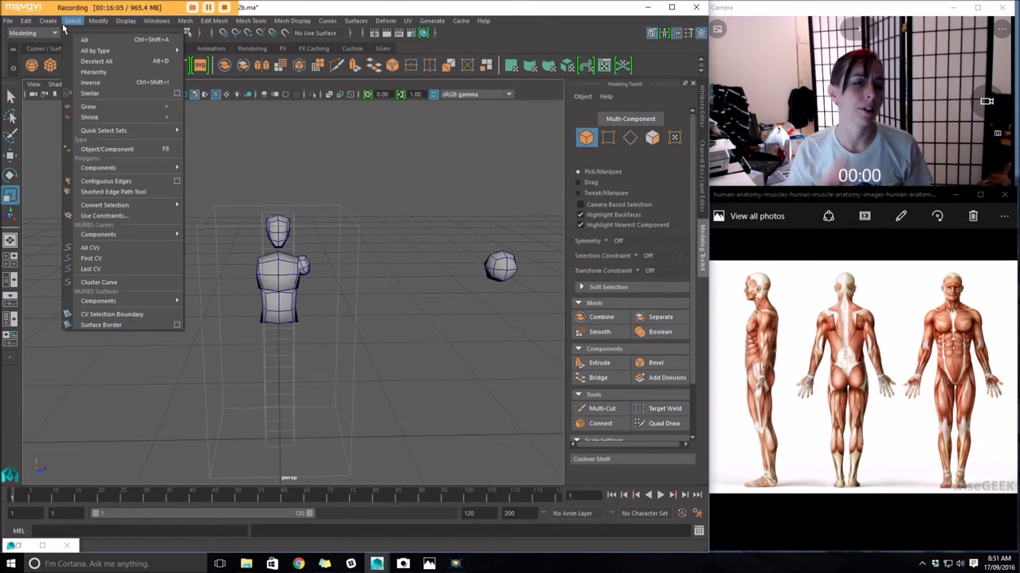
{"action": "mouse_move", "coordinate": [78, 58]}
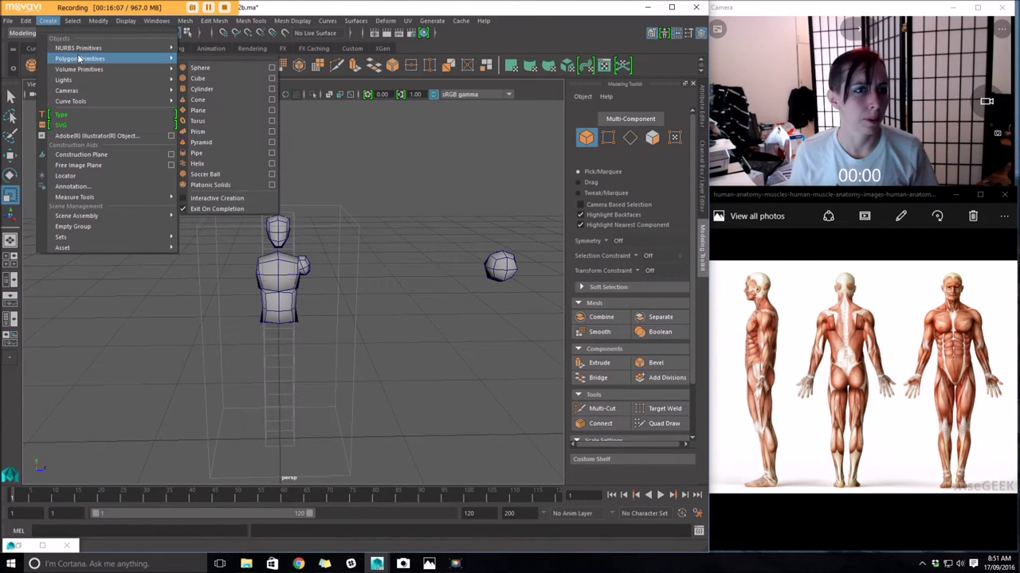
{"action": "left_click", "coordinate": [197, 78]}
{"action": "scroll", "coordinate": [382, 412], "scroll_direction": "down", "scroll_amount": 3}
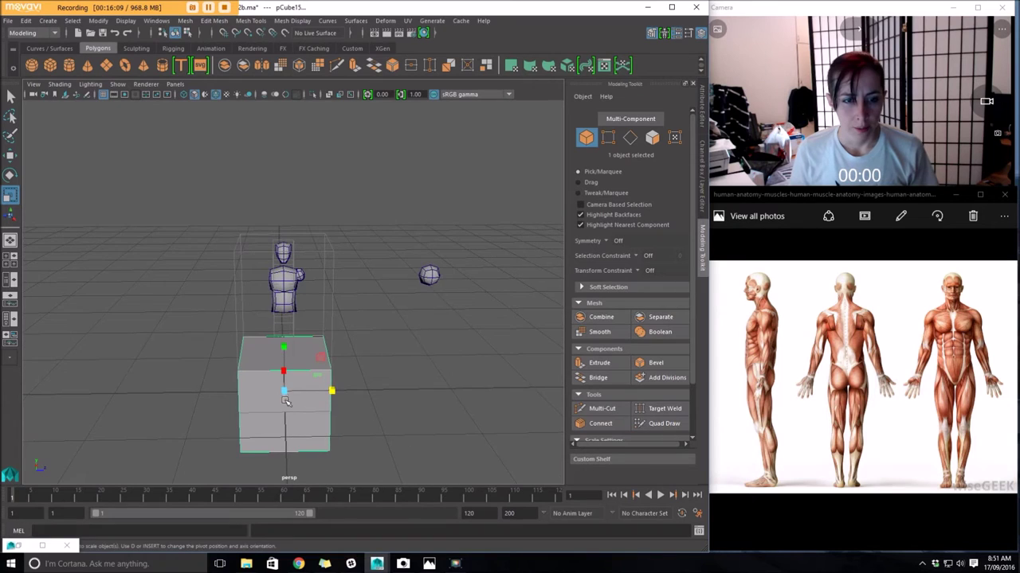
{"action": "key", "text": "w"}
{"action": "left_click_drag", "start_coordinate": [336, 392], "coordinate": [432, 398]}
{"action": "scroll", "coordinate": [433, 398], "scroll_direction": "up", "scroll_amount": 3}
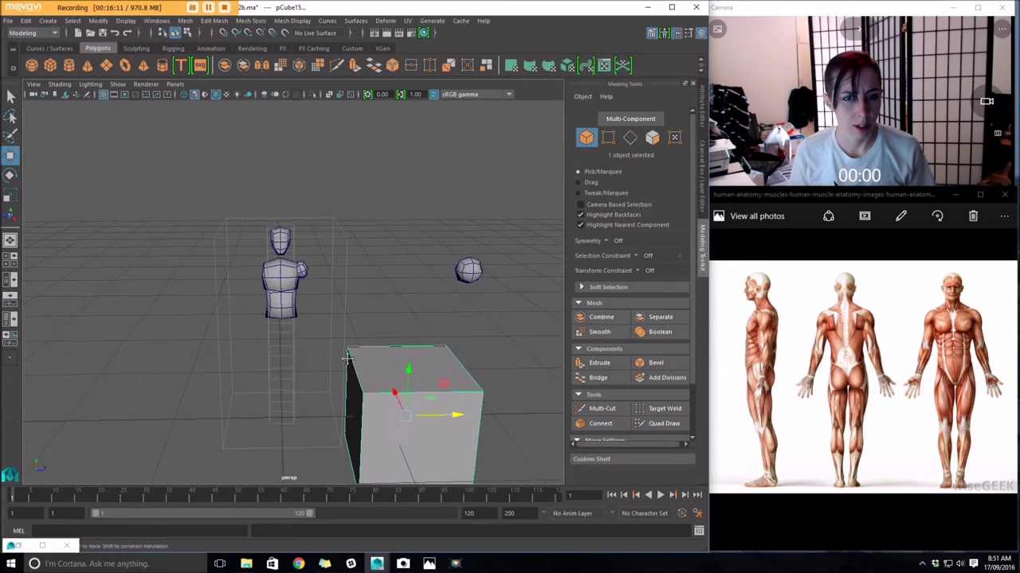
Raise the new cube, scale it down to a narrow neck block and place it between head and torso
{"action": "middle_click_drag", "start_coordinate": [433, 399], "coordinate": [377, 335], "text": "alt"}
{"action": "left_click_drag", "start_coordinate": [356, 307], "coordinate": [353, 228]}
{"action": "key", "text": "r"}
{"action": "left_click_drag", "start_coordinate": [365, 276], "coordinate": [276, 276]}
{"action": "left_click_drag", "start_coordinate": [361, 229], "coordinate": [291, 3]}
{"action": "key", "text": "w"}
{"action": "left_click_drag", "start_coordinate": [363, 232], "coordinate": [363, 114]}
{"action": "left_click_drag", "start_coordinate": [346, 148], "coordinate": [226, 142]}
{"action": "key", "text": "r"}
{"action": "key", "text": "w"}
Shift the neck block back under the rear of the skull and adjust its height
{"action": "key", "text": "f"}
{"action": "left_click_drag", "start_coordinate": [346, 235], "coordinate": [223, 216], "text": "alt"}
{"action": "right_click_drag", "start_coordinate": [223, 217], "coordinate": [112, 193], "text": "alt"}
{"action": "left_click_drag", "start_coordinate": [111, 193], "coordinate": [275, 202], "text": "alt"}
{"action": "right_click_drag", "start_coordinate": [275, 202], "coordinate": [457, 275], "text": "alt"}
{"action": "key", "text": "r"}
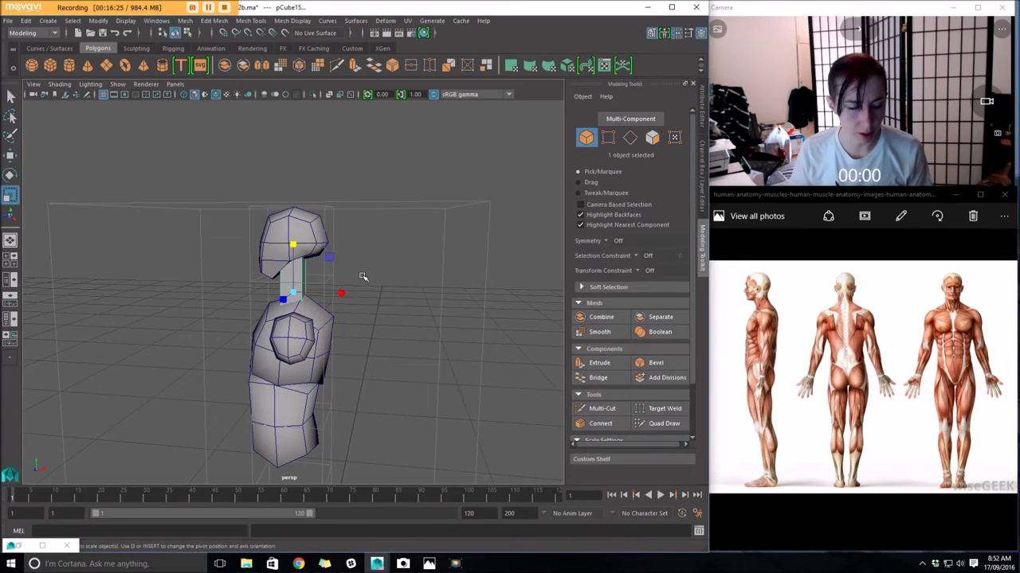
{"action": "left_click_drag", "start_coordinate": [341, 293], "coordinate": [363, 296]}
{"action": "key", "text": "w"}
{"action": "left_click_drag", "start_coordinate": [315, 241], "coordinate": [314, 235]}
Tilt the neck block forward and position it to link the back of the skull with the upper back
{"action": "key", "text": "e"}
{"action": "key", "text": "w"}
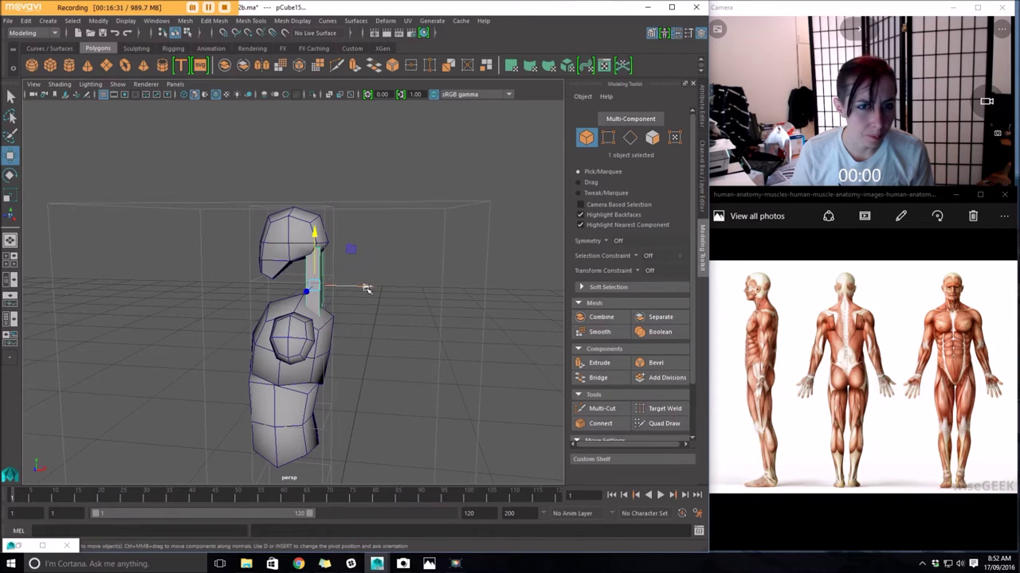
{"action": "left_click_drag", "start_coordinate": [368, 288], "coordinate": [364, 289]}
{"action": "key", "text": "e"}
{"action": "left_click_drag", "start_coordinate": [342, 252], "coordinate": [338, 250]}
{"action": "key", "text": "w"}
{"action": "left_click_drag", "start_coordinate": [358, 286], "coordinate": [366, 284]}
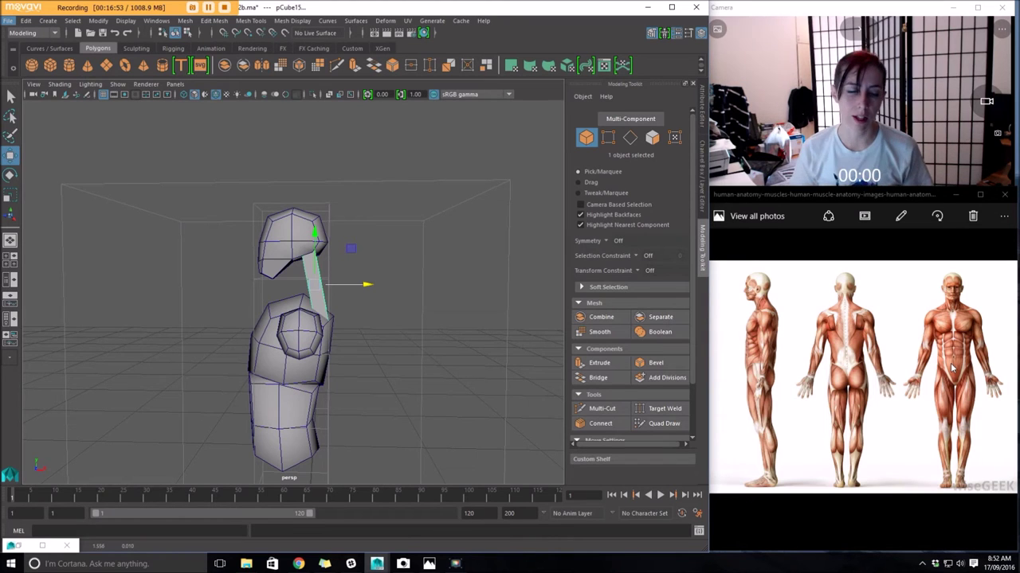
Select the four lower vertices of the neck block and scale them to widen its base
{"action": "left_click_drag", "start_coordinate": [375, 268], "coordinate": [255, 287], "text": "alt"}
{"action": "scroll", "coordinate": [326, 280], "scroll_direction": "up", "scroll_amount": 2}
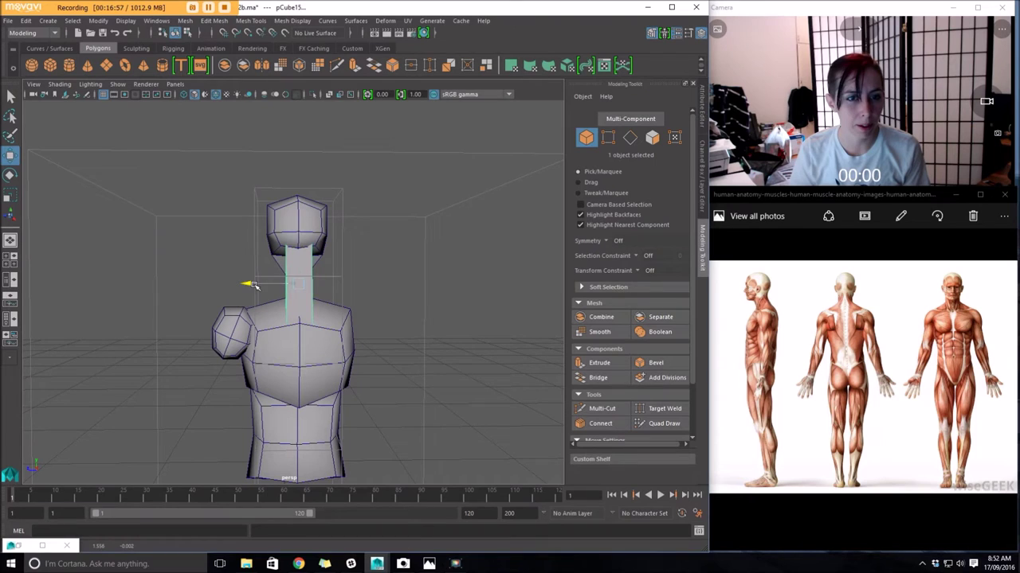
{"action": "right_click_drag", "start_coordinate": [296, 308], "coordinate": [258, 267]}
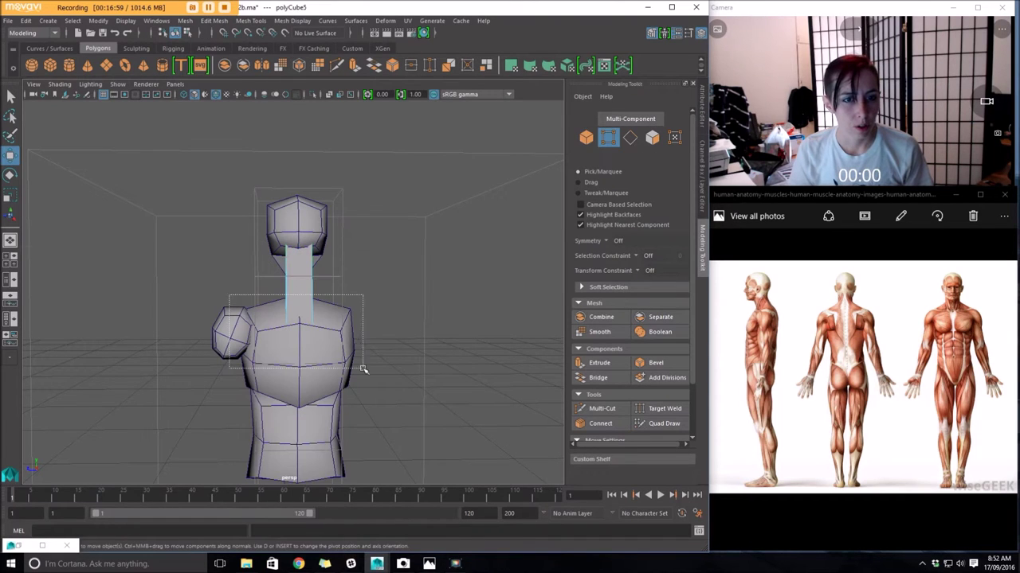
{"action": "key", "text": "r"}
{"action": "left_click_drag", "start_coordinate": [251, 328], "coordinate": [251, 328]}
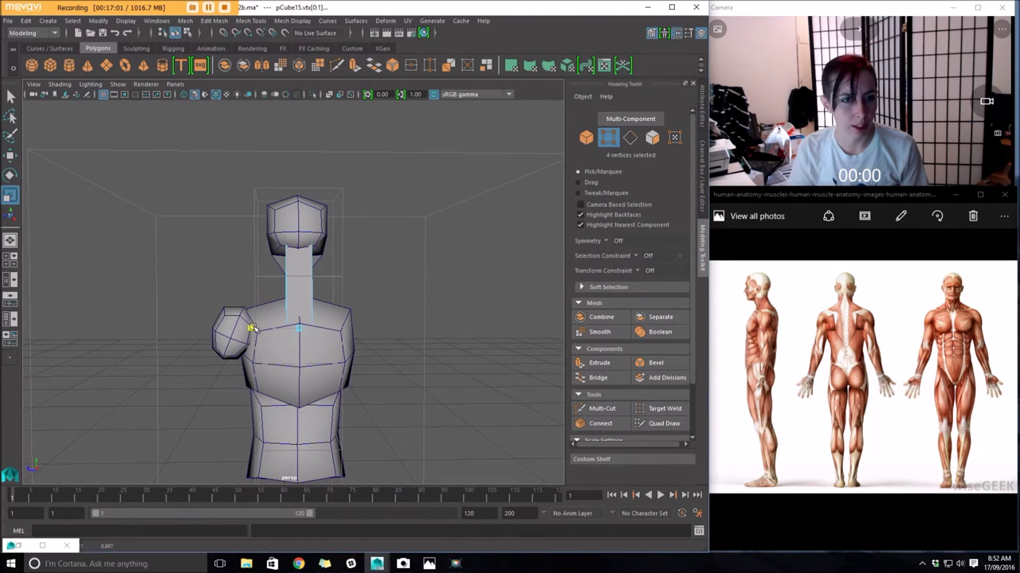
Return to object mode and move the neck block slightly forward
{"action": "left_click_drag", "start_coordinate": [183, 326], "coordinate": [313, 289], "text": "alt"}
{"action": "right_click_drag", "start_coordinate": [315, 264], "coordinate": [360, 242]}
{"action": "left_click", "coordinate": [315, 293]}
{"action": "left_click_drag", "start_coordinate": [315, 296], "coordinate": [301, 326], "text": "alt"}
{"action": "key", "text": "w"}
{"action": "left_click_drag", "start_coordinate": [375, 282], "coordinate": [368, 282]}
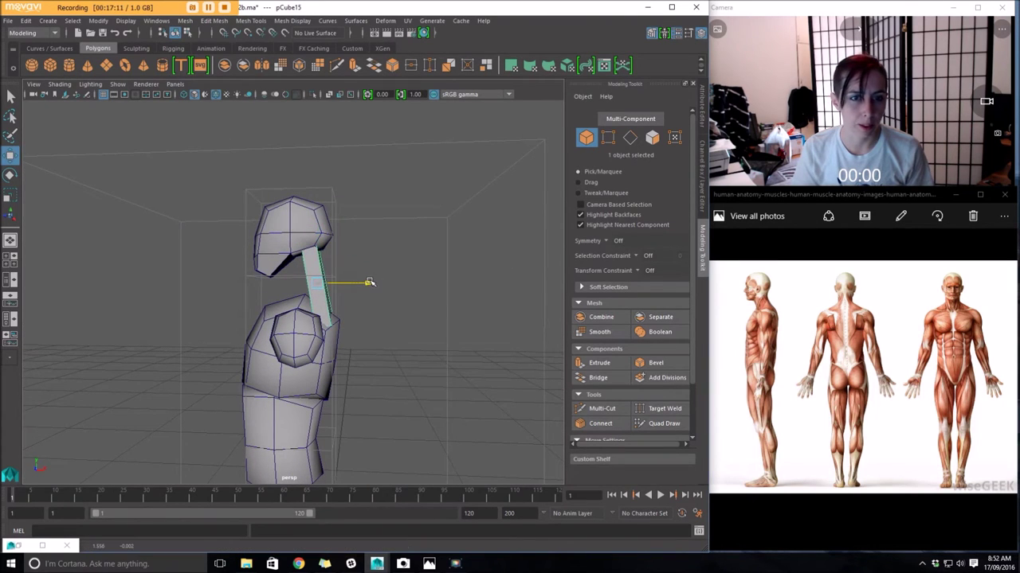
Fine-tune the neck block's tilt and front-to-back position between the skull and upper back
{"action": "key", "text": "e"}
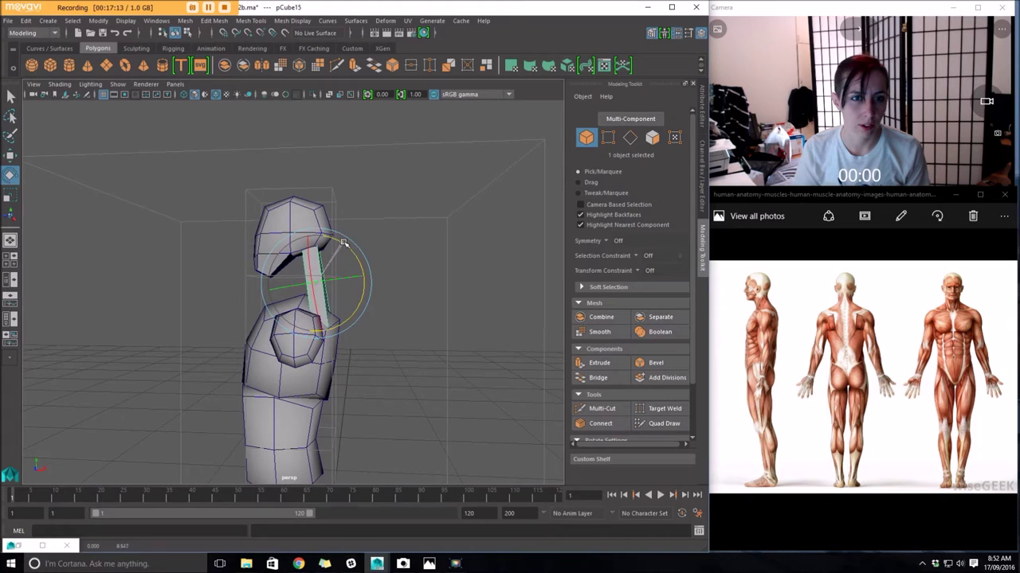
{"action": "left_click_drag", "start_coordinate": [344, 244], "coordinate": [358, 280], "text": "alt"}
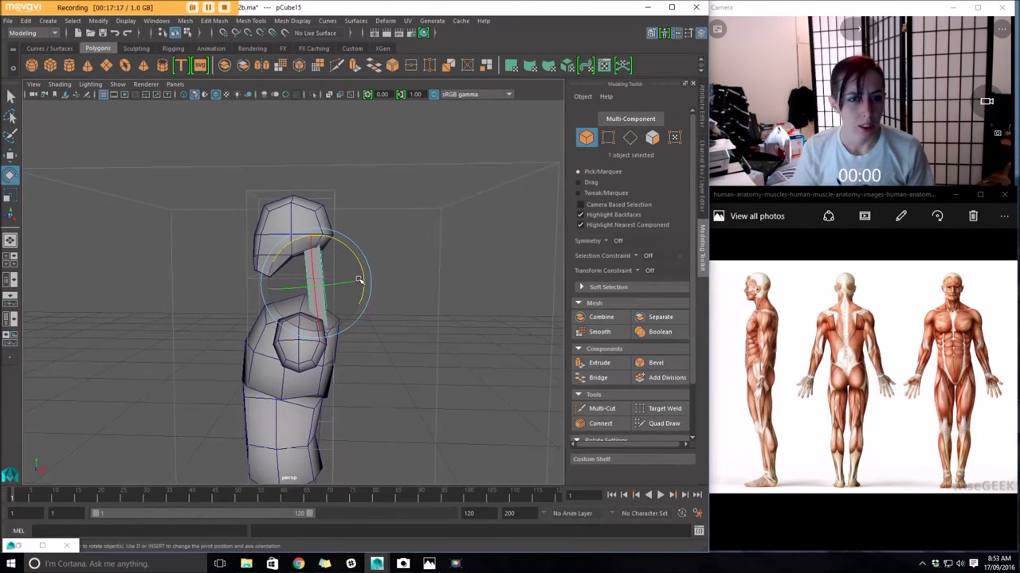
{"action": "key", "text": "w"}
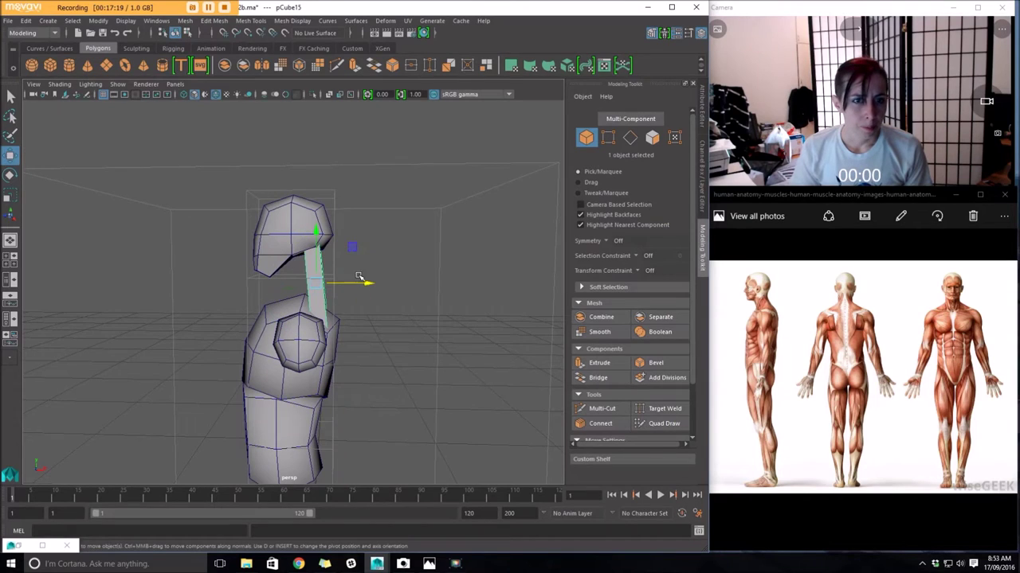
{"action": "key", "text": "e"}
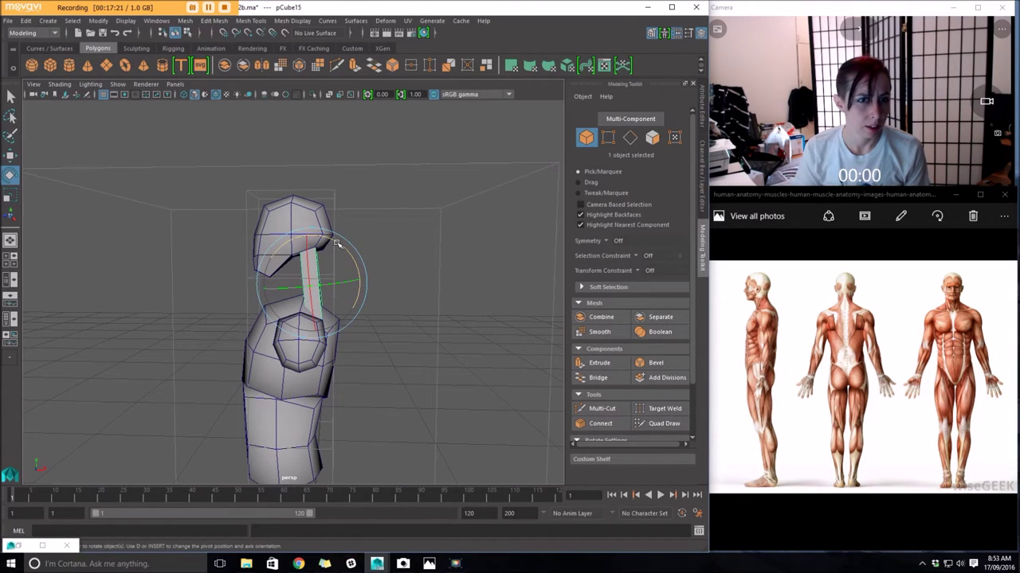
{"action": "left_click_drag", "start_coordinate": [336, 244], "coordinate": [334, 241]}
{"action": "left_click", "coordinate": [416, 259]}
{"action": "left_click", "coordinate": [329, 301]}
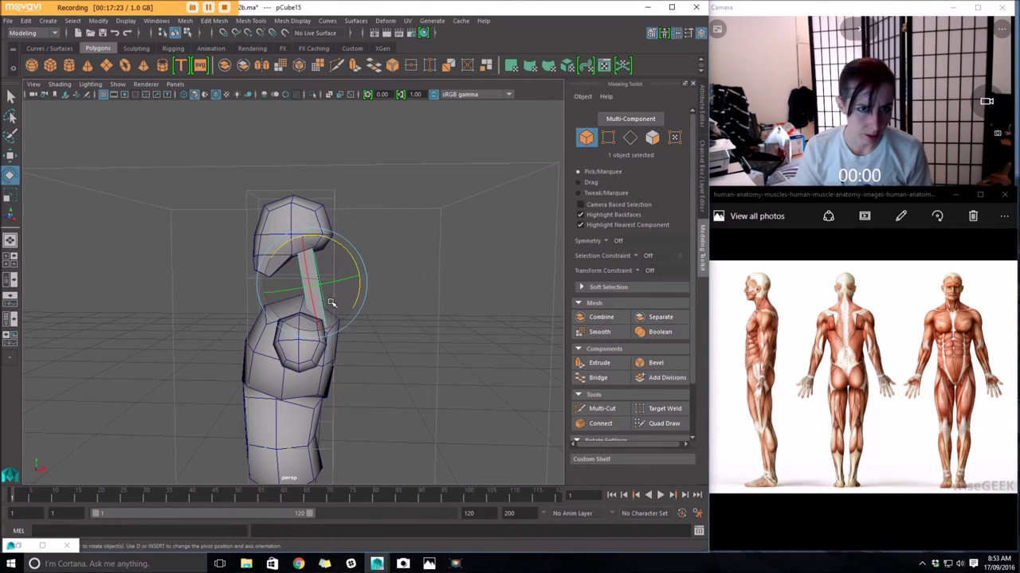
Duplicate the neck block and move the copy forward to form the front of the neck
{"action": "key", "text": "ctrl+d"}
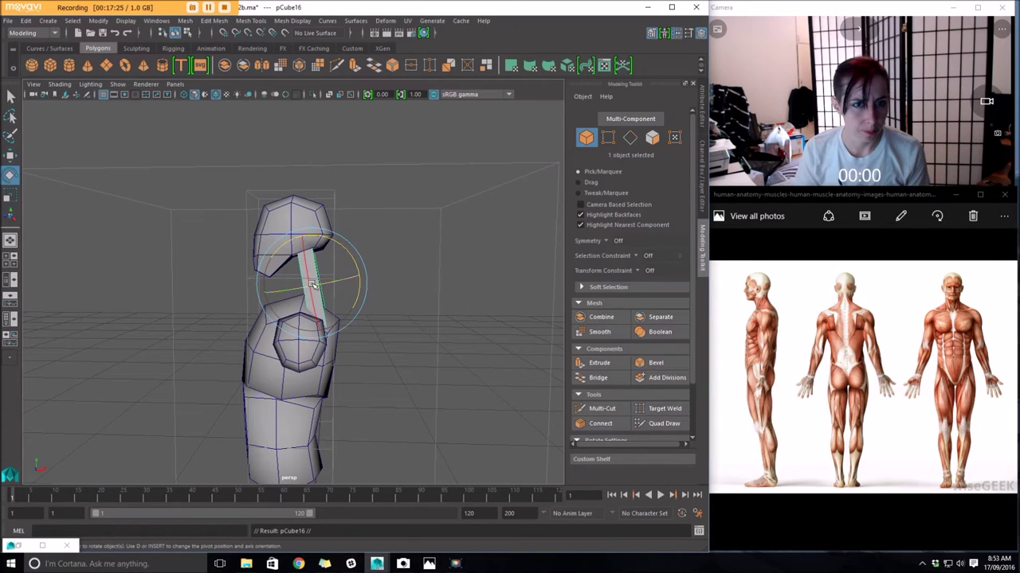
{"action": "key", "text": "w"}
{"action": "left_click_drag", "start_coordinate": [362, 284], "coordinate": [340, 285]}
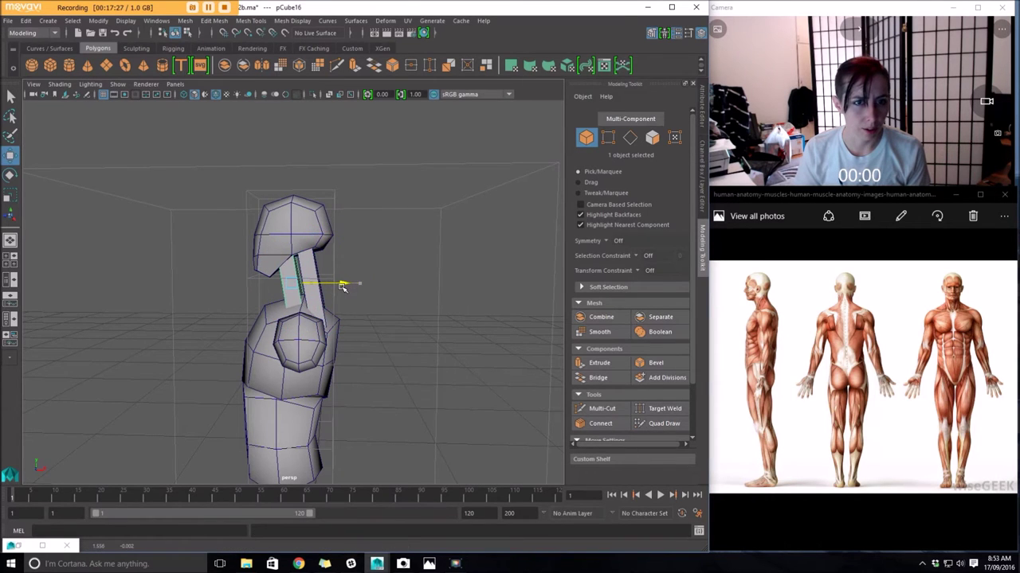
Select the four upper vertices of the front neck block and scale them across the block's width
{"action": "left_click_drag", "start_coordinate": [293, 294], "coordinate": [411, 293], "text": "alt"}
{"action": "right_click_drag", "start_coordinate": [280, 290], "coordinate": [235, 262]}
{"action": "left_click_drag", "start_coordinate": [252, 245], "coordinate": [338, 278]}
{"action": "key", "text": "ctrl+z"}
{"action": "right_click_drag", "start_coordinate": [299, 256], "coordinate": [233, 254]}
{"action": "left_click_drag", "start_coordinate": [203, 231], "coordinate": [350, 273]}
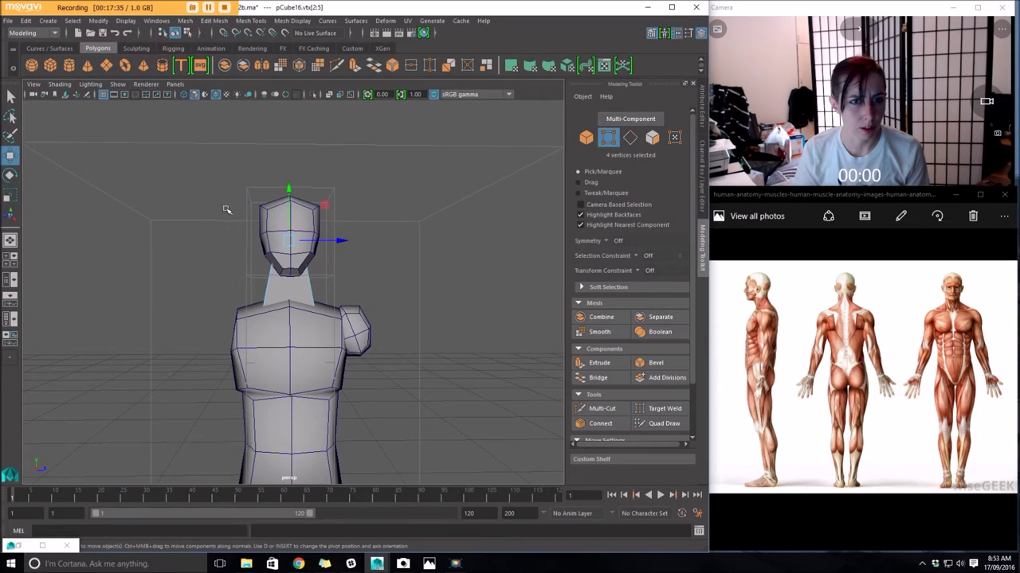
{"action": "key", "text": "r"}
{"action": "left_click_drag", "start_coordinate": [339, 240], "coordinate": [340, 243]}
Taper the front neck block by narrowing its lower four vertices and widening its upper four
{"action": "left_click_drag", "start_coordinate": [212, 299], "coordinate": [382, 371]}
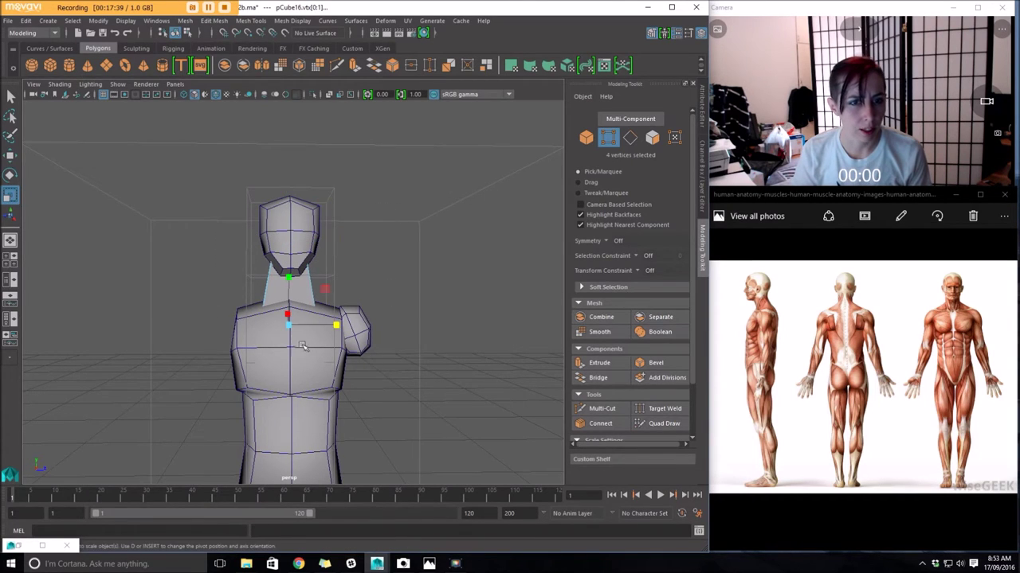
{"action": "mouse_move", "coordinate": [336, 325]}
{"action": "left_mouse_down"}
{"action": "mouse_move", "coordinate": [304, 327]}
{"action": "mouse_move", "coordinate": [323, 310]}
{"action": "left_mouse_up"}
{"action": "left_click_drag", "start_coordinate": [230, 214], "coordinate": [347, 276]}
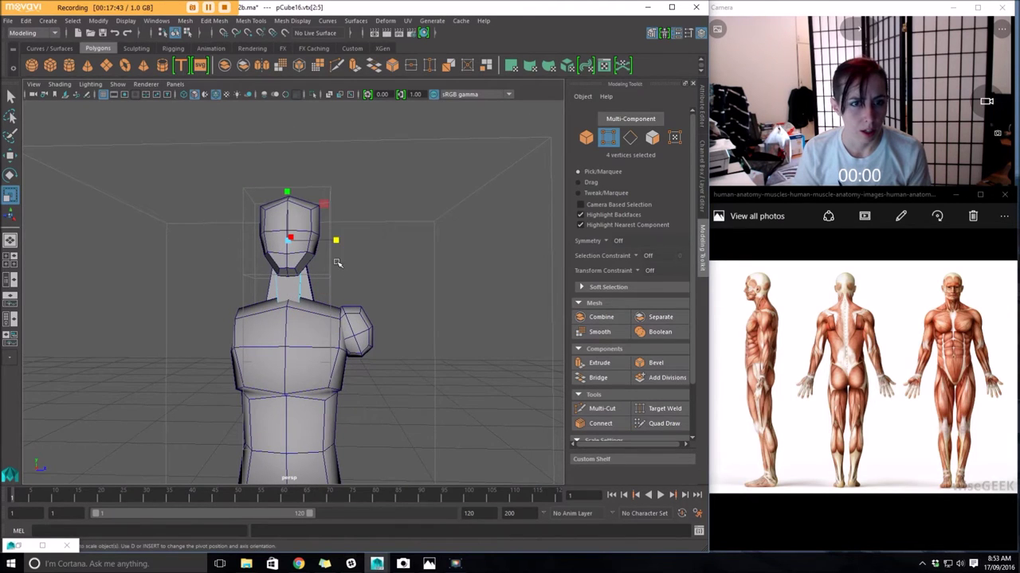
{"action": "left_click_drag", "start_coordinate": [334, 238], "coordinate": [348, 240]}
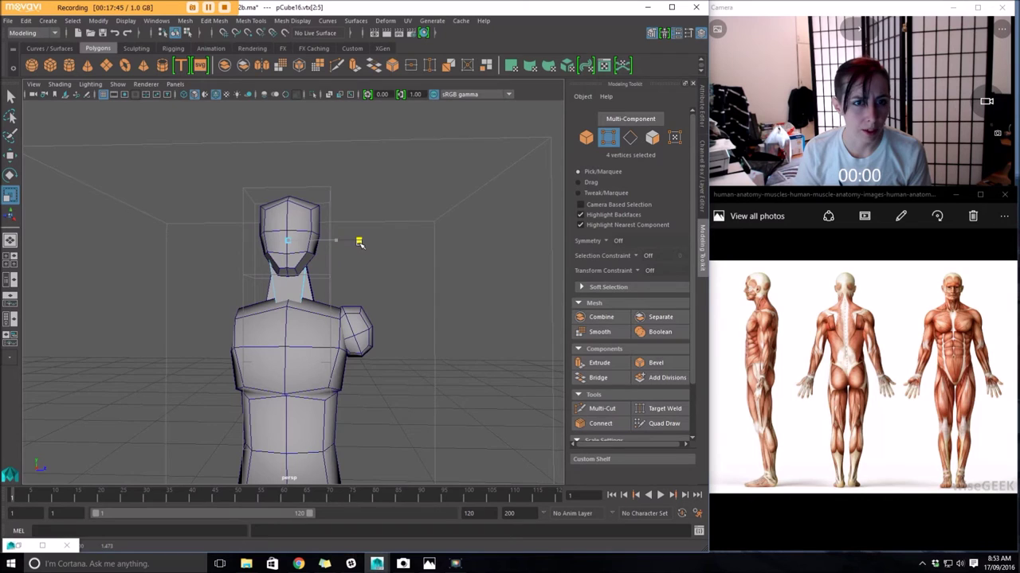
Return to object mode, tilt the front neck block slightly and adjust its front-to-back position against the rear block
{"action": "left_click_drag", "start_coordinate": [272, 309], "coordinate": [346, 296], "text": "alt"}
{"action": "right_click_drag", "start_coordinate": [292, 257], "coordinate": [292, 287]}
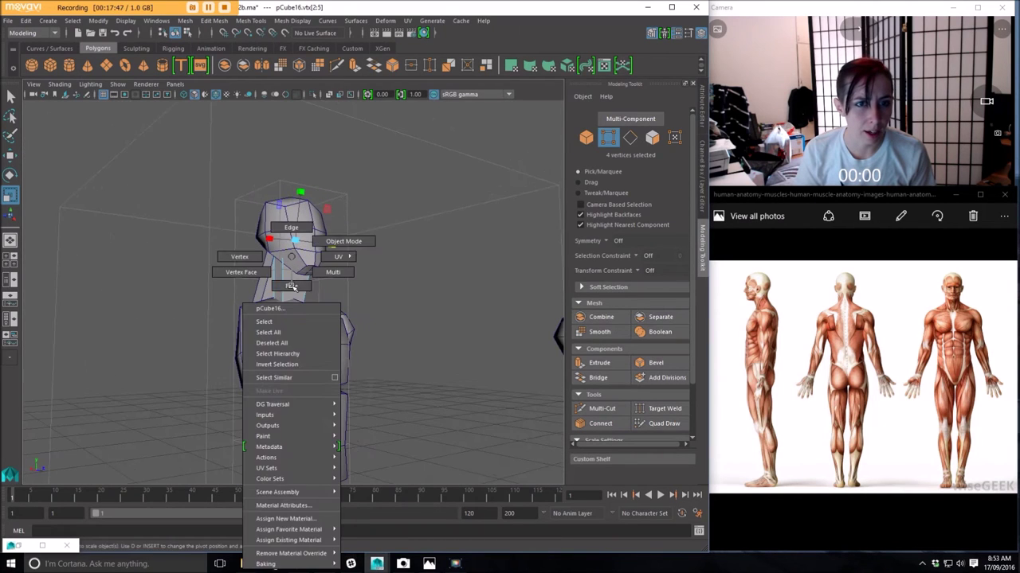
{"action": "right_click_drag", "start_coordinate": [344, 232], "coordinate": [344, 233]}
{"action": "left_click_drag", "start_coordinate": [322, 275], "coordinate": [382, 299], "text": "alt"}
{"action": "key", "text": "w"}
{"action": "left_click", "coordinate": [243, 283]}
{"action": "left_click_drag", "start_coordinate": [239, 284], "coordinate": [196, 259], "text": "alt"}
{"action": "key", "text": "e"}
{"action": "left_click_drag", "start_coordinate": [317, 241], "coordinate": [320, 245]}
{"action": "key", "text": "w"}
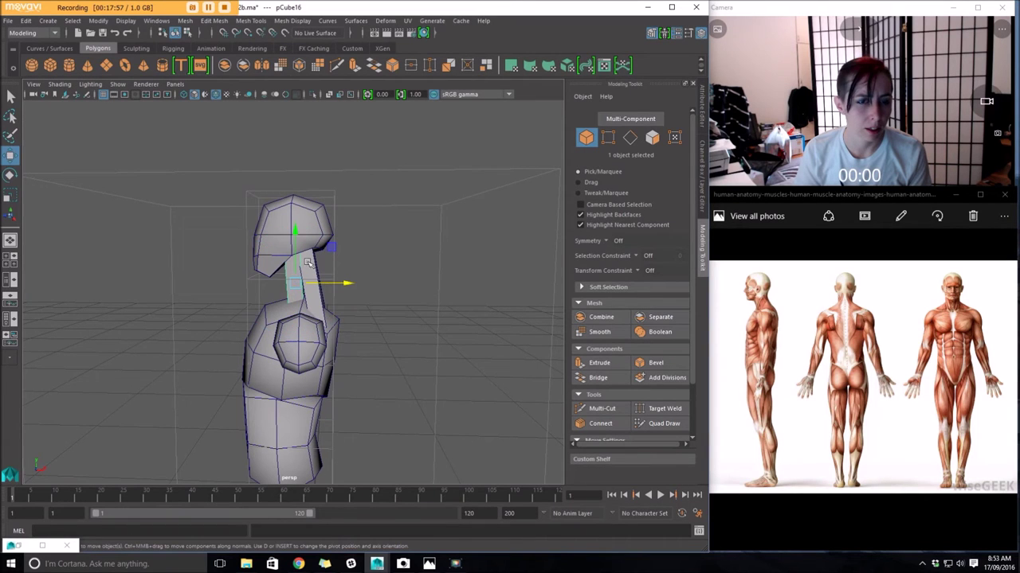
{"action": "left_click_drag", "start_coordinate": [355, 283], "coordinate": [313, 270]}
{"action": "right_click_drag", "start_coordinate": [316, 258], "coordinate": [351, 233]}
{"action": "left_click", "coordinate": [312, 268]}
{"action": "left_click_drag", "start_coordinate": [311, 271], "coordinate": [263, 275], "text": "alt"}
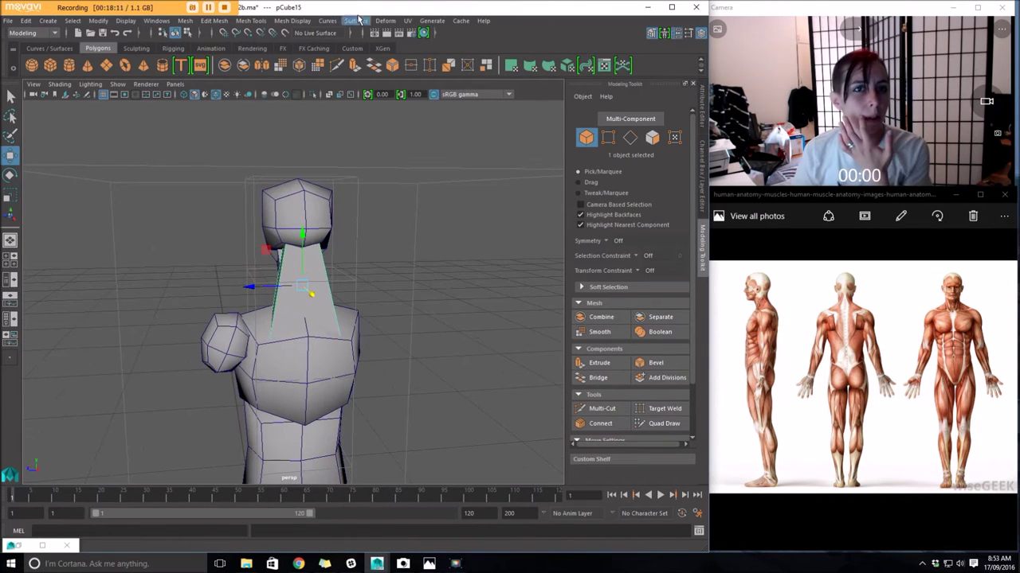
{"action": "left_click", "coordinate": [356, 21]}
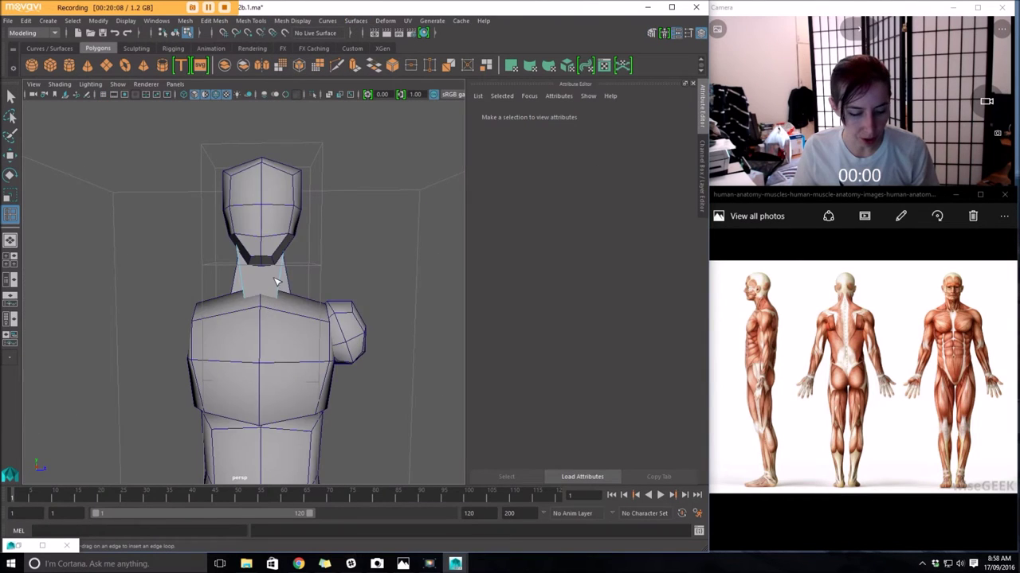
Insert a lengthwise edge loop down the middle of the front neck block
{"action": "key", "text": "4"}
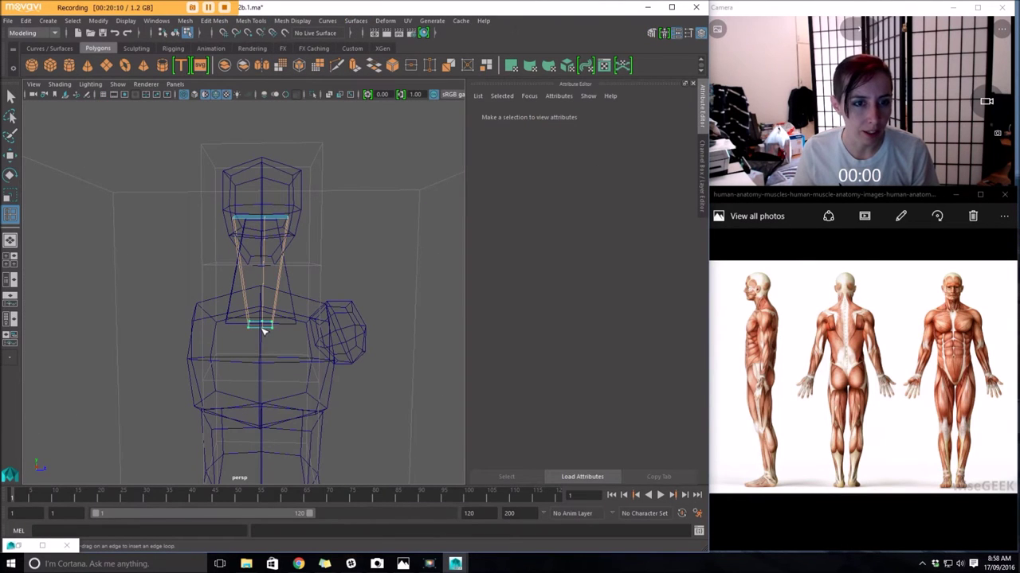
{"action": "left_click", "coordinate": [260, 332]}
{"action": "key", "text": "ctrl+z"}
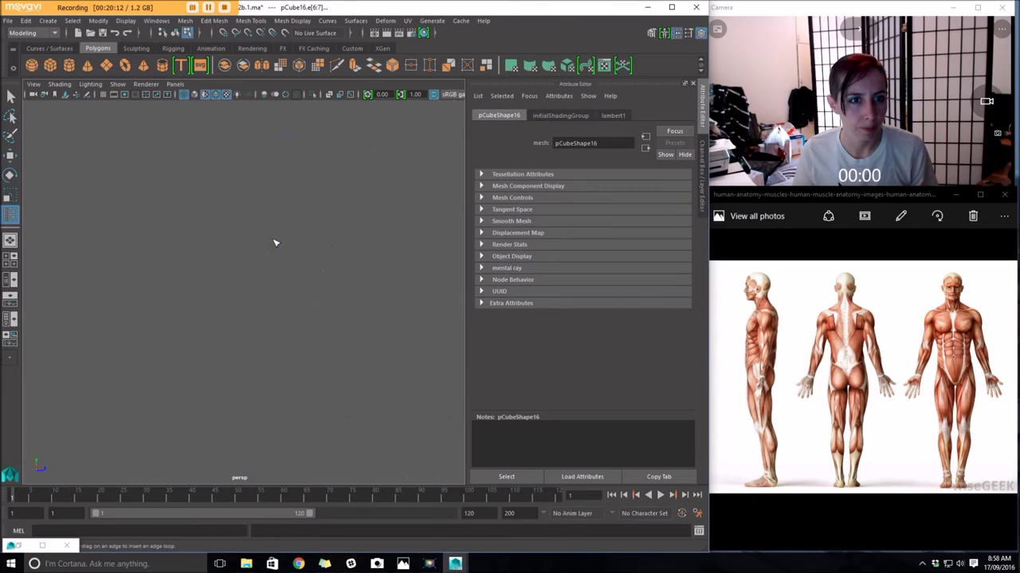
{"action": "left_click", "coordinate": [261, 222]}
{"action": "left_click_drag", "start_coordinate": [263, 223], "coordinate": [328, 226], "text": "alt"}
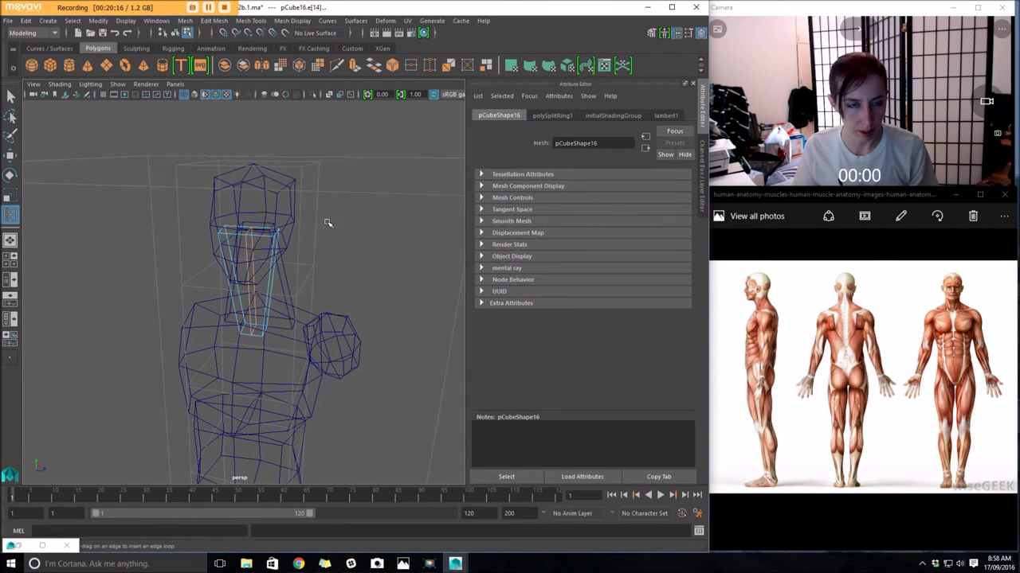
Scale the front neck block's centre edge loop in depth so its front and back bulge outward
{"action": "key", "text": "r"}
{"action": "key", "text": "5"}
{"action": "scroll", "coordinate": [285, 319], "scroll_direction": "up", "scroll_amount": 3}
{"action": "mouse_move", "coordinate": [286, 319]}
{"action": "left_mouse_down", "text": "alt"}
{"action": "mouse_move", "coordinate": [218, 308]}
{"action": "mouse_move", "coordinate": [243, 257]}
{"action": "mouse_move", "coordinate": [303, 271]}
{"action": "mouse_move", "coordinate": [462, 270]}
{"action": "mouse_move", "coordinate": [227, 255]}
{"action": "mouse_move", "coordinate": [242, 268]}
{"action": "mouse_move", "coordinate": [249, 255]}
{"action": "mouse_move", "coordinate": [225, 223]}
{"action": "mouse_move", "coordinate": [204, 279]}
{"action": "left_mouse_up", "text": "alt"}
{"action": "left_click", "coordinate": [242, 254]}
{"action": "key", "text": "ctrl+z"}
Select the rear neck block in object mode and insert a lengthwise edge loop down its middle
{"action": "left_click", "coordinate": [225, 236]}
{"action": "right_click_drag", "start_coordinate": [223, 256], "coordinate": [271, 237]}
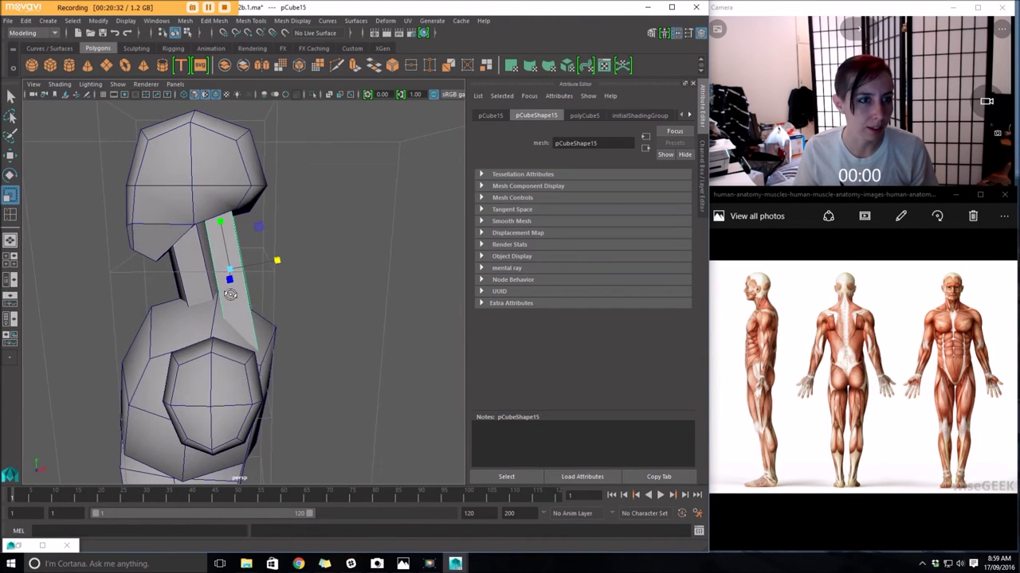
{"action": "left_click_drag", "start_coordinate": [212, 280], "coordinate": [183, 276], "text": "alt"}
{"action": "left_click", "coordinate": [11, 215]}
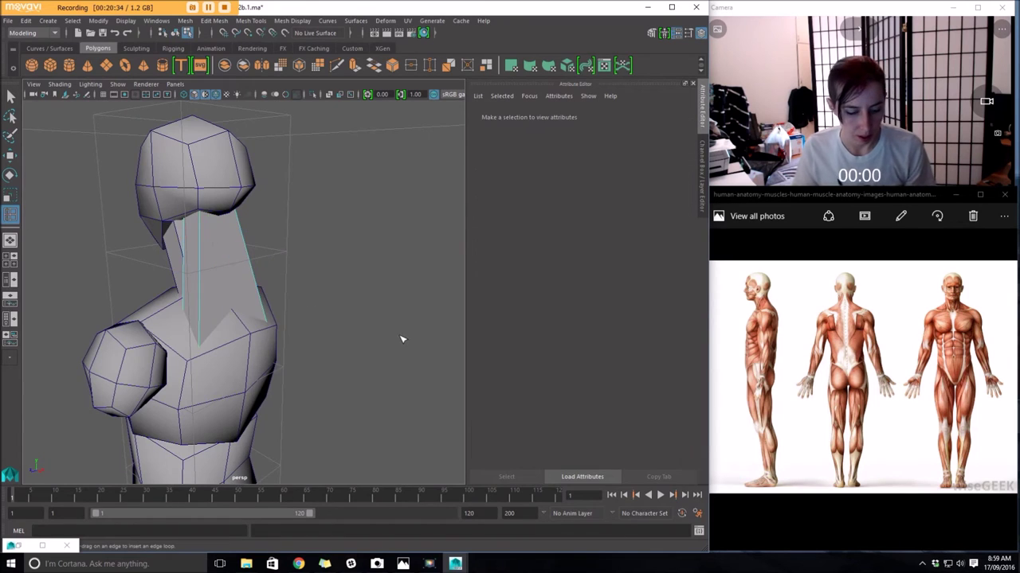
{"action": "key", "text": "4"}
{"action": "mouse_move", "coordinate": [319, 390]}
{"action": "left_mouse_down", "text": "alt"}
{"action": "mouse_move", "coordinate": [178, 312]}
{"action": "mouse_move", "coordinate": [233, 333]}
{"action": "mouse_move", "coordinate": [186, 345]}
{"action": "mouse_move", "coordinate": [212, 346]}
{"action": "mouse_move", "coordinate": [225, 332]}
{"action": "left_mouse_up", "text": "alt"}
{"action": "left_click", "coordinate": [231, 335]}
{"action": "left_click", "coordinate": [223, 331]}
Select the rear neck block's centre vertices, scale them in depth to round the block, and return to object mode
{"action": "key", "text": "5"}
{"action": "key", "text": "w"}
{"action": "mouse_move", "coordinate": [255, 409]}
{"action": "left_mouse_down", "text": "alt"}
{"action": "mouse_move", "coordinate": [330, 364]}
{"action": "mouse_move", "coordinate": [274, 311]}
{"action": "mouse_move", "coordinate": [326, 321]}
{"action": "mouse_move", "coordinate": [219, 325]}
{"action": "left_mouse_up", "text": "alt"}
{"action": "right_click", "coordinate": [227, 259]}
{"action": "key", "text": "r"}
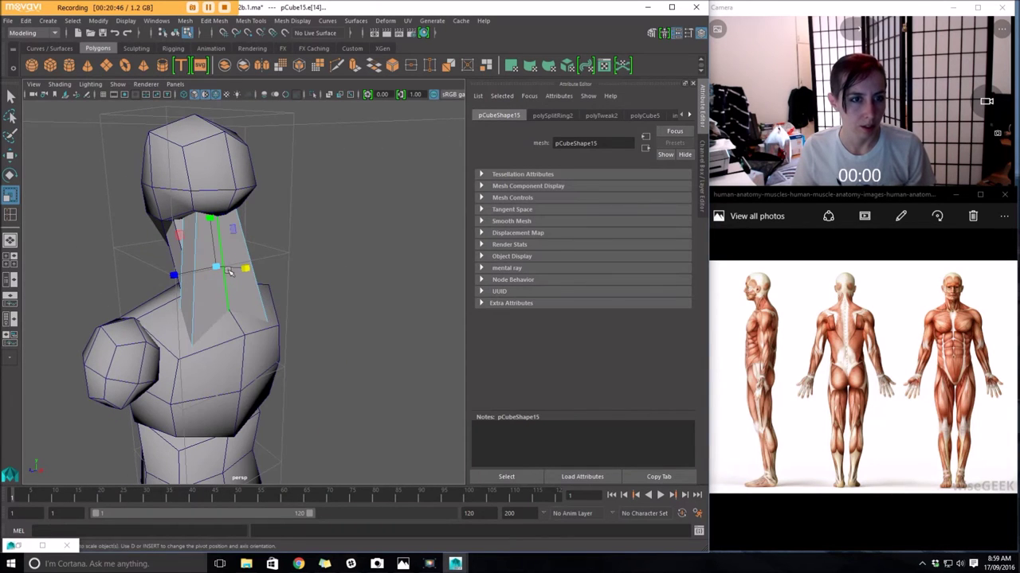
{"action": "right_click_drag", "start_coordinate": [226, 257], "coordinate": [197, 258]}
{"action": "left_click_drag", "start_coordinate": [239, 261], "coordinate": [203, 252], "text": "alt"}
{"action": "key", "text": "4"}
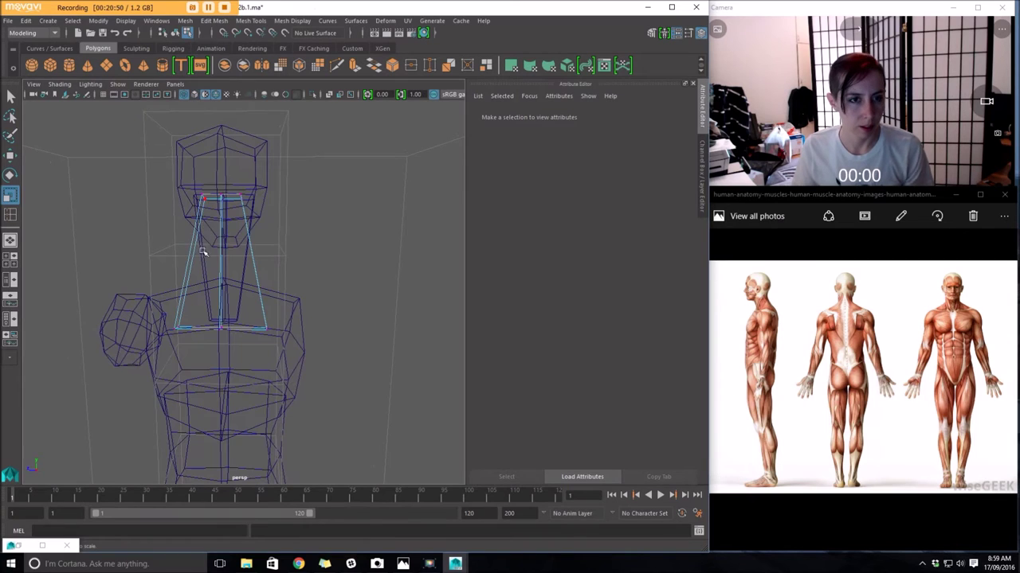
{"action": "left_click_drag", "start_coordinate": [219, 307], "coordinate": [224, 498]}
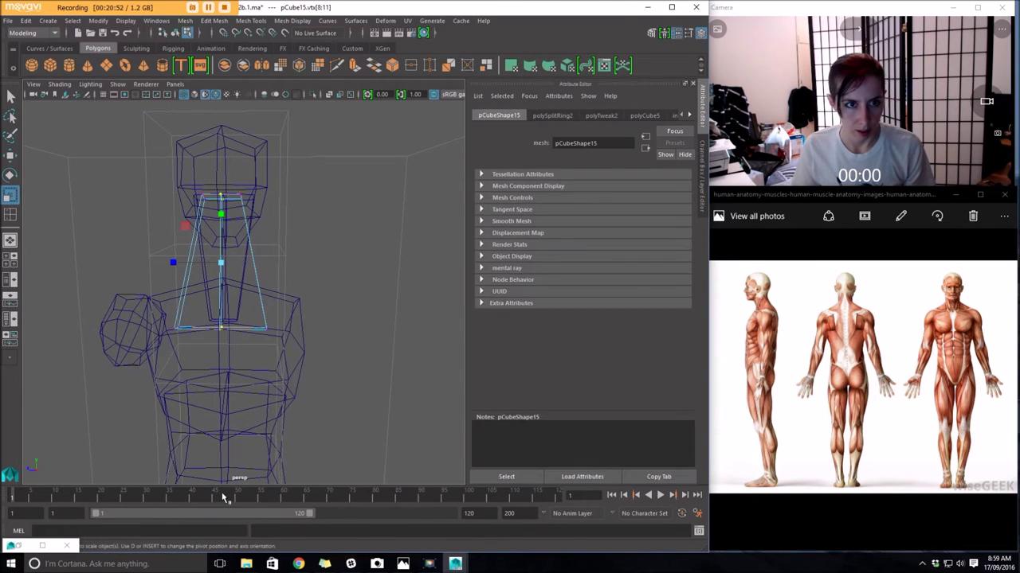
{"action": "key", "text": "5"}
{"action": "mouse_move", "coordinate": [239, 251]}
{"action": "left_mouse_down", "text": "alt"}
{"action": "mouse_move", "coordinate": [268, 250]}
{"action": "mouse_move", "coordinate": [298, 275]}
{"action": "mouse_move", "coordinate": [239, 257]}
{"action": "left_mouse_up", "text": "alt"}
{"action": "right_click_drag", "start_coordinate": [236, 256], "coordinate": [285, 245]}
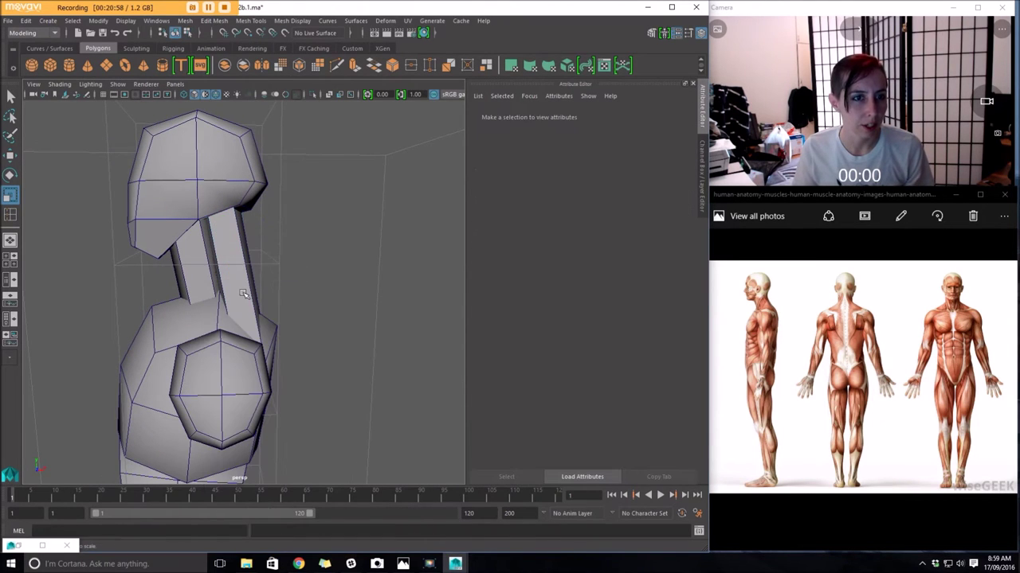
Fine-tune the front-to-back positions of the rear and front neck blocks
{"action": "key", "text": "w"}
{"action": "key", "text": "ctrl+d"}
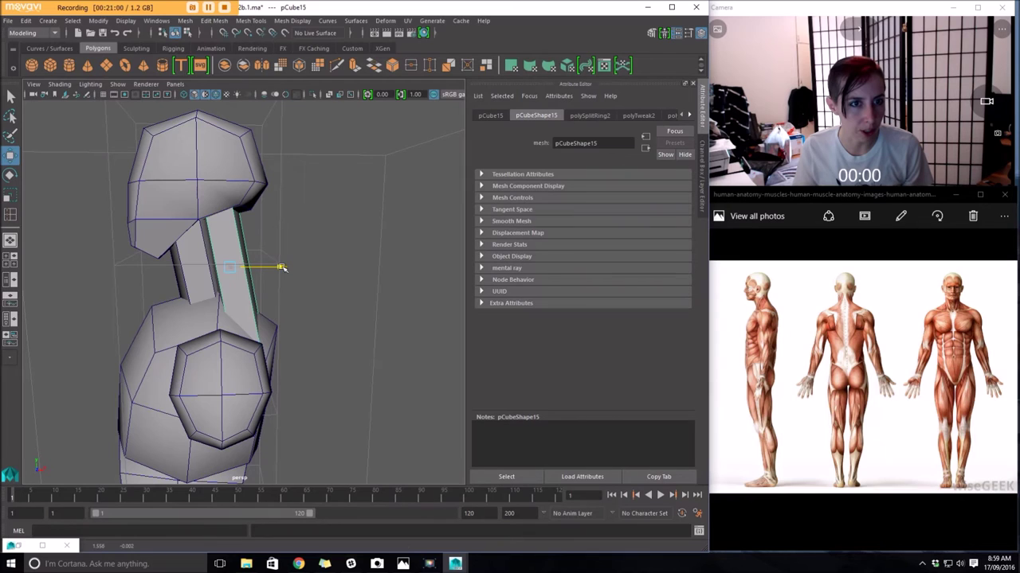
{"action": "left_click_drag", "start_coordinate": [280, 268], "coordinate": [214, 271]}
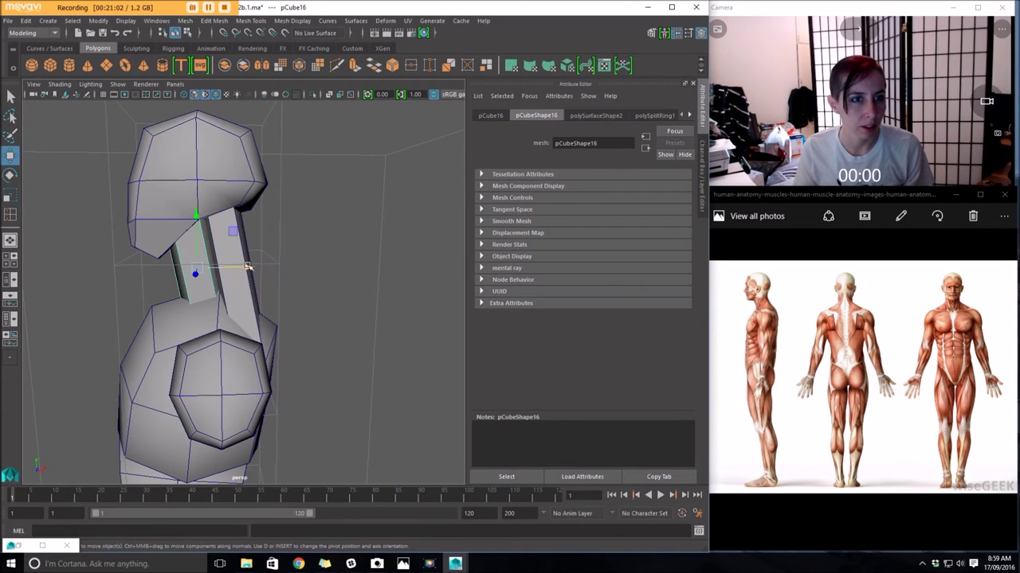
{"action": "left_click", "coordinate": [247, 252]}
{"action": "left_click_drag", "start_coordinate": [278, 266], "coordinate": [262, 284]}
{"action": "left_click", "coordinate": [275, 272]}
Insert a horizontal edge loop around the middle of the rear neck block
{"action": "left_click", "coordinate": [226, 277]}
{"action": "right_click", "coordinate": [240, 255]}
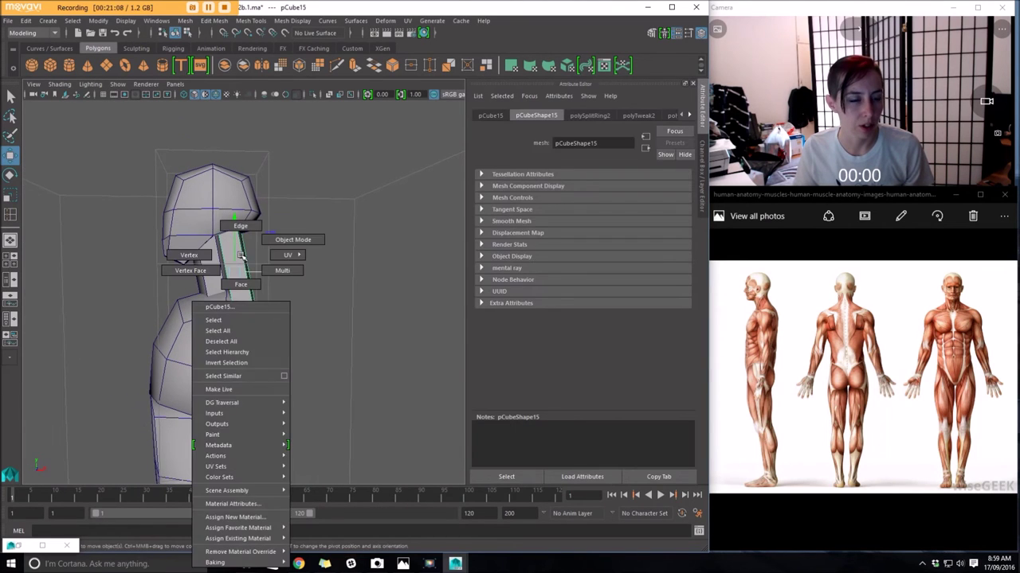
{"action": "left_click", "coordinate": [10, 215]}
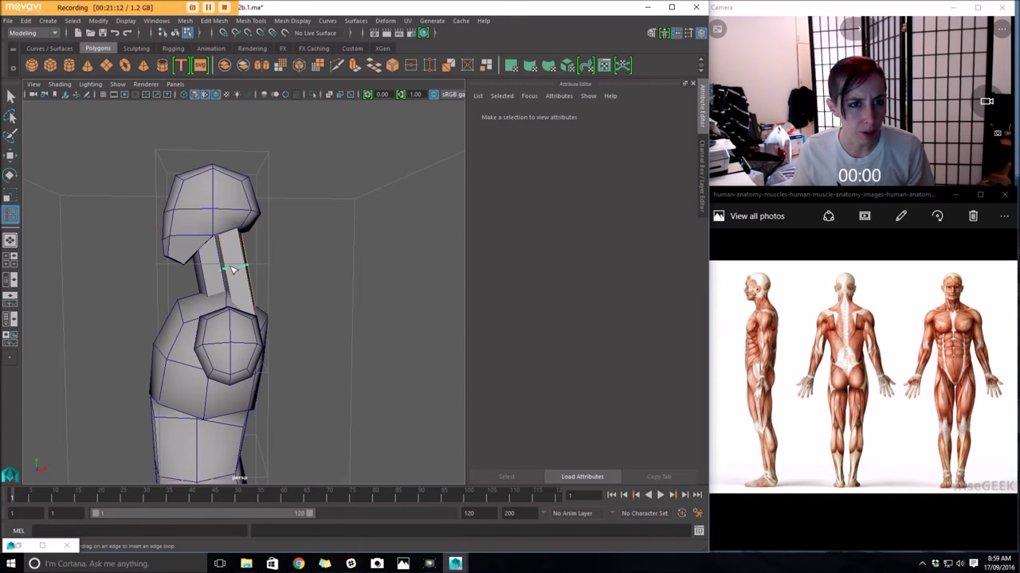
{"action": "left_click", "coordinate": [234, 268]}
{"action": "key", "text": "w"}
Insert a horizontal edge loop around the middle of the front neck block
{"action": "mouse_move", "coordinate": [273, 266]}
{"action": "left_mouse_down", "text": "alt"}
{"action": "mouse_move", "coordinate": [262, 268]}
{"action": "mouse_move", "coordinate": [284, 265]}
{"action": "left_mouse_up", "text": "alt"}
{"action": "left_click", "coordinate": [218, 294]}
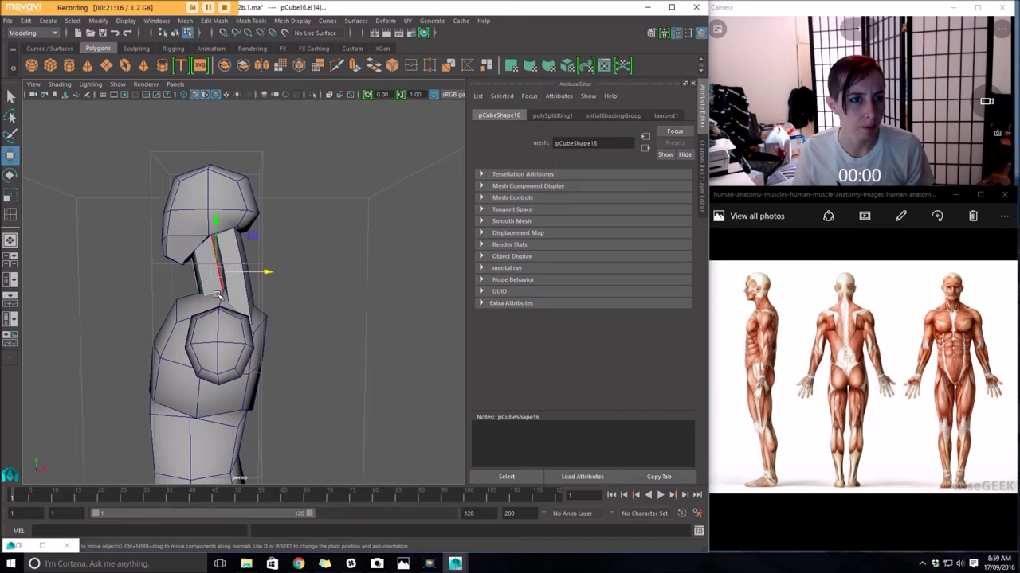
{"action": "left_click_drag", "start_coordinate": [206, 313], "coordinate": [93, 265], "text": "alt"}
{"action": "left_click", "coordinate": [12, 219]}
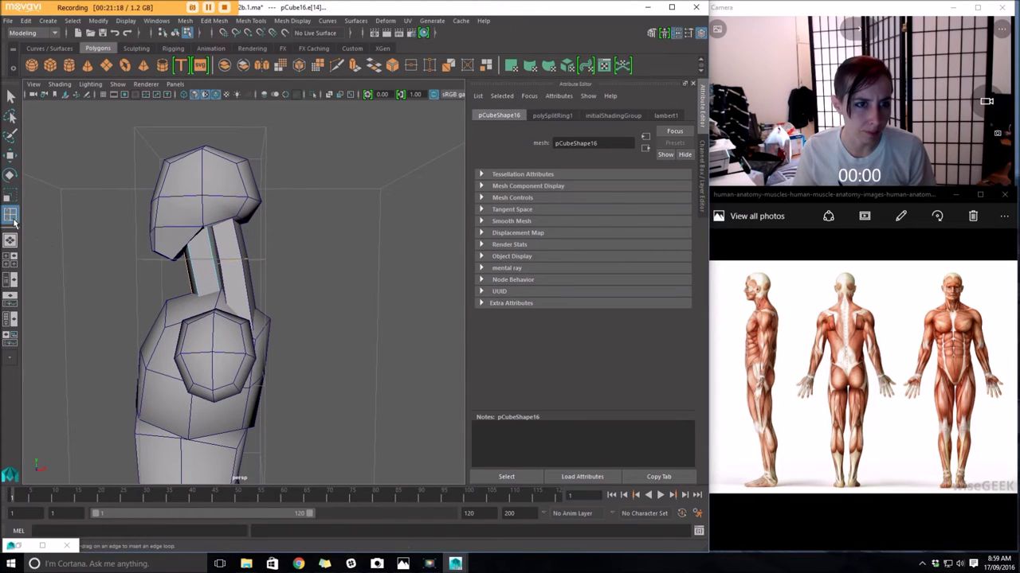
{"action": "left_click", "coordinate": [198, 269]}
Nudge the front neck block's horizontal edge loop slightly backward and return the block to object mode
{"action": "key", "text": "w"}
{"action": "left_click_drag", "start_coordinate": [256, 267], "coordinate": [260, 266]}
{"action": "right_click_drag", "start_coordinate": [203, 239], "coordinate": [166, 230]}
{"action": "right_click_drag", "start_coordinate": [209, 258], "coordinate": [247, 241]}
{"action": "left_click_drag", "start_coordinate": [247, 244], "coordinate": [260, 271], "text": "alt"}
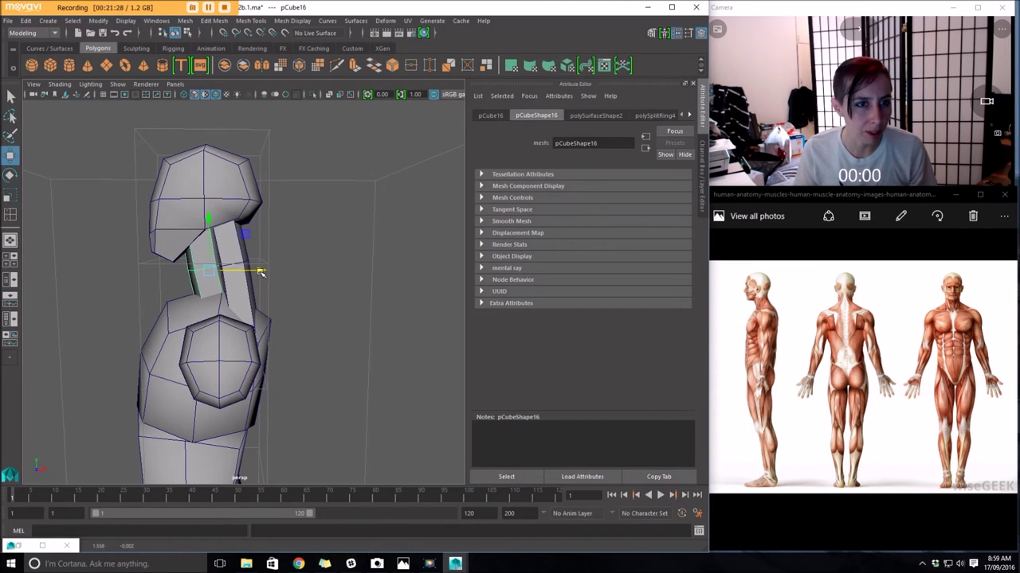
Select the two upper-back faces of the chest block behind the neck and move them slightly upward
{"action": "right_click_drag", "start_coordinate": [261, 272], "coordinate": [139, 266], "text": "alt"}
{"action": "left_click_drag", "start_coordinate": [138, 266], "coordinate": [364, 280], "text": "alt"}
{"action": "left_click", "coordinate": [249, 271]}
{"action": "scroll", "coordinate": [341, 318], "scroll_direction": "up", "scroll_amount": 5}
{"action": "mouse_move", "coordinate": [340, 309]}
{"action": "right_mouse_down", "text": "alt"}
{"action": "mouse_move", "coordinate": [389, 314]}
{"action": "mouse_move", "coordinate": [321, 308]}
{"action": "right_mouse_up", "text": "alt"}
{"action": "left_click_drag", "start_coordinate": [321, 309], "coordinate": [143, 283], "text": "alt"}
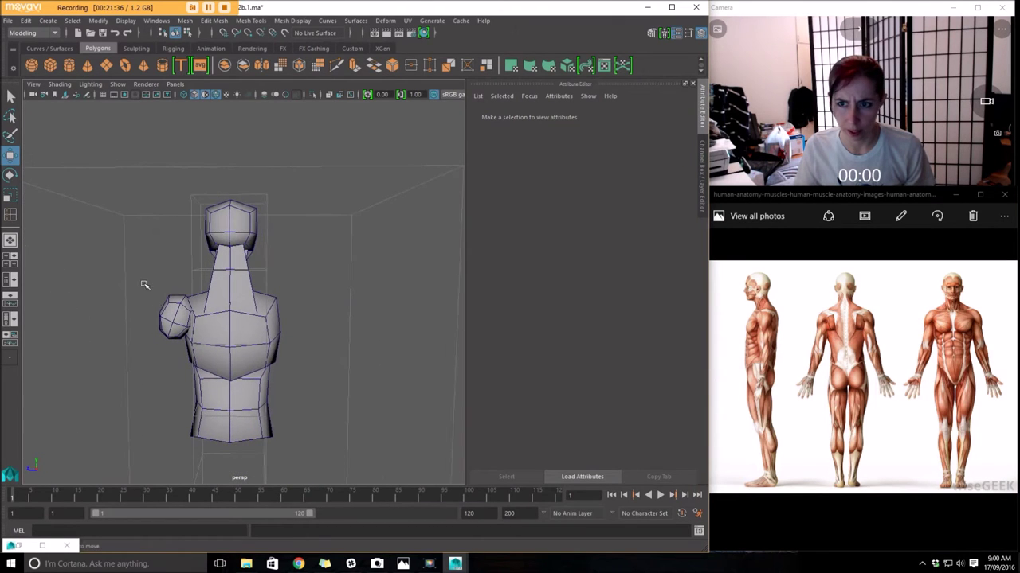
{"action": "left_click", "coordinate": [235, 298]}
{"action": "mouse_move", "coordinate": [239, 303]}
{"action": "left_mouse_down", "text": "alt"}
{"action": "mouse_move", "coordinate": [387, 307]}
{"action": "mouse_move", "coordinate": [236, 300]}
{"action": "left_mouse_up", "text": "alt"}
{"action": "right_click_drag", "start_coordinate": [233, 258], "coordinate": [226, 293]}
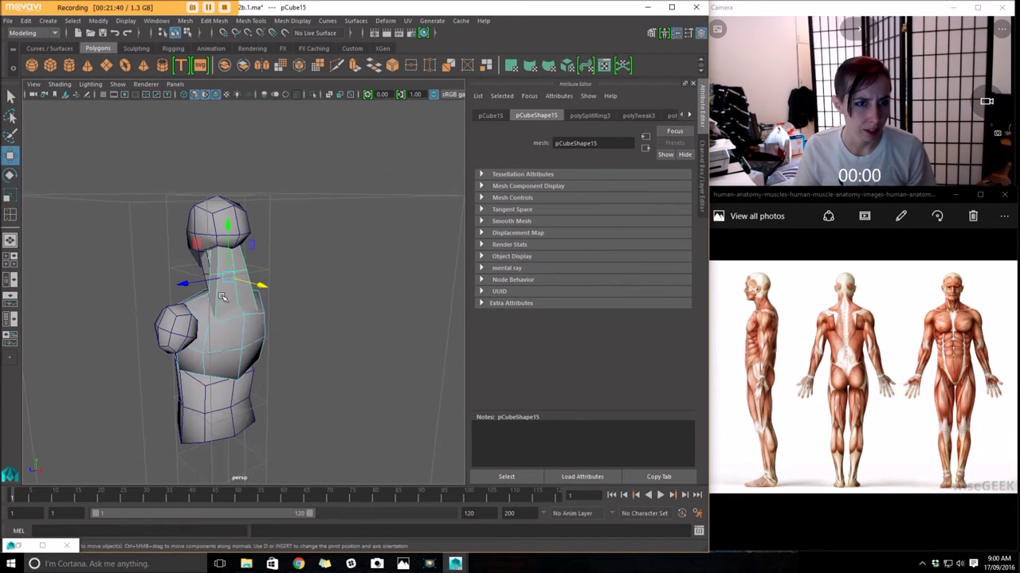
{"action": "left_click", "coordinate": [217, 316]}
{"action": "left_click_drag", "start_coordinate": [229, 320], "coordinate": [255, 303], "text": "alt"}
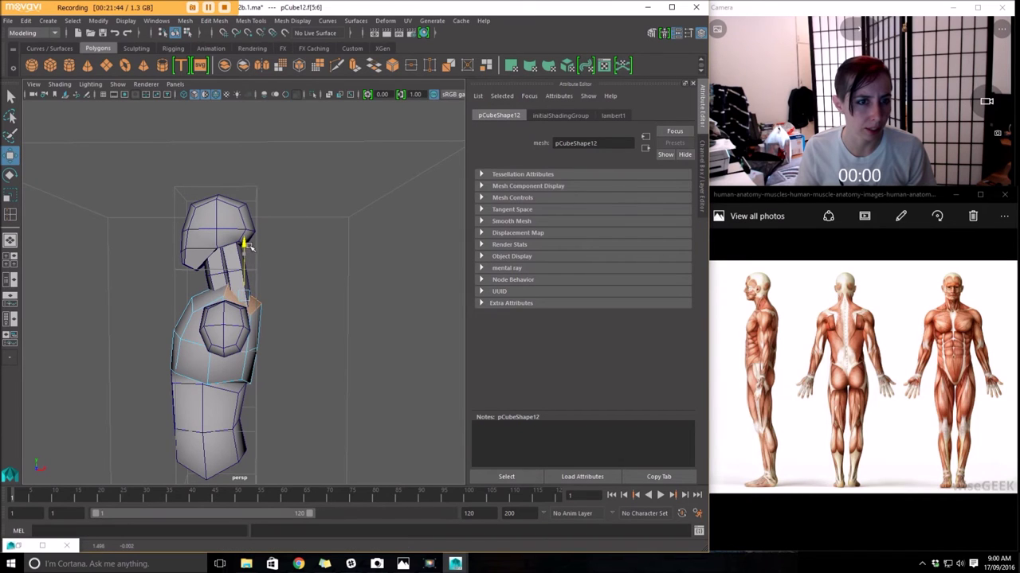
{"action": "left_click_drag", "start_coordinate": [245, 249], "coordinate": [152, 264], "text": "alt"}
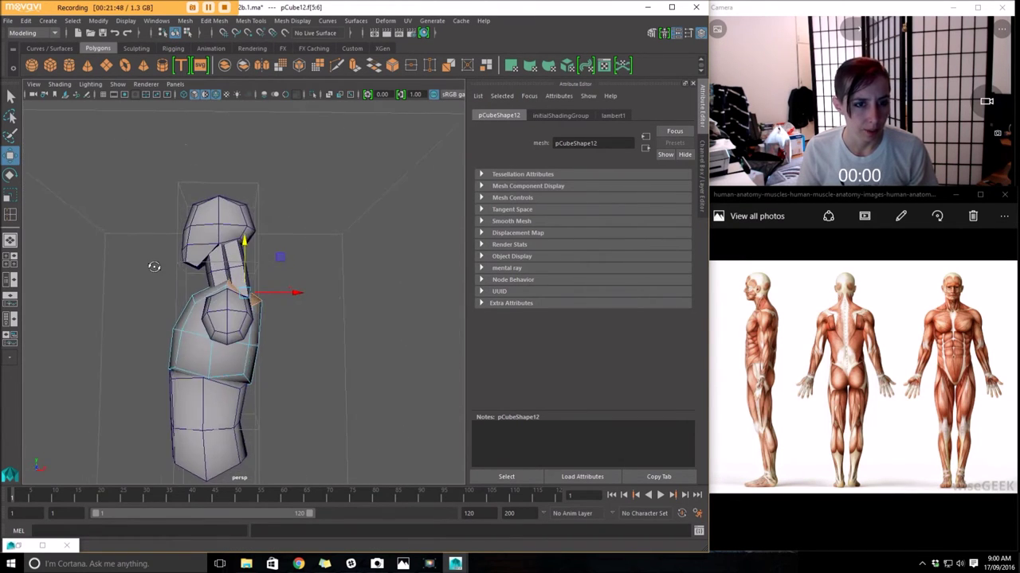
Return to object mode and rotate the front neck block slightly to adjust its tilt
{"action": "right_click_drag", "start_coordinate": [198, 360], "coordinate": [250, 242]}
{"action": "left_click", "coordinate": [259, 308]}
{"action": "key", "text": "e"}
{"action": "left_click_drag", "start_coordinate": [260, 309], "coordinate": [310, 330]}
{"action": "scroll", "coordinate": [260, 319], "scroll_direction": "up", "scroll_amount": 3}
{"action": "left_click_drag", "start_coordinate": [389, 337], "coordinate": [354, 319], "text": "alt"}
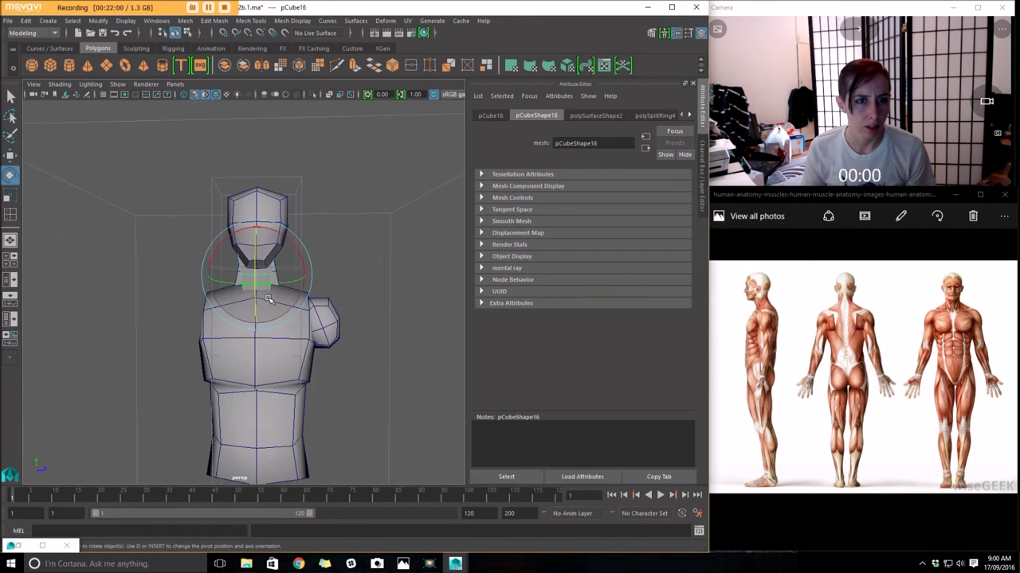
{"action": "right_click_drag", "start_coordinate": [267, 275], "coordinate": [195, 249]}
{"action": "left_click_drag", "start_coordinate": [285, 255], "coordinate": [309, 235]}
{"action": "key", "text": "r"}
{"action": "key", "text": "ctrl+z"}
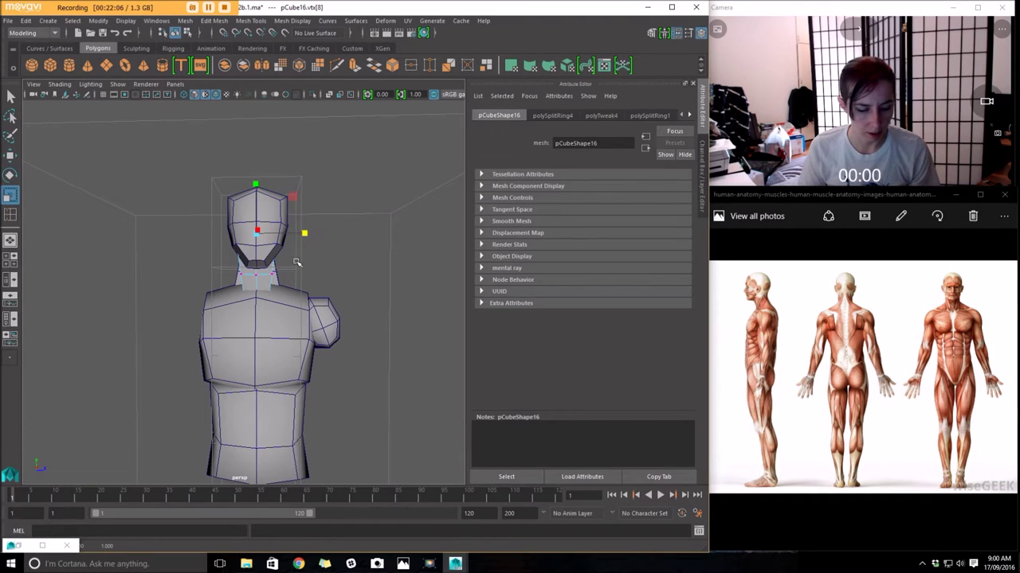
Widen the rear neck block by scaling its upper vertices, plus its middle vertex row by about 1.18
{"action": "left_click_drag", "start_coordinate": [184, 201], "coordinate": [135, 259]}
{"action": "left_click", "coordinate": [219, 255]}
{"action": "left_click_drag", "start_coordinate": [219, 256], "coordinate": [194, 263], "text": "alt"}
{"action": "left_click", "coordinate": [246, 282]}
{"action": "right_click_drag", "start_coordinate": [240, 257], "coordinate": [190, 254]}
{"action": "left_click_drag", "start_coordinate": [174, 214], "coordinate": [267, 255]}
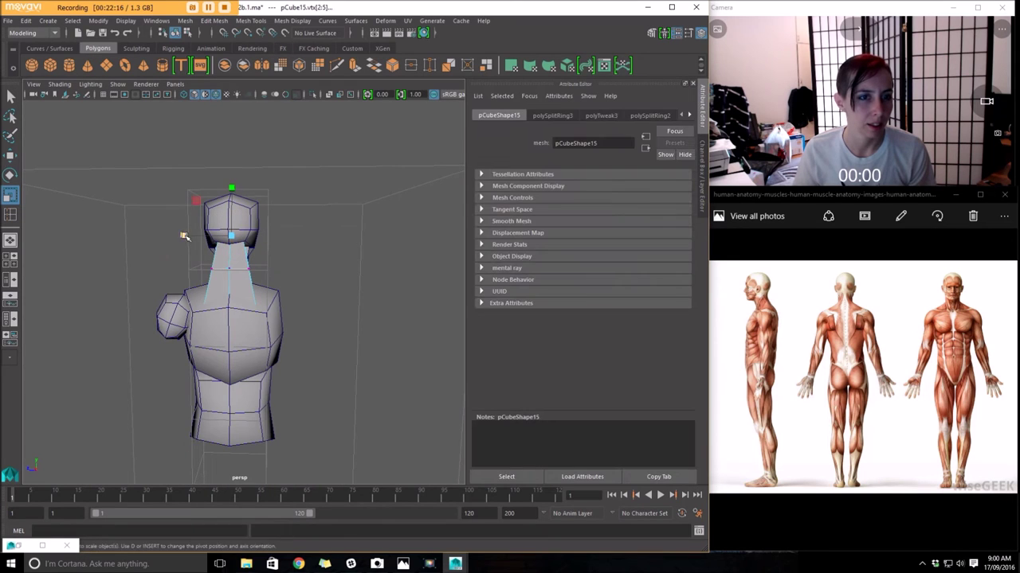
{"action": "left_click_drag", "start_coordinate": [172, 235], "coordinate": [364, 252], "text": "alt"}
{"action": "left_click_drag", "start_coordinate": [265, 291], "coordinate": [266, 292]}
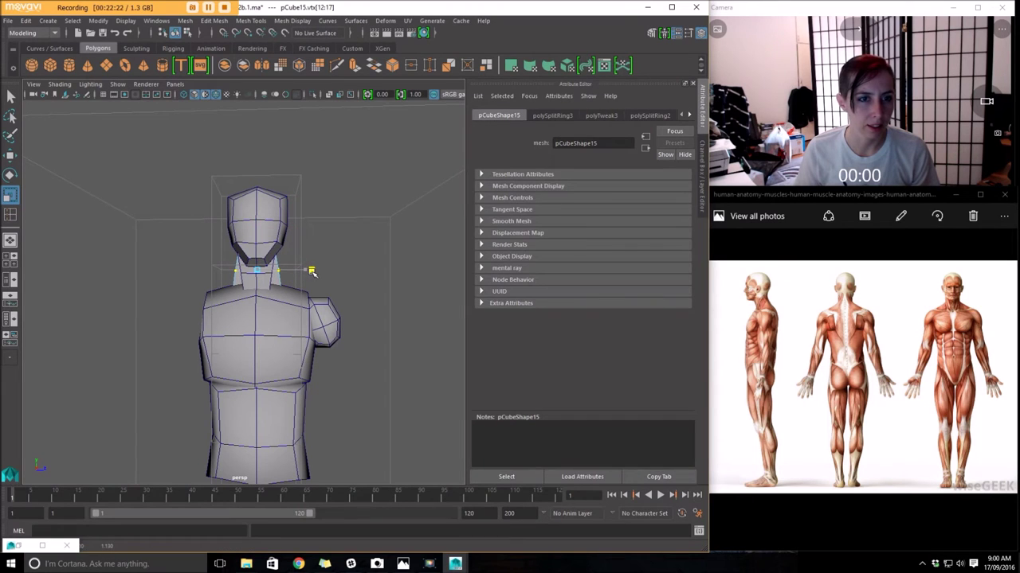
{"action": "left_click_drag", "start_coordinate": [312, 272], "coordinate": [312, 272]}
Try to adjust the chest block's upper vertices around the neck and shoulder
{"action": "left_click", "coordinate": [284, 314]}
{"action": "left_click_drag", "start_coordinate": [284, 314], "coordinate": [276, 321], "text": "alt"}
{"action": "right_click_drag", "start_coordinate": [283, 298], "coordinate": [247, 254]}
{"action": "left_click", "coordinate": [256, 229]}
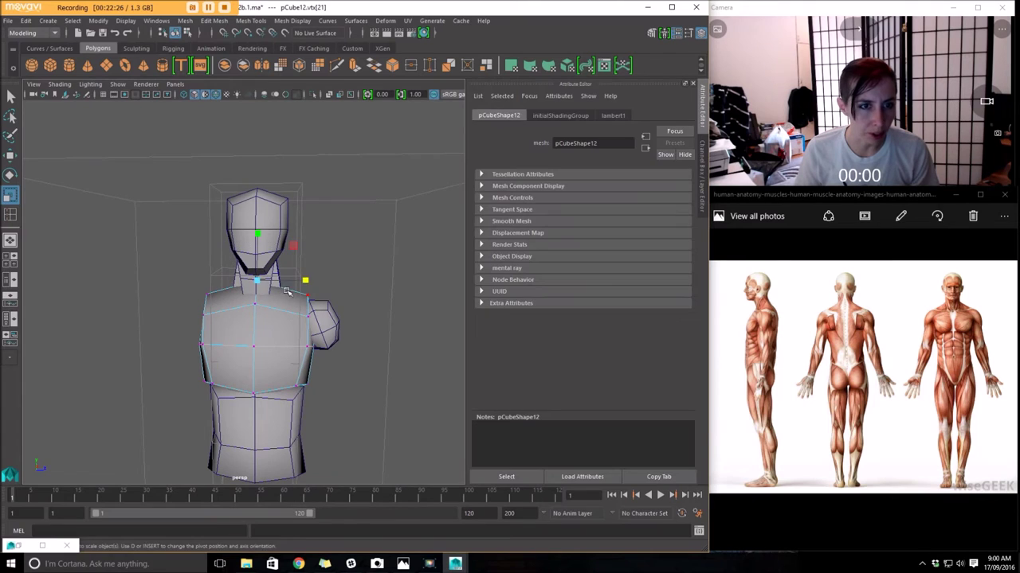
{"action": "left_click_drag", "start_coordinate": [261, 219], "coordinate": [260, 218]}
{"action": "left_click_drag", "start_coordinate": [260, 218], "coordinate": [233, 223], "text": "alt"}
{"action": "key", "text": "ctrl+z"}
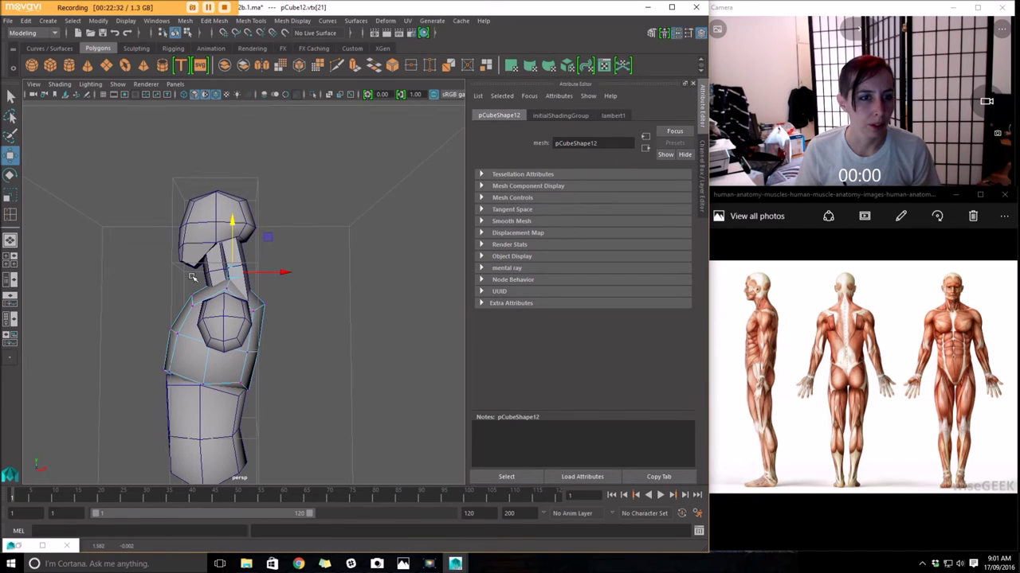
{"action": "left_click_drag", "start_coordinate": [278, 276], "coordinate": [265, 296], "text": "alt"}
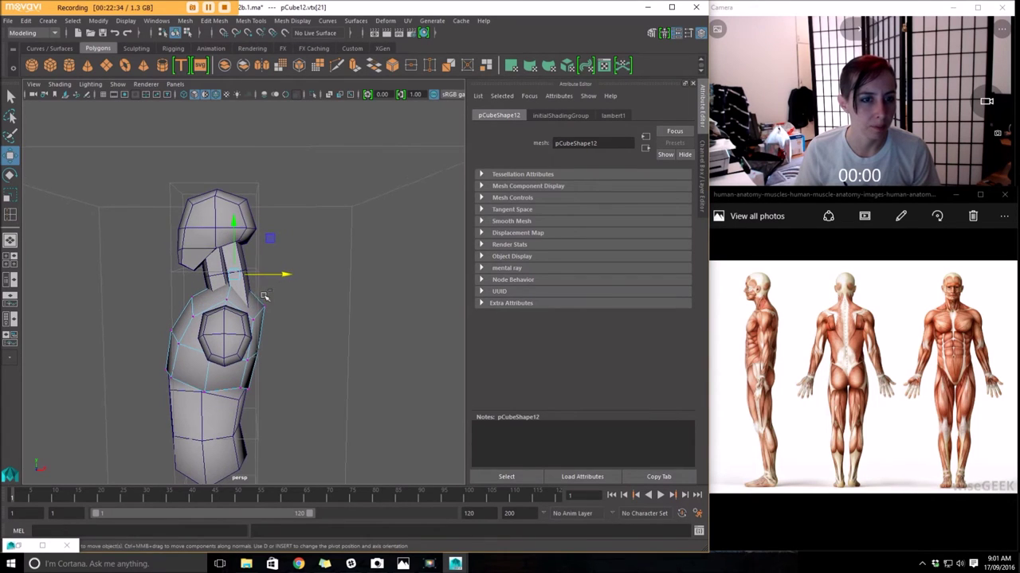
{"action": "left_click", "coordinate": [229, 306]}
{"action": "left_click", "coordinate": [235, 302]}
{"action": "left_click_drag", "start_coordinate": [279, 307], "coordinate": [359, 319]}
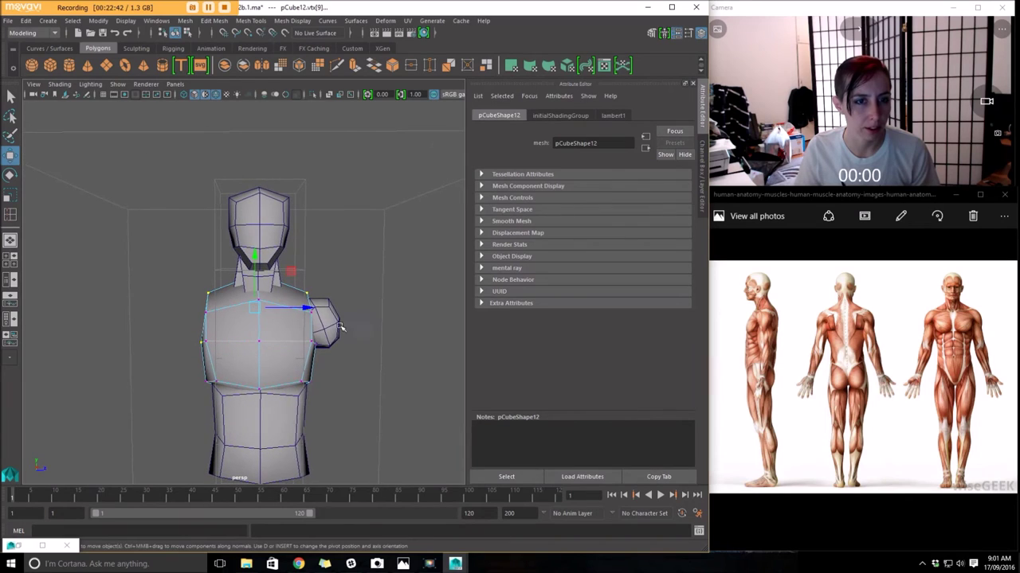
Return to object mode, select the shoulder block beside the chest, and enlarge it slightly
{"action": "right_click_drag", "start_coordinate": [324, 328], "coordinate": [358, 242]}
{"action": "left_click", "coordinate": [321, 317]}
{"action": "left_click_drag", "start_coordinate": [334, 344], "coordinate": [285, 318], "text": "alt"}
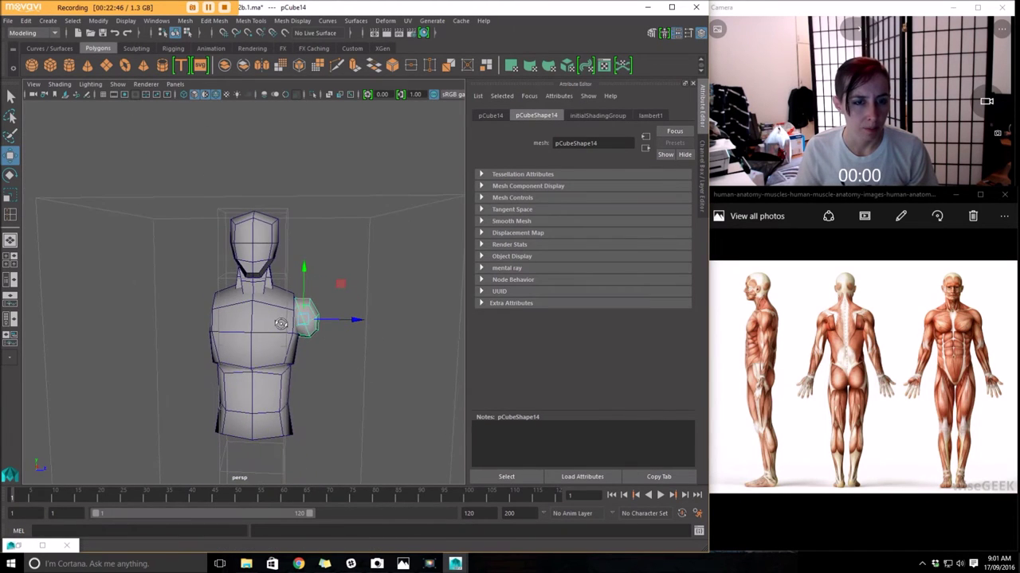
{"action": "left_click_drag", "start_coordinate": [315, 279], "coordinate": [236, 323], "text": "alt"}
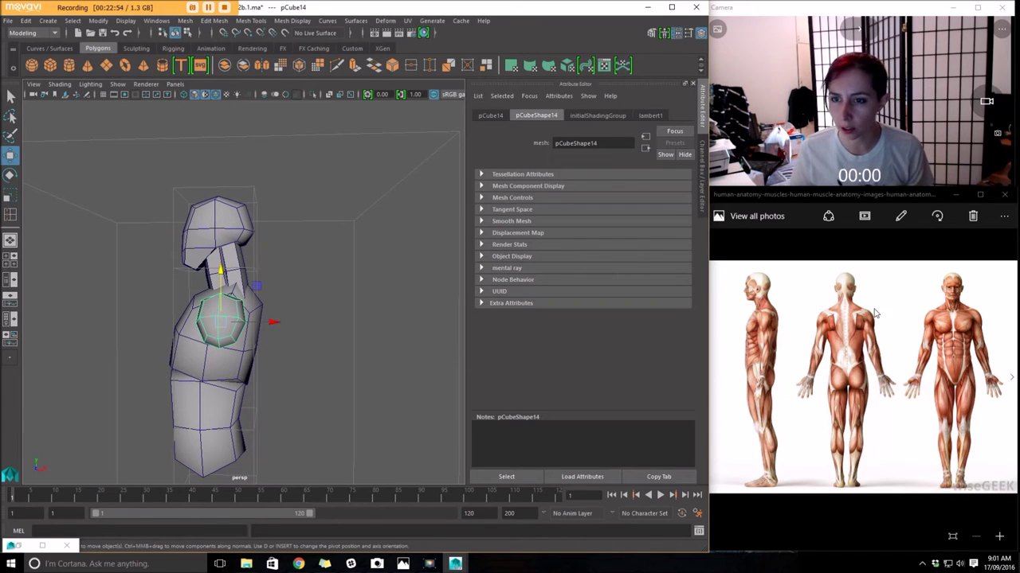
{"action": "left_click_drag", "start_coordinate": [312, 359], "coordinate": [302, 325], "text": "alt"}
{"action": "key", "text": "r"}
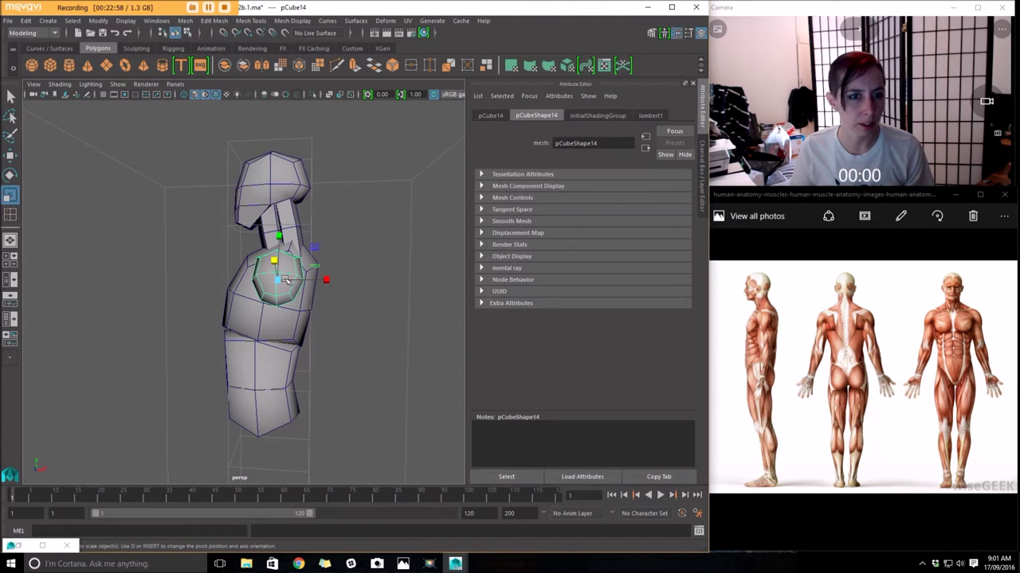
{"action": "left_click_drag", "start_coordinate": [230, 319], "coordinate": [294, 322], "text": "alt"}
{"action": "key", "text": "w"}
{"action": "left_click", "coordinate": [346, 341]}
Save the current scene, modelling_02b.1.ma
{"action": "left_click_drag", "start_coordinate": [346, 342], "coordinate": [202, 391], "text": "alt"}
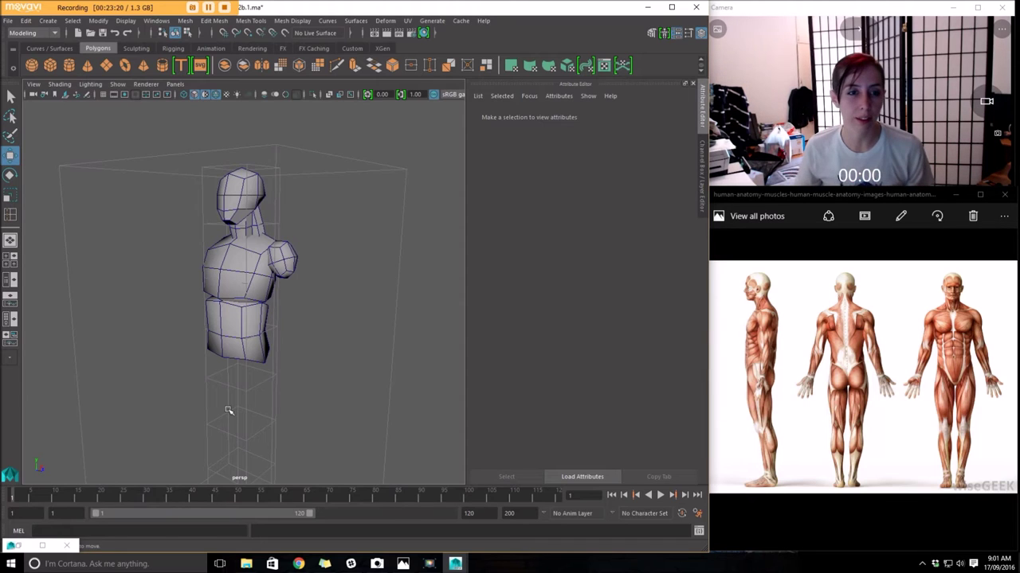
{"action": "left_click_drag", "start_coordinate": [229, 410], "coordinate": [231, 332], "text": "alt"}
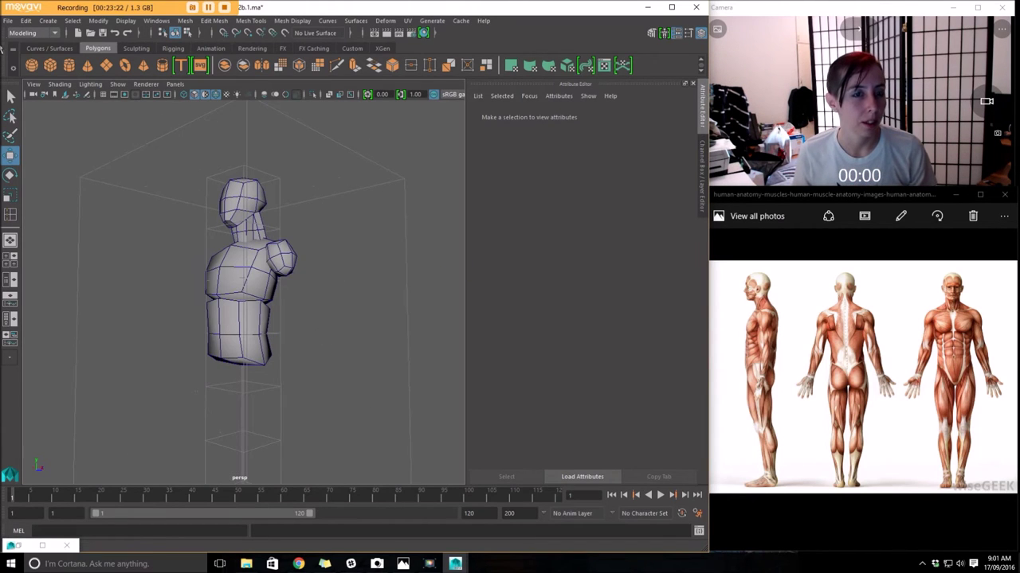
{"action": "left_click", "coordinate": [8, 20]}
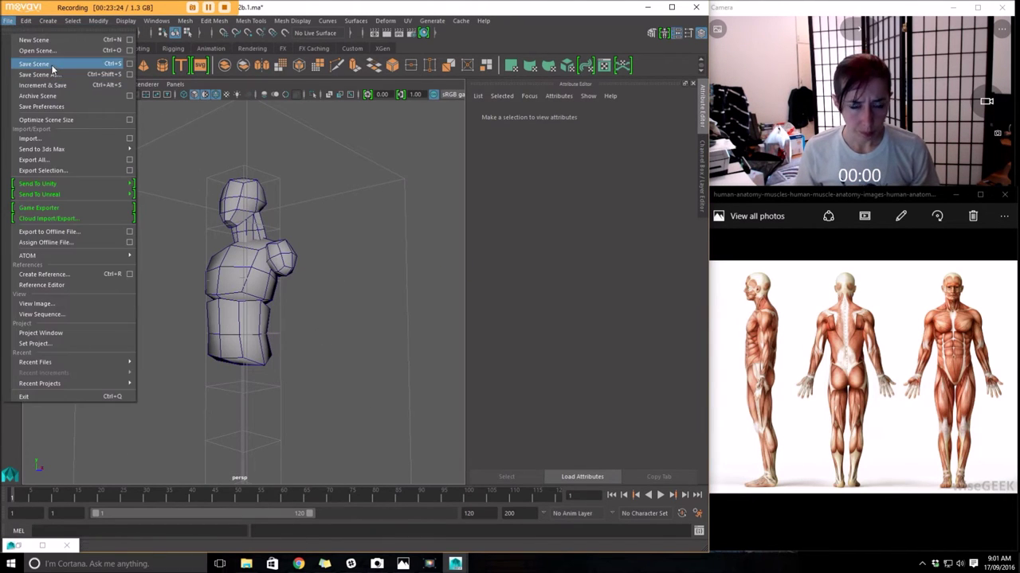
{"action": "left_click", "coordinate": [51, 65]}
{"action": "left_click", "coordinate": [487, 289]}
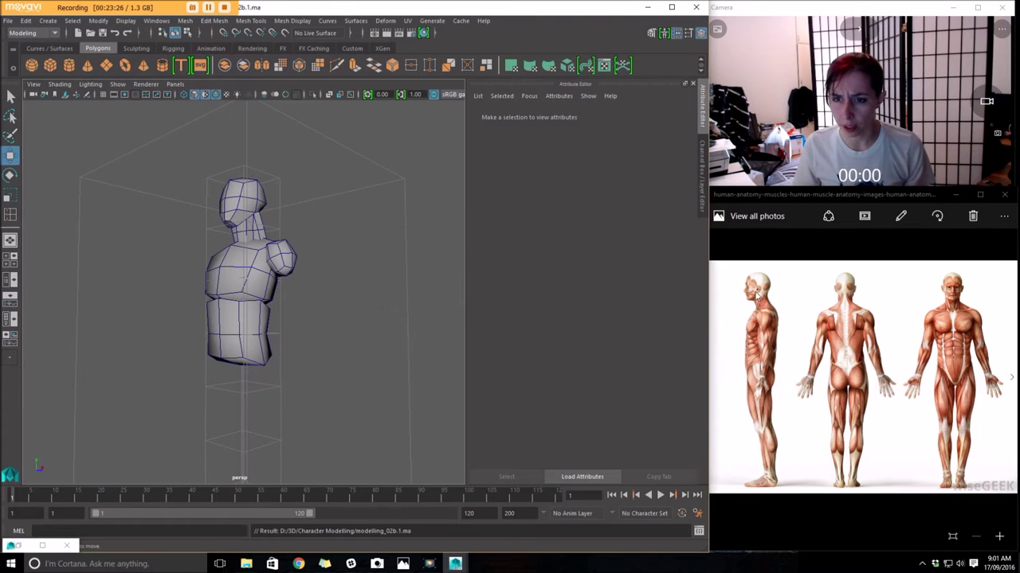
Enlarge the muscle anatomy reference photo to examine the body's side, back and front views, and put it away
{"action": "left_click_drag", "start_coordinate": [866, 197], "coordinate": [430, 50]}
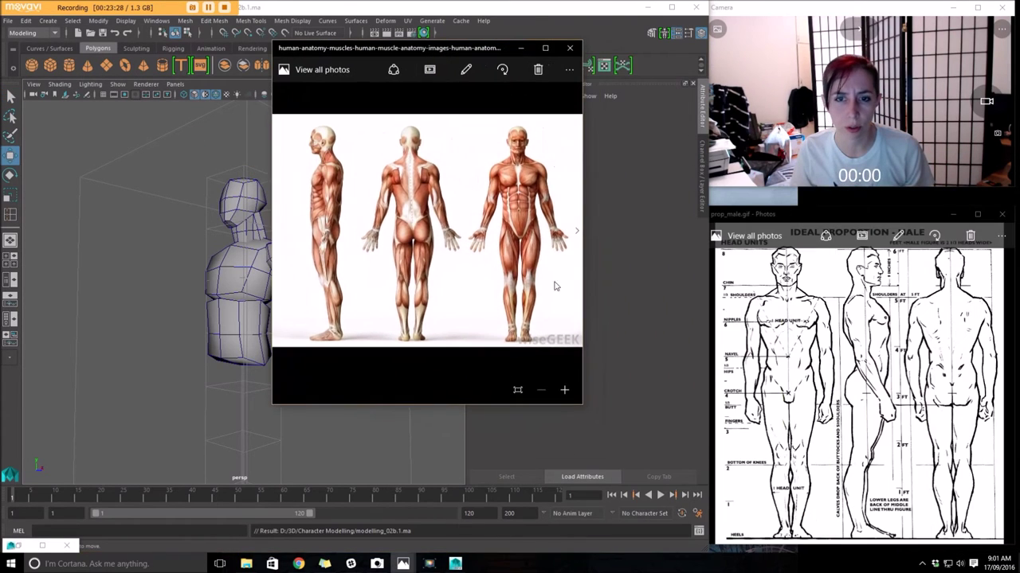
{"action": "left_click_drag", "start_coordinate": [582, 406], "coordinate": [955, 524]}
{"action": "left_click_drag", "start_coordinate": [584, 56], "coordinate": [384, 44]}
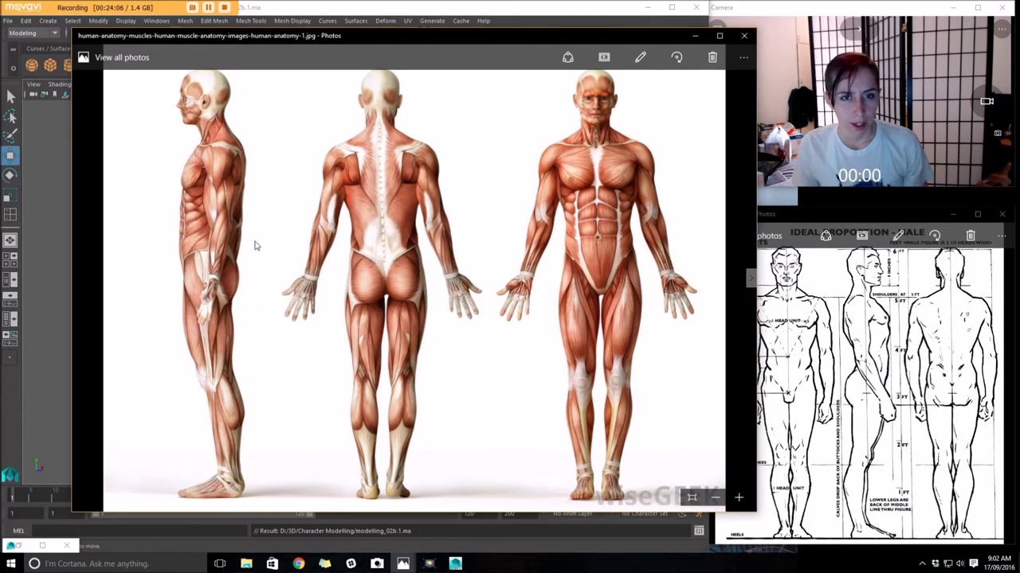
{"action": "left_click", "coordinate": [696, 38]}
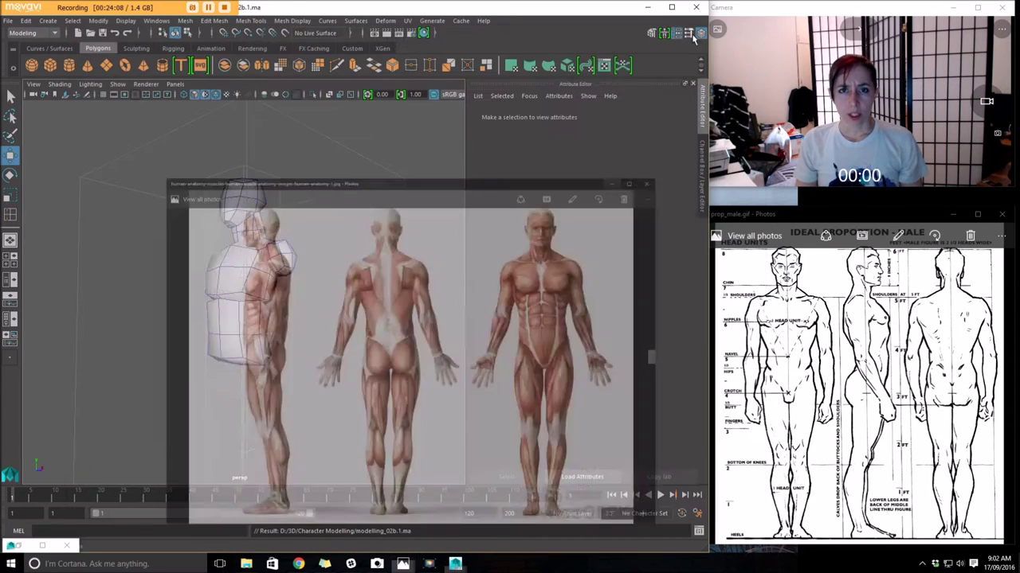
Duplicate the shoulder block, move the copy outward, and stretch it vertically into an upper arm with a Y scale of about 0.34
{"action": "left_click_drag", "start_coordinate": [315, 282], "coordinate": [359, 312], "text": "alt"}
{"action": "scroll", "coordinate": [363, 283], "scroll_direction": "down", "scroll_amount": 5}
{"action": "middle_click_drag", "start_coordinate": [234, 328], "coordinate": [229, 283], "text": "alt"}
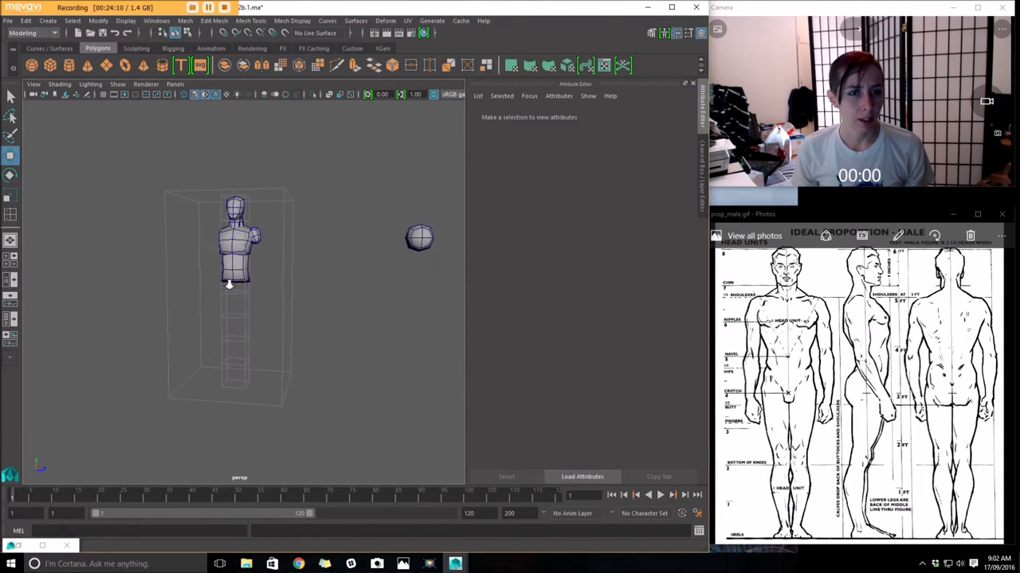
{"action": "scroll", "coordinate": [297, 288], "scroll_direction": "up", "scroll_amount": 5}
{"action": "left_click", "coordinate": [270, 185]}
{"action": "scroll", "coordinate": [300, 278], "scroll_direction": "up", "scroll_amount": 1}
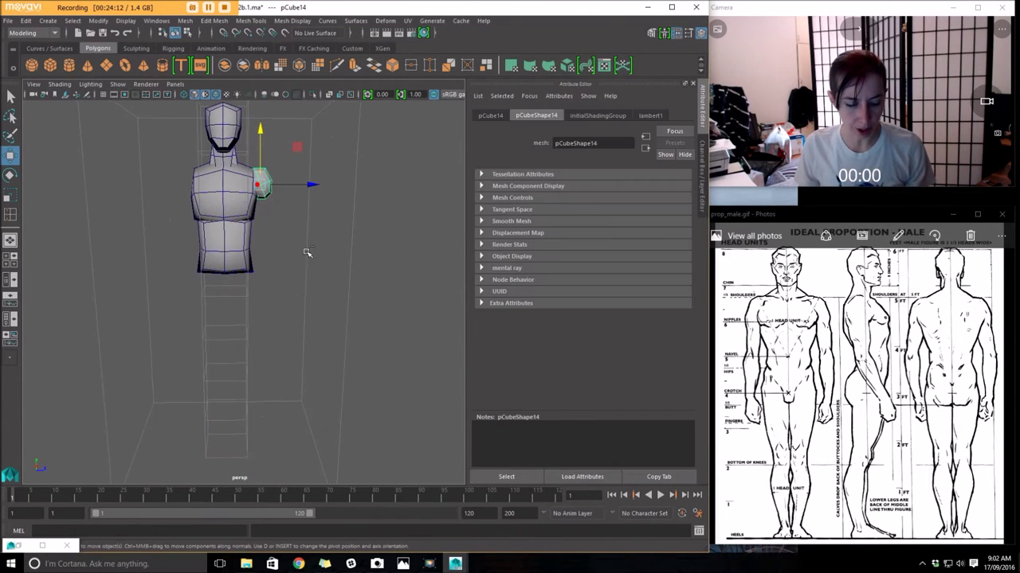
{"action": "left_click_drag", "start_coordinate": [313, 184], "coordinate": [352, 184]}
{"action": "key", "text": "r"}
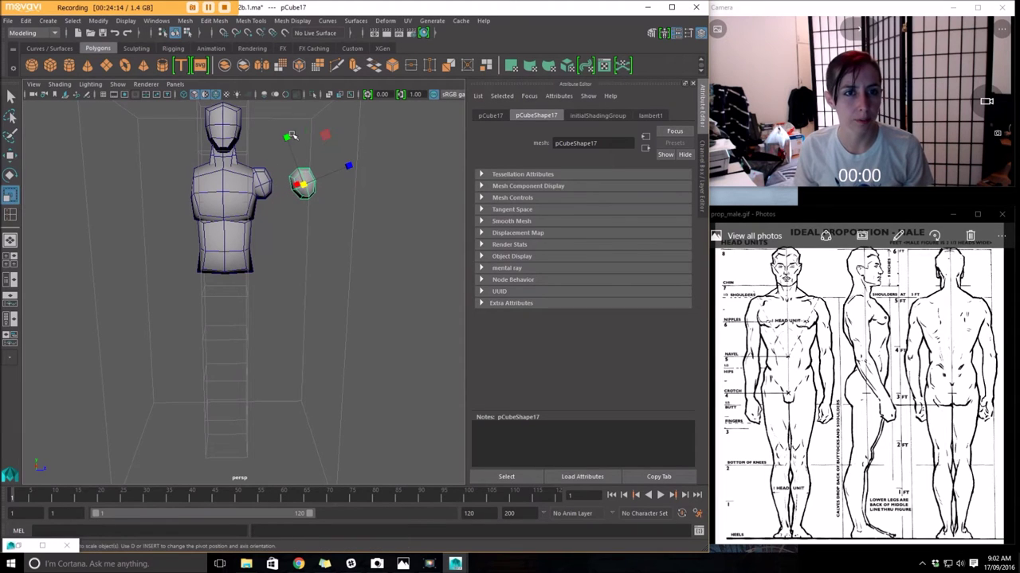
{"action": "left_click_drag", "start_coordinate": [291, 142], "coordinate": [274, 104]}
Set the upper-arm block's Rotate X to 0
{"action": "left_click_drag", "start_coordinate": [263, 131], "coordinate": [199, 169], "text": "alt"}
{"action": "left_click_drag", "start_coordinate": [294, 216], "coordinate": [262, 219], "text": "alt"}
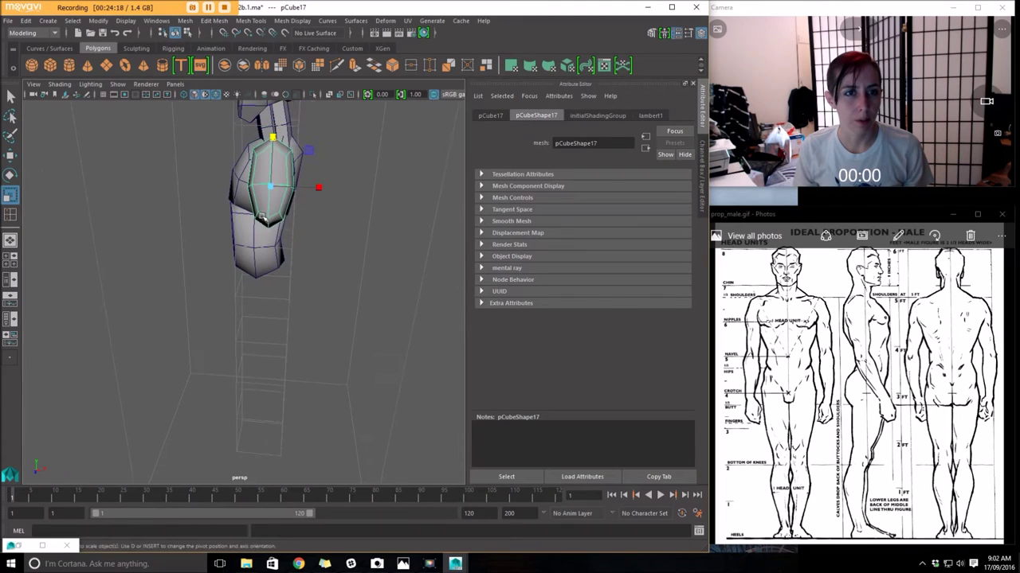
{"action": "key", "text": "ctrl+a"}
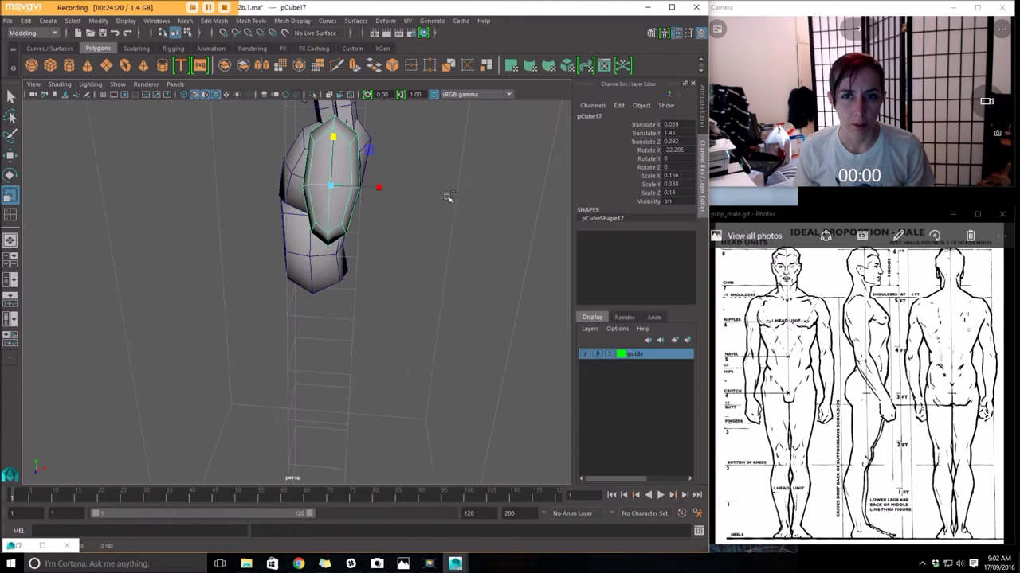
{"action": "key", "text": "Tab"}
{"action": "type", "text": "0"}
{"action": "key", "text": "Return"}
Scale the upper-arm block down uniformly to about 0.119 in X, 0.258 in Y and 0.107 in Z
{"action": "left_click_drag", "start_coordinate": [406, 191], "coordinate": [345, 193], "text": "alt"}
{"action": "key", "text": "w"}
{"action": "key", "text": "e"}
{"action": "key", "text": "ctrl+z"}
{"action": "left_click_drag", "start_coordinate": [408, 188], "coordinate": [517, 221]}
{"action": "key", "text": "ctrl+z"}
{"action": "key", "text": "ctrl+a"}
{"action": "key", "text": "ctrl+a"}
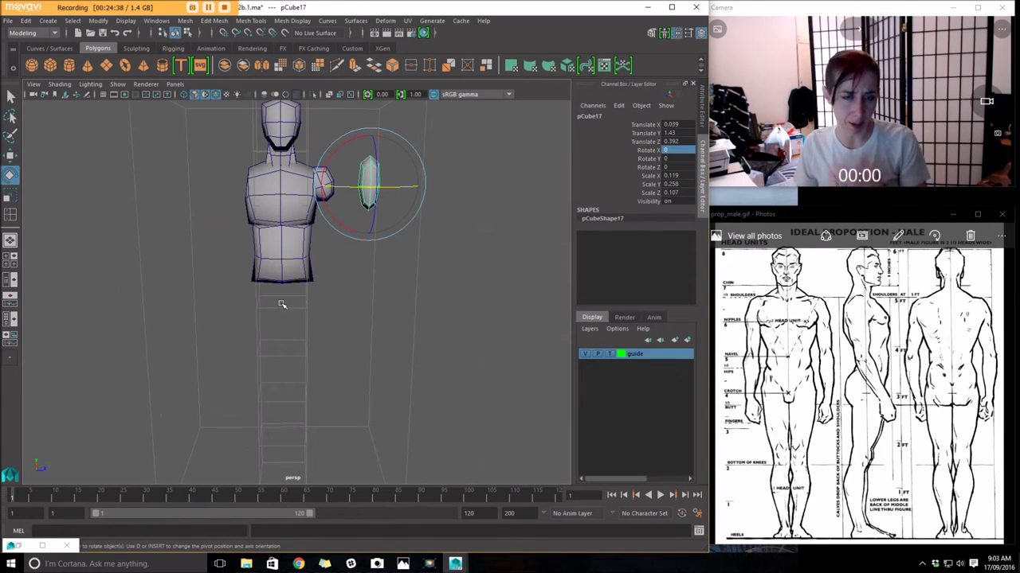
{"action": "key", "text": "ctrl+a"}
{"action": "key", "text": "ctrl+a"}
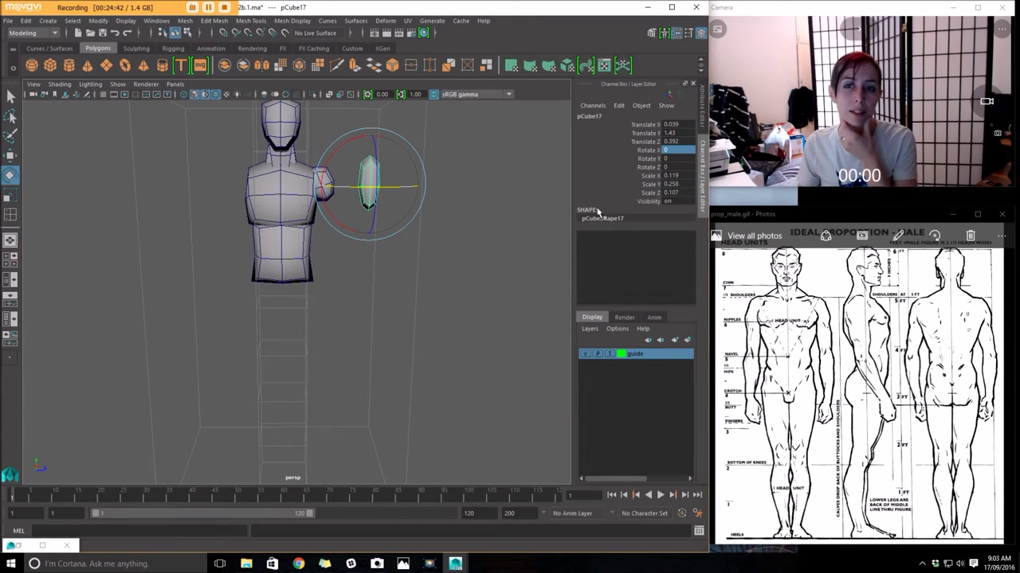
Try rotating the upper-arm block about its Y axis, and reset Rotate Y to 0
{"action": "left_click_drag", "start_coordinate": [416, 186], "coordinate": [389, 189]}
{"action": "left_click", "coordinate": [673, 159]}
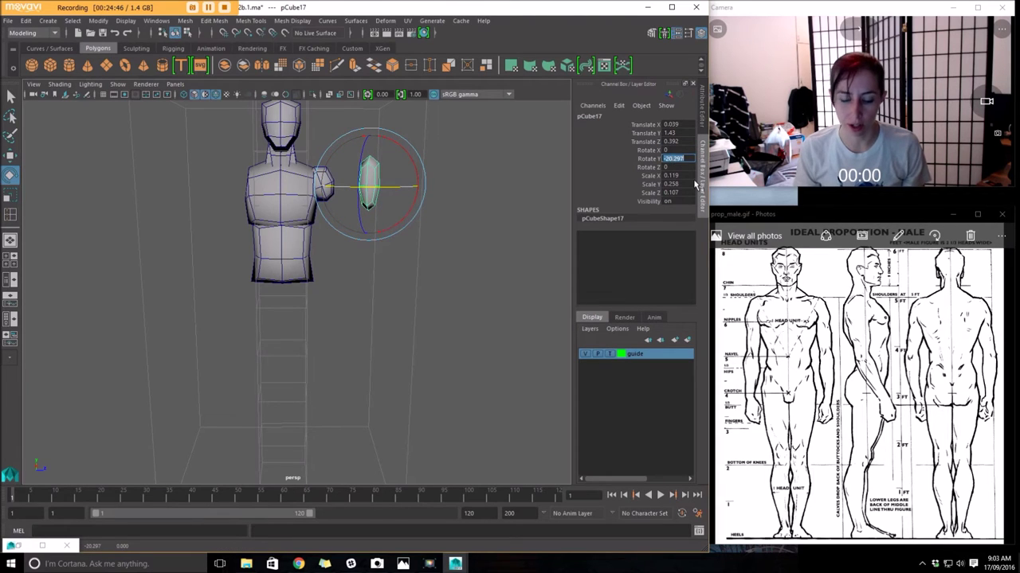
{"action": "type", "text": "0"}
{"action": "key", "text": "Return"}
Move the upper-arm block beneath the shoulder, to Translate X 0.083, Y 1.282 and Z 0.212
{"action": "left_click", "coordinate": [399, 228]}
{"action": "left_click", "coordinate": [386, 180]}
{"action": "key", "text": "w"}
{"action": "left_click_drag", "start_coordinate": [372, 132], "coordinate": [244, 217]}
{"action": "left_click_drag", "start_coordinate": [384, 245], "coordinate": [374, 184]}
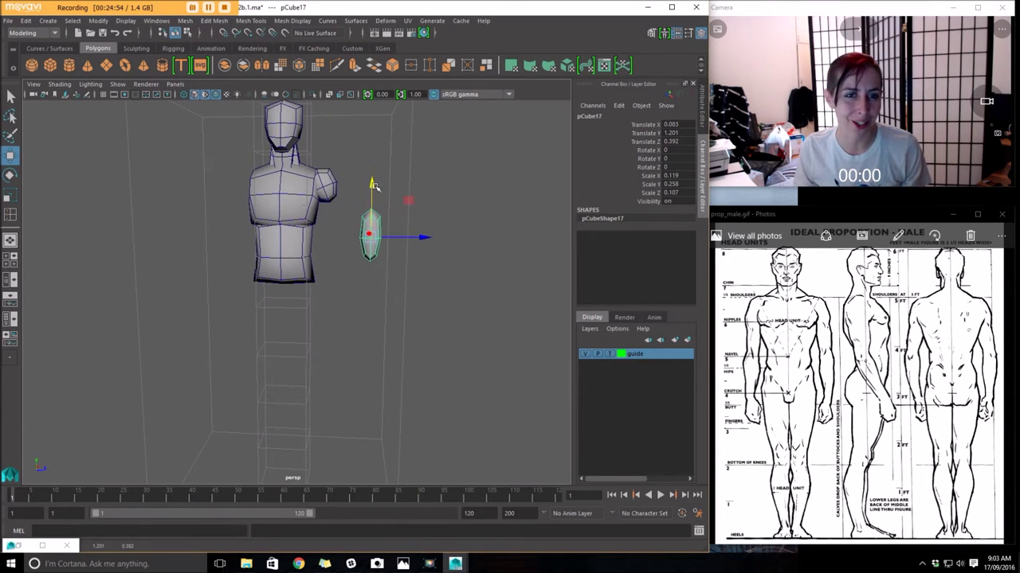
{"action": "left_click_drag", "start_coordinate": [428, 242], "coordinate": [381, 232]}
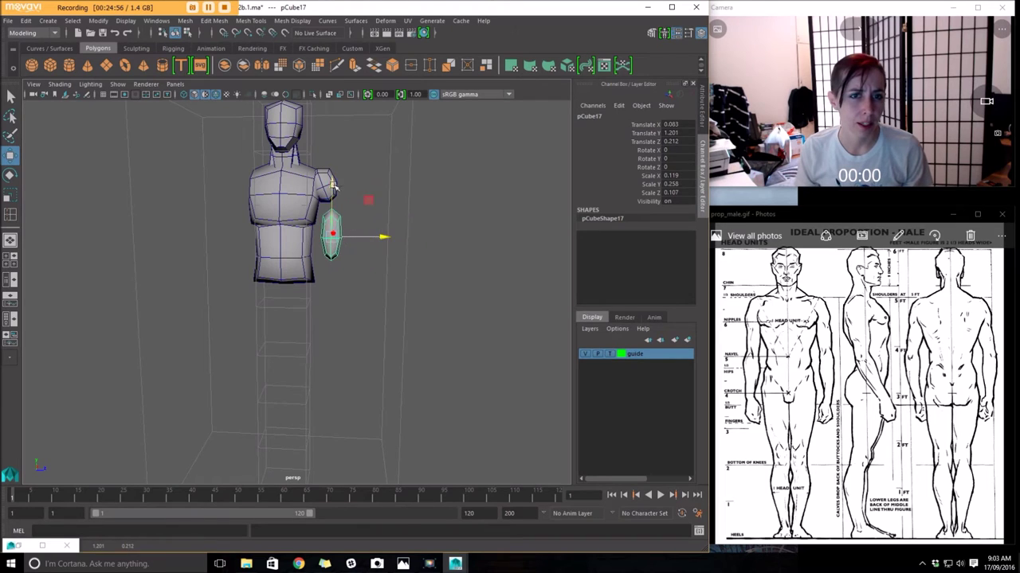
{"action": "left_click_drag", "start_coordinate": [335, 186], "coordinate": [334, 169]}
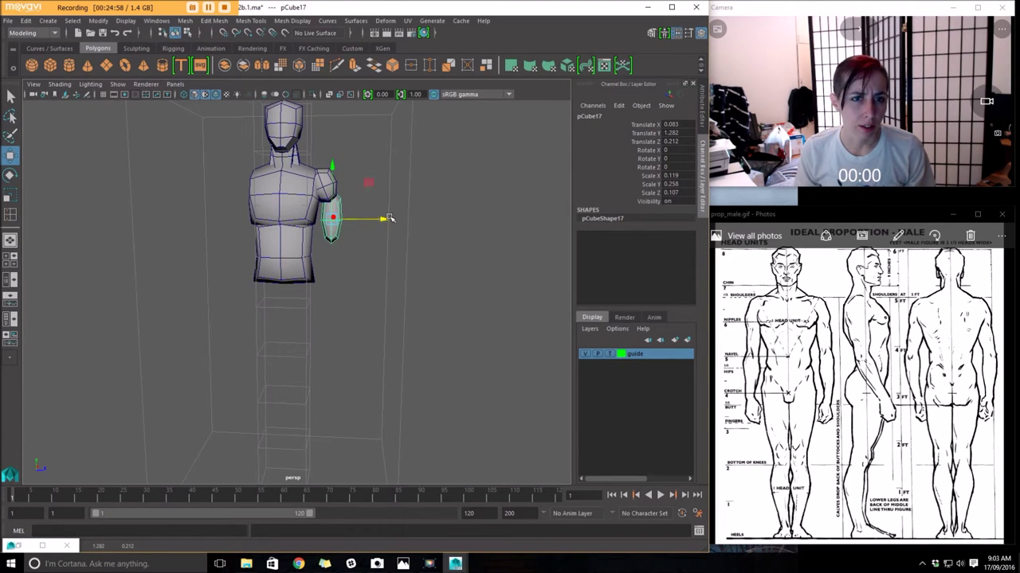
Angle the upper-arm block away from the torso with Rotate X about -17.4 and shift it outward to Translate Z 0.228
{"action": "key", "text": "e"}
{"action": "left_click_drag", "start_coordinate": [331, 170], "coordinate": [344, 175]}
{"action": "key", "text": "w"}
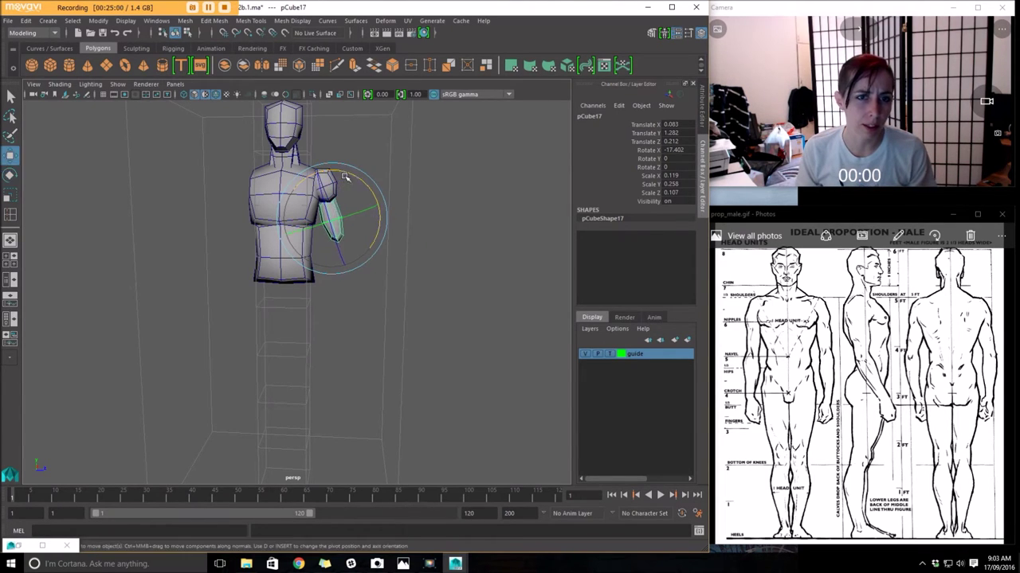
{"action": "left_click_drag", "start_coordinate": [382, 222], "coordinate": [382, 220]}
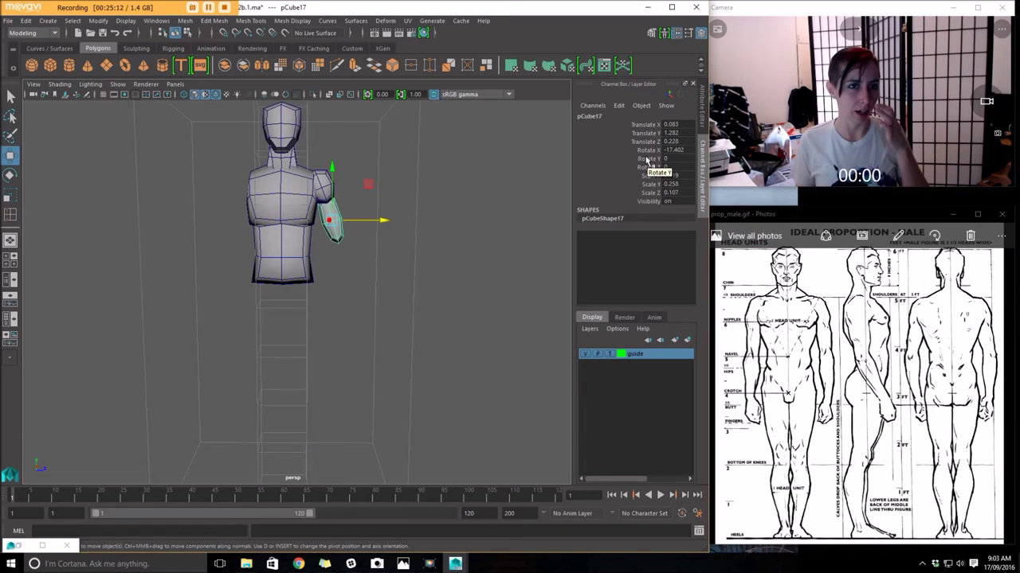
From the side, move the upper-arm block to Translate X 0.017 and tilt it to Rotate Z about -6
{"action": "left_click_drag", "start_coordinate": [400, 180], "coordinate": [297, 199], "text": "alt"}
{"action": "left_click_drag", "start_coordinate": [389, 229], "coordinate": [376, 229]}
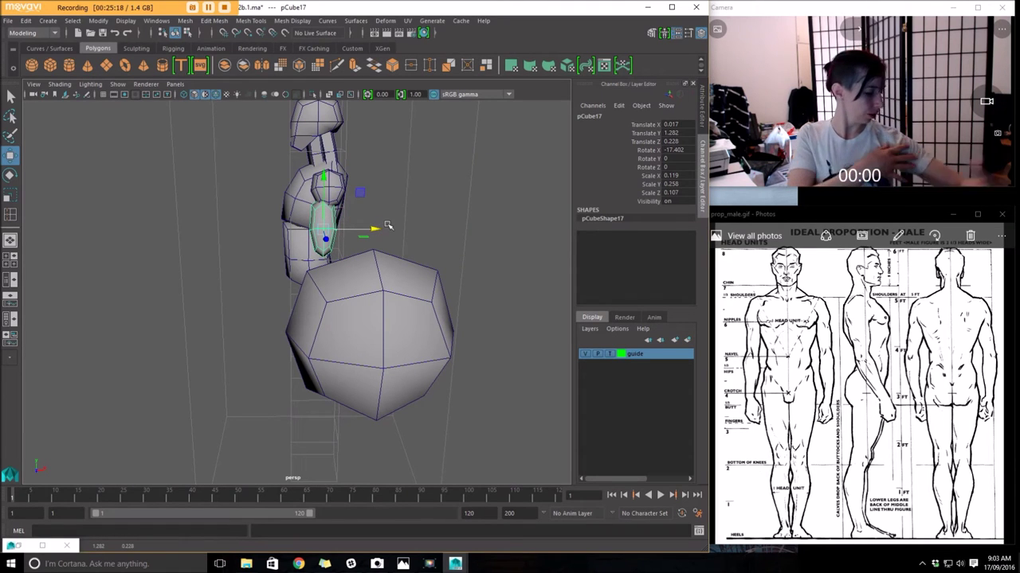
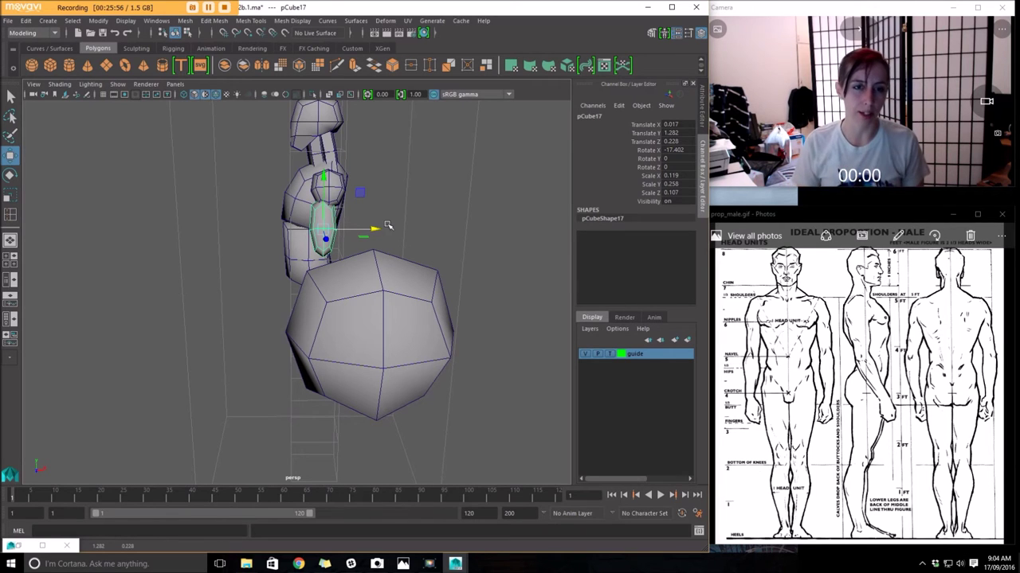
{"action": "scroll", "coordinate": [358, 232], "scroll_direction": "up", "scroll_amount": 4}
{"action": "middle_click_drag", "start_coordinate": [373, 216], "coordinate": [351, 292], "text": "alt"}
{"action": "left_click_drag", "start_coordinate": [351, 292], "coordinate": [390, 298], "text": "alt"}
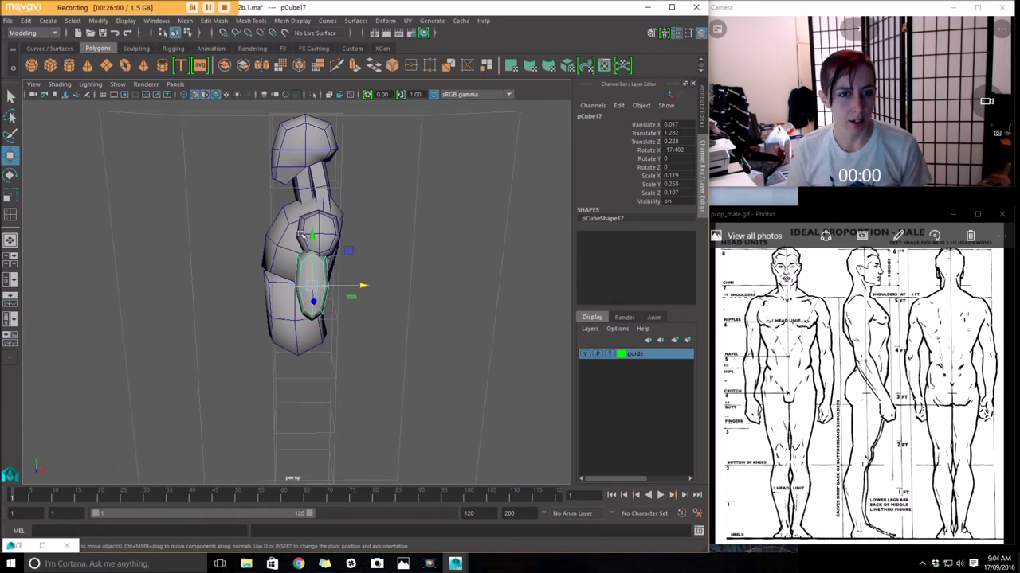
{"action": "key", "text": "e"}
{"action": "left_click_drag", "start_coordinate": [322, 240], "coordinate": [384, 472]}
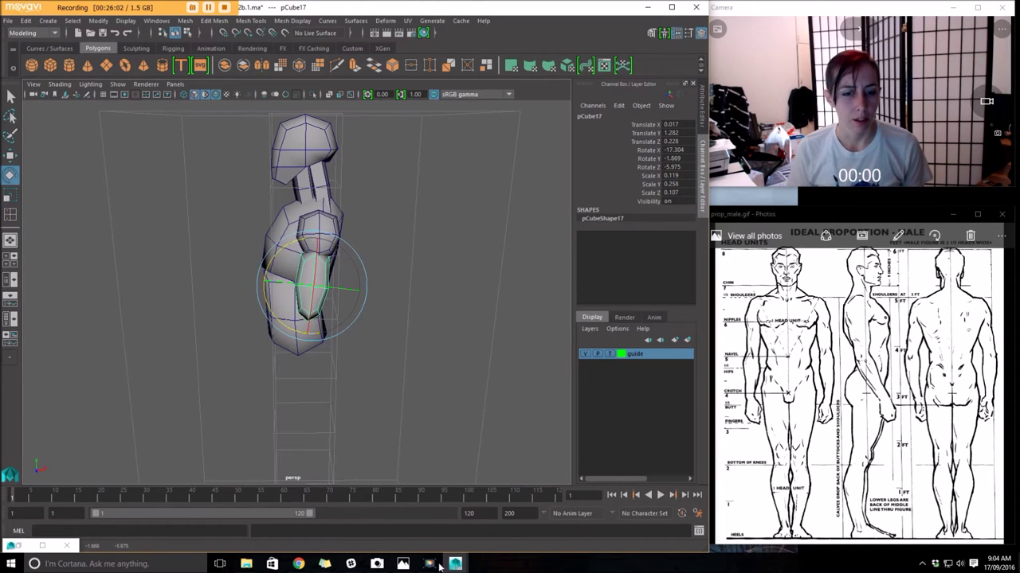
Bring back the muscle anatomy photo, shrink it beside the model, and compare the upper arm's side and front views with it
{"action": "mouse_move", "coordinate": [403, 564]}
{"action": "left_click", "coordinate": [354, 509]}
{"action": "left_click_drag", "start_coordinate": [546, 35], "coordinate": [807, 76]}
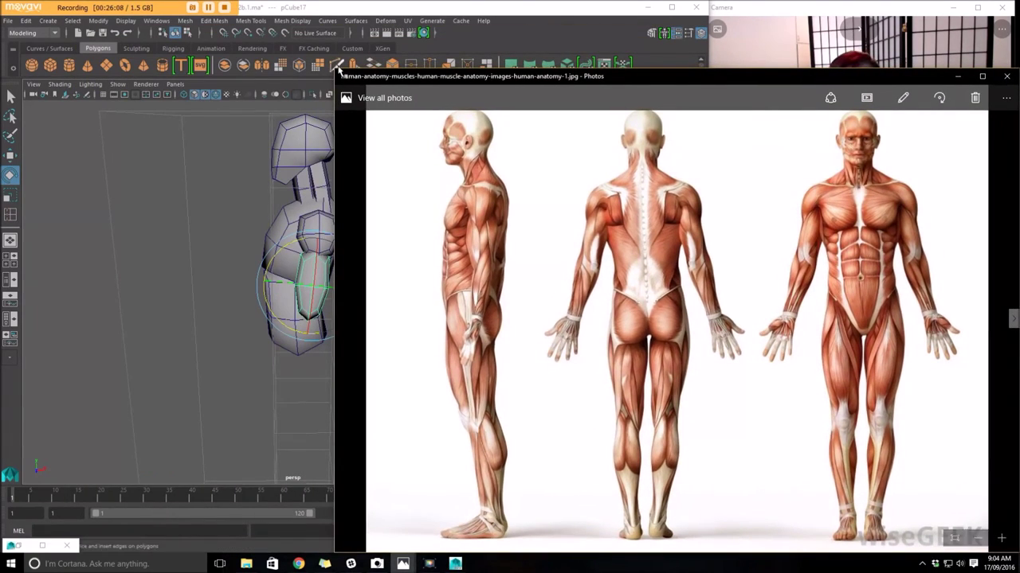
{"action": "left_click_drag", "start_coordinate": [339, 71], "coordinate": [716, 247]}
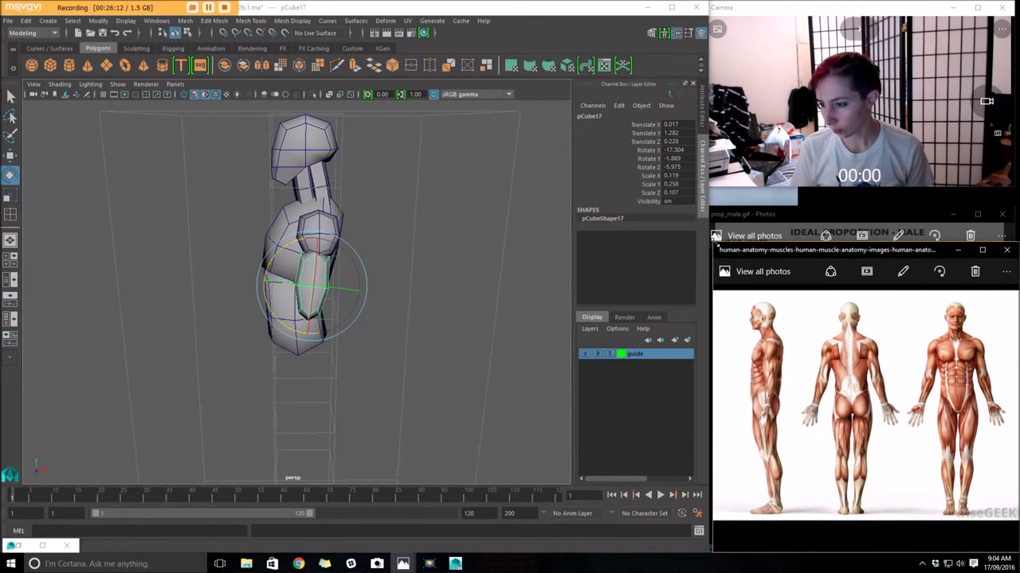
{"action": "left_click_drag", "start_coordinate": [449, 281], "coordinate": [380, 342], "text": "alt"}
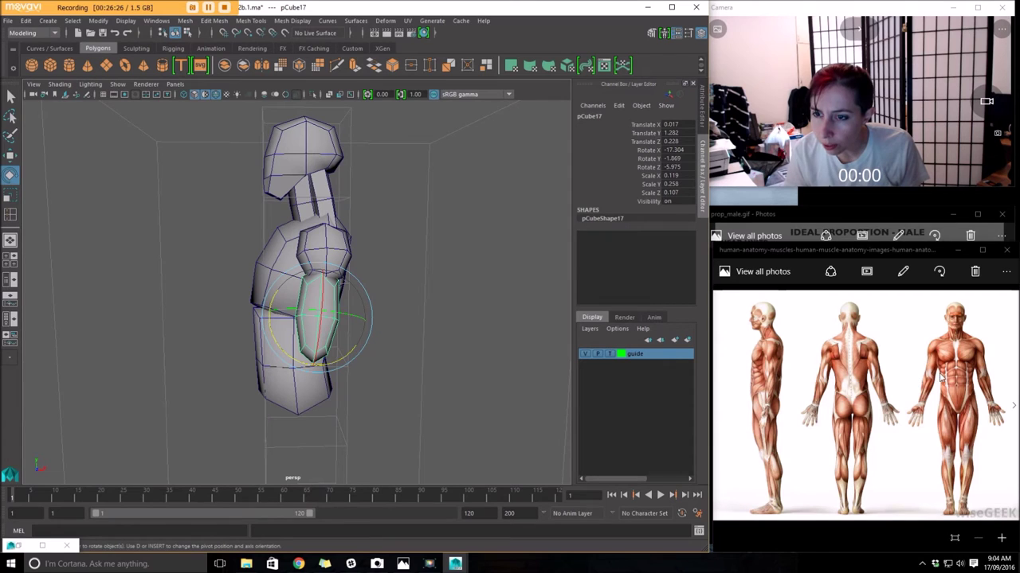
{"action": "left_click_drag", "start_coordinate": [466, 359], "coordinate": [427, 364], "text": "alt"}
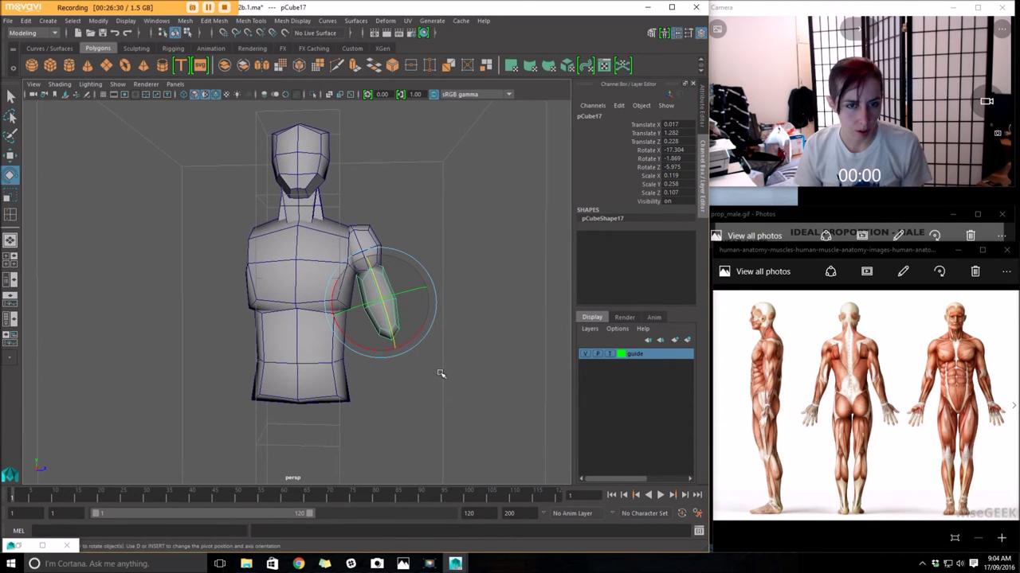
Shorten the upper-arm block to Scale Y 0.213 and try raising it to Translate Y 1.298
{"action": "key", "text": "r"}
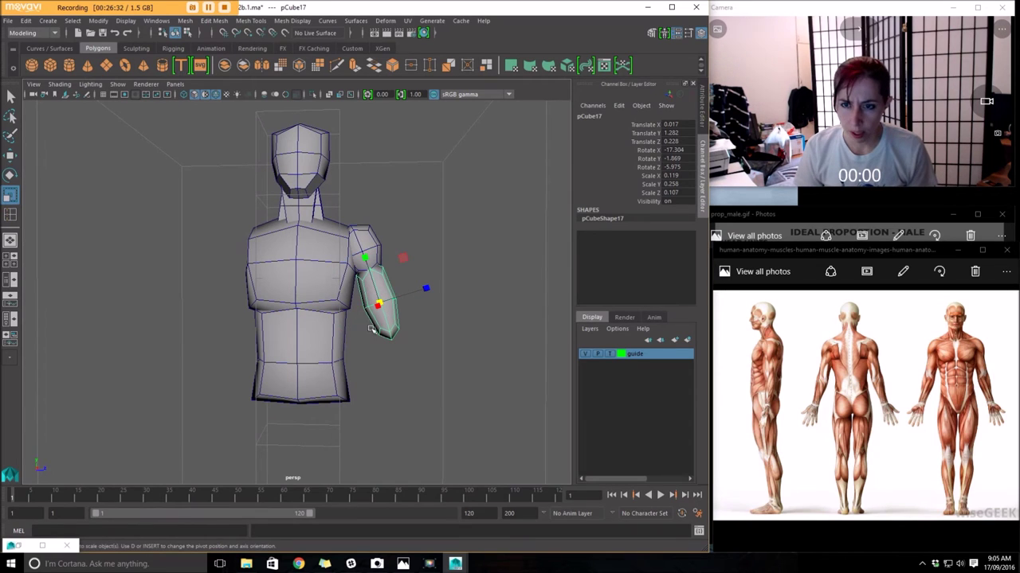
{"action": "left_click_drag", "start_coordinate": [365, 262], "coordinate": [380, 248]}
{"action": "key", "text": "w"}
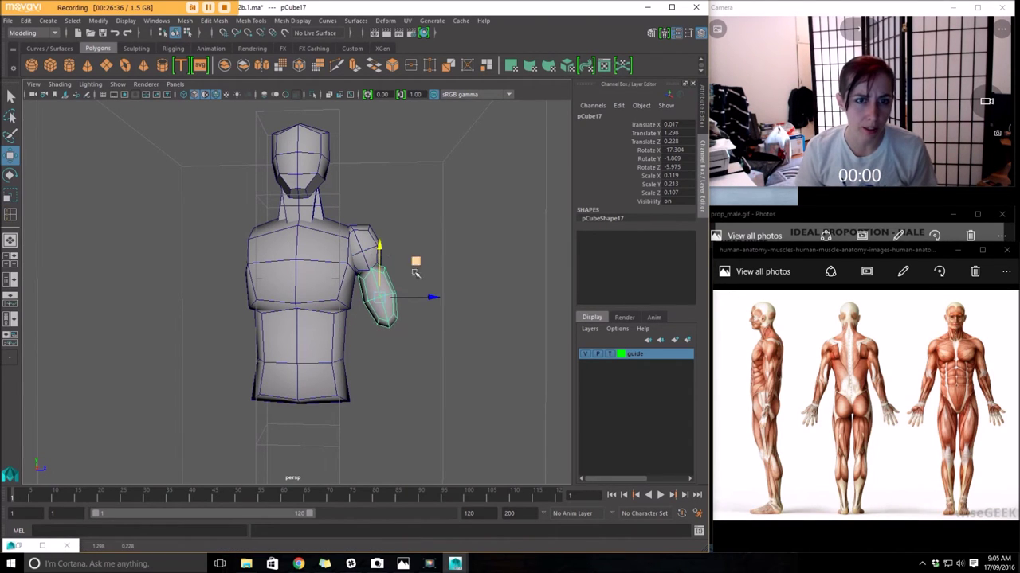
{"action": "left_click_drag", "start_coordinate": [432, 299], "coordinate": [402, 311]}
{"action": "key", "text": "ctrl+z"}
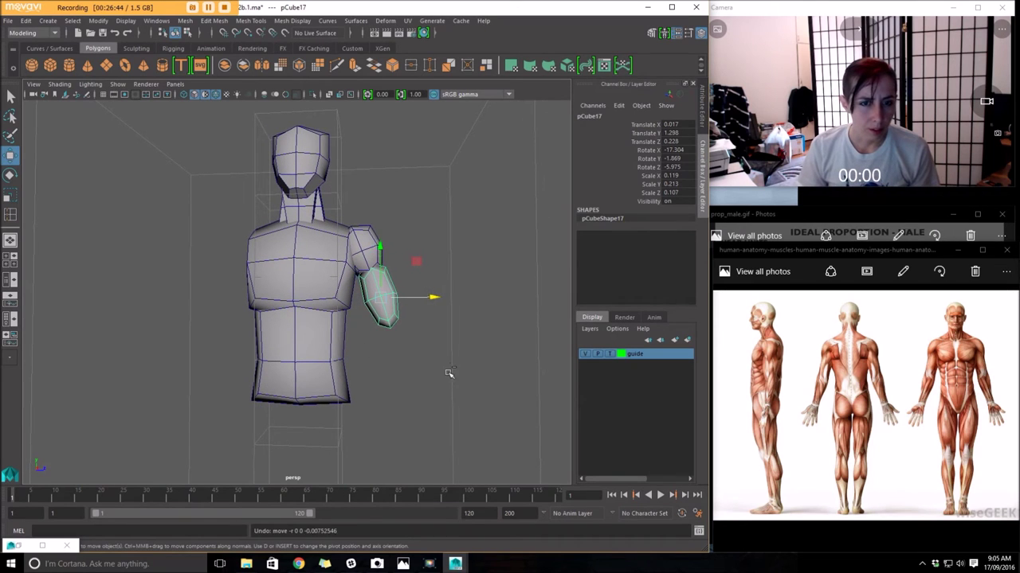
{"action": "left_click_drag", "start_coordinate": [439, 377], "coordinate": [391, 358], "text": "alt"}
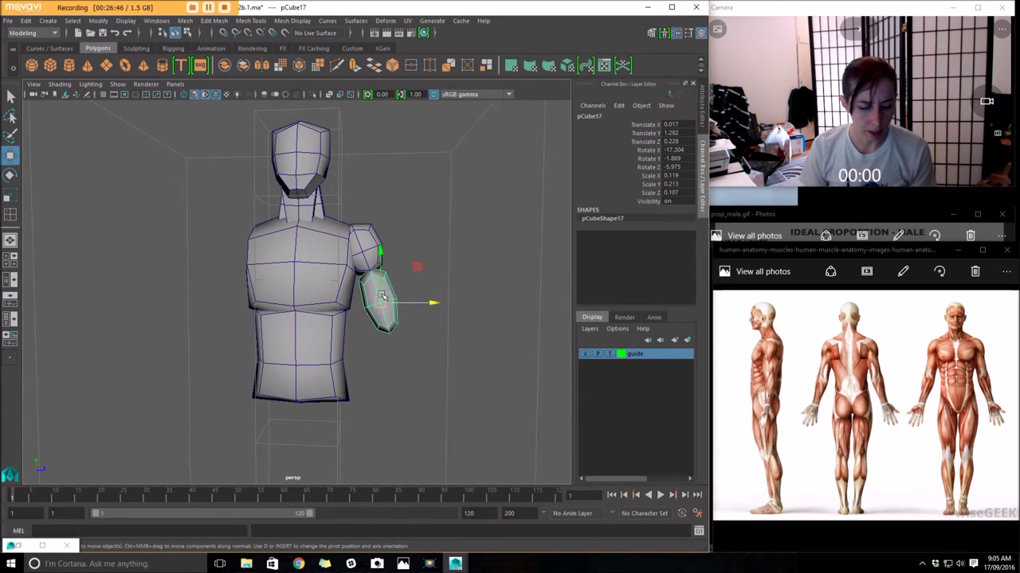
Set the upper-arm block to Scale Y 0.236 and move it up against the shoulder, to Translate Y 1.297 and Z 0.223
{"action": "key", "text": "r"}
{"action": "mouse_move", "coordinate": [372, 263]}
{"action": "left_mouse_down"}
{"action": "mouse_move", "coordinate": [366, 257]}
{"action": "mouse_move", "coordinate": [381, 249]}
{"action": "left_mouse_up"}
{"action": "key", "text": "w"}
{"action": "left_click", "coordinate": [438, 300]}
{"action": "key", "text": "ctrl+z"}
{"action": "left_click_drag", "start_coordinate": [436, 299], "coordinate": [435, 299]}
{"action": "left_click_drag", "start_coordinate": [296, 380], "coordinate": [303, 381], "text": "alt"}
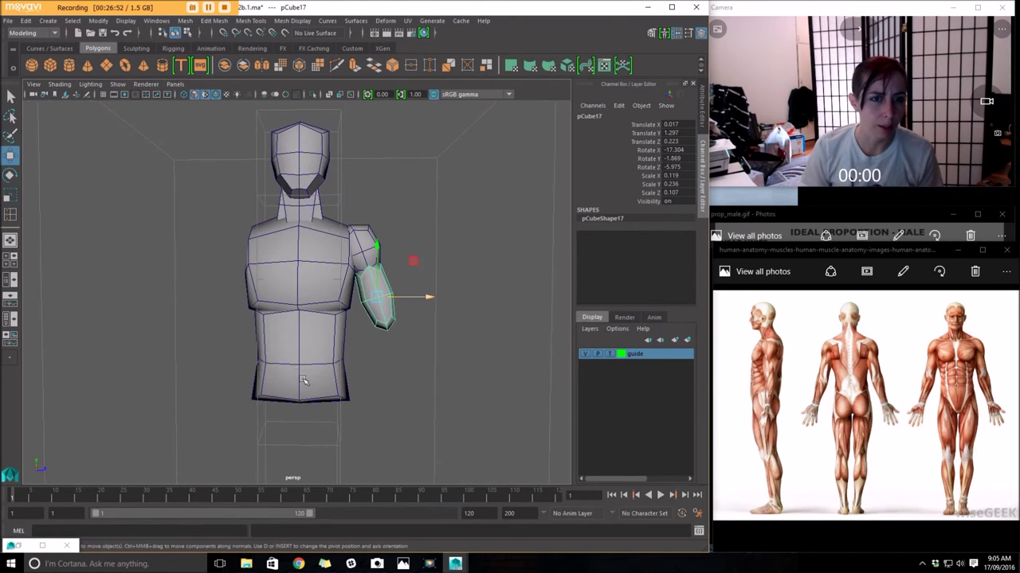
Chamfer the front centre vertex of the abdomen block with a width of 0.25
{"action": "right_click_drag", "start_coordinate": [313, 361], "coordinate": [263, 342], "text": "alt"}
{"action": "left_click_drag", "start_coordinate": [318, 337], "coordinate": [209, 328], "text": "alt"}
{"action": "left_click_drag", "start_coordinate": [267, 343], "coordinate": [339, 353], "text": "alt"}
{"action": "mouse_move", "coordinate": [339, 353]}
{"action": "right_mouse_down", "text": "alt"}
{"action": "mouse_move", "coordinate": [425, 389]}
{"action": "mouse_move", "coordinate": [310, 348]}
{"action": "mouse_move", "coordinate": [339, 360]}
{"action": "right_mouse_up", "text": "alt"}
{"action": "left_click_drag", "start_coordinate": [339, 360], "coordinate": [345, 353], "text": "alt"}
{"action": "right_click_drag", "start_coordinate": [335, 320], "coordinate": [301, 256]}
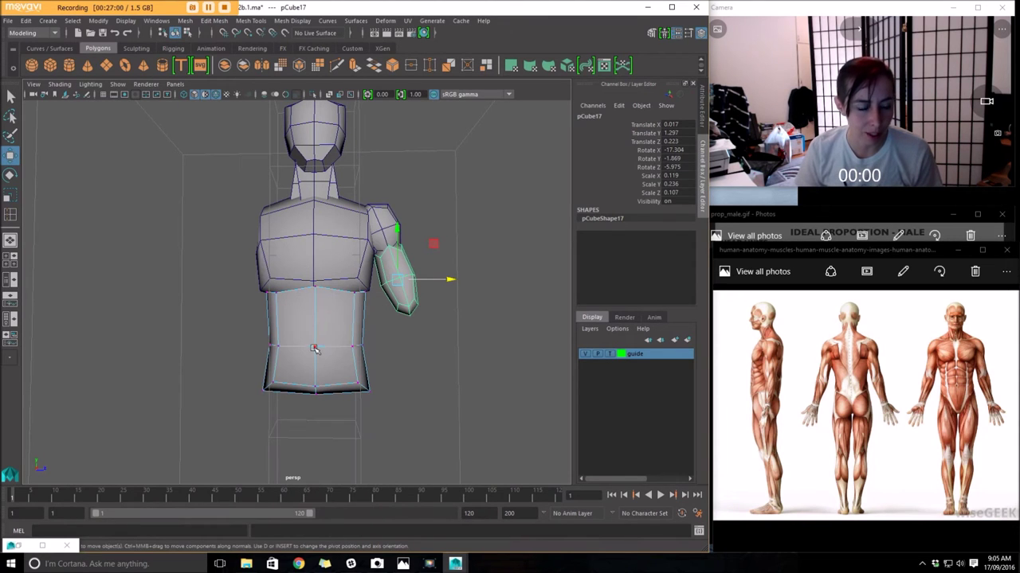
{"action": "left_click", "coordinate": [314, 349]}
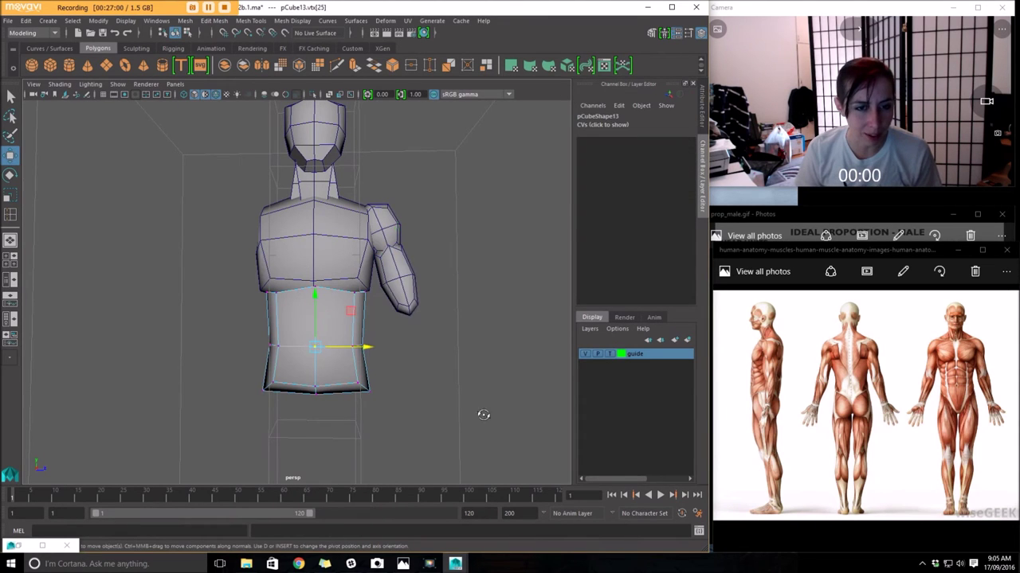
{"action": "left_click", "coordinate": [283, 21]}
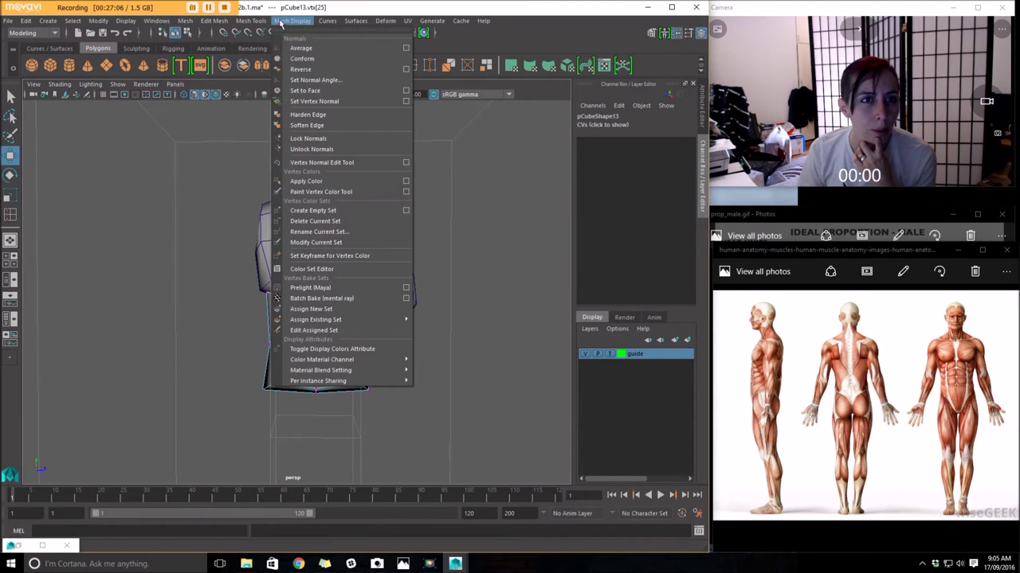
{"action": "mouse_move", "coordinate": [266, 24]}
{"action": "mouse_move", "coordinate": [213, 21]}
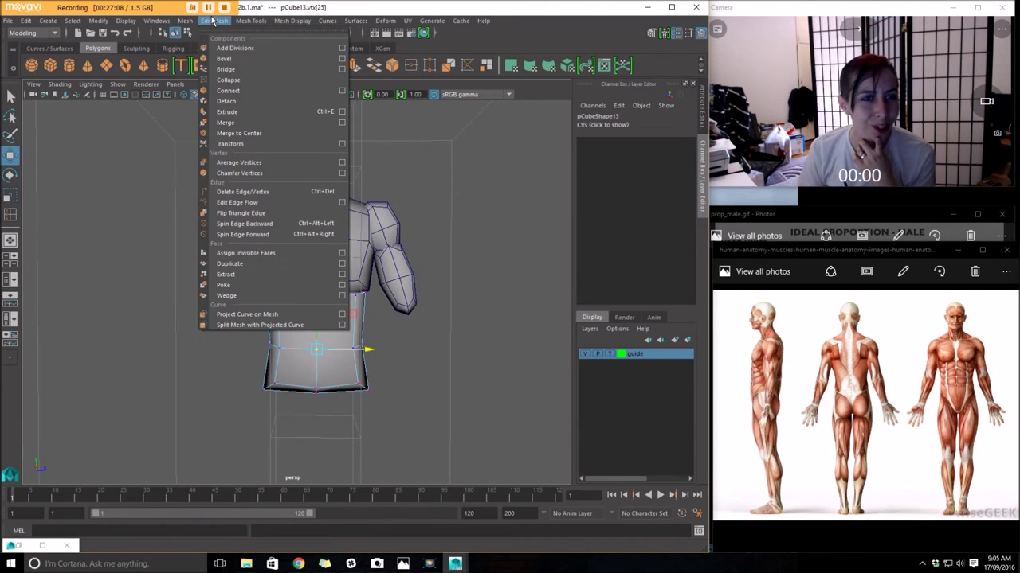
{"action": "left_click", "coordinate": [245, 174]}
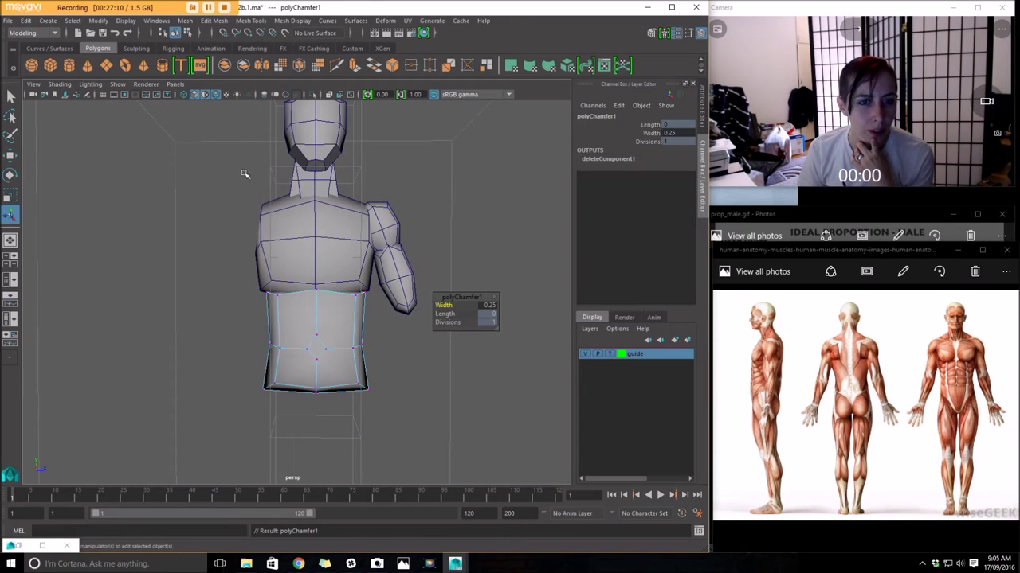
Shrink the small diamond face on the front of the abdomen and push it inward to form a navel
{"action": "left_click_drag", "start_coordinate": [376, 340], "coordinate": [363, 343], "text": "alt"}
{"action": "right_click_drag", "start_coordinate": [338, 257], "coordinate": [339, 293]}
{"action": "left_click", "coordinate": [296, 366]}
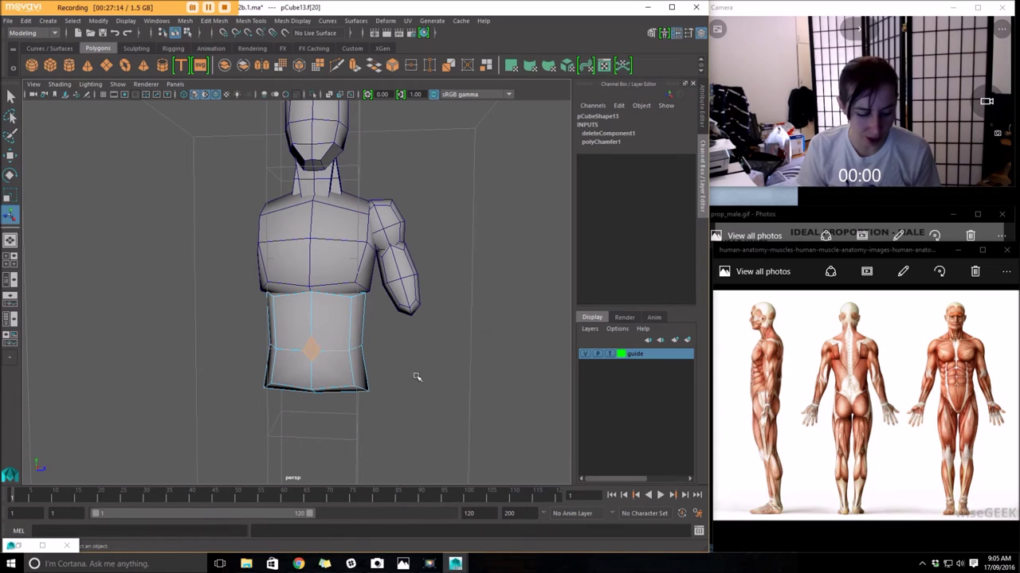
{"action": "key", "text": "w"}
{"action": "left_click", "coordinate": [311, 350]}
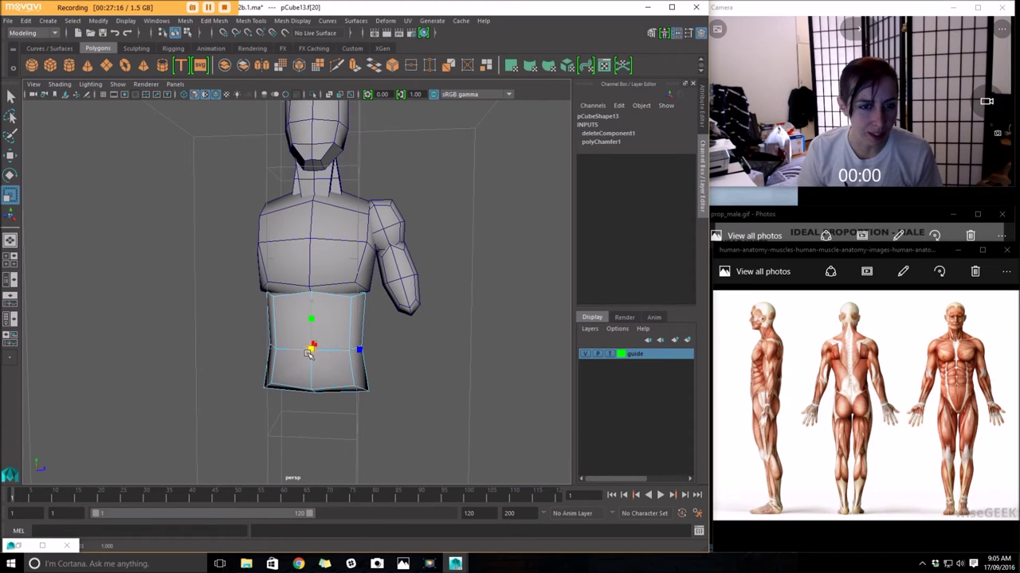
{"action": "left_click_drag", "start_coordinate": [311, 355], "coordinate": [209, 365], "text": "alt"}
{"action": "key", "text": "w"}
{"action": "left_click_drag", "start_coordinate": [301, 344], "coordinate": [463, 369]}
{"action": "left_click", "coordinate": [406, 352]}
{"action": "right_click_drag", "start_coordinate": [463, 369], "coordinate": [438, 362], "text": "alt"}
{"action": "left_click_drag", "start_coordinate": [439, 361], "coordinate": [429, 366], "text": "alt"}
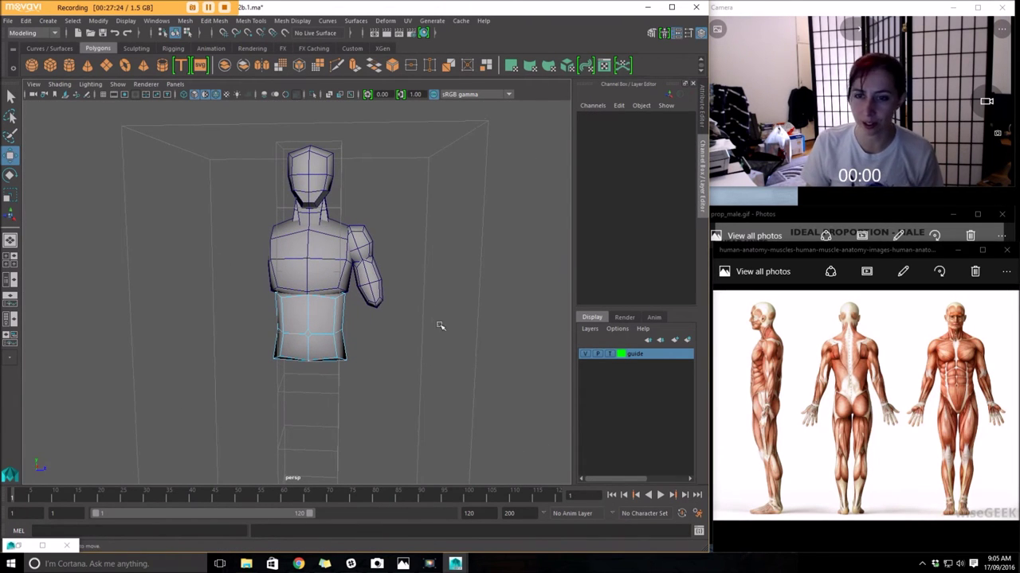
From the side, straighten the upper-arm block to Rotate Z about -1.5 and shift it to Translate X 0.019
{"action": "left_click_drag", "start_coordinate": [413, 355], "coordinate": [335, 308], "text": "alt"}
{"action": "left_click_drag", "start_coordinate": [323, 351], "coordinate": [340, 293], "text": "alt"}
{"action": "left_click", "coordinate": [311, 316]}
{"action": "key", "text": "e"}
{"action": "key", "text": "w"}
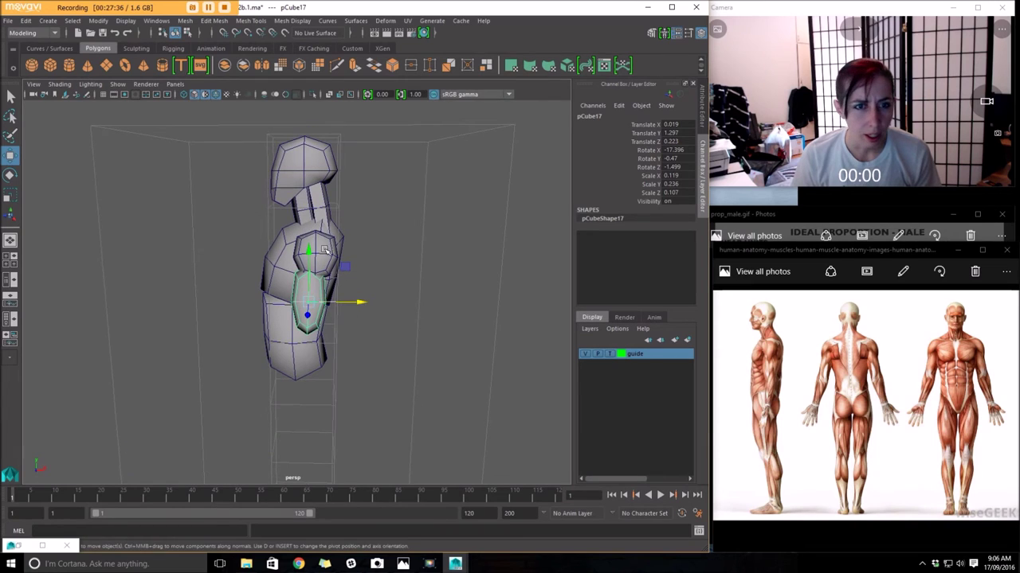
{"action": "right_click_drag", "start_coordinate": [327, 274], "coordinate": [301, 269]}
{"action": "left_click_drag", "start_coordinate": [349, 288], "coordinate": [348, 289]}
{"action": "left_click_drag", "start_coordinate": [349, 290], "coordinate": [348, 328], "text": "alt"}
{"action": "key", "text": "e"}
{"action": "key", "text": "r"}
{"action": "key", "text": "ctrl+z"}
{"action": "key", "text": "ctrl+z"}
{"action": "key", "text": "ctrl+z"}
{"action": "key", "text": "ctrl+z"}
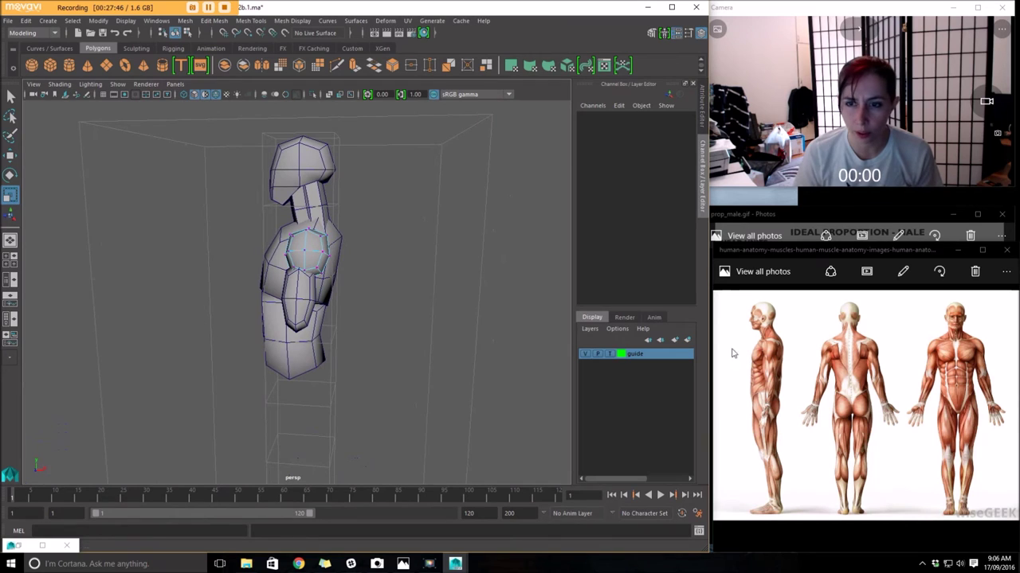
Duplicate the upper-arm block for the back of the arm, moving the copy to Translate X 0.059 and tilting it to Rotate Z about -13.3
{"action": "left_click", "coordinate": [303, 309]}
{"action": "left_click_drag", "start_coordinate": [346, 311], "coordinate": [369, 301], "text": "alt"}
{"action": "key", "text": "w"}
{"action": "key", "text": "e"}
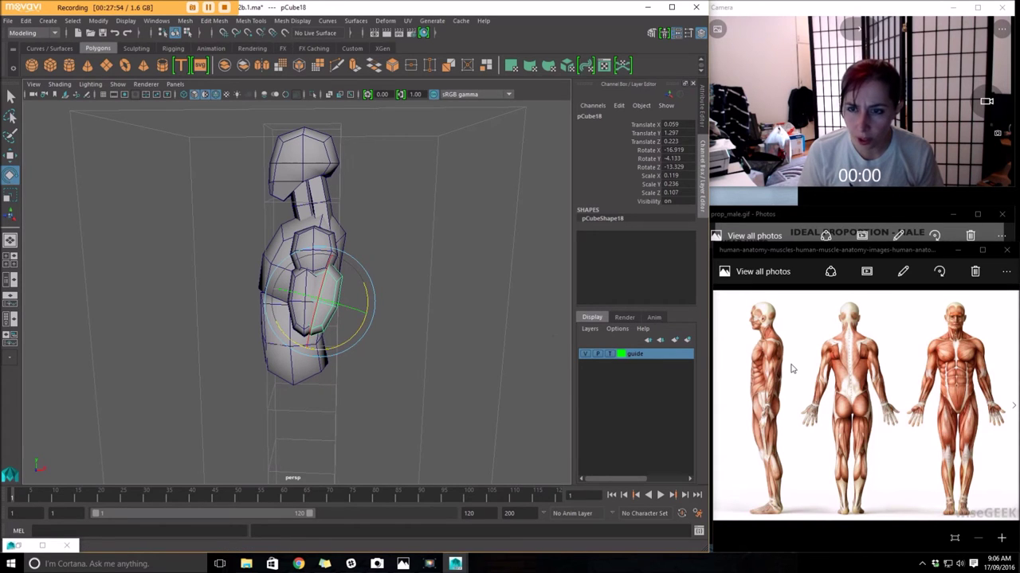
{"action": "left_click_drag", "start_coordinate": [367, 307], "coordinate": [378, 305], "text": "alt"}
Scale the rear arm block down to 0.103, 0.203, 0.092 and move it to Translate Y 1.329 and Z 0.207
{"action": "key", "text": "w"}
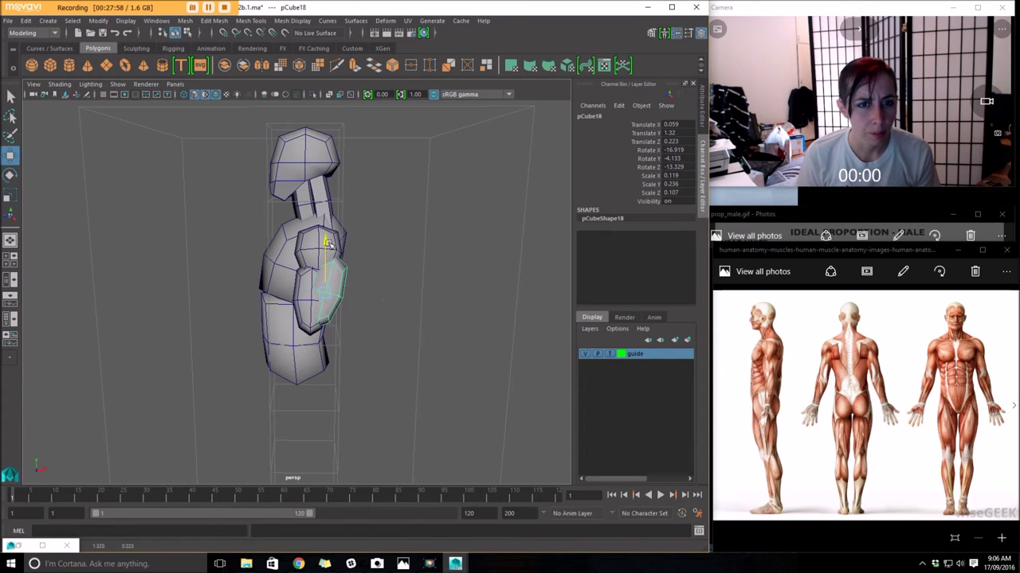
{"action": "key", "text": "r"}
{"action": "left_click_drag", "start_coordinate": [328, 293], "coordinate": [319, 289]}
{"action": "left_click_drag", "start_coordinate": [442, 227], "coordinate": [293, 233], "text": "alt"}
{"action": "key", "text": "w"}
{"action": "left_click_drag", "start_coordinate": [159, 272], "coordinate": [164, 273]}
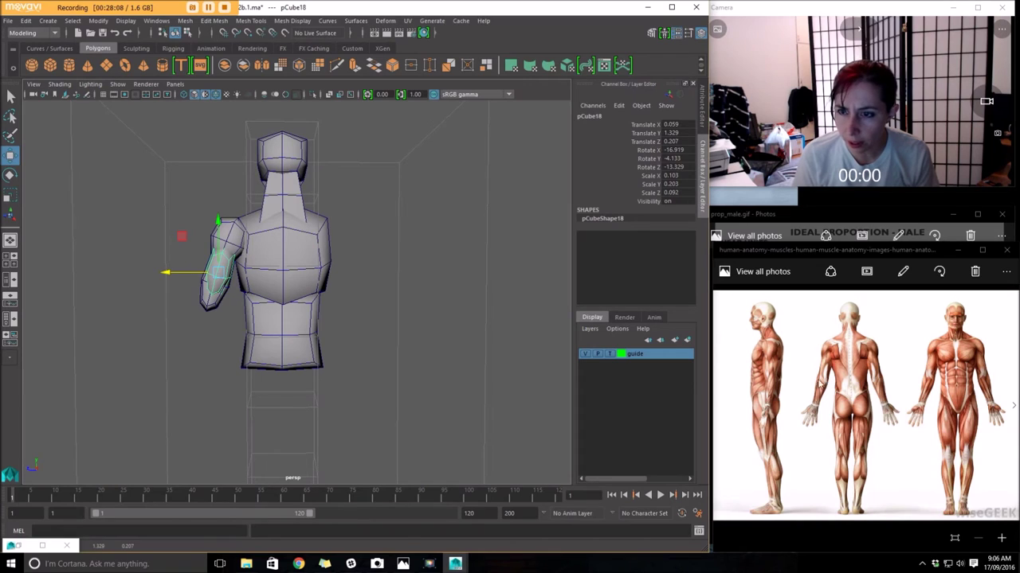
Lengthen the rear arm block to Scale Y 0.275 and position it at Translate Z 0.204
{"action": "key", "text": "r"}
{"action": "left_click_drag", "start_coordinate": [232, 227], "coordinate": [235, 214]}
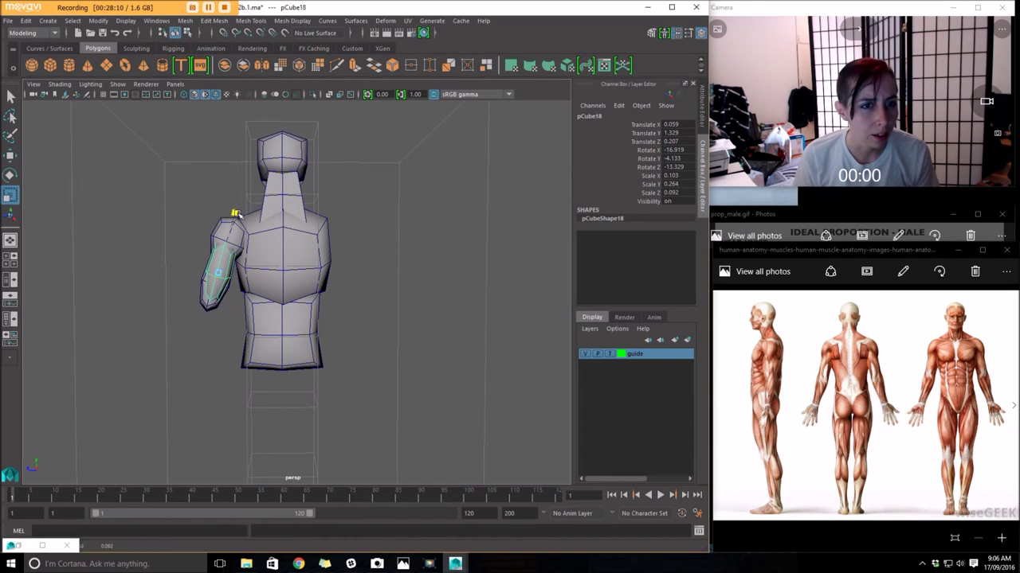
{"action": "key", "text": "w"}
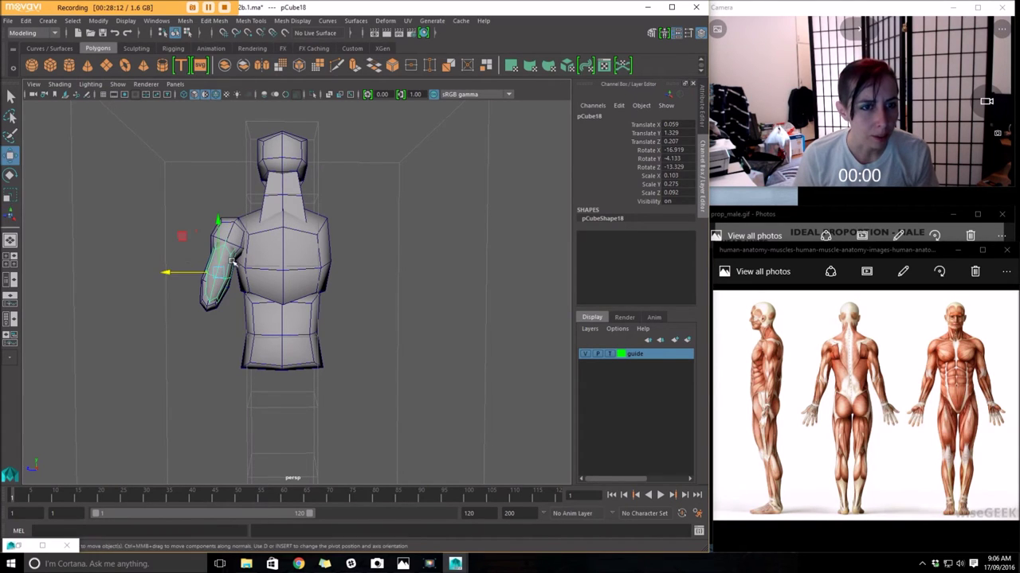
{"action": "left_click_drag", "start_coordinate": [166, 272], "coordinate": [164, 273]}
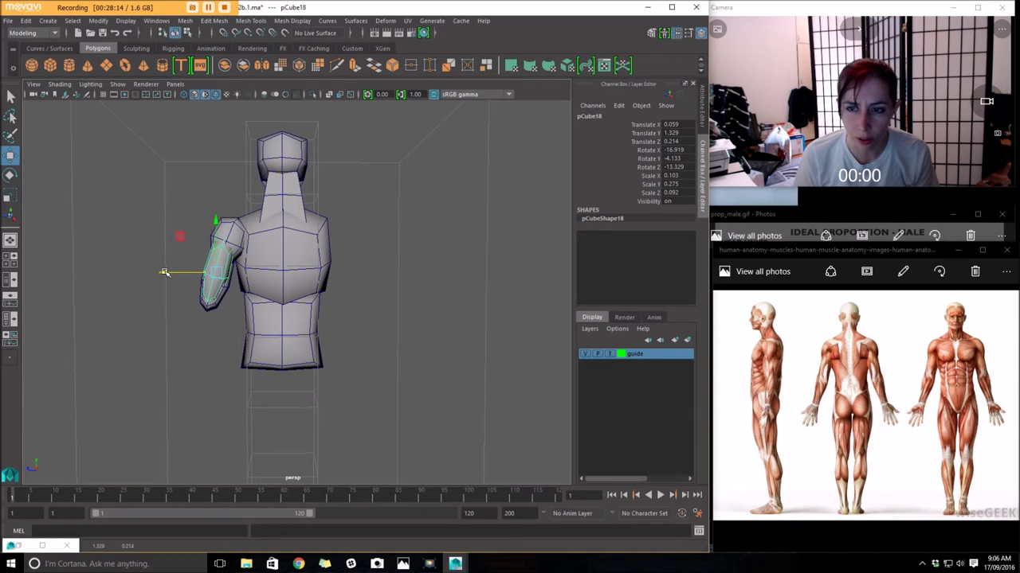
{"action": "key", "text": "e"}
{"action": "key", "text": "ctrl+z"}
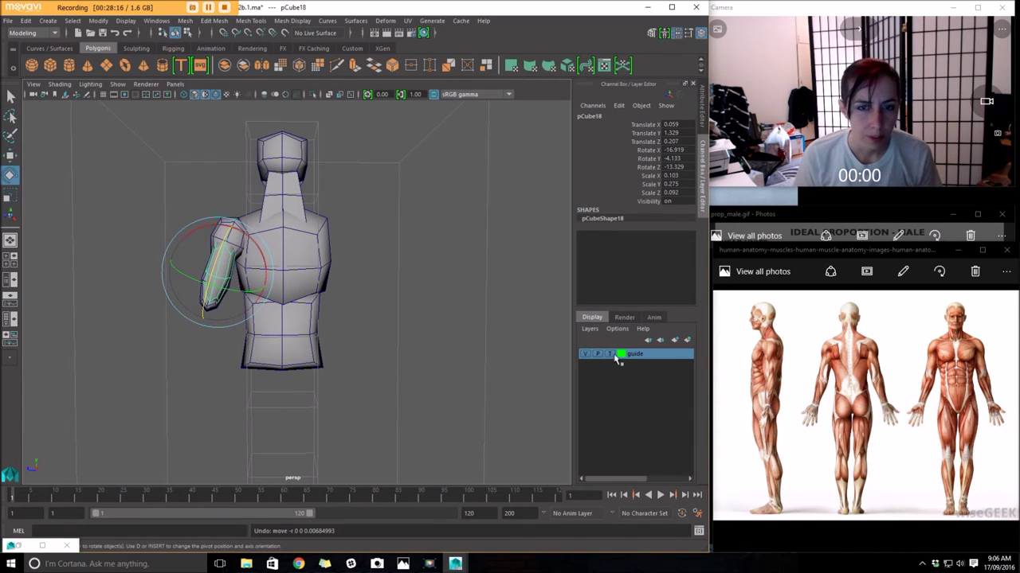
{"action": "left_click_drag", "start_coordinate": [215, 325], "coordinate": [223, 325], "text": "alt"}
{"action": "key", "text": "w"}
{"action": "left_click_drag", "start_coordinate": [175, 270], "coordinate": [173, 277]}
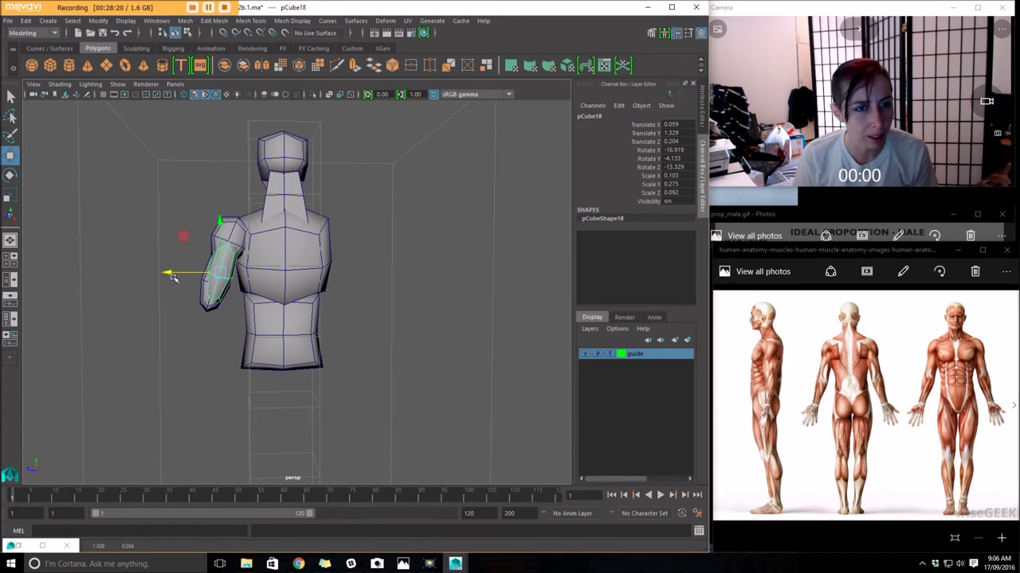
Angle the rear arm block to Rotate X about -22 and move it to Translate X 0.045 and Y 1.312
{"action": "key", "text": "e"}
{"action": "left_click_drag", "start_coordinate": [259, 240], "coordinate": [364, 256]}
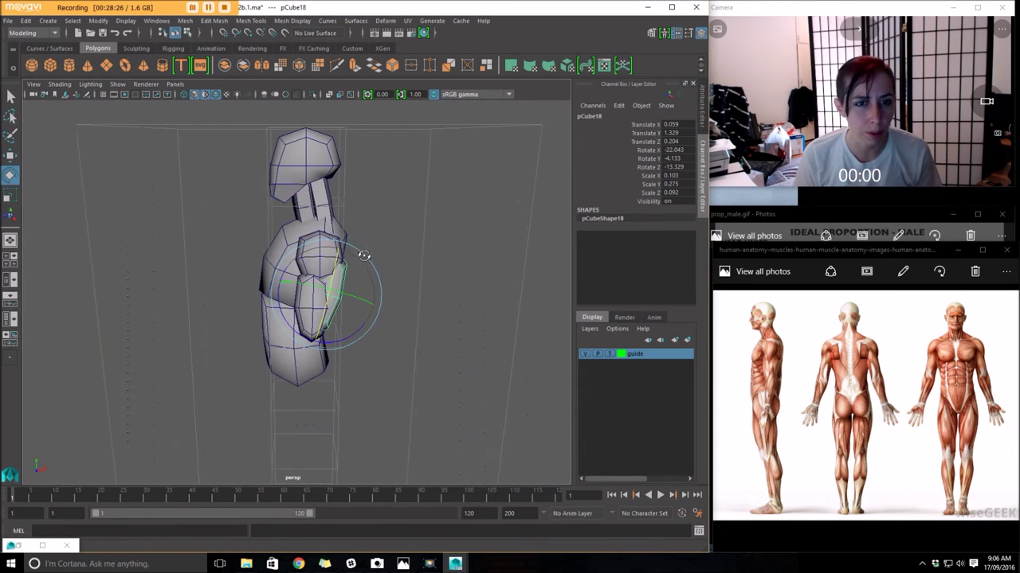
{"action": "key", "text": "w"}
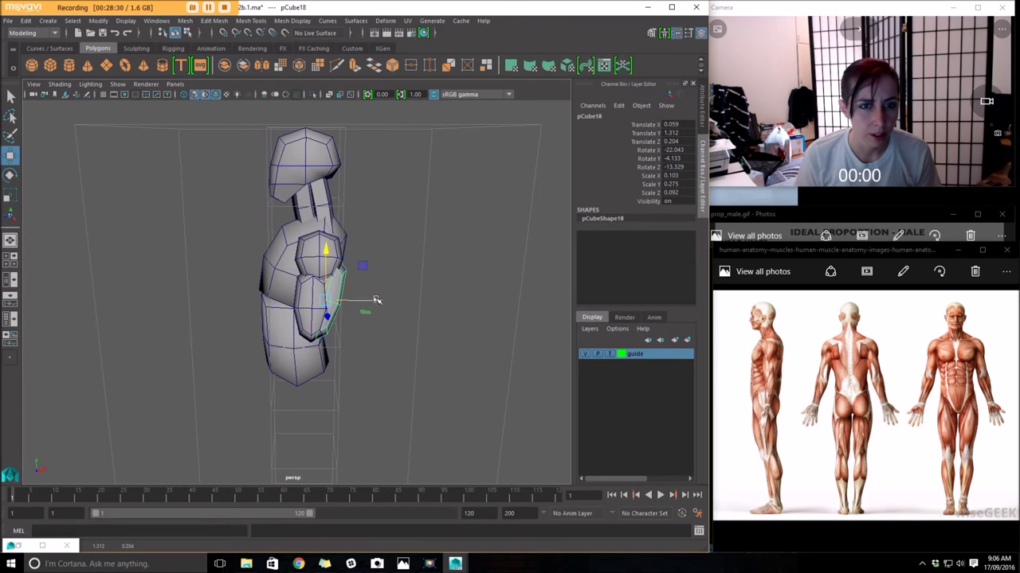
{"action": "left_click_drag", "start_coordinate": [375, 298], "coordinate": [235, 284]}
{"action": "left_click", "coordinate": [239, 282]}
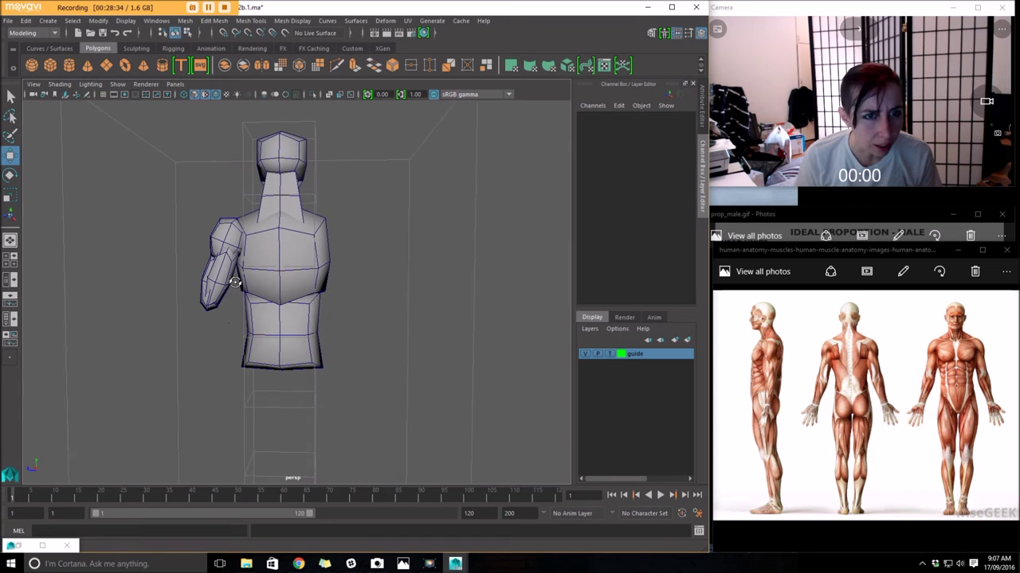
Check how the two upper-arm blocks fit together and against the torso from behind and from the front side
{"action": "left_click", "coordinate": [213, 267]}
{"action": "left_click_drag", "start_coordinate": [214, 266], "coordinate": [230, 286], "text": "alt"}
{"action": "left_click", "coordinate": [267, 352]}
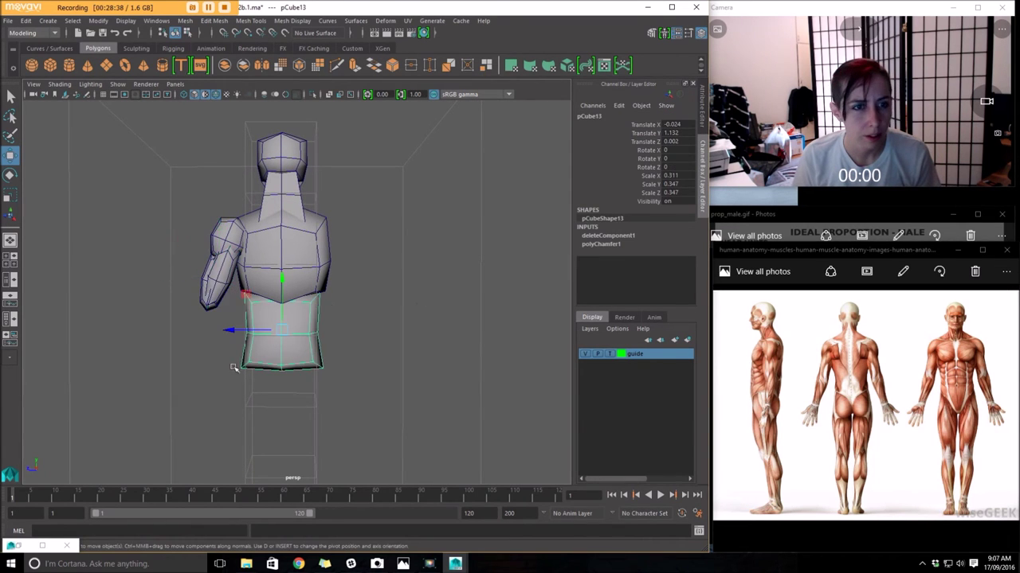
{"action": "left_click_drag", "start_coordinate": [234, 369], "coordinate": [221, 326], "text": "alt"}
{"action": "left_click", "coordinate": [229, 263]}
{"action": "left_click", "coordinate": [228, 281]}
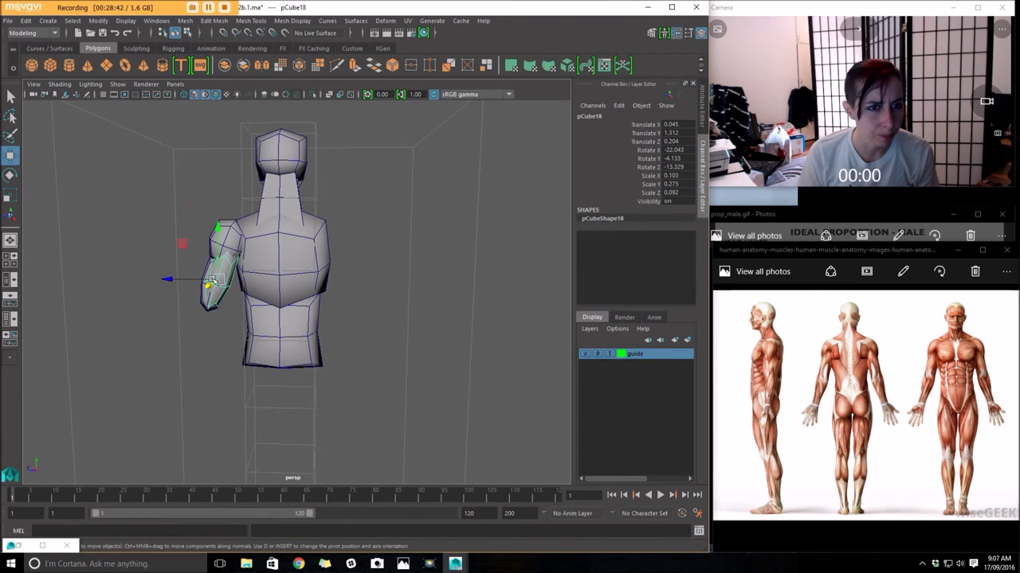
{"action": "left_click_drag", "start_coordinate": [172, 281], "coordinate": [378, 291]}
{"action": "left_click", "coordinate": [378, 294]}
{"action": "left_click_drag", "start_coordinate": [399, 336], "coordinate": [365, 349], "text": "alt"}
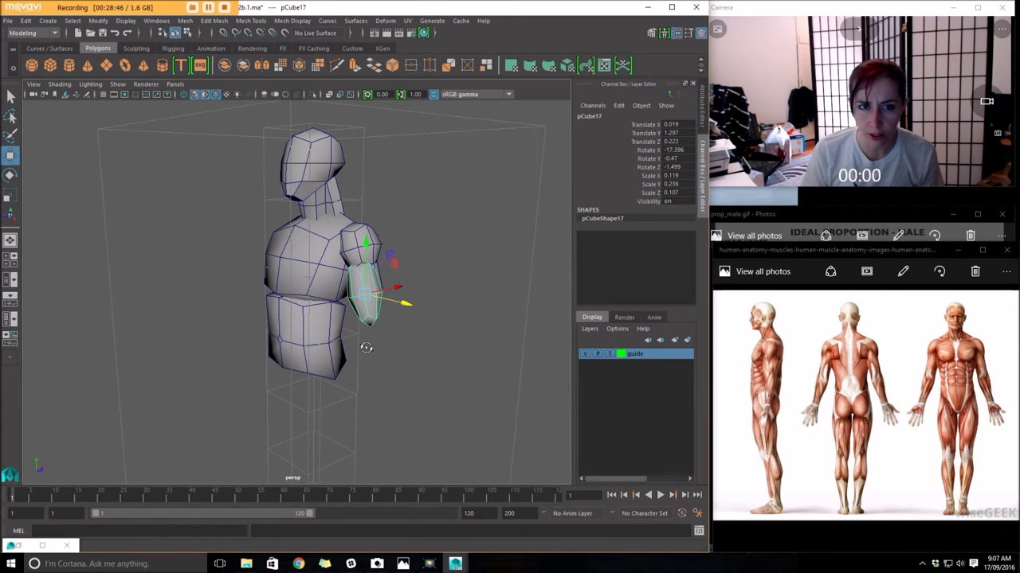
Edit the chest block's vertices and spread the upper-back pair outward toward the arms
{"action": "left_click_drag", "start_coordinate": [389, 255], "coordinate": [239, 343], "text": "alt"}
{"action": "left_click", "coordinate": [266, 266]}
{"action": "right_click_drag", "start_coordinate": [288, 259], "coordinate": [235, 252]}
{"action": "left_click_drag", "start_coordinate": [245, 292], "coordinate": [251, 242], "text": "alt"}
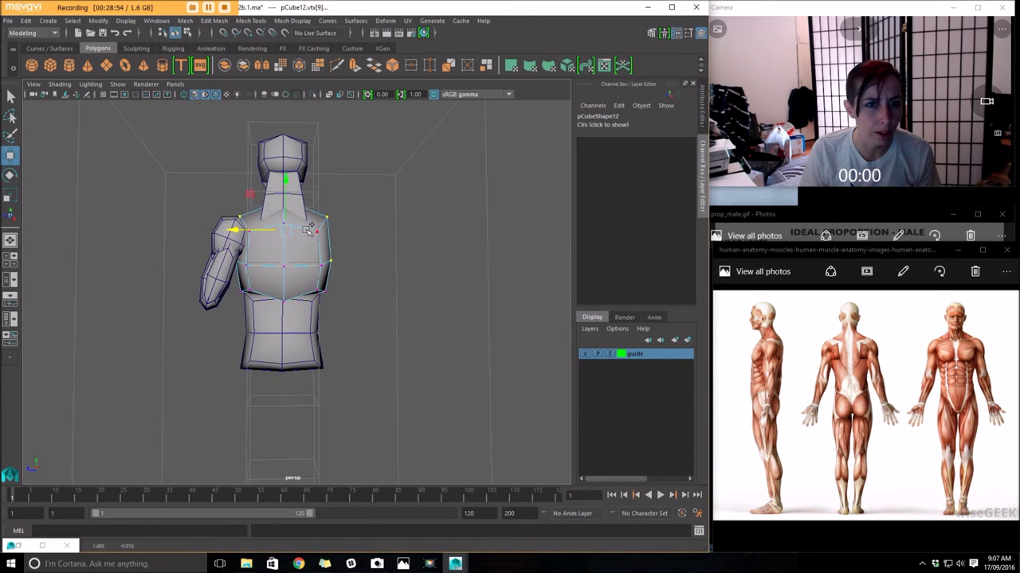
{"action": "left_click", "coordinate": [252, 231]}
{"action": "left_click_drag", "start_coordinate": [251, 231], "coordinate": [244, 313], "text": "alt"}
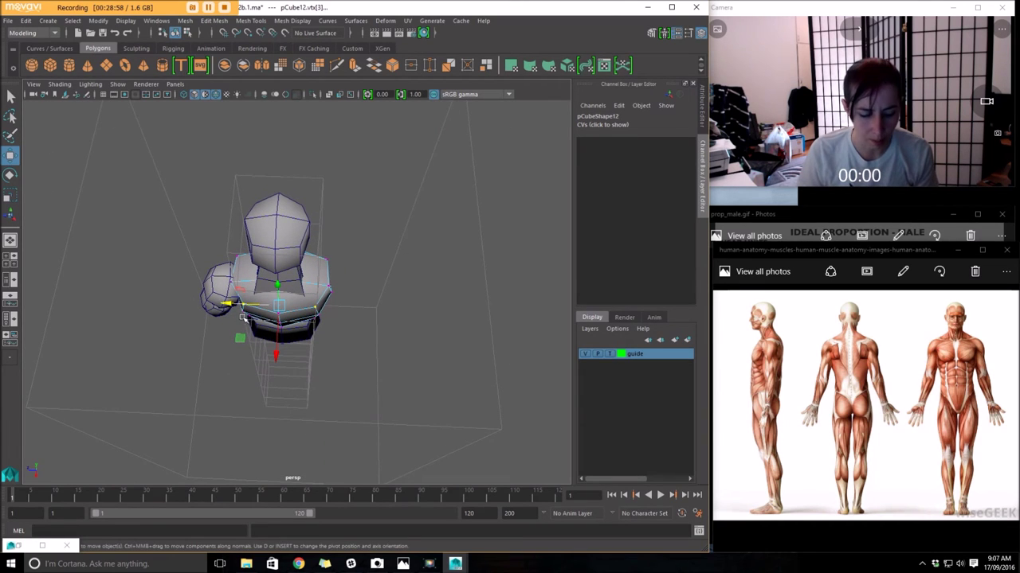
{"action": "key", "text": "r"}
{"action": "left_click_drag", "start_coordinate": [230, 303], "coordinate": [365, 254]}
{"action": "key", "text": "w"}
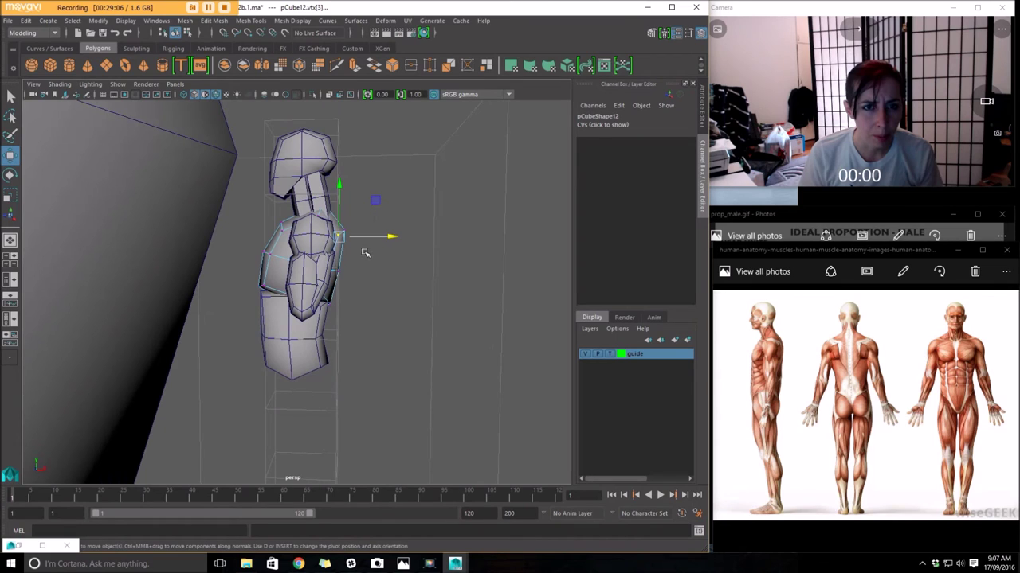
Adjust the height of the chest block's outer shoulder vertices along its top edge
{"action": "left_click_drag", "start_coordinate": [340, 185], "coordinate": [304, 229]}
{"action": "left_click_drag", "start_coordinate": [299, 266], "coordinate": [337, 260], "text": "alt"}
{"action": "left_click_drag", "start_coordinate": [422, 340], "coordinate": [123, 246], "text": "ctrl"}
{"action": "left_click_drag", "start_coordinate": [152, 251], "coordinate": [318, 169], "text": "alt"}
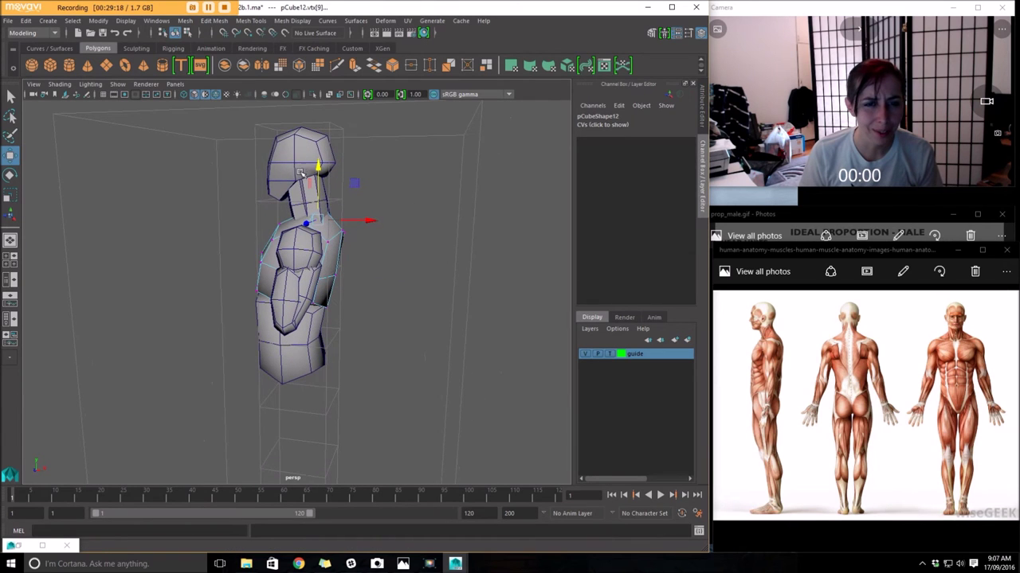
{"action": "mouse_move", "coordinate": [303, 266]}
{"action": "left_mouse_down", "text": "alt"}
{"action": "mouse_move", "coordinate": [330, 265]}
{"action": "mouse_move", "coordinate": [315, 272]}
{"action": "left_mouse_up", "text": "alt"}
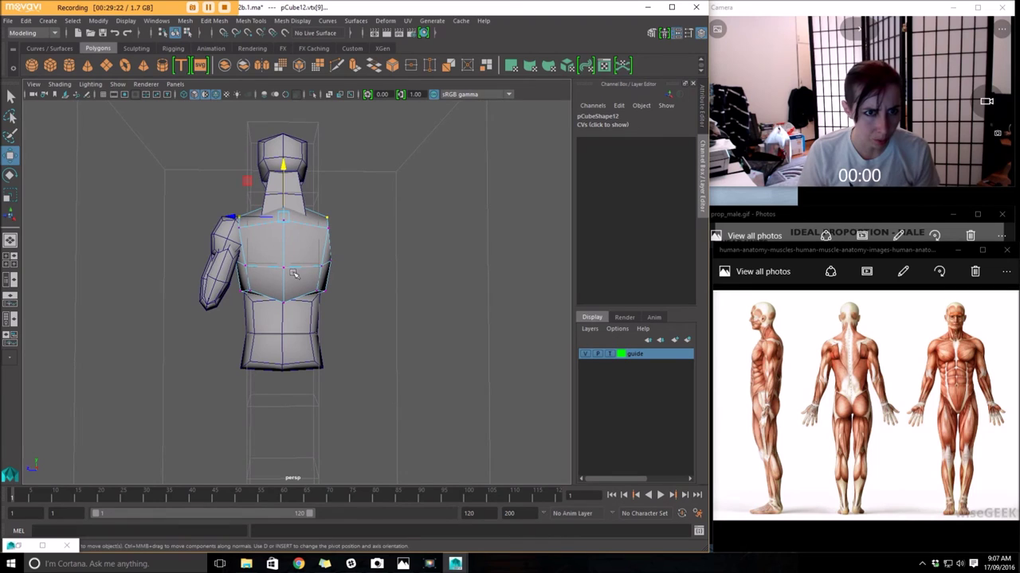
Fine-tune the height and spread of the chest block's upper-back vertex pair just below the shoulders
{"action": "left_click", "coordinate": [237, 226]}
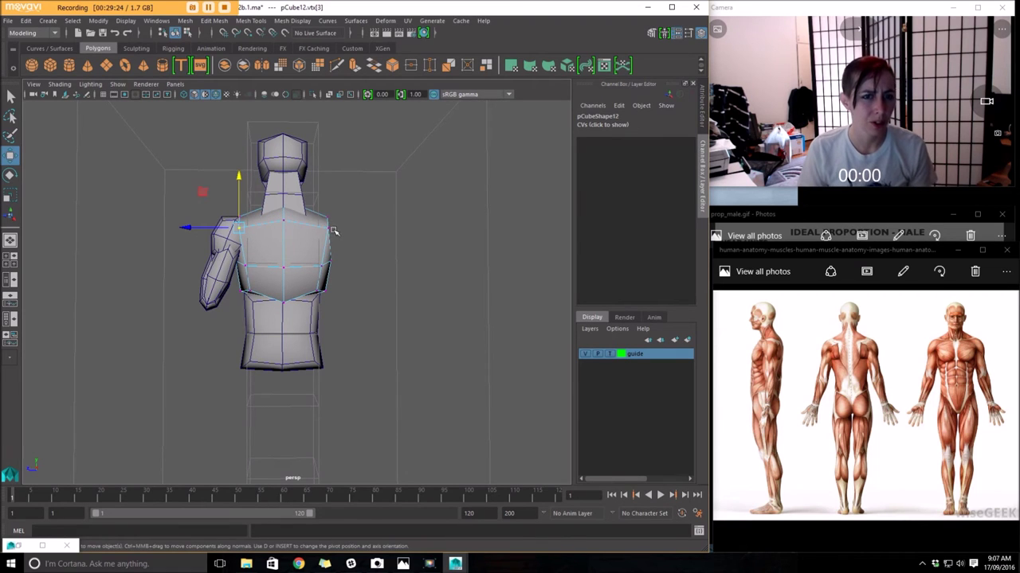
{"action": "left_click_drag", "start_coordinate": [283, 178], "coordinate": [283, 177]}
{"action": "key", "text": "r"}
{"action": "left_click_drag", "start_coordinate": [234, 228], "coordinate": [236, 227]}
Scale the pair of outer mid-back vertices on the chest block slightly outward
{"action": "left_click", "coordinate": [249, 267]}
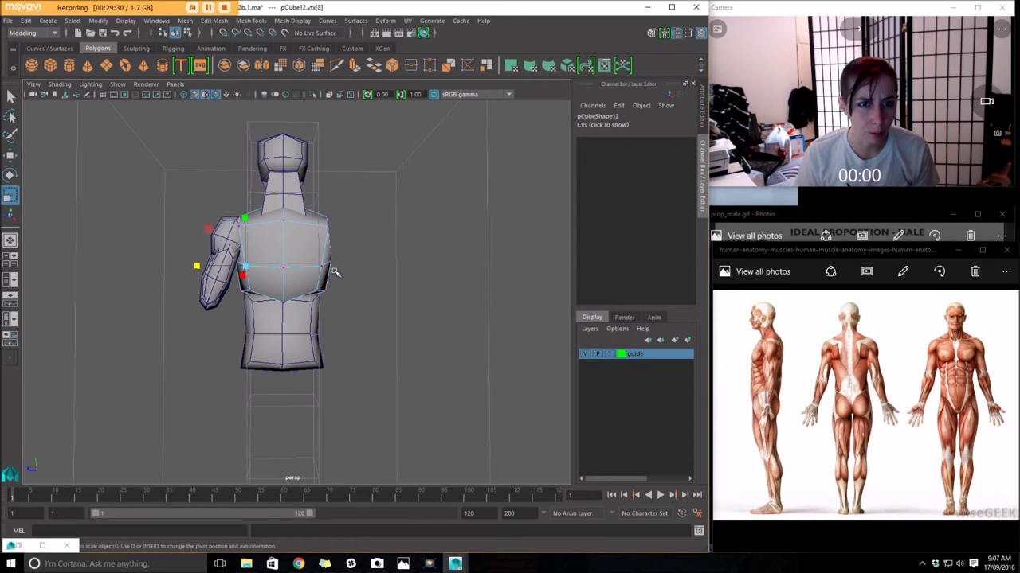
{"action": "left_click", "coordinate": [323, 265], "text": "shift"}
{"action": "left_click_drag", "start_coordinate": [235, 266], "coordinate": [231, 266]}
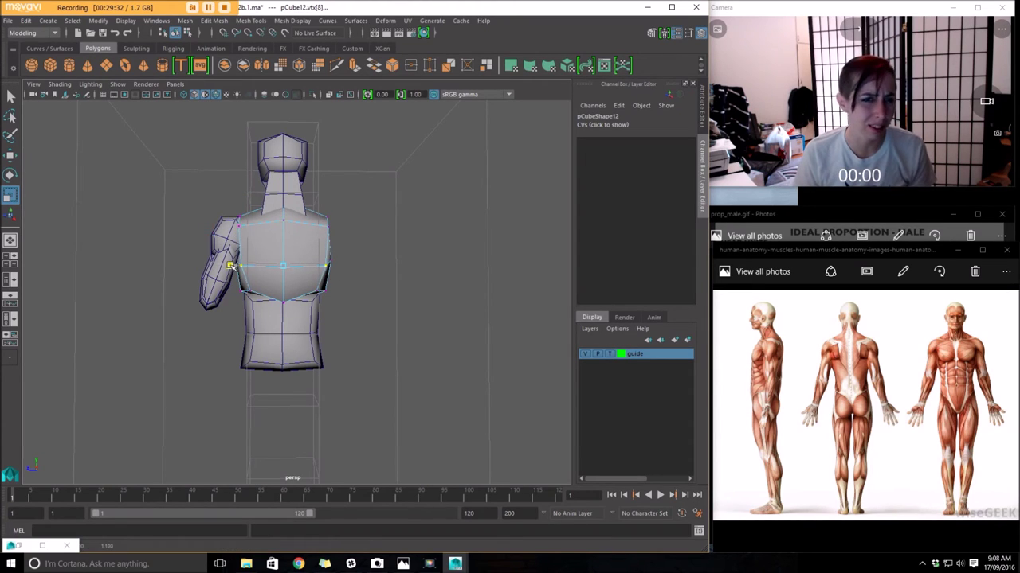
{"action": "mouse_move", "coordinate": [284, 294]}
{"action": "left_mouse_down", "text": "alt"}
{"action": "mouse_move", "coordinate": [309, 279]}
{"action": "mouse_move", "coordinate": [287, 299]}
{"action": "left_mouse_up", "text": "alt"}
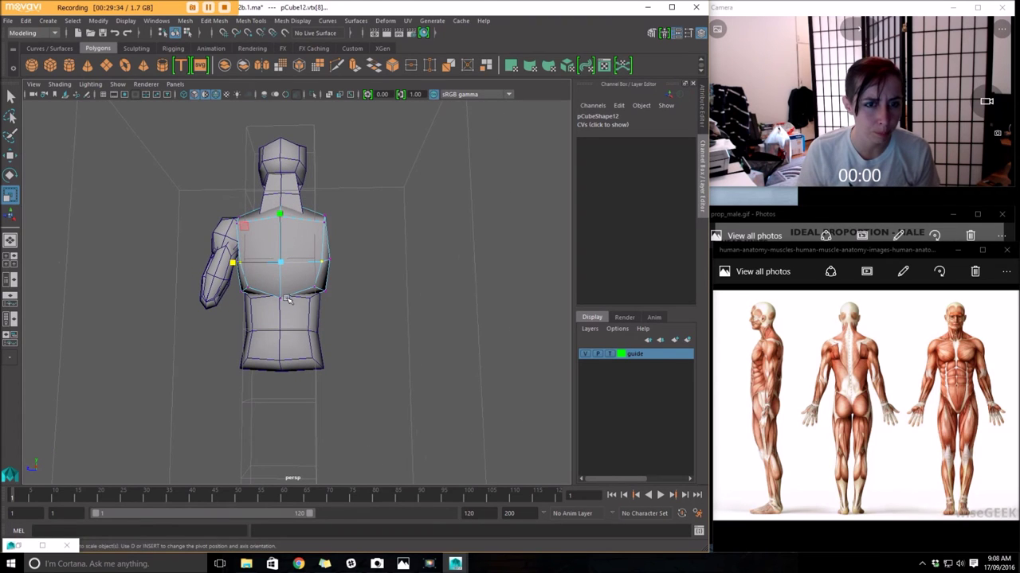
Lower the center vertex on the chest block's bottom back edge
{"action": "key", "text": "w"}
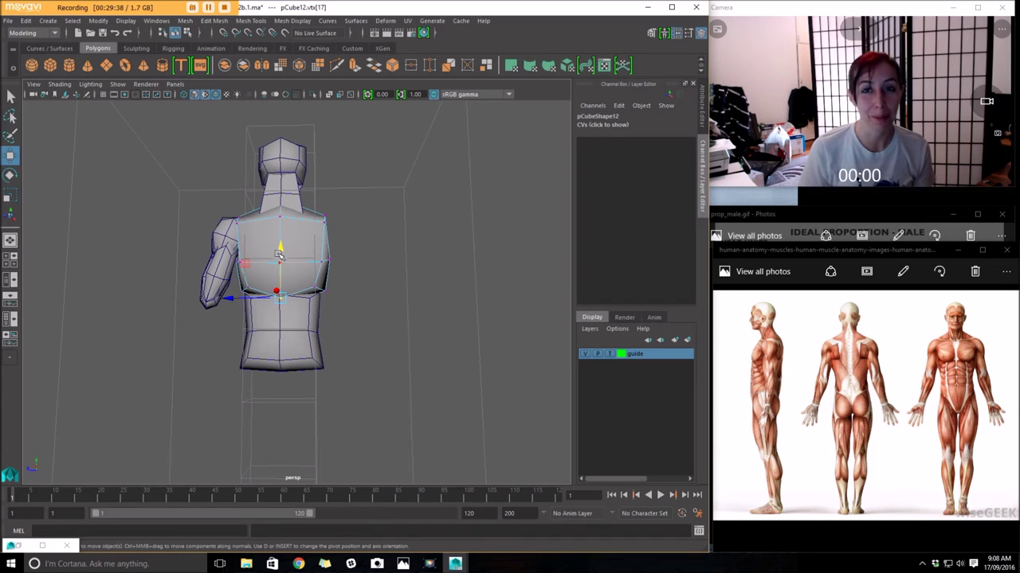
{"action": "left_click_drag", "start_coordinate": [279, 254], "coordinate": [274, 276]}
{"action": "left_click_drag", "start_coordinate": [274, 276], "coordinate": [205, 269], "text": "alt"}
{"action": "mouse_move", "coordinate": [236, 275]}
{"action": "left_mouse_down", "text": "alt"}
{"action": "mouse_move", "coordinate": [293, 277]}
{"action": "mouse_move", "coordinate": [242, 287]}
{"action": "left_mouse_up", "text": "alt"}
Lower the two back corner vertices on the chest block's bottom edge slightly
{"action": "left_click", "coordinate": [243, 250]}
{"action": "left_click_drag", "start_coordinate": [253, 233], "coordinate": [374, 288], "text": "alt"}
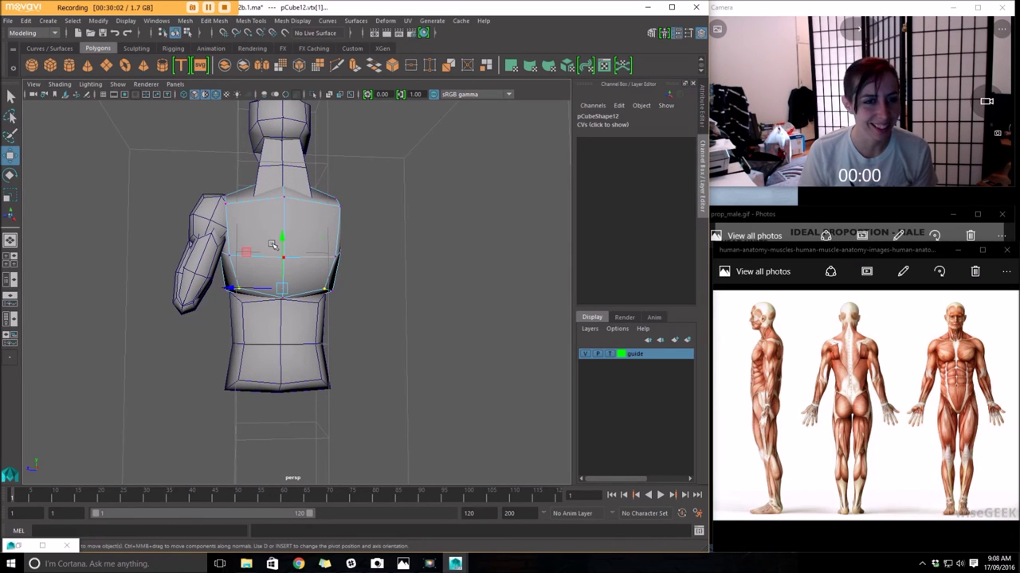
{"action": "left_click_drag", "start_coordinate": [284, 239], "coordinate": [281, 240]}
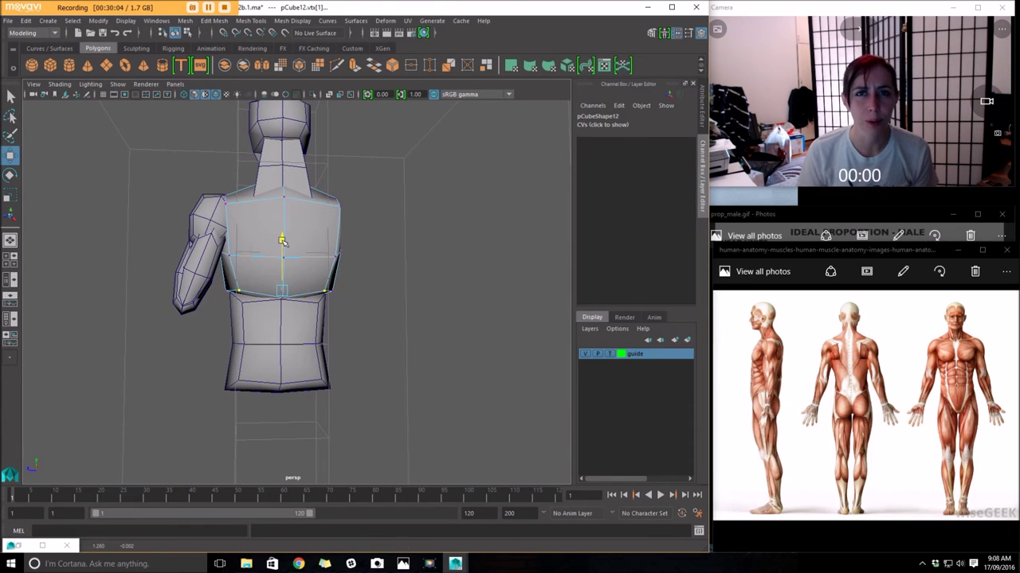
{"action": "scroll", "coordinate": [420, 365], "scroll_direction": "up", "scroll_amount": 2}
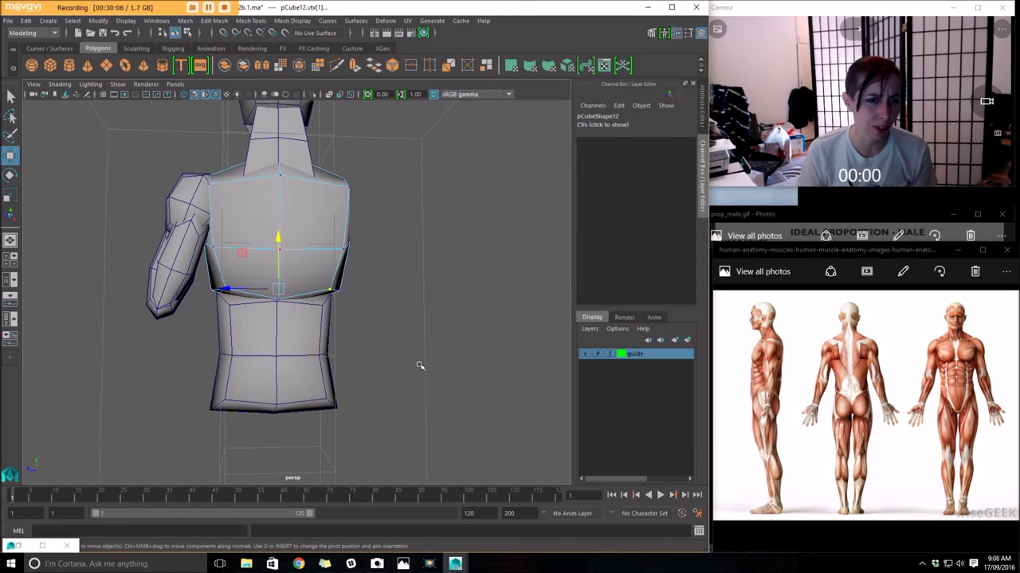
Edit the abdomen block's vertices and adjust the height of its top back corner pair
{"action": "left_click", "coordinate": [327, 320]}
{"action": "right_click_drag", "start_coordinate": [294, 325], "coordinate": [236, 254]}
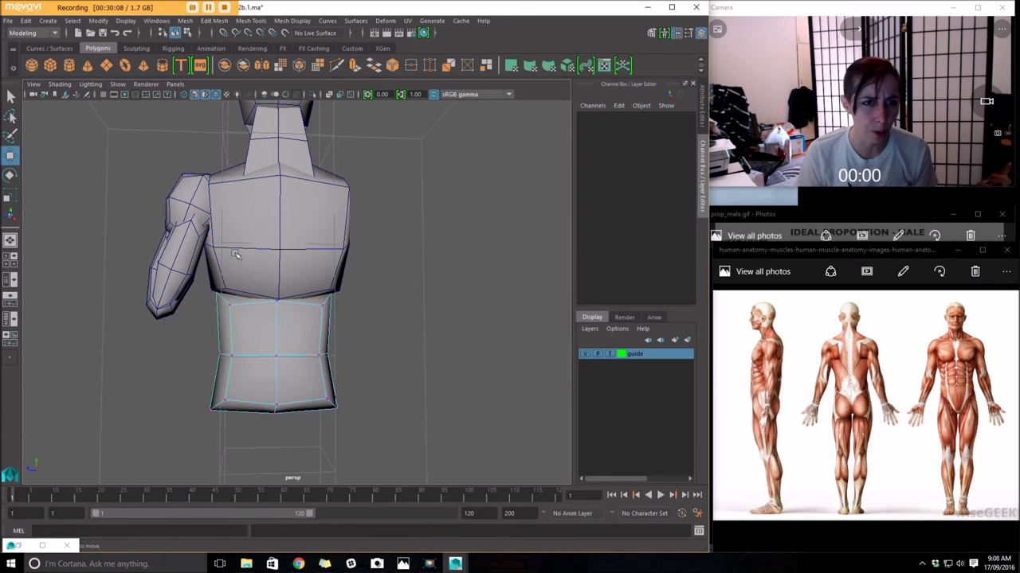
{"action": "left_click", "coordinate": [229, 307]}
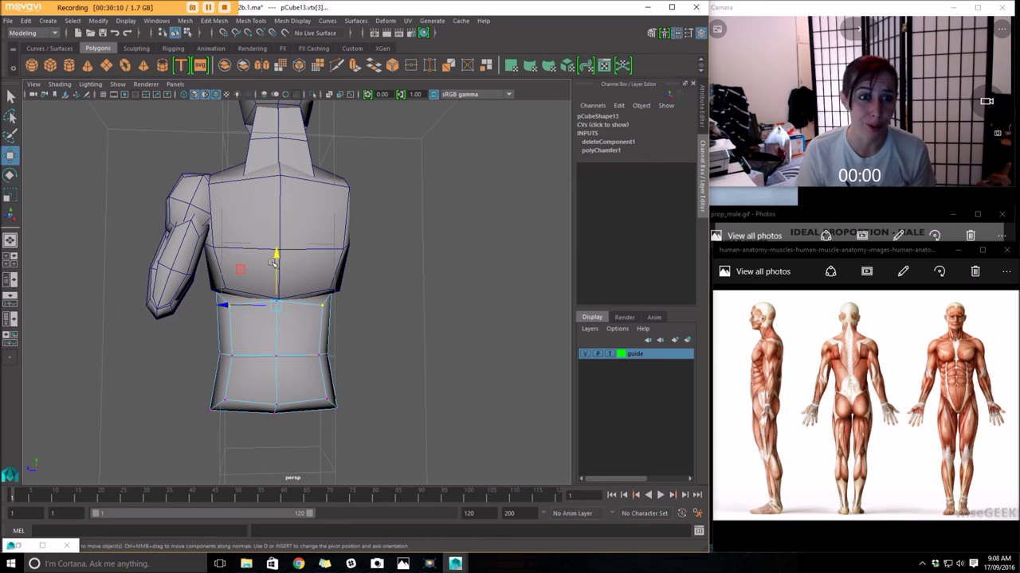
{"action": "left_click_drag", "start_coordinate": [273, 253], "coordinate": [460, 306]}
Examine the chest, abdomen and arm blocks from several sides to judge the torso's shape
{"action": "left_click", "coordinate": [286, 265]}
{"action": "right_click_drag", "start_coordinate": [397, 287], "coordinate": [232, 273], "text": "alt"}
{"action": "left_click_drag", "start_coordinate": [231, 273], "coordinate": [88, 259], "text": "alt"}
{"action": "left_click_drag", "start_coordinate": [184, 237], "coordinate": [362, 273], "text": "alt"}
{"action": "right_click_drag", "start_coordinate": [362, 273], "coordinate": [430, 278], "text": "alt"}
{"action": "mouse_move", "coordinate": [430, 277]}
{"action": "left_mouse_down", "text": "alt"}
{"action": "mouse_move", "coordinate": [405, 282]}
{"action": "mouse_move", "coordinate": [428, 281]}
{"action": "left_mouse_up", "text": "alt"}
{"action": "right_click_drag", "start_coordinate": [428, 281], "coordinate": [404, 279], "text": "alt"}
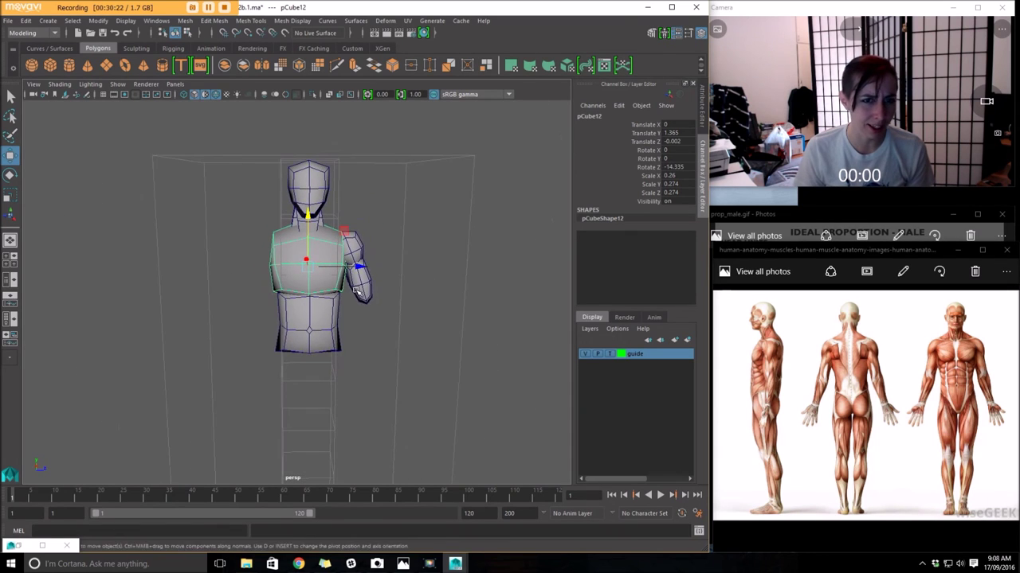
{"action": "middle_click_drag", "start_coordinate": [405, 279], "coordinate": [322, 258], "text": "alt"}
{"action": "left_click_drag", "start_coordinate": [322, 258], "coordinate": [339, 277], "text": "alt"}
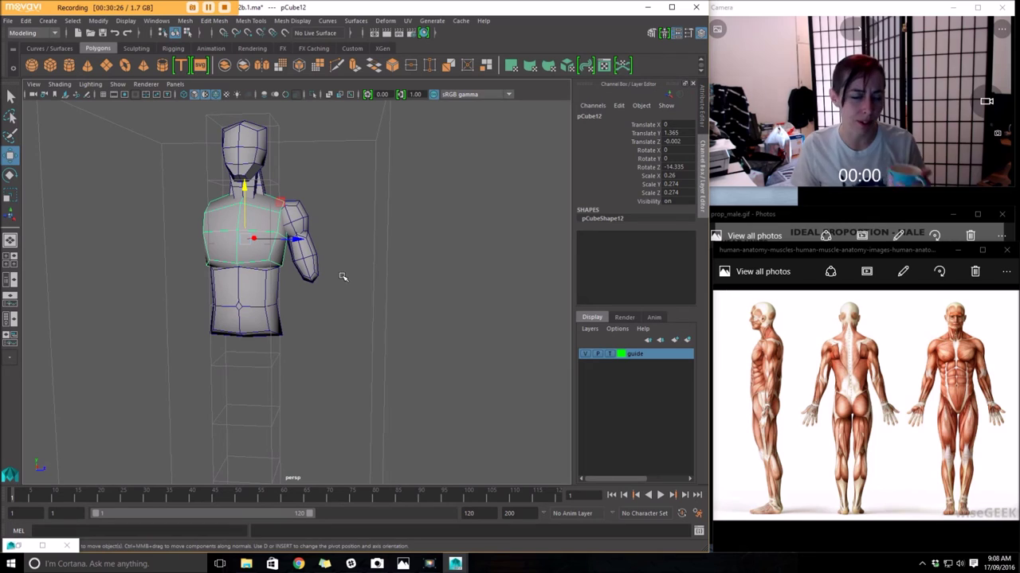
{"action": "left_click", "coordinate": [307, 322]}
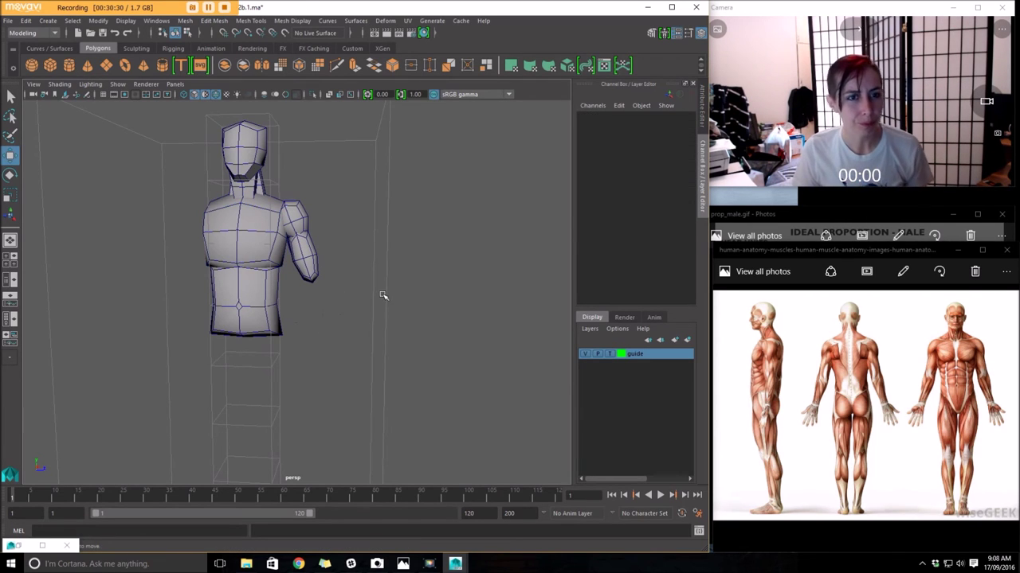
Duplicate the spare beveled cube, bring the copy beside the figure at Translate Z 0.495 and scale it to 0.129
{"action": "left_click_drag", "start_coordinate": [419, 278], "coordinate": [434, 325], "text": "alt"}
{"action": "right_click_drag", "start_coordinate": [434, 325], "coordinate": [252, 306], "text": "alt"}
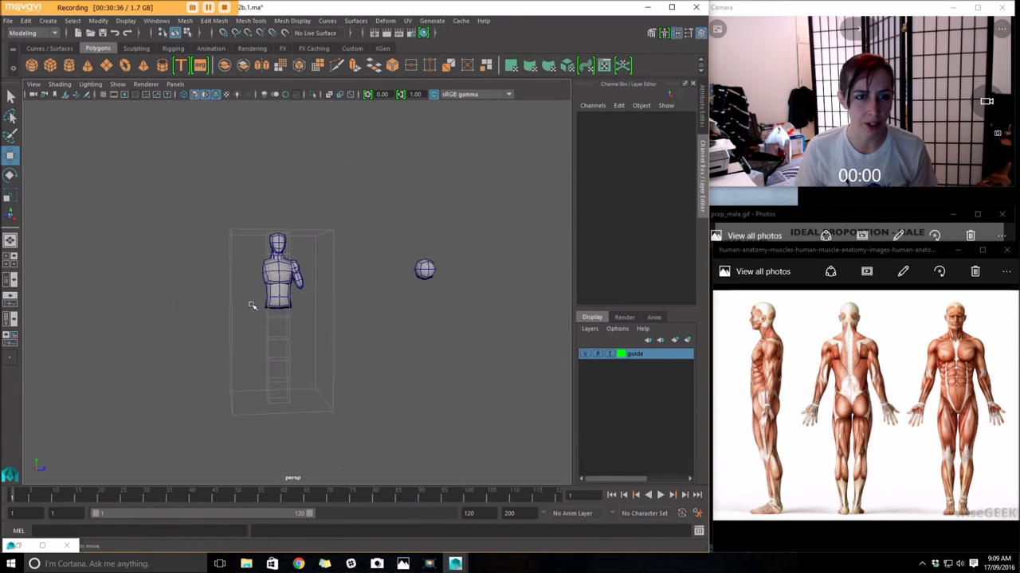
{"action": "left_click", "coordinate": [426, 275]}
{"action": "key", "text": "ctrl+d"}
{"action": "left_click_drag", "start_coordinate": [471, 269], "coordinate": [316, 270]}
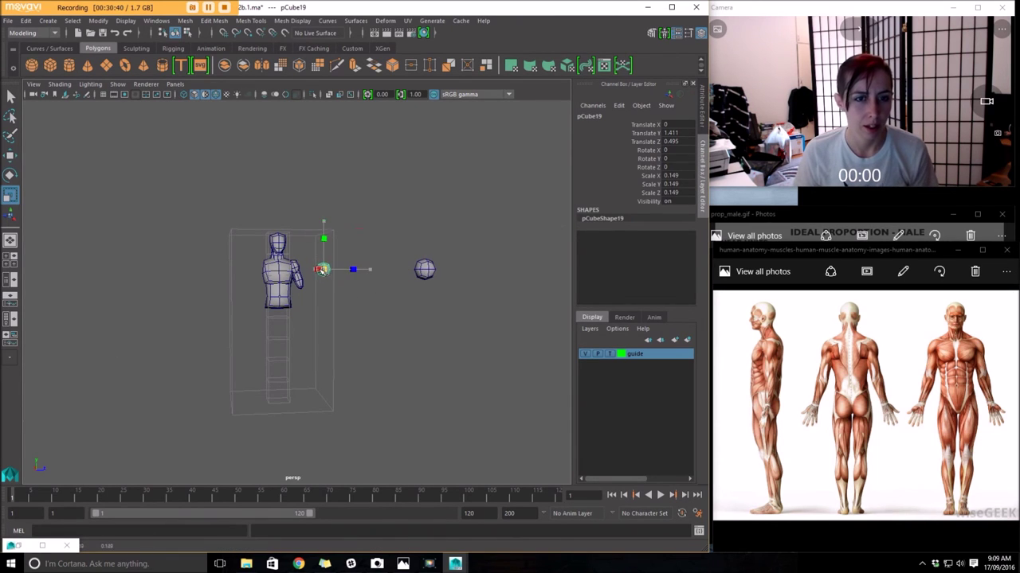
{"action": "scroll", "coordinate": [460, 355], "scroll_direction": "up", "scroll_amount": 3}
{"action": "key", "text": "w"}
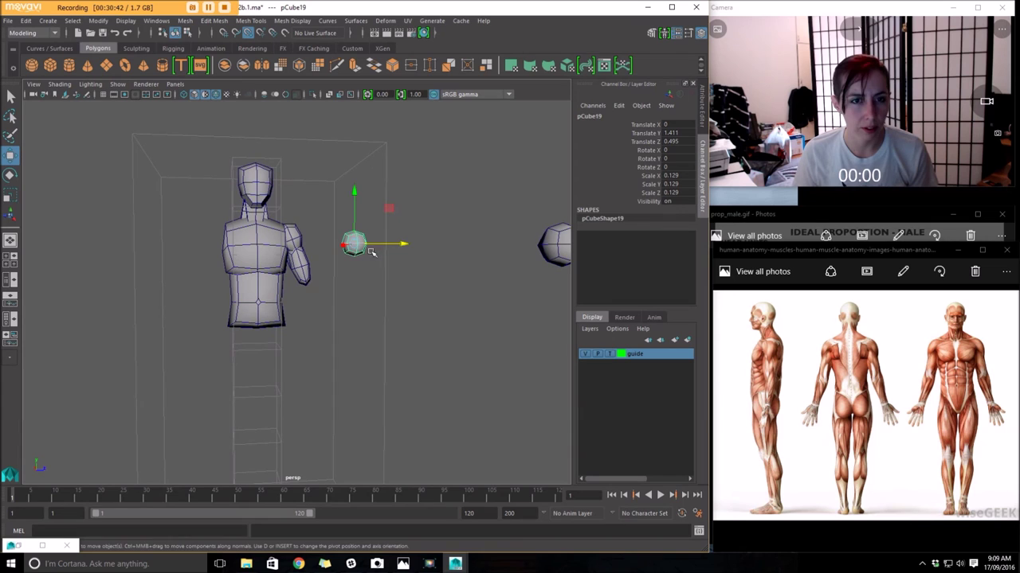
Place the copy at the arm's lower end at Translate 0.016, 1.199, 0.253, with Rotate X -18.119 and uniform scale 0.094
{"action": "left_click_drag", "start_coordinate": [354, 245], "coordinate": [309, 290]}
{"action": "scroll", "coordinate": [390, 323], "scroll_direction": "up", "scroll_amount": 3}
{"action": "left_click_drag", "start_coordinate": [373, 322], "coordinate": [405, 342], "text": "alt"}
{"action": "key", "text": "e"}
{"action": "left_click_drag", "start_coordinate": [345, 259], "coordinate": [331, 288]}
{"action": "key", "text": "r"}
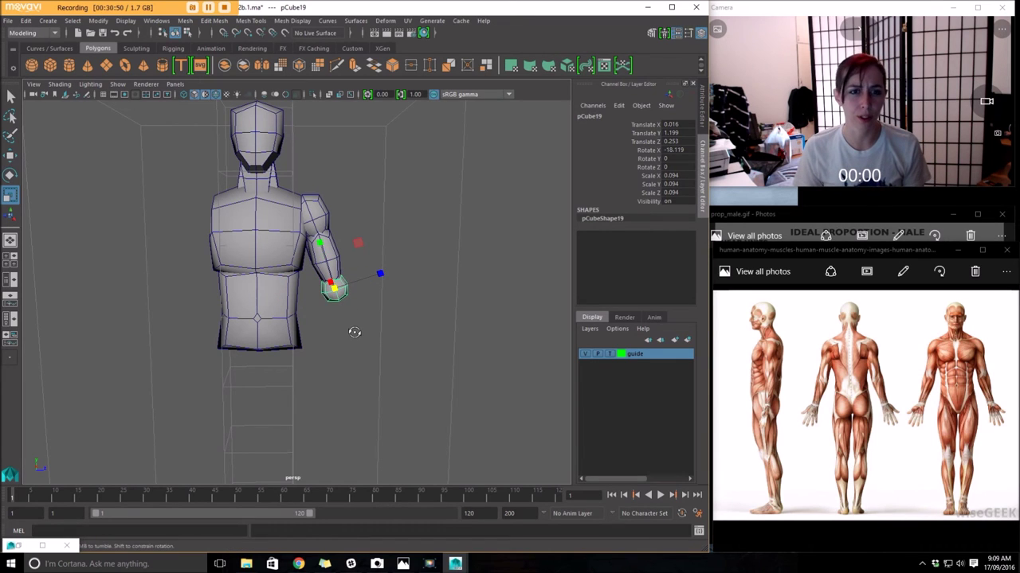
{"action": "left_click_drag", "start_coordinate": [355, 333], "coordinate": [406, 337], "text": "alt"}
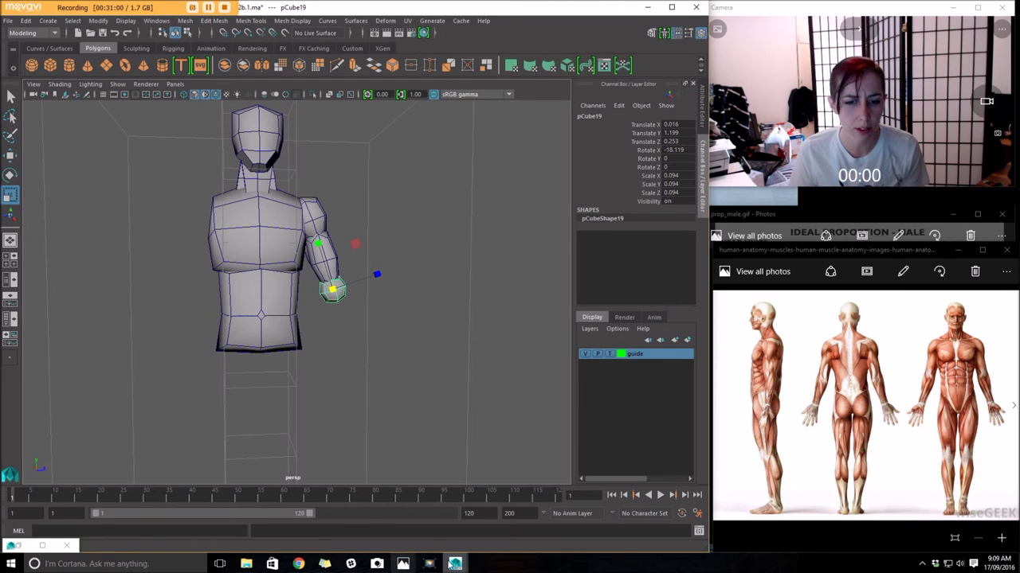
Bring up the prop_male.gif proportion chart to compare the arm length with the reference
{"action": "mouse_move", "coordinate": [403, 564]}
{"action": "left_click", "coordinate": [422, 521]}
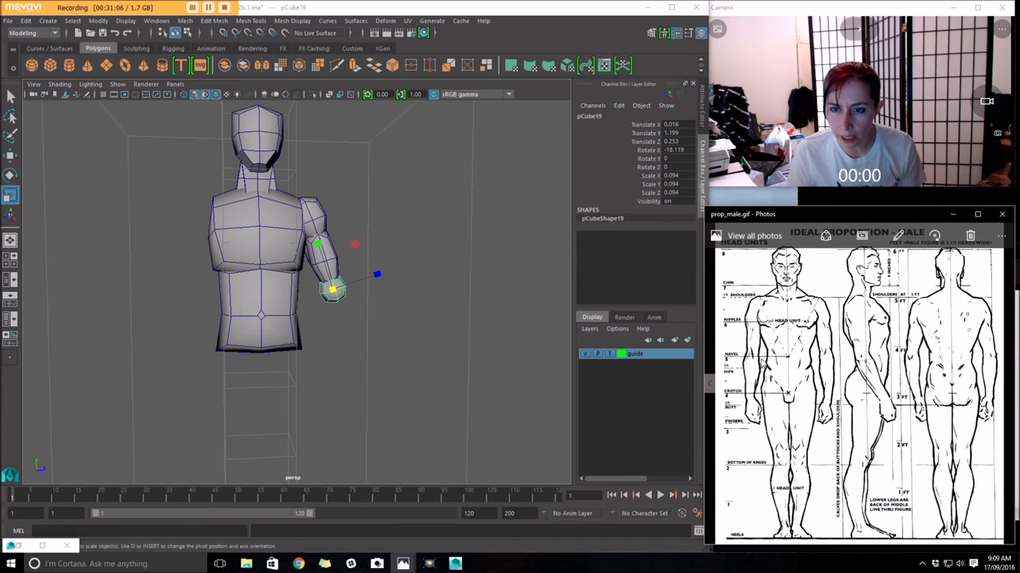
{"action": "left_click", "coordinate": [265, 345]}
Adjust the rear arm block and the elbow block below it so the arm hangs straighter in side view
{"action": "left_click_drag", "start_coordinate": [369, 352], "coordinate": [359, 349], "text": "alt"}
{"action": "left_click", "coordinate": [329, 276]}
{"action": "left_click_drag", "start_coordinate": [377, 308], "coordinate": [281, 255], "text": "alt"}
{"action": "left_click", "coordinate": [282, 255], "text": "shift"}
{"action": "left_click_drag", "start_coordinate": [268, 305], "coordinate": [346, 247], "text": "alt"}
{"action": "left_click_drag", "start_coordinate": [331, 213], "coordinate": [428, 219]}
{"action": "key", "text": "w"}
{"action": "left_click_drag", "start_coordinate": [378, 257], "coordinate": [263, 268]}
{"action": "left_click_drag", "start_coordinate": [363, 273], "coordinate": [414, 316]}
{"action": "key", "text": "e"}
{"action": "left_click", "coordinate": [386, 270]}
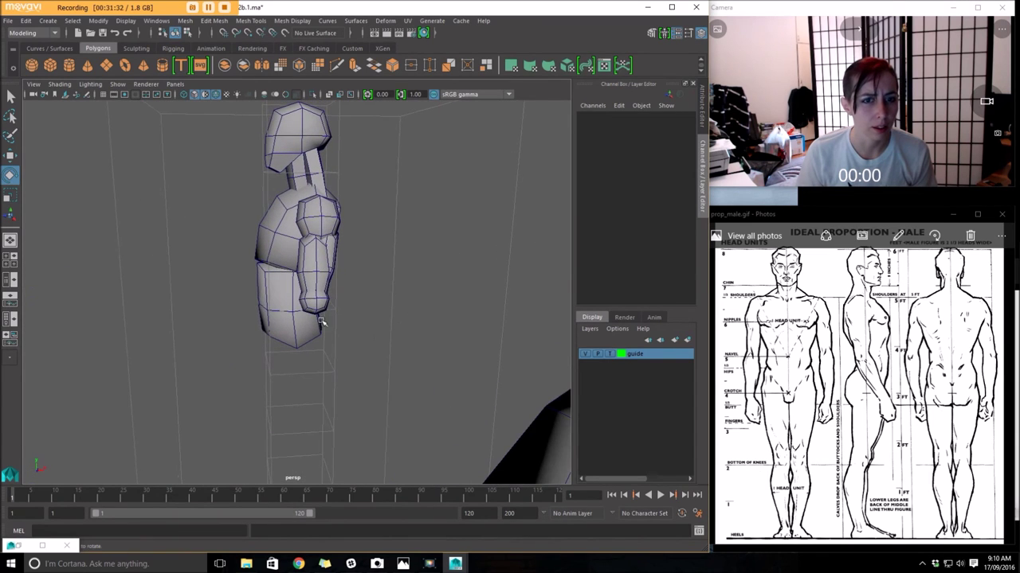
Reposition the elbow block at the arm's end to Translate Y 1.171 and Z 0.267
{"action": "left_click", "coordinate": [301, 345]}
{"action": "left_click_drag", "start_coordinate": [302, 345], "coordinate": [416, 341], "text": "alt"}
{"action": "key", "text": "w"}
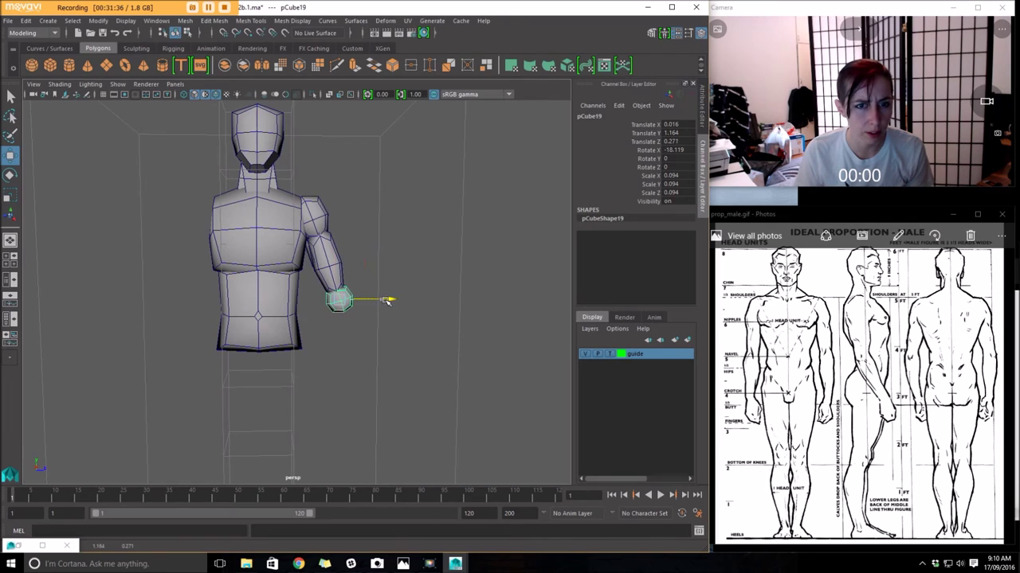
{"action": "left_click_drag", "start_coordinate": [383, 302], "coordinate": [362, 287], "text": "alt"}
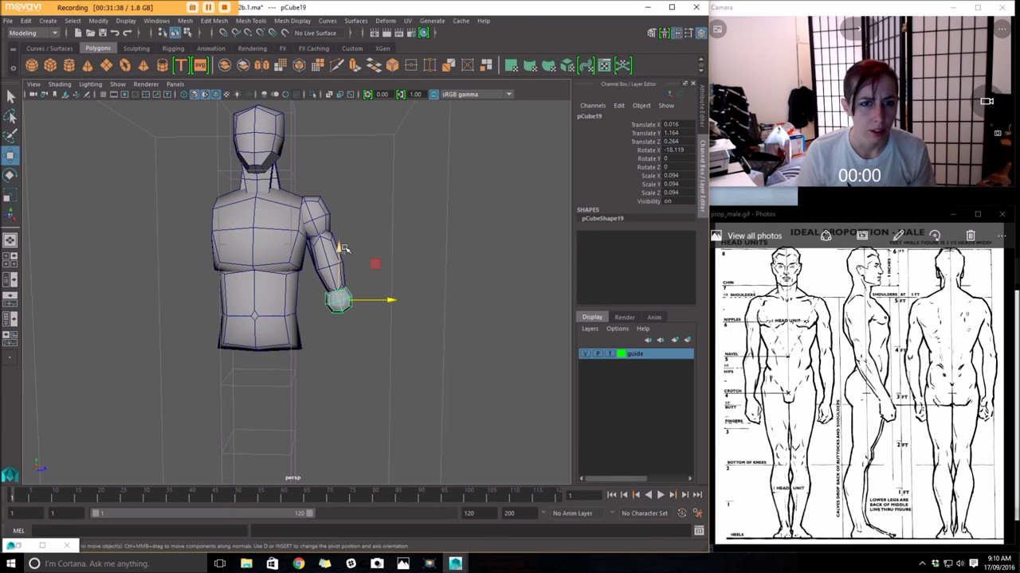
{"action": "left_click_drag", "start_coordinate": [339, 252], "coordinate": [338, 253]}
{"action": "left_click", "coordinate": [386, 297]}
{"action": "key", "text": "ctrl+z"}
{"action": "left_click_drag", "start_coordinate": [389, 299], "coordinate": [391, 300]}
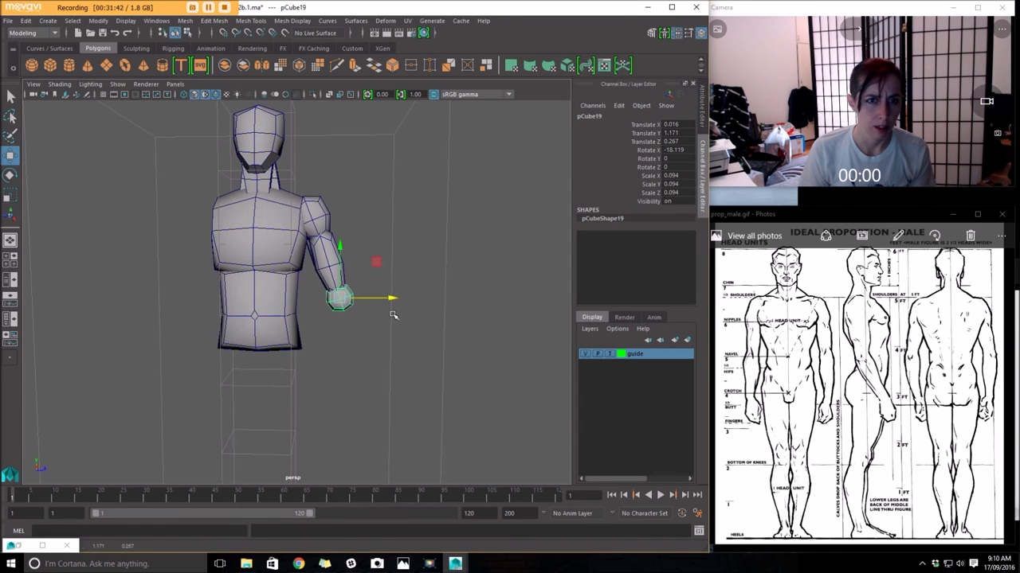
Switch the abdomen block to vertex editing and examine its middle row and side profile
{"action": "left_click", "coordinate": [360, 335]}
{"action": "left_click_drag", "start_coordinate": [360, 335], "coordinate": [342, 323], "text": "alt"}
{"action": "right_click_drag", "start_coordinate": [270, 256], "coordinate": [220, 257]}
{"action": "left_click", "coordinate": [271, 254]}
{"action": "left_click_drag", "start_coordinate": [288, 269], "coordinate": [267, 281], "text": "alt"}
{"action": "right_click_drag", "start_coordinate": [274, 283], "coordinate": [551, 317], "text": "alt"}
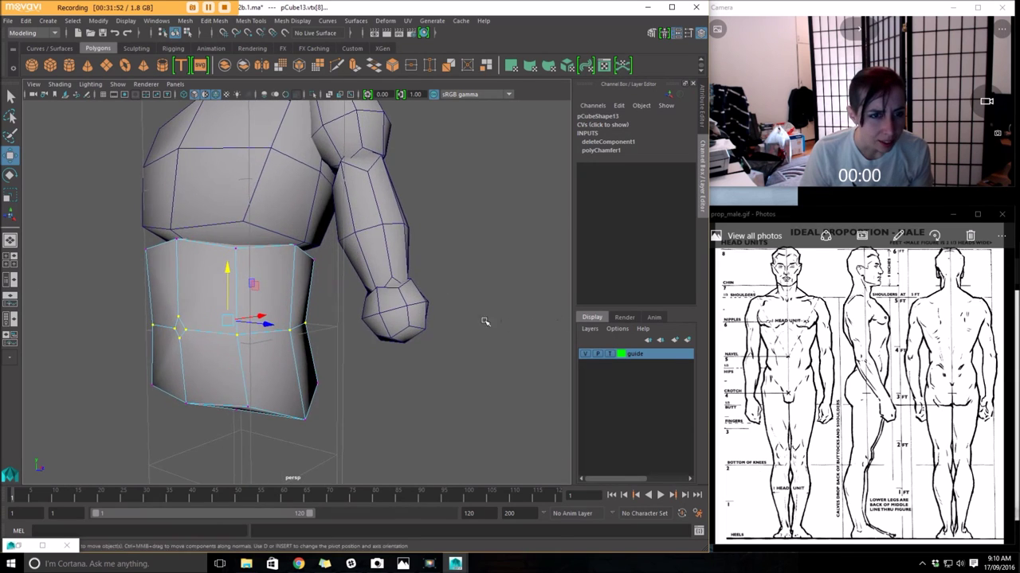
{"action": "right_click_drag", "start_coordinate": [485, 321], "coordinate": [256, 305], "text": "alt"}
{"action": "left_click_drag", "start_coordinate": [257, 305], "coordinate": [293, 271], "text": "alt"}
{"action": "right_click_drag", "start_coordinate": [286, 256], "coordinate": [329, 230]}
{"action": "left_click_drag", "start_coordinate": [329, 230], "coordinate": [343, 330], "text": "alt"}
{"action": "right_click_drag", "start_coordinate": [409, 300], "coordinate": [296, 288], "text": "alt"}
{"action": "left_click_drag", "start_coordinate": [296, 288], "coordinate": [259, 282], "text": "alt"}
{"action": "left_click_drag", "start_coordinate": [279, 310], "coordinate": [329, 341], "text": "alt"}
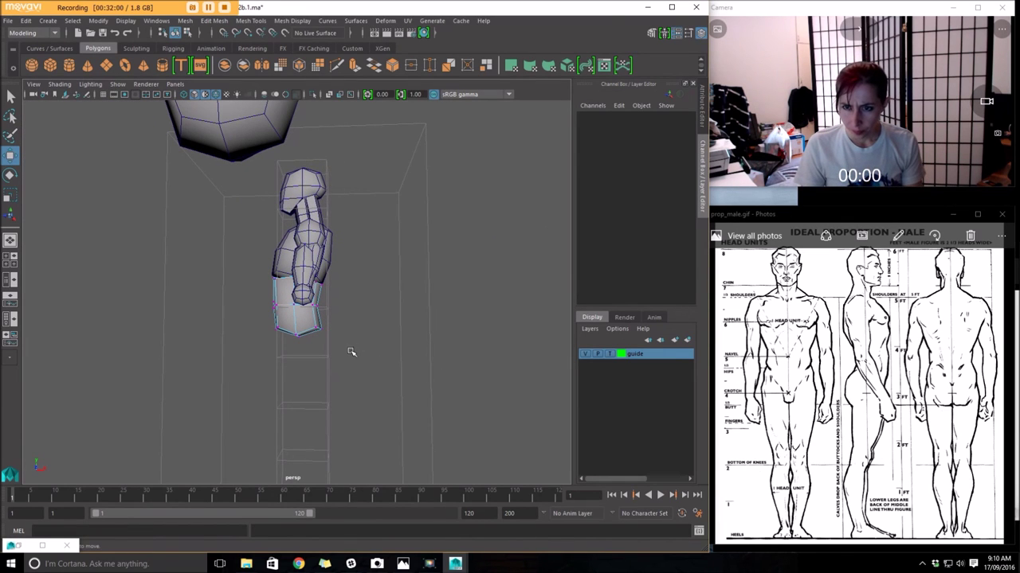
Try raising the abdomen block's bottom vertices in side view, including those on the front edge
{"action": "left_click_drag", "start_coordinate": [333, 348], "coordinate": [303, 321]}
{"action": "left_click_drag", "start_coordinate": [334, 360], "coordinate": [277, 317]}
{"action": "left_click_drag", "start_coordinate": [302, 285], "coordinate": [307, 284]}
{"action": "left_click_drag", "start_coordinate": [301, 322], "coordinate": [253, 321], "text": "alt"}
{"action": "left_click_drag", "start_coordinate": [322, 304], "coordinate": [273, 276], "text": "alt"}
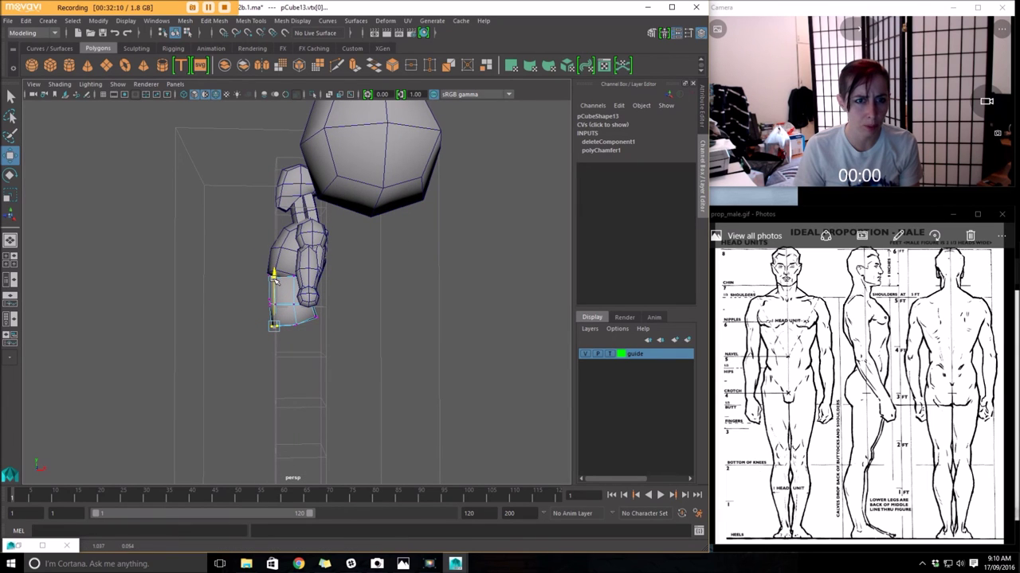
Try adjusting the abdomen block's bottom center vertices and raising its two outer bottom corners
{"action": "left_click_drag", "start_coordinate": [319, 322], "coordinate": [293, 322], "text": "alt"}
{"action": "left_click_drag", "start_coordinate": [352, 346], "coordinate": [268, 323]}
{"action": "left_click_drag", "start_coordinate": [358, 329], "coordinate": [365, 340], "text": "alt"}
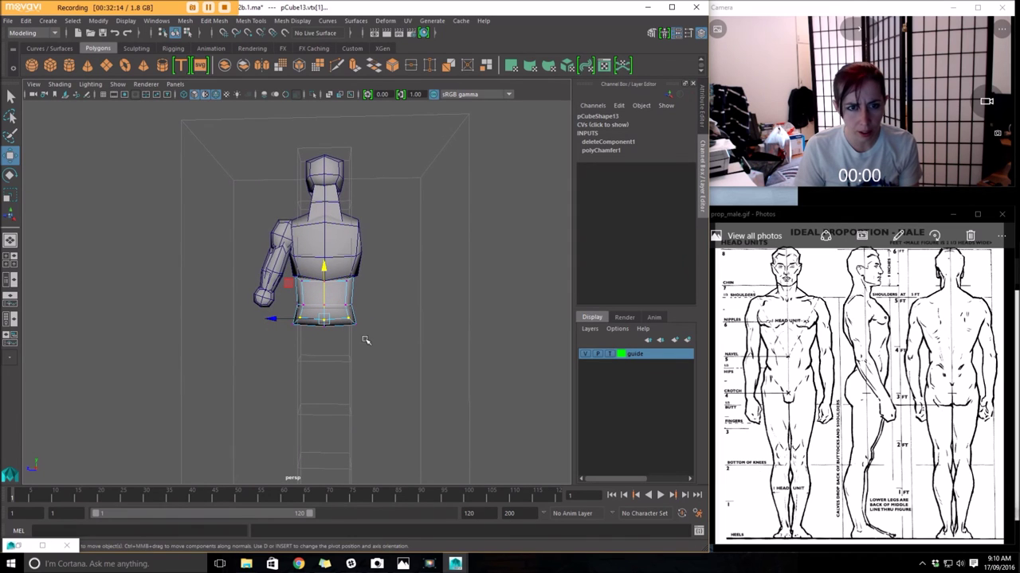
{"action": "left_click", "coordinate": [359, 326]}
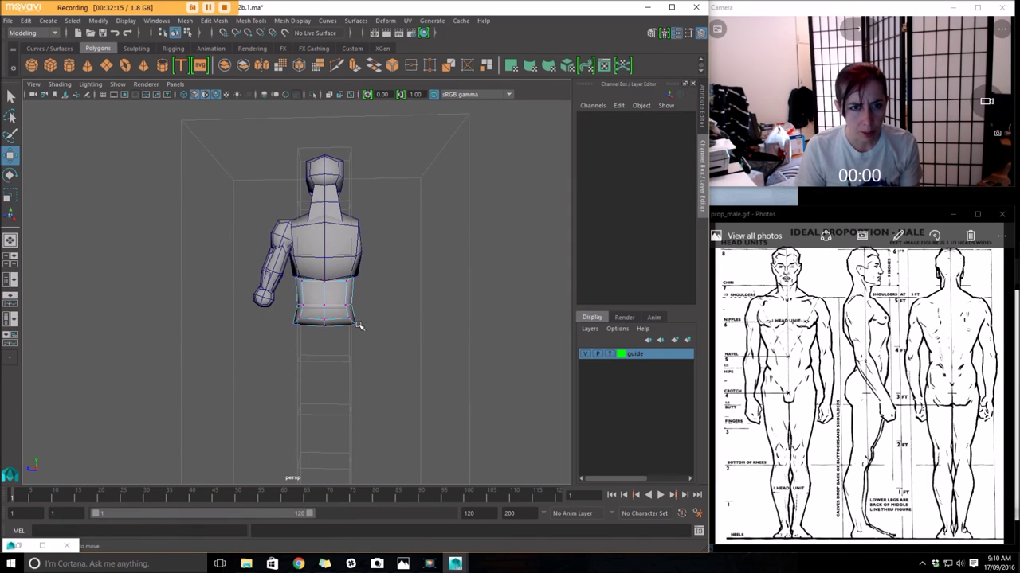
{"action": "left_click", "coordinate": [291, 325]}
{"action": "left_click", "coordinate": [356, 325], "text": "shift"}
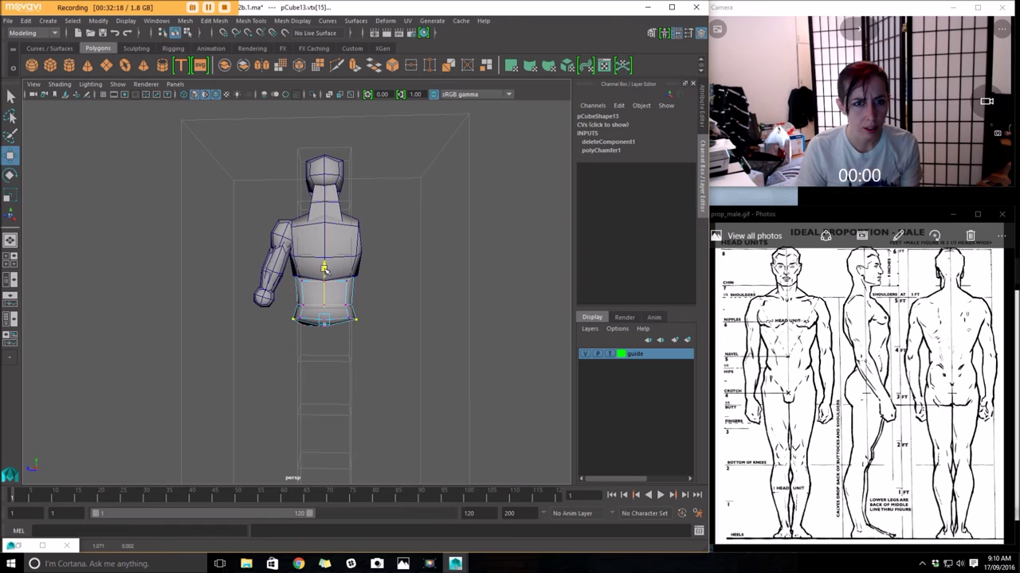
Undo the recent reshaping of the abdomen block's bottom edge
{"action": "left_click_drag", "start_coordinate": [288, 283], "coordinate": [417, 298], "text": "alt"}
{"action": "key", "text": "ctrl+z"}
{"action": "key", "text": "ctrl+z"}
{"action": "key", "text": "ctrl+z"}
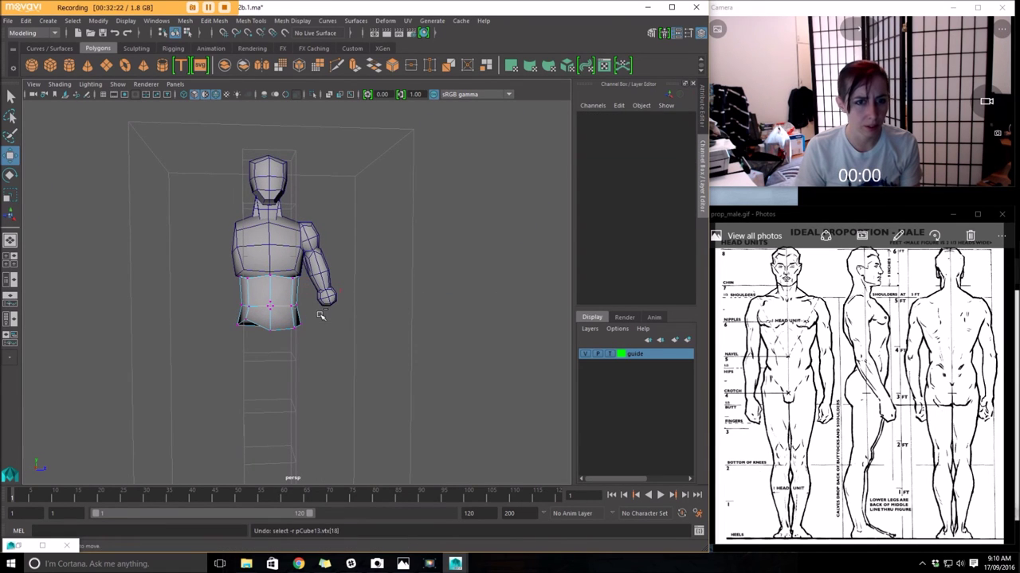
{"action": "key", "text": "ctrl+z"}
{"action": "key", "text": "ctrl+z"}
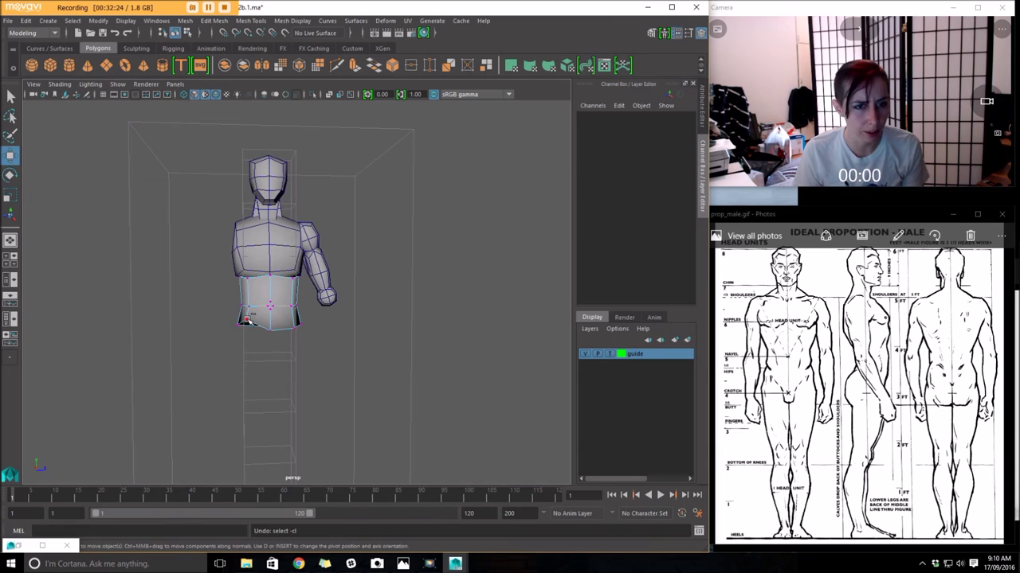
{"action": "key", "text": "ctrl+z"}
{"action": "key", "text": "ctrl+z"}
{"action": "key", "text": "ctrl+z"}
{"action": "key", "text": "ctrl+z"}
Adjust the height of all the abdomen block's bottom vertices together
{"action": "left_click_drag", "start_coordinate": [331, 345], "coordinate": [244, 346], "text": "alt"}
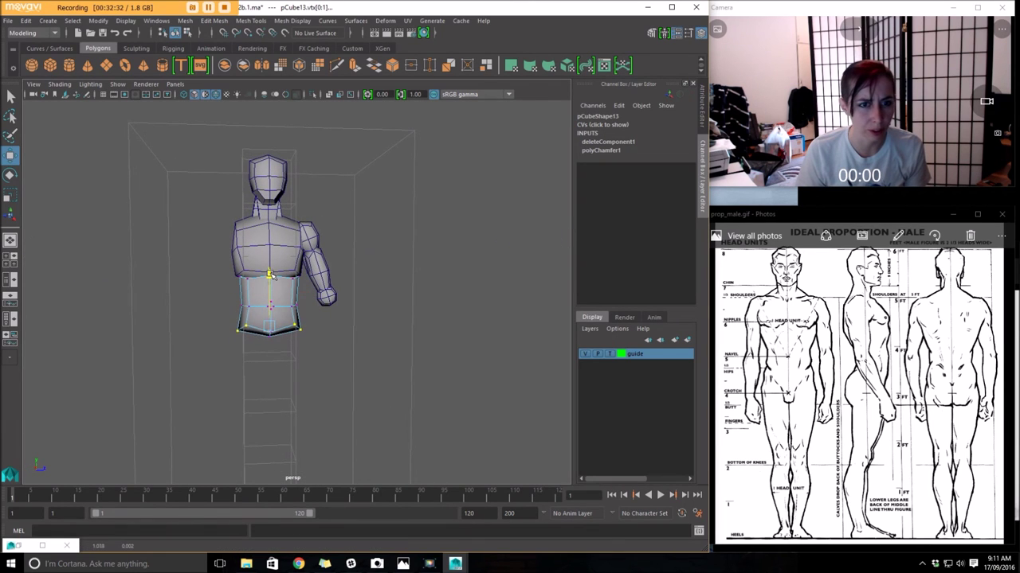
{"action": "left_click_drag", "start_coordinate": [269, 273], "coordinate": [316, 327], "text": "alt"}
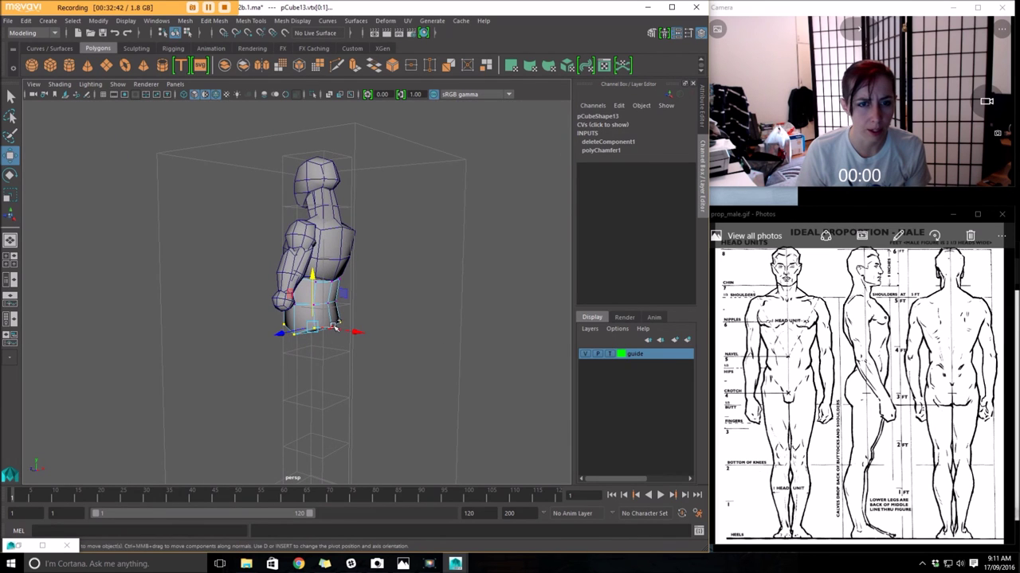
Try raising the abdomen block's bottom center vertex and its two outer bottom corners in front view
{"action": "left_click_drag", "start_coordinate": [316, 276], "coordinate": [467, 280]}
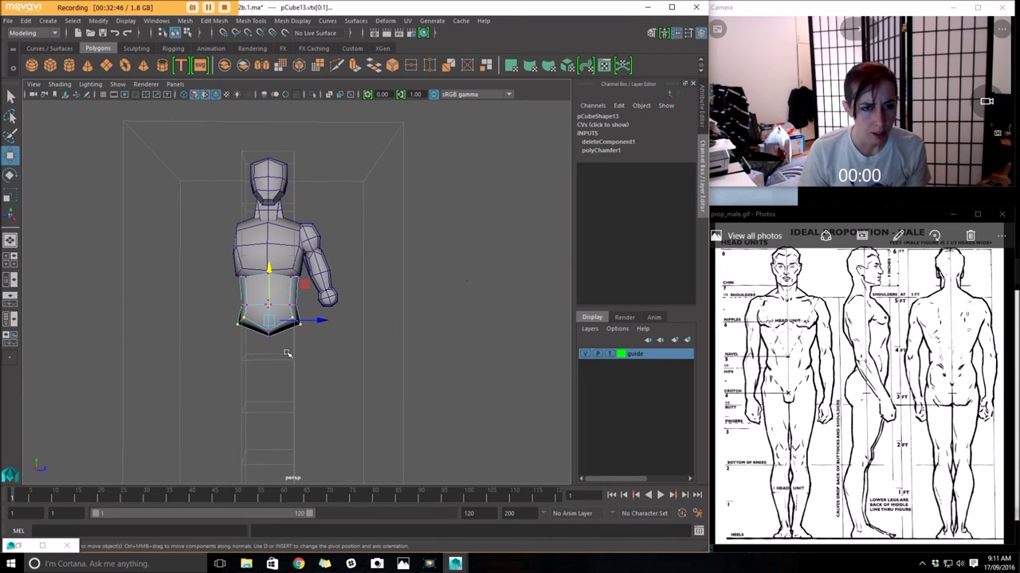
{"action": "left_click_drag", "start_coordinate": [266, 285], "coordinate": [269, 279]}
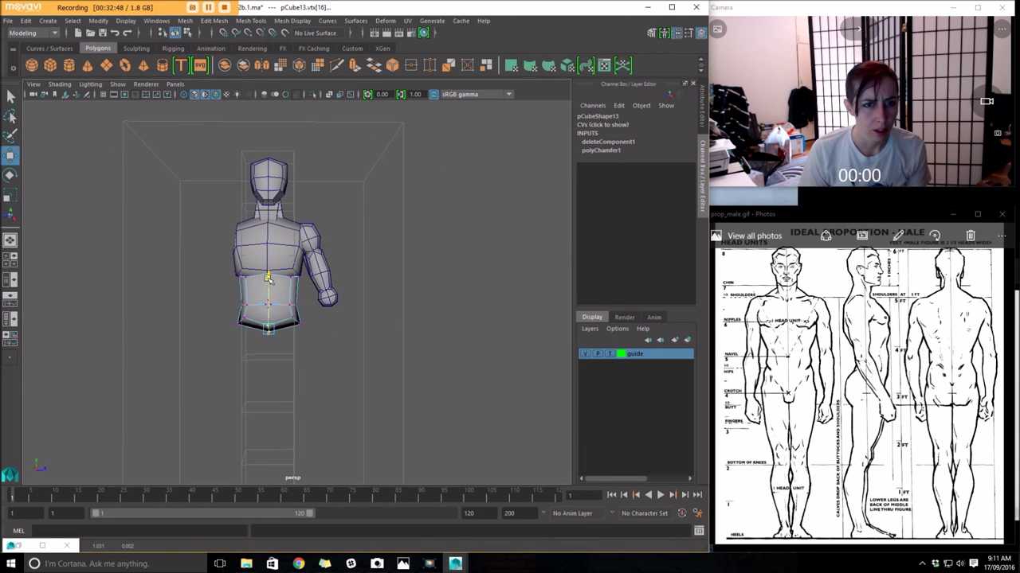
{"action": "left_click", "coordinate": [306, 328]}
{"action": "left_click", "coordinate": [241, 322], "text": "shift"}
{"action": "left_click_drag", "start_coordinate": [269, 277], "coordinate": [370, 336]}
{"action": "left_click_drag", "start_coordinate": [294, 286], "coordinate": [297, 289], "text": "alt"}
{"action": "key", "text": "ctrl+z"}
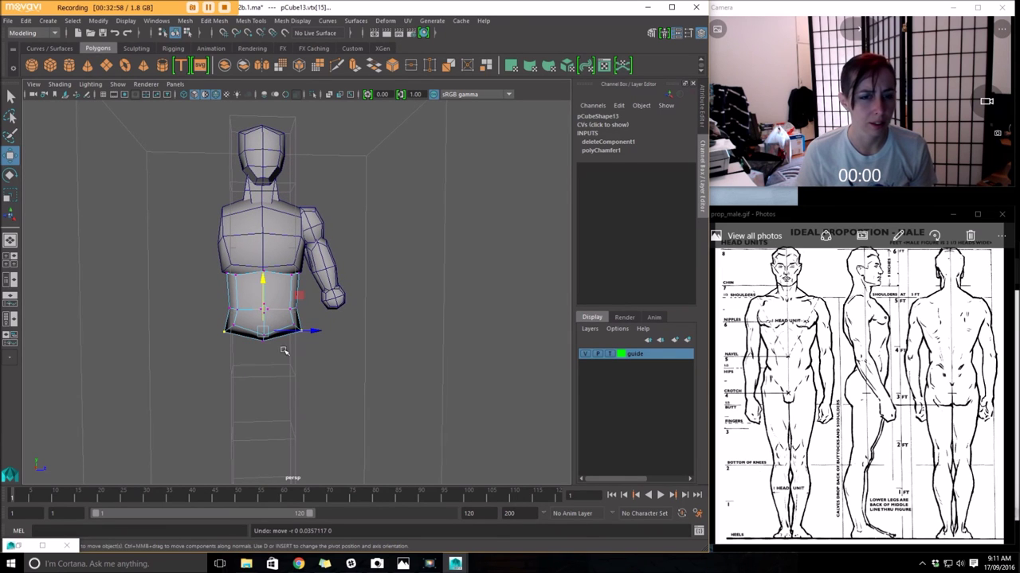
Select the abdomen block's top vertices for scaling and bring up the human muscle anatomy reference image
{"action": "left_click_drag", "start_coordinate": [269, 283], "coordinate": [275, 288], "text": "alt"}
{"action": "left_click_drag", "start_coordinate": [212, 253], "coordinate": [303, 298]}
{"action": "key", "text": "r"}
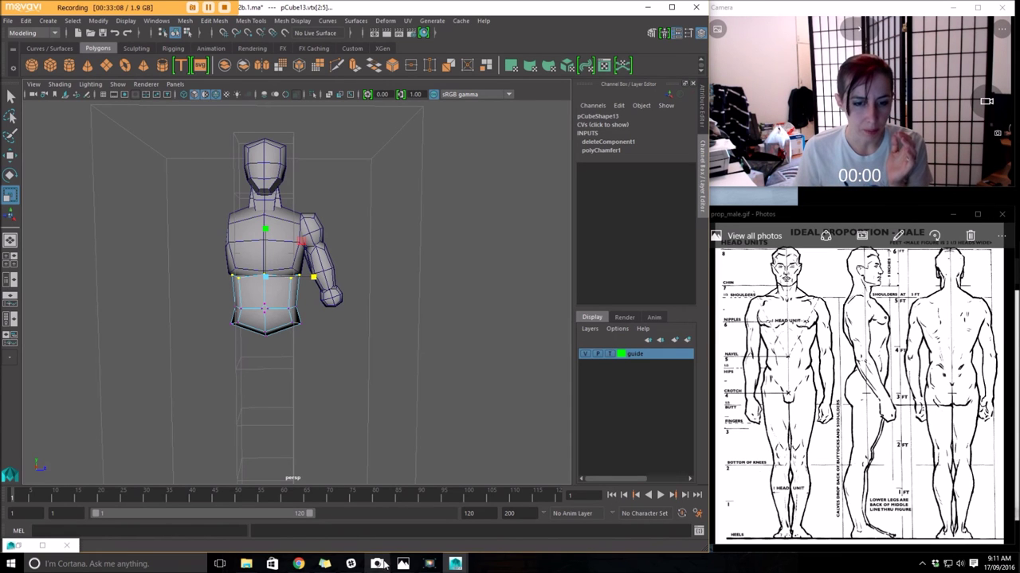
{"action": "mouse_move", "coordinate": [407, 565]}
{"action": "left_click", "coordinate": [469, 521]}
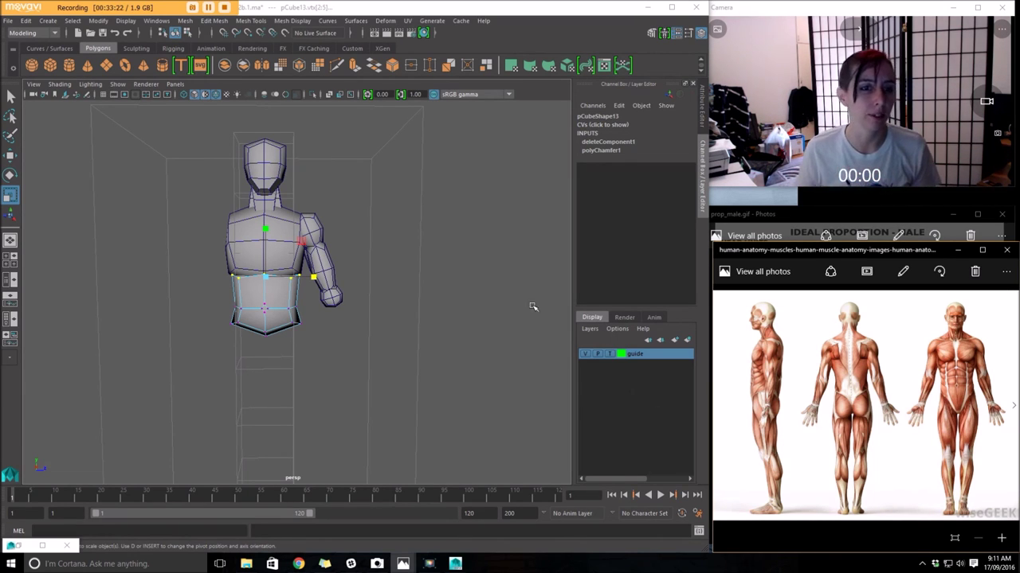
{"action": "left_click_drag", "start_coordinate": [229, 297], "coordinate": [331, 371], "text": "alt"}
{"action": "left_click_drag", "start_coordinate": [202, 282], "coordinate": [210, 352]}
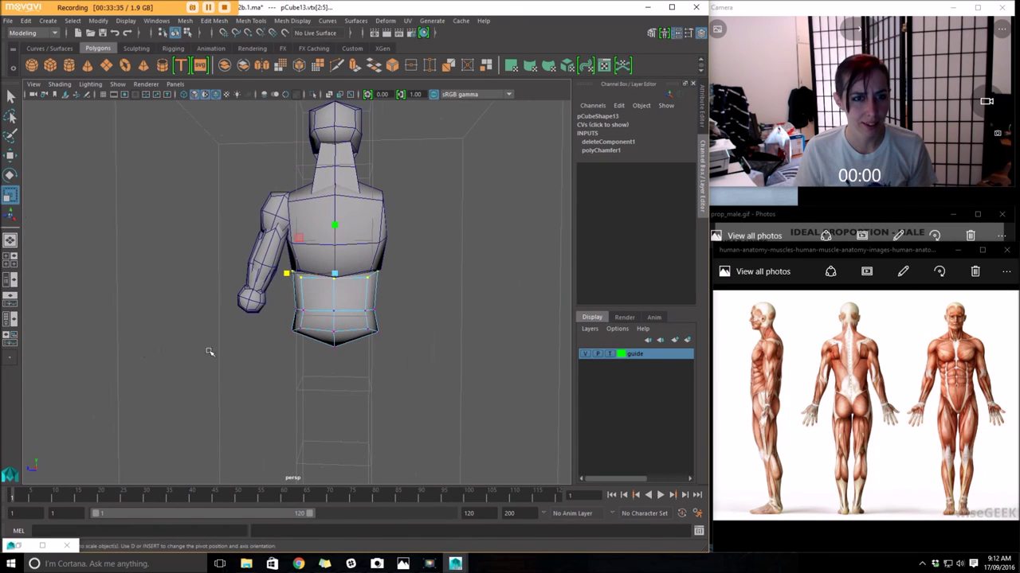
Move the rear upper-arm block sideways to Translate Z 0.215 and shift the front upper-arm block along the same axis
{"action": "left_click", "coordinate": [272, 242]}
{"action": "key", "text": "w"}
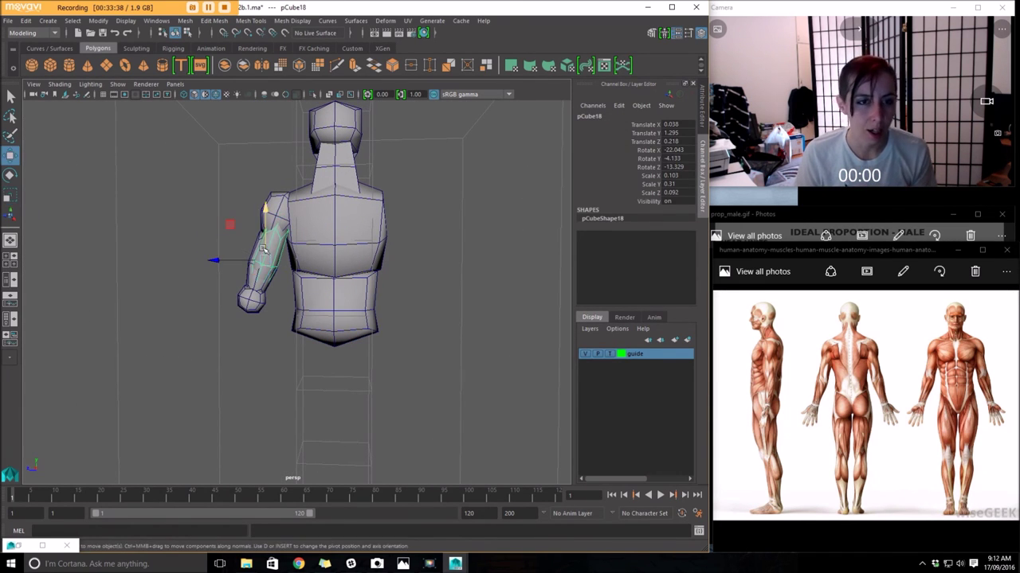
{"action": "left_click_drag", "start_coordinate": [216, 261], "coordinate": [216, 261]}
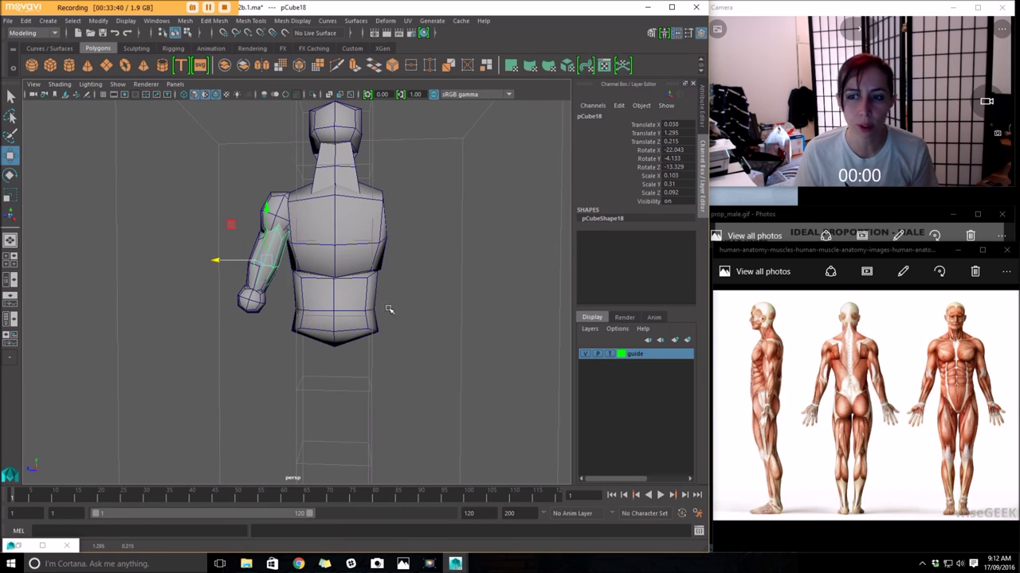
{"action": "left_click_drag", "start_coordinate": [342, 287], "coordinate": [317, 294], "text": "alt"}
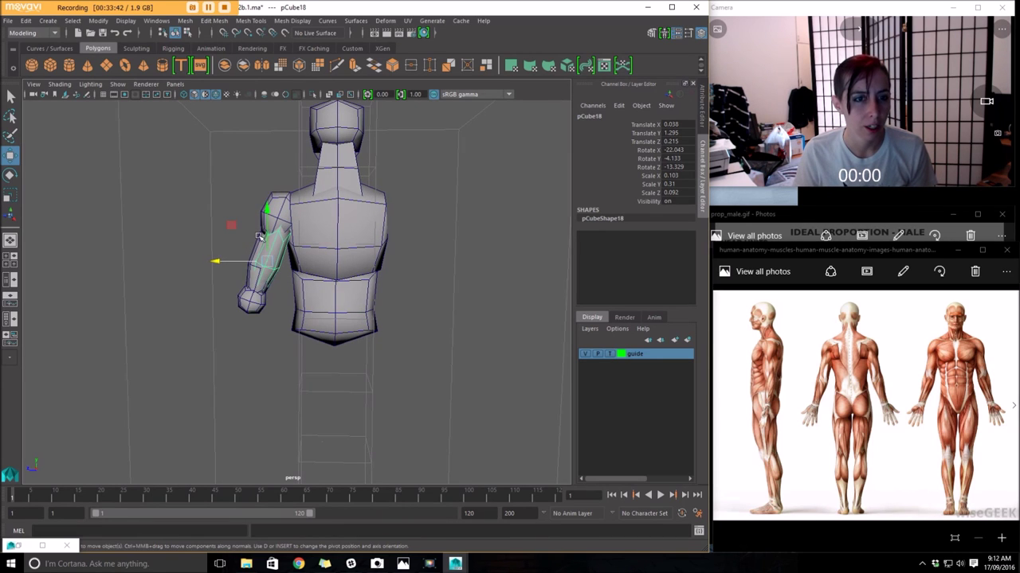
{"action": "left_click", "coordinate": [254, 271]}
{"action": "left_click_drag", "start_coordinate": [209, 265], "coordinate": [235, 287]}
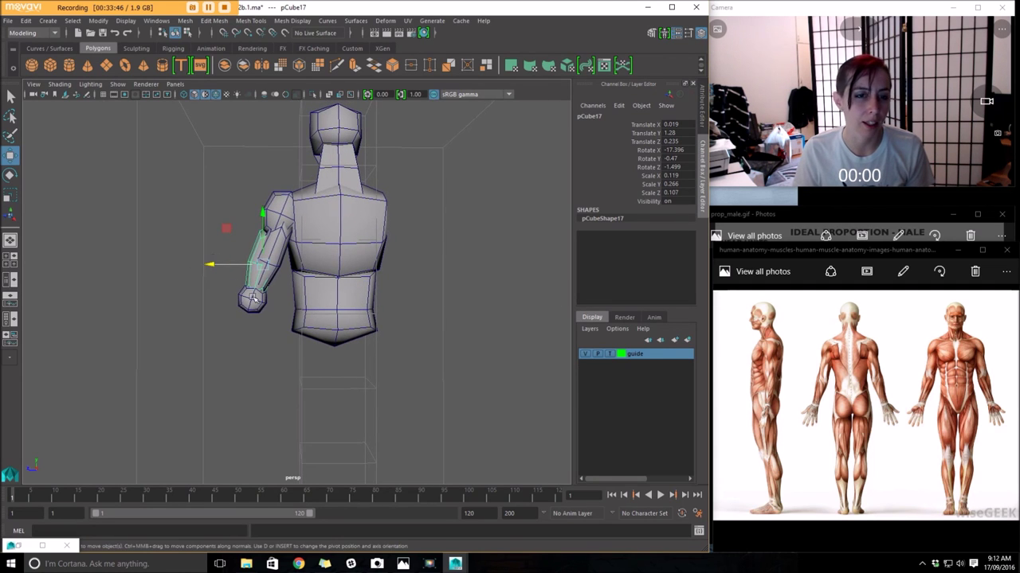
Reposition the elbow block sideways and vertically at the lower end of the upper arm
{"action": "left_click", "coordinate": [255, 306]}
{"action": "left_click_drag", "start_coordinate": [193, 300], "coordinate": [209, 299]}
{"action": "left_click_drag", "start_coordinate": [249, 247], "coordinate": [250, 242]}
{"action": "left_click_drag", "start_coordinate": [206, 296], "coordinate": [416, 297]}
{"action": "left_click", "coordinate": [325, 251]}
{"action": "mouse_move", "coordinate": [353, 280]}
{"action": "left_mouse_down", "text": "alt"}
{"action": "mouse_move", "coordinate": [388, 271]}
{"action": "mouse_move", "coordinate": [377, 262]}
{"action": "mouse_move", "coordinate": [225, 268]}
{"action": "mouse_move", "coordinate": [240, 272]}
{"action": "left_mouse_up", "text": "alt"}
{"action": "key", "text": "ctrl+z"}
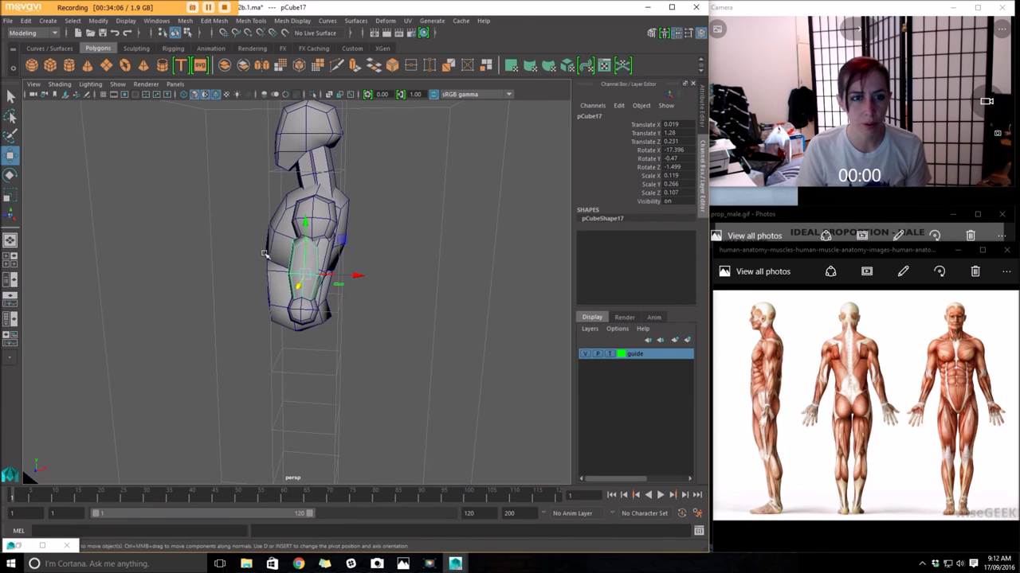
Rotate the front upper-arm block to -17.366, -1.135, -3.623 and shift it to Translate X 0.016
{"action": "key", "text": "e"}
{"action": "key", "text": "r"}
{"action": "key", "text": "e"}
{"action": "left_click_drag", "start_coordinate": [348, 262], "coordinate": [348, 258]}
{"action": "key", "text": "r"}
{"action": "key", "text": "w"}
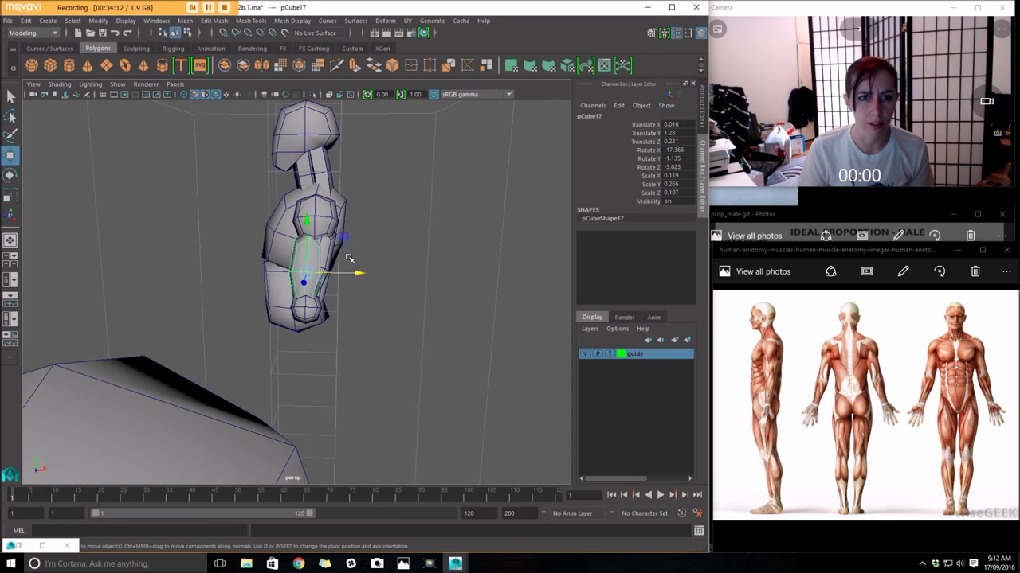
Rotate and reposition the rear upper-arm block behind the front one in side view
{"action": "key", "text": "e"}
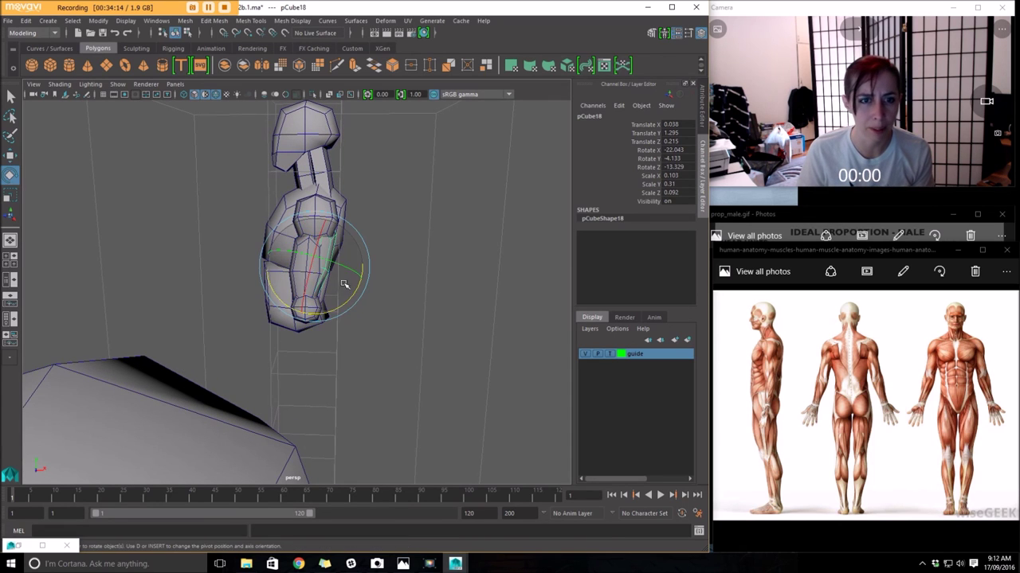
{"action": "left_click", "coordinate": [352, 297]}
{"action": "key", "text": "w"}
{"action": "left_click_drag", "start_coordinate": [356, 267], "coordinate": [495, 309]}
{"action": "key", "text": "e"}
{"action": "left_click", "coordinate": [394, 291]}
Examine the arm's shape and its fit against the torso from several angles
{"action": "right_click_drag", "start_coordinate": [495, 309], "coordinate": [413, 300], "text": "alt"}
{"action": "left_click_drag", "start_coordinate": [413, 300], "coordinate": [387, 271], "text": "alt"}
{"action": "right_click_drag", "start_coordinate": [387, 271], "coordinate": [398, 316], "text": "alt"}
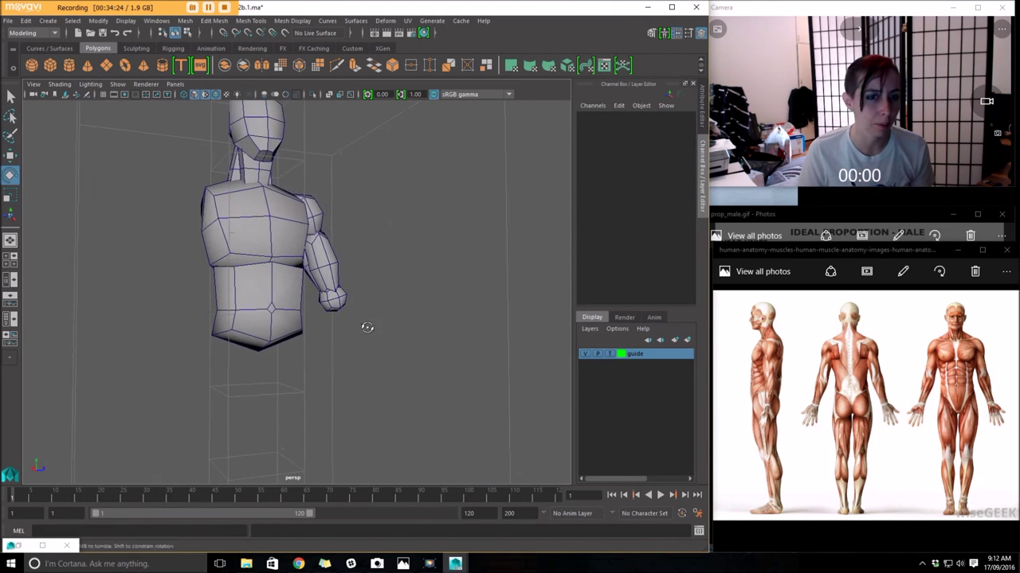
{"action": "left_click_drag", "start_coordinate": [398, 316], "coordinate": [414, 322], "text": "alt"}
{"action": "right_click_drag", "start_coordinate": [414, 322], "coordinate": [391, 348], "text": "alt"}
{"action": "left_click_drag", "start_coordinate": [391, 348], "coordinate": [417, 346], "text": "alt"}
{"action": "right_click_drag", "start_coordinate": [416, 345], "coordinate": [358, 330], "text": "alt"}
{"action": "left_click_drag", "start_coordinate": [357, 330], "coordinate": [344, 292], "text": "alt"}
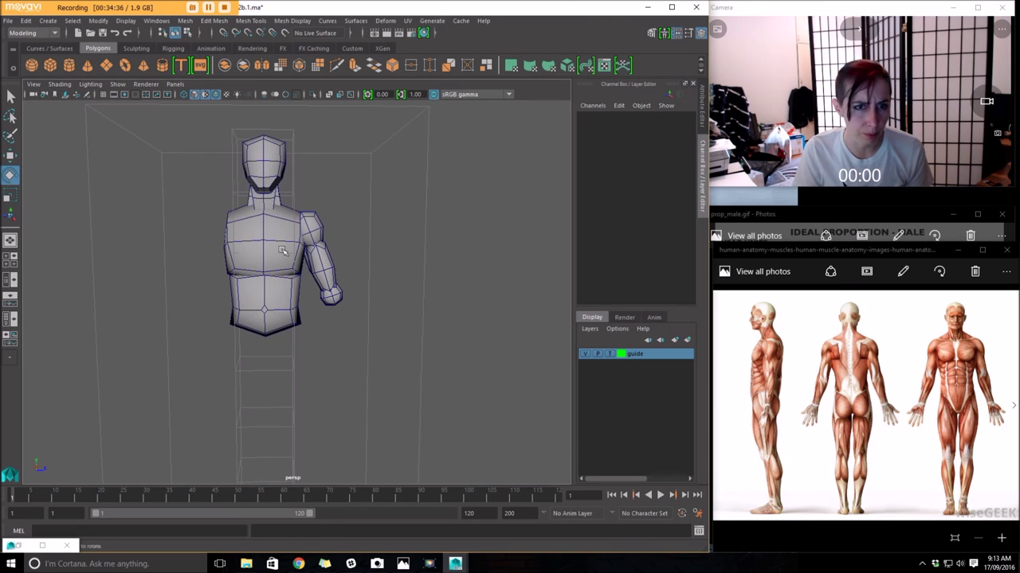
Try rotating the front upper-arm block and moving the shoulder block
{"action": "left_click", "coordinate": [320, 261]}
{"action": "key", "text": "ctrl+z"}
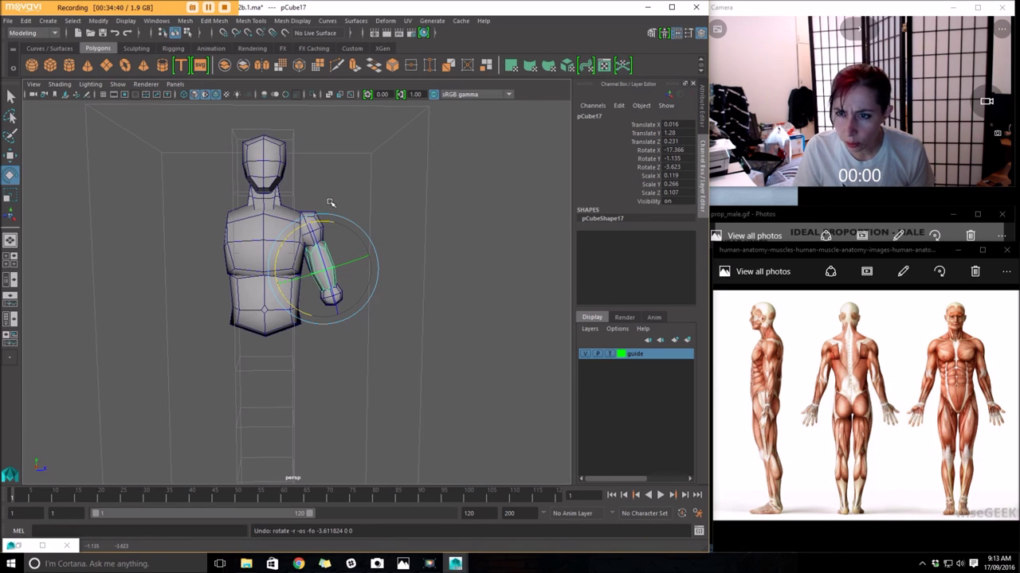
{"action": "right_click_drag", "start_coordinate": [321, 206], "coordinate": [343, 210], "text": "alt"}
{"action": "mouse_move", "coordinate": [343, 210]}
{"action": "left_mouse_down", "text": "alt"}
{"action": "mouse_move", "coordinate": [324, 210]}
{"action": "mouse_move", "coordinate": [366, 226]}
{"action": "mouse_move", "coordinate": [359, 209]}
{"action": "left_mouse_up", "text": "alt"}
{"action": "left_click", "coordinate": [317, 219]}
{"action": "key", "text": "w"}
{"action": "key", "text": "ctrl+z"}
Rotate the shoulder block slightly at the top of the arm
{"action": "key", "text": "e"}
{"action": "key", "text": "r"}
{"action": "scroll", "coordinate": [333, 231], "scroll_direction": "up", "scroll_amount": 1}
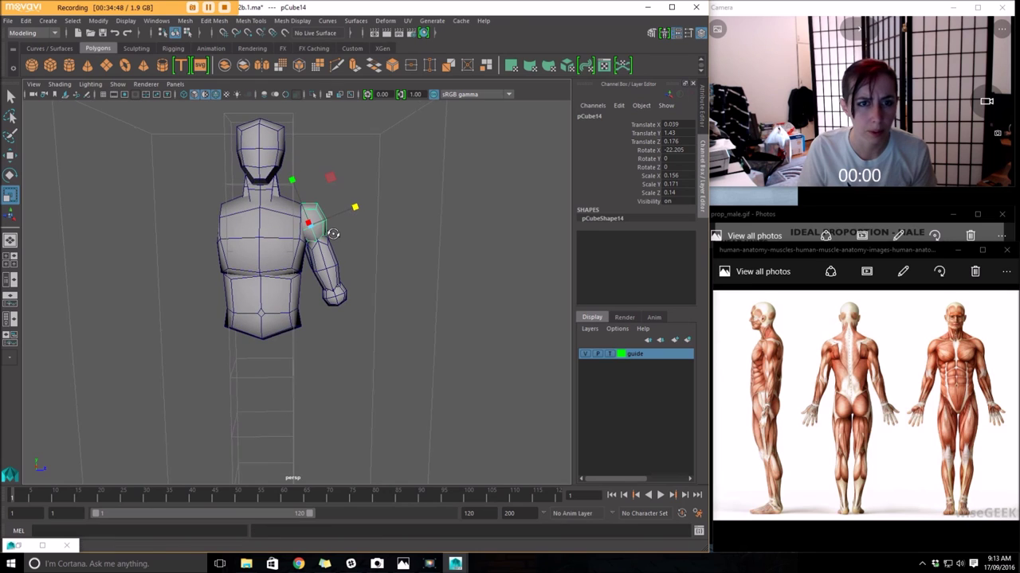
{"action": "key", "text": "w"}
{"action": "key", "text": "e"}
{"action": "left_click_drag", "start_coordinate": [310, 178], "coordinate": [306, 182]}
{"action": "left_click", "coordinate": [381, 286]}
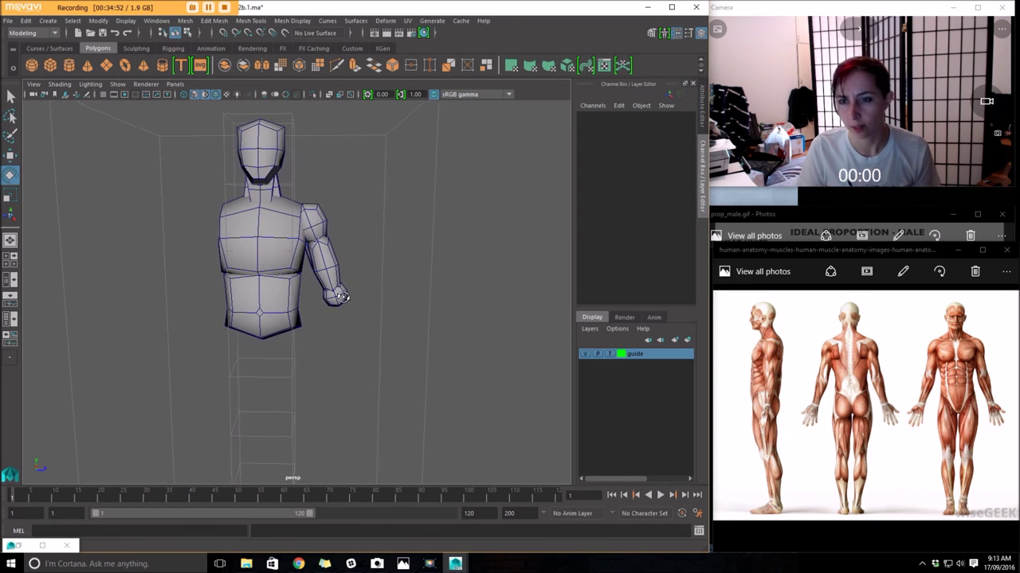
Rotate the front upper-arm block slightly and shift it sideways to line up with the shoulder
{"action": "left_click_drag", "start_coordinate": [343, 297], "coordinate": [414, 312], "text": "alt"}
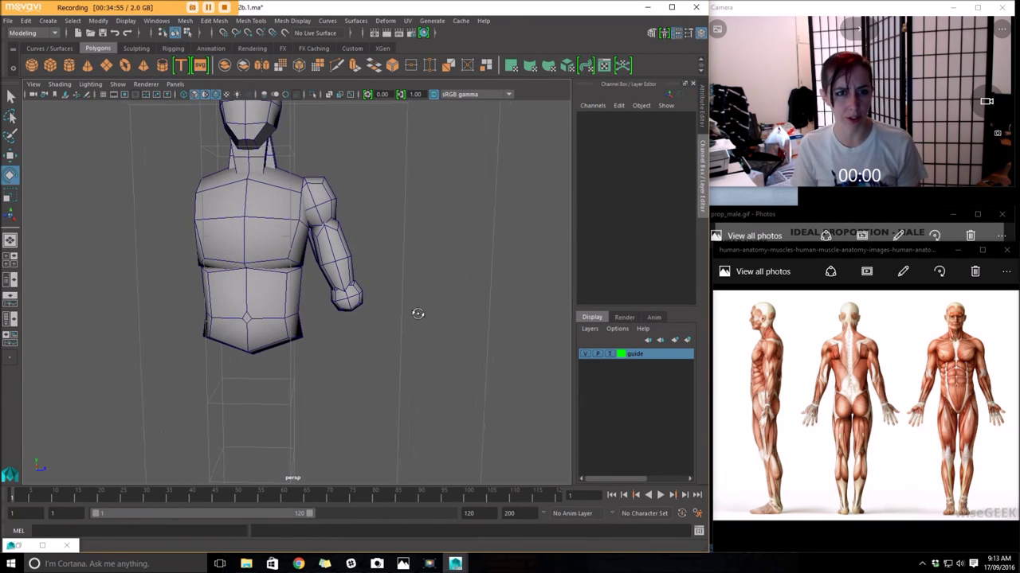
{"action": "left_click", "coordinate": [338, 252]}
{"action": "left_click_drag", "start_coordinate": [341, 215], "coordinate": [339, 214]}
{"action": "key", "text": "w"}
{"action": "left_click_drag", "start_coordinate": [382, 262], "coordinate": [396, 297]}
Examine the elbow and rear upper-arm blocks and the whole torso from the side and front against the muscle reference
{"action": "left_click", "coordinate": [362, 293]}
{"action": "scroll", "coordinate": [295, 334], "scroll_direction": "down", "scroll_amount": 3}
{"action": "left_click_drag", "start_coordinate": [296, 334], "coordinate": [358, 353], "text": "alt"}
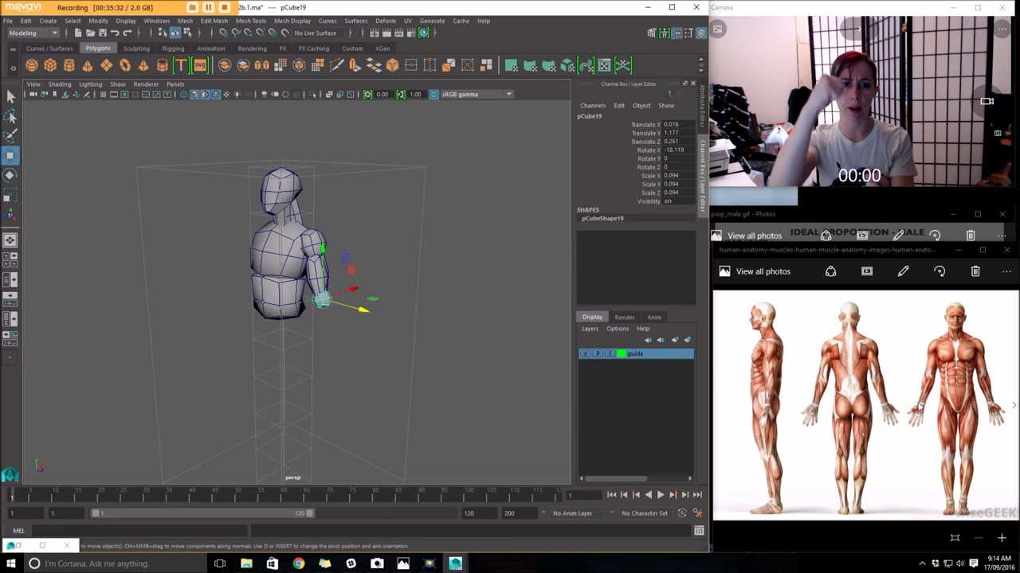
{"action": "left_click_drag", "start_coordinate": [326, 279], "coordinate": [287, 344], "text": "alt"}
{"action": "scroll", "coordinate": [467, 346], "scroll_direction": "up", "scroll_amount": 3}
{"action": "left_click_drag", "start_coordinate": [327, 253], "coordinate": [298, 251]}
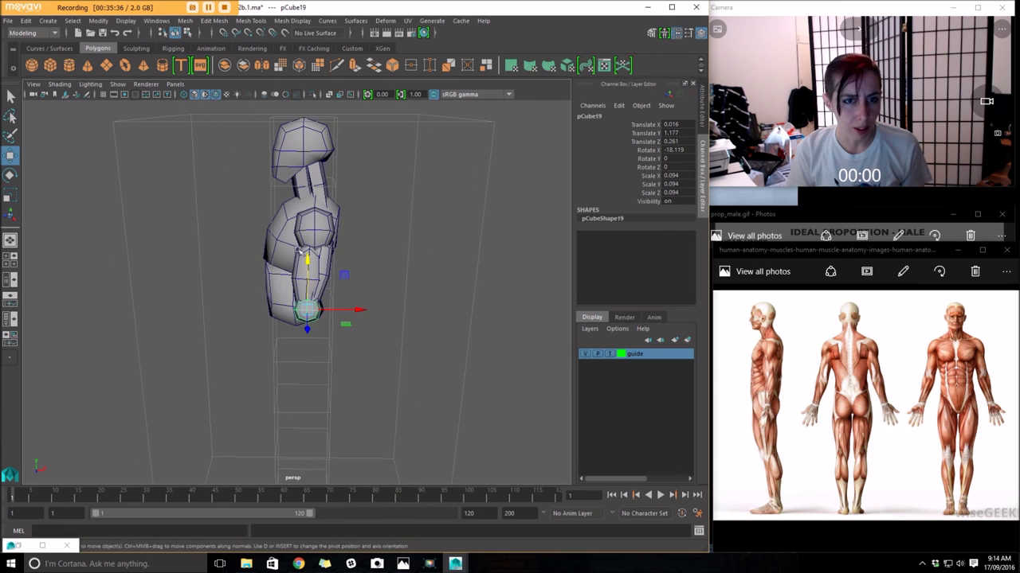
{"action": "left_click", "coordinate": [306, 272]}
{"action": "left_click_drag", "start_coordinate": [295, 329], "coordinate": [334, 311], "text": "alt"}
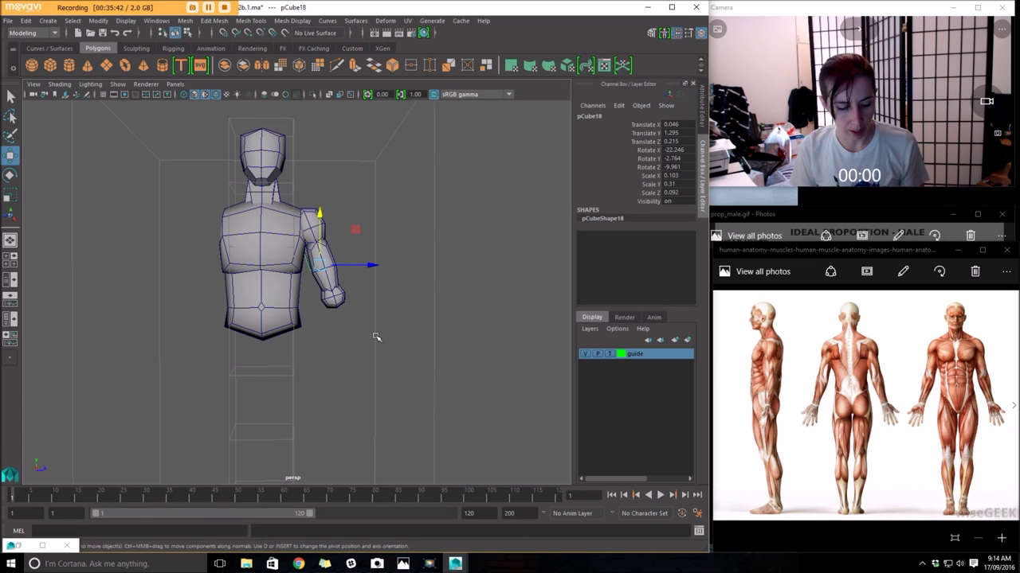
{"action": "left_click_drag", "start_coordinate": [376, 337], "coordinate": [311, 343], "text": "alt"}
{"action": "right_click_drag", "start_coordinate": [311, 343], "coordinate": [337, 346], "text": "alt"}
{"action": "mouse_move", "coordinate": [337, 345]}
{"action": "left_mouse_down", "text": "alt"}
{"action": "mouse_move", "coordinate": [198, 334]}
{"action": "mouse_move", "coordinate": [382, 332]}
{"action": "mouse_move", "coordinate": [335, 344]}
{"action": "left_mouse_up", "text": "alt"}
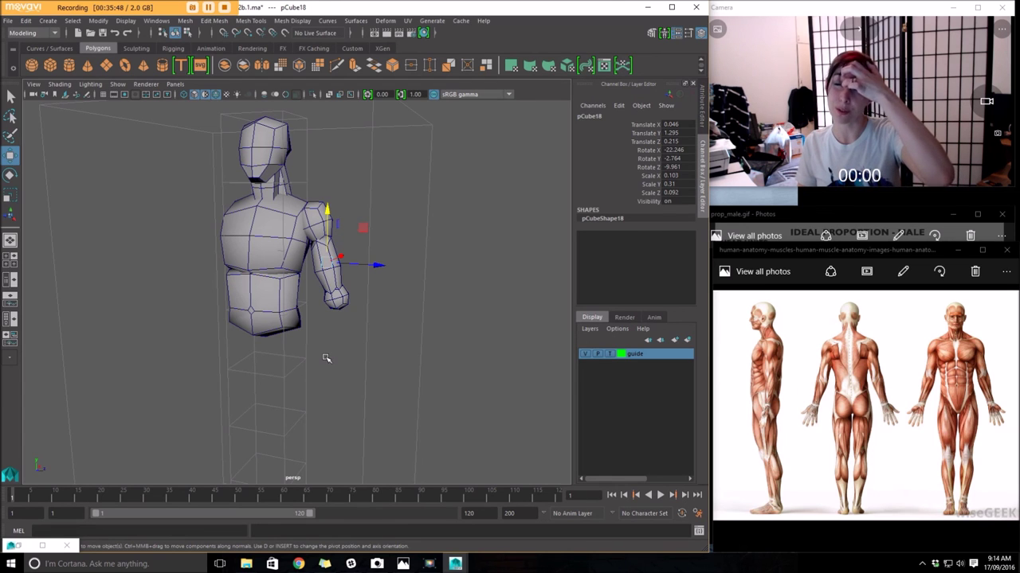
{"action": "left_click_drag", "start_coordinate": [327, 361], "coordinate": [441, 343], "text": "alt"}
{"action": "right_click_drag", "start_coordinate": [442, 344], "coordinate": [253, 275], "text": "alt"}
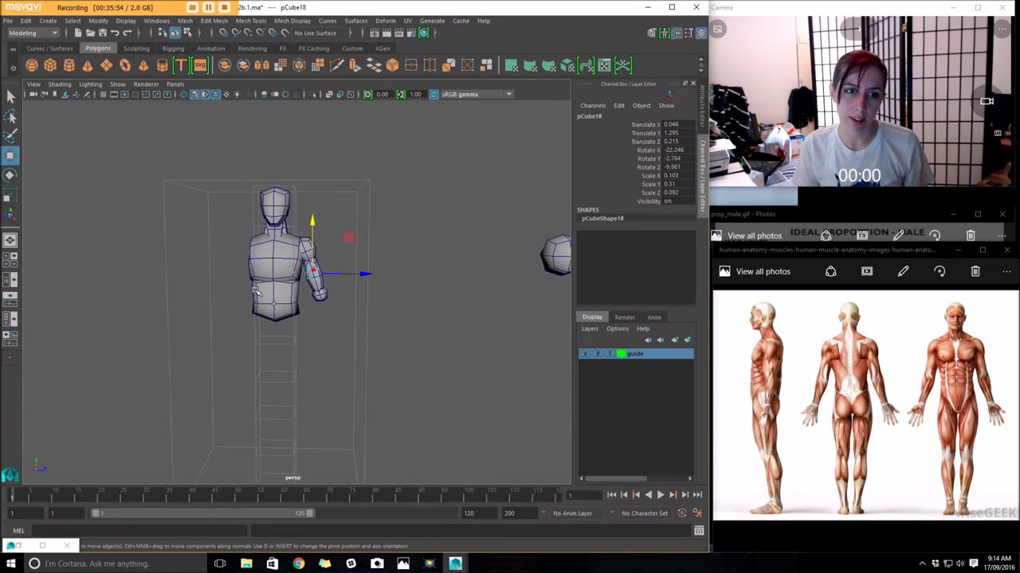